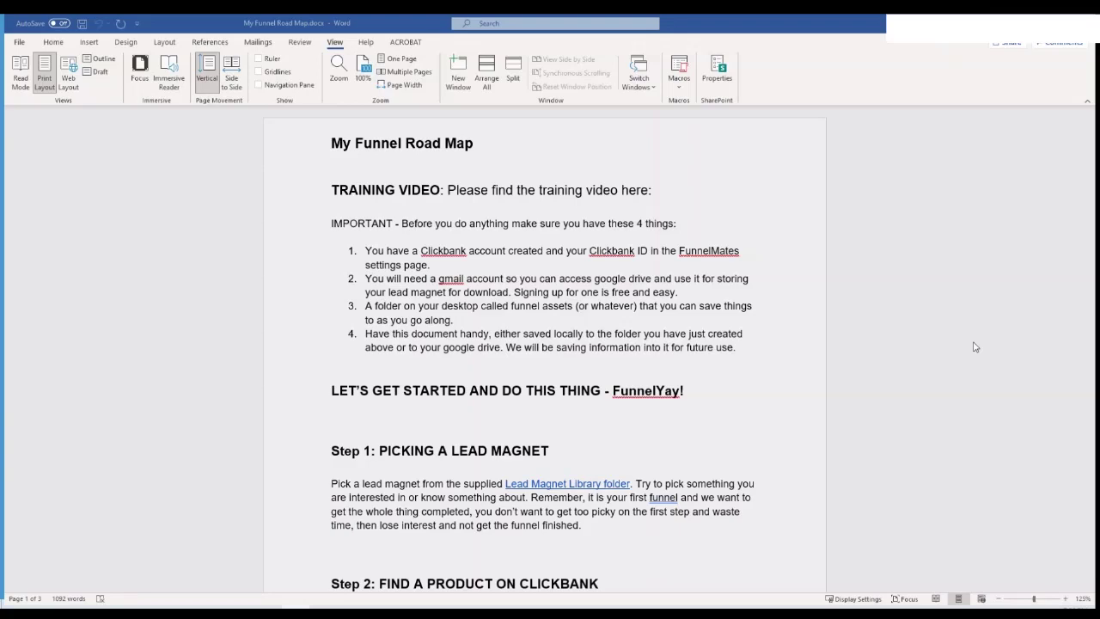
scroll(975, 346, down, 6)
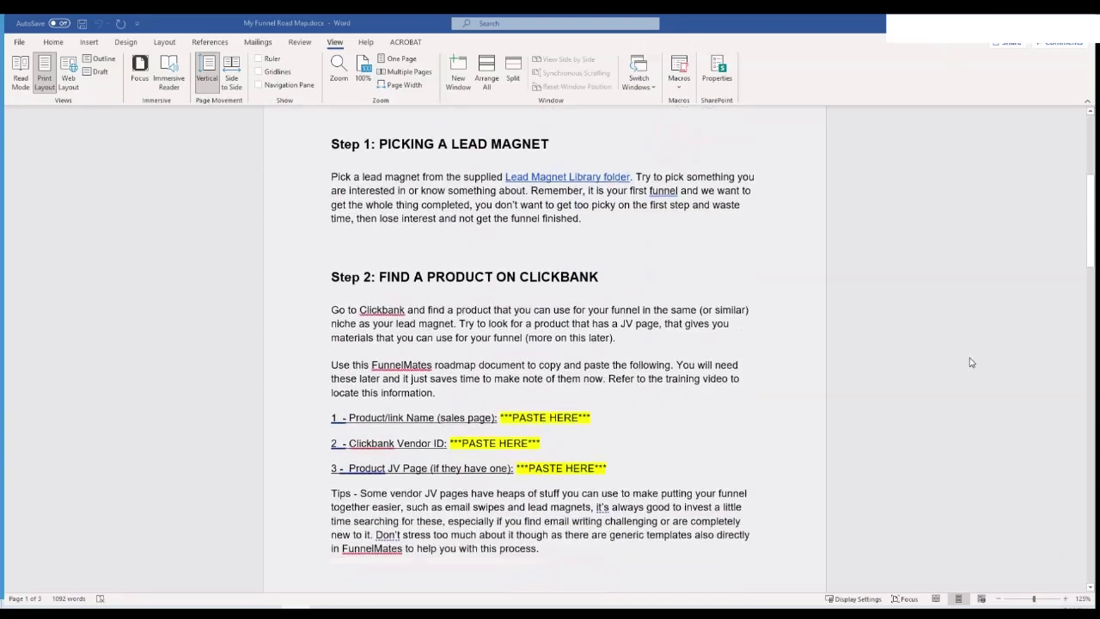
scroll(971, 363, down, 8)
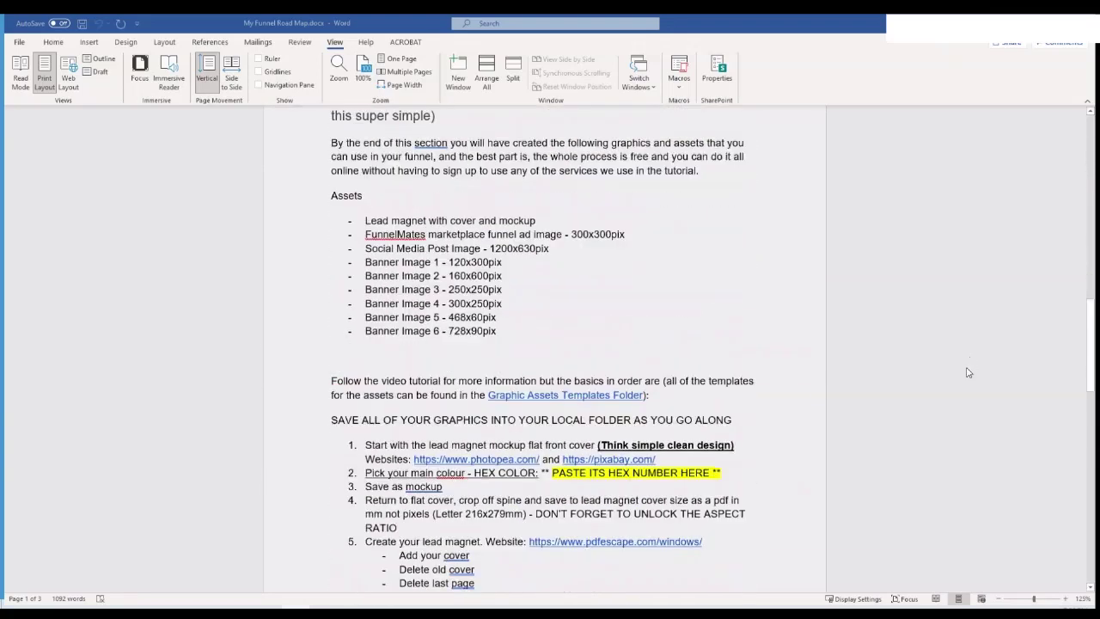
scroll(969, 378, down, 6)
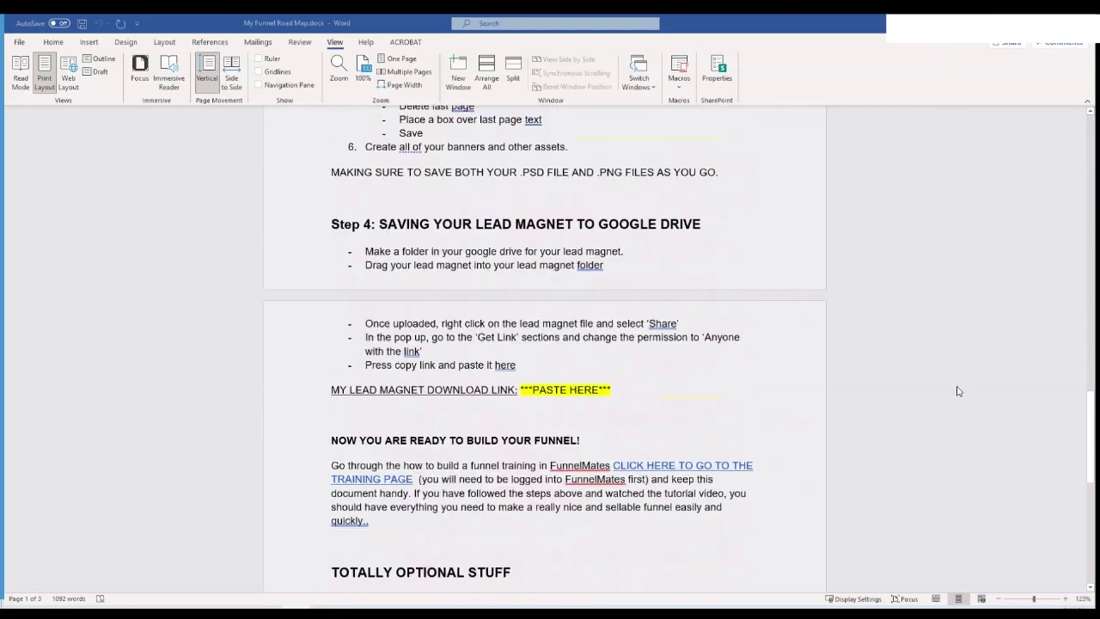
scroll(972, 421, down, 3)
scroll(975, 438, up, 5)
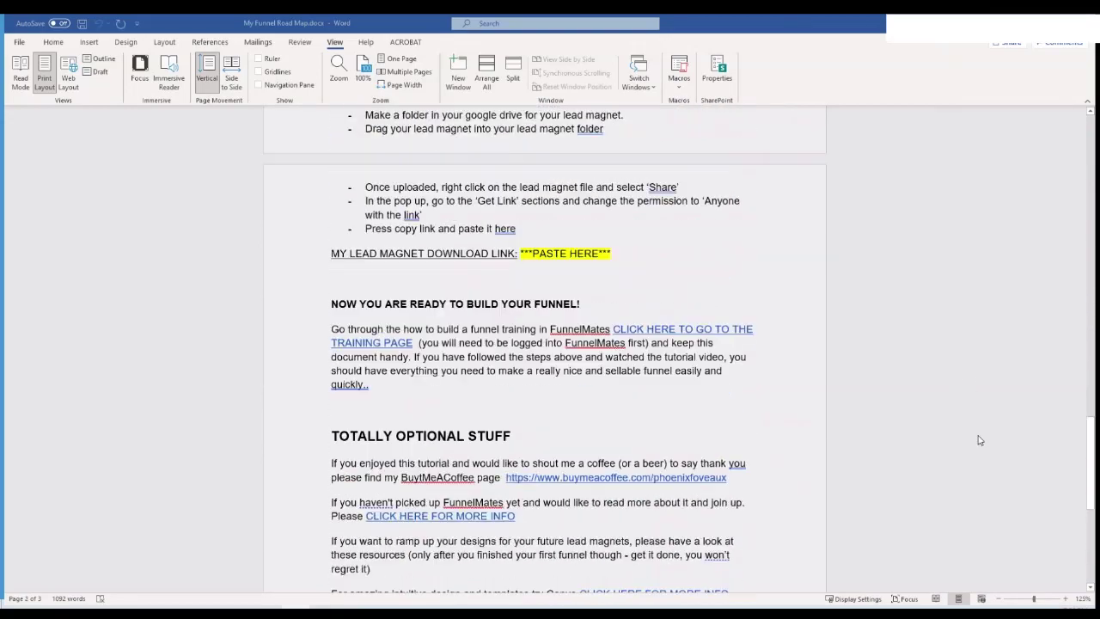
scroll(967, 437, up, 20)
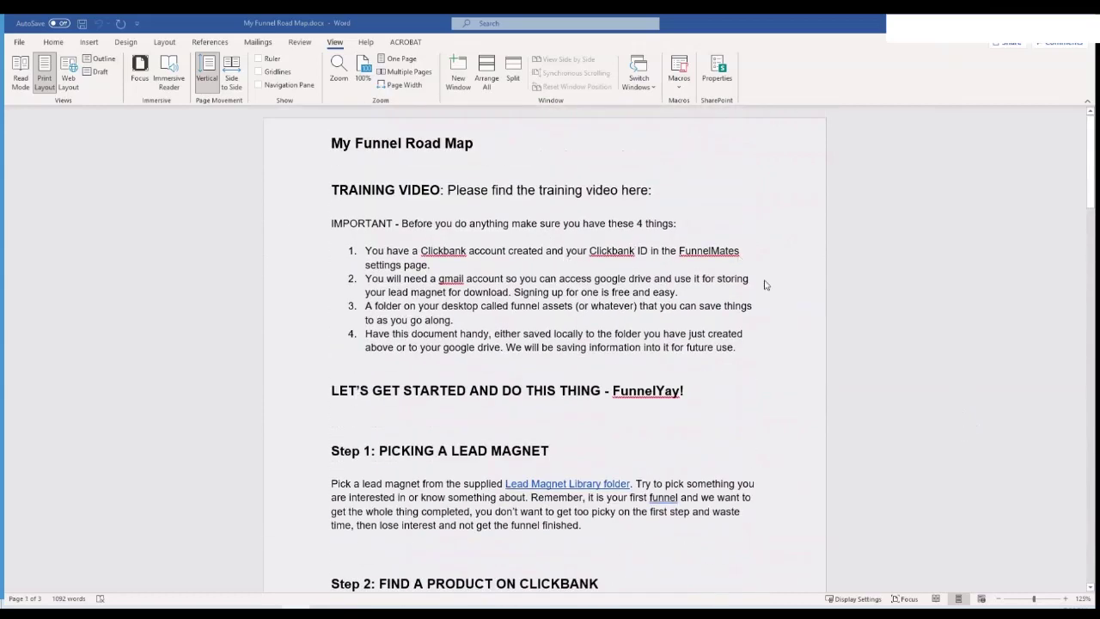
scroll(768, 285, down, 2)
scroll(809, 304, down, 4)
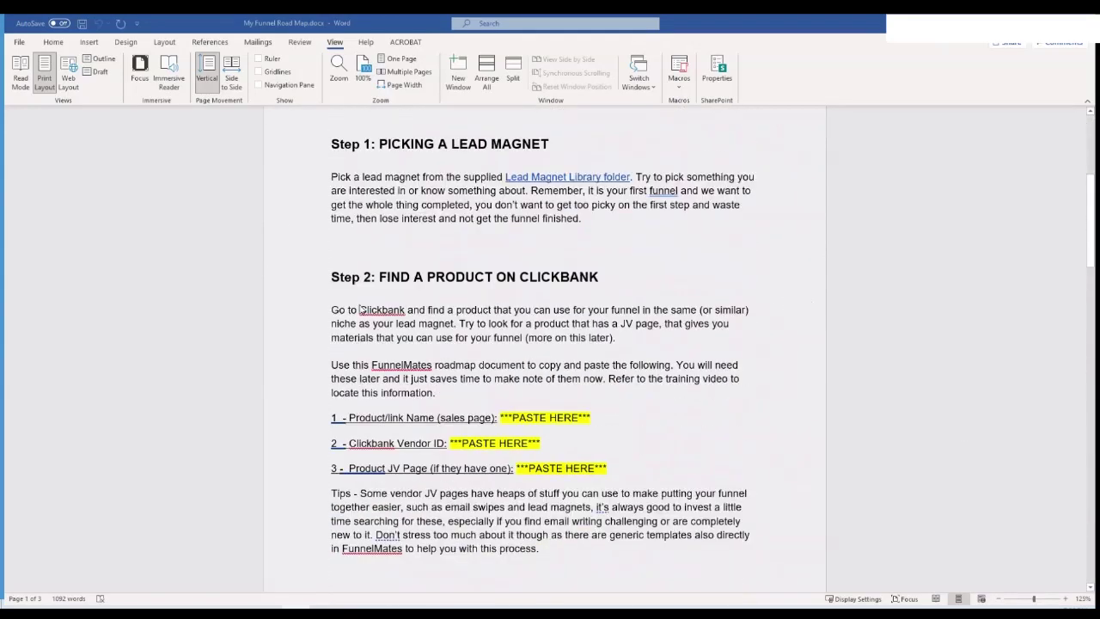
scroll(627, 323, down, 2)
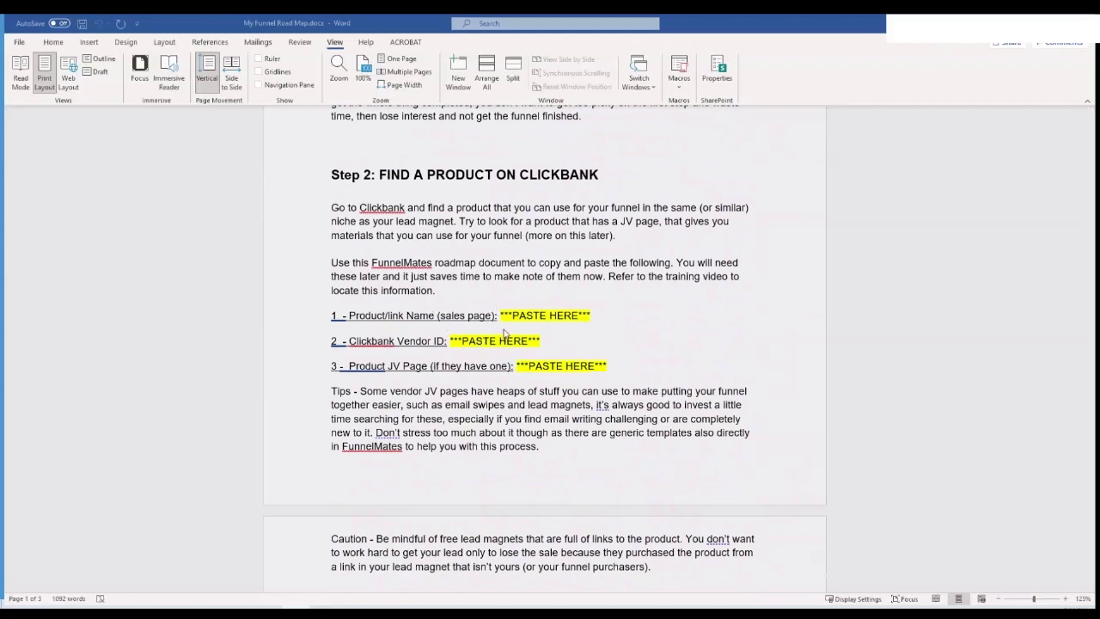
scroll(506, 334, down, 10)
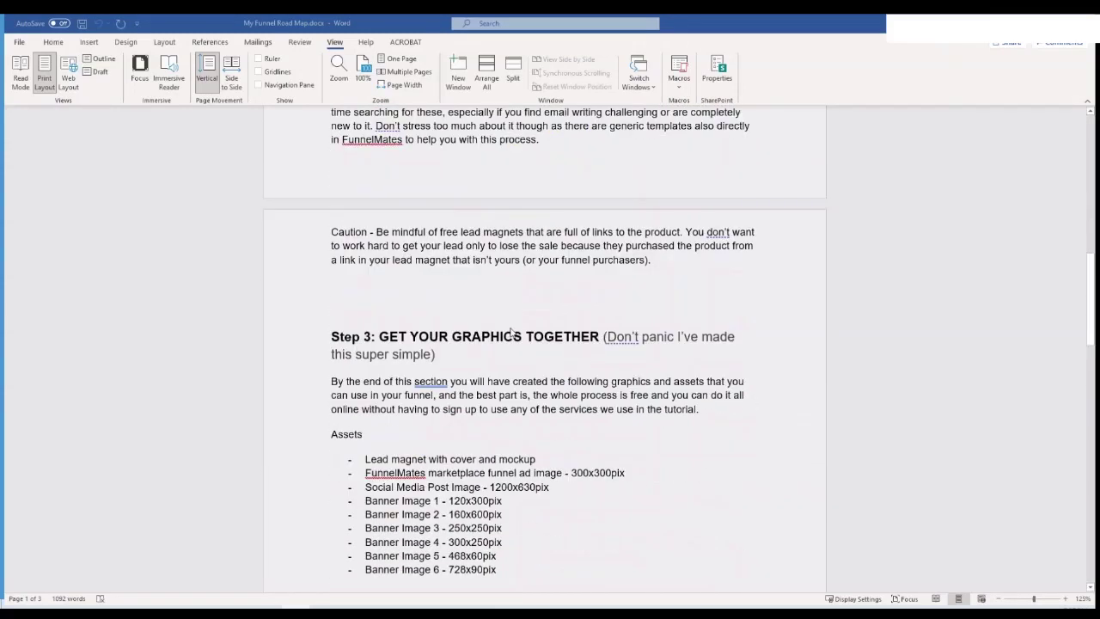
scroll(669, 440, down, 7)
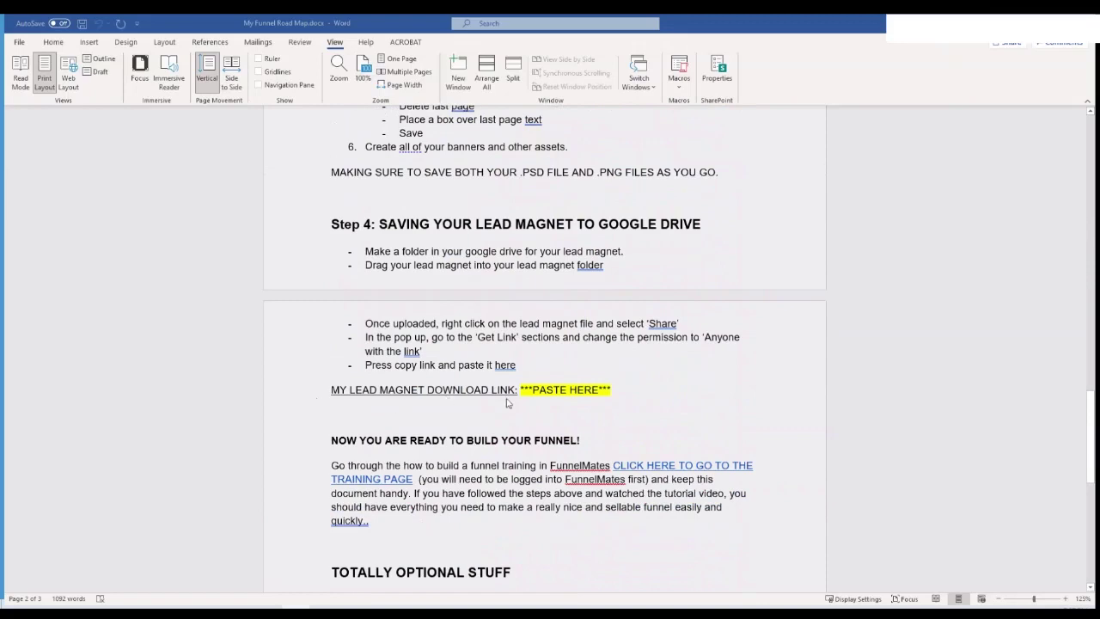
scroll(618, 418, down, 6)
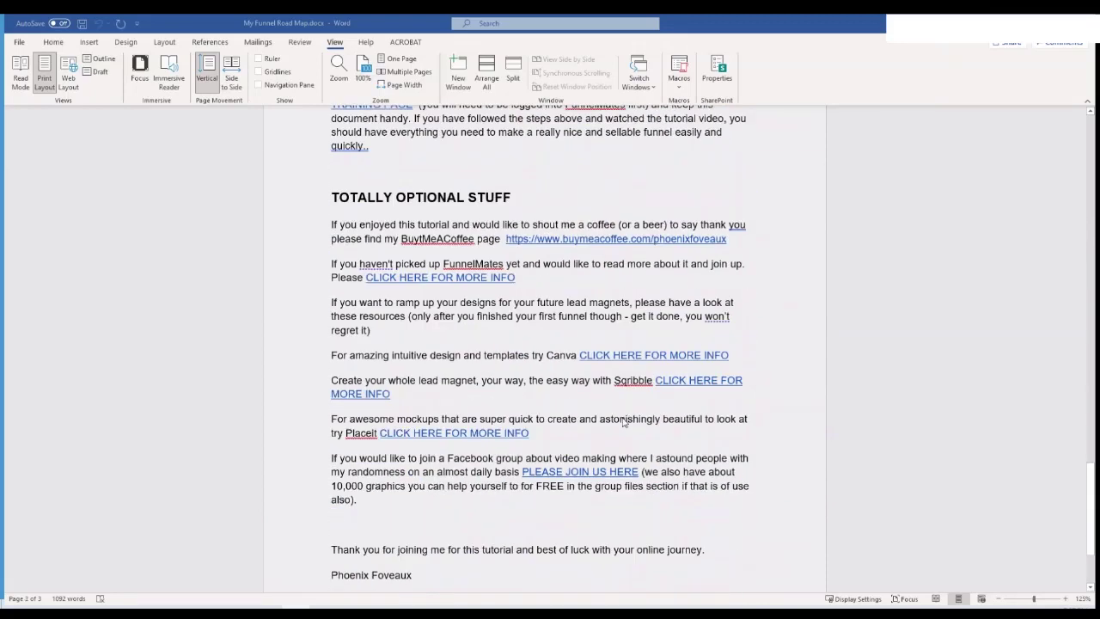
drag(1092, 500, 1089, 108)
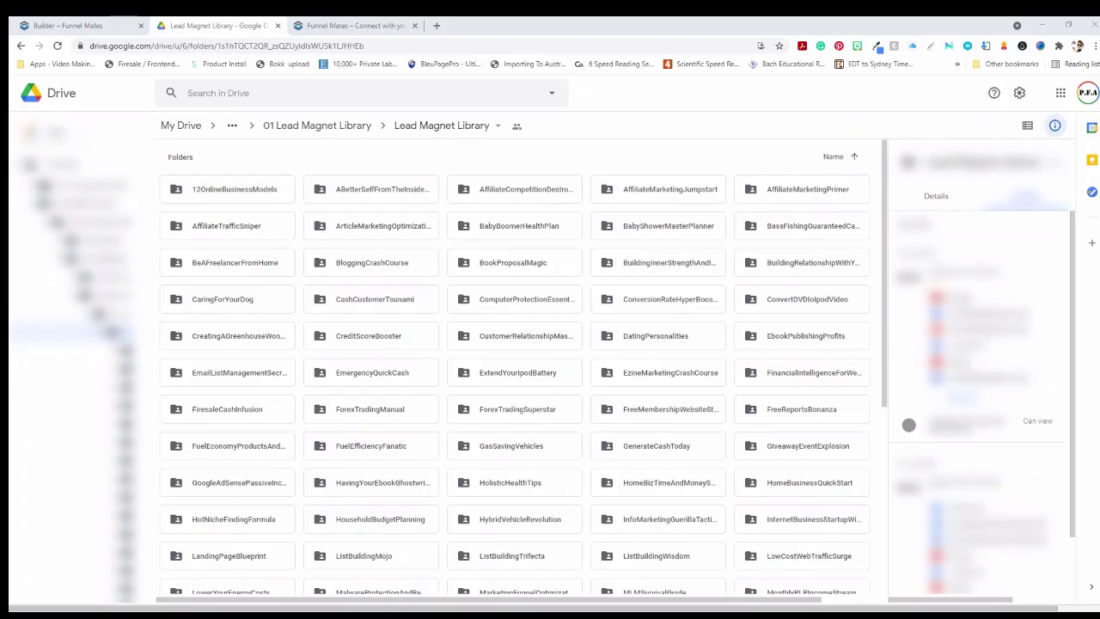
Browse the Lead Magnet Library folder grid, then bring up the local Lead Magnet folder in File Explorer
scroll(533, 430, down, 3)
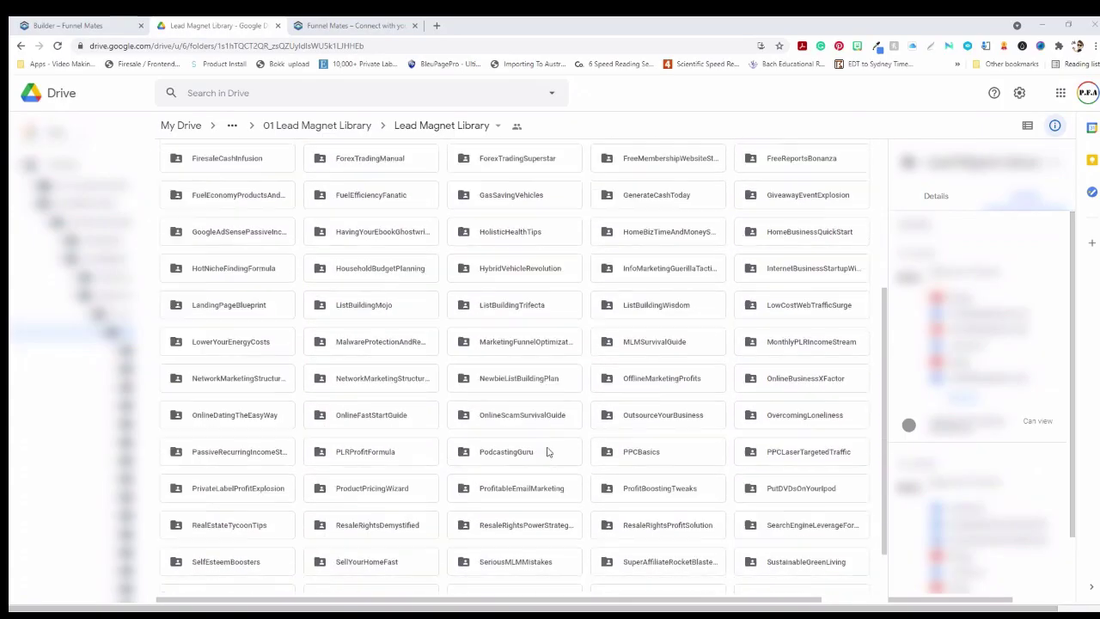
scroll(567, 473, down, 1)
scroll(619, 490, up, 5)
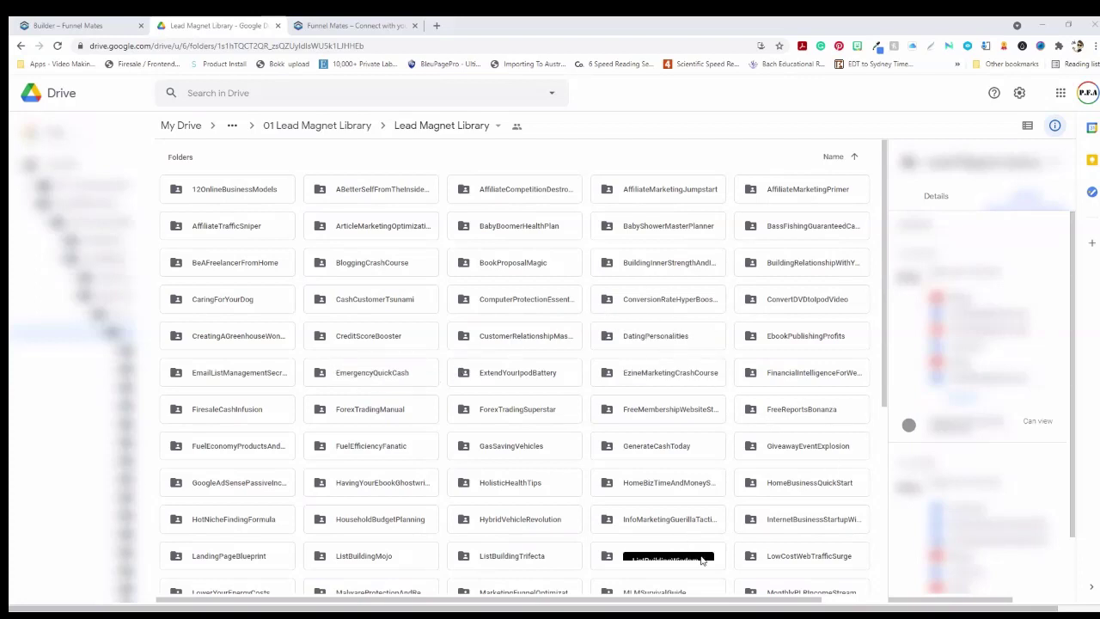
scroll(700, 562, down, 2)
scroll(706, 565, down, 2)
scroll(707, 565, down, 1)
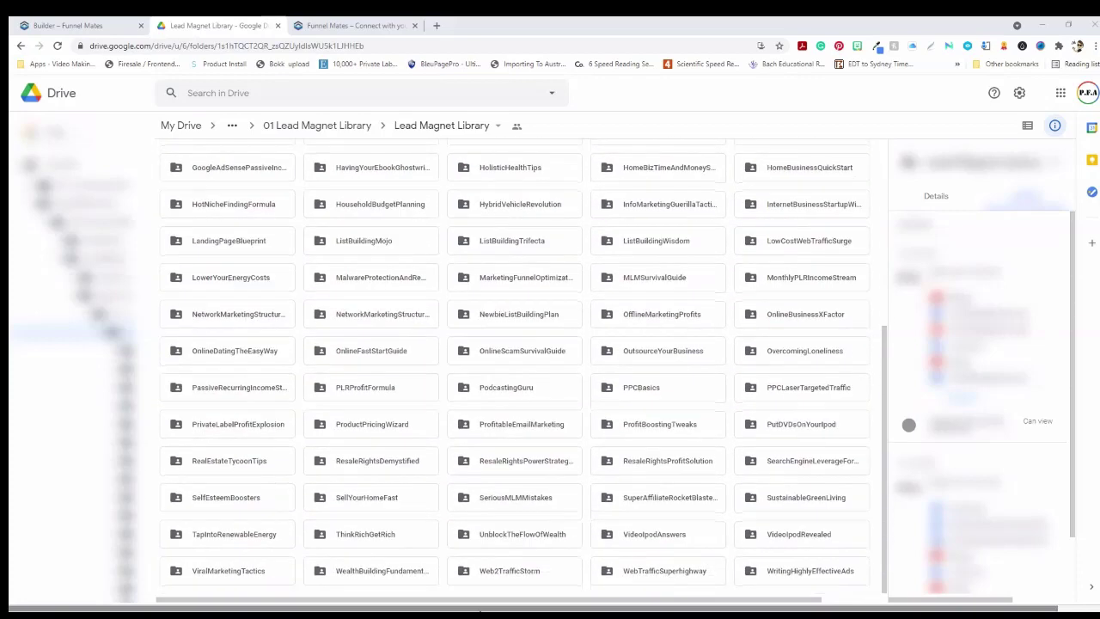
key(alt+Tab)
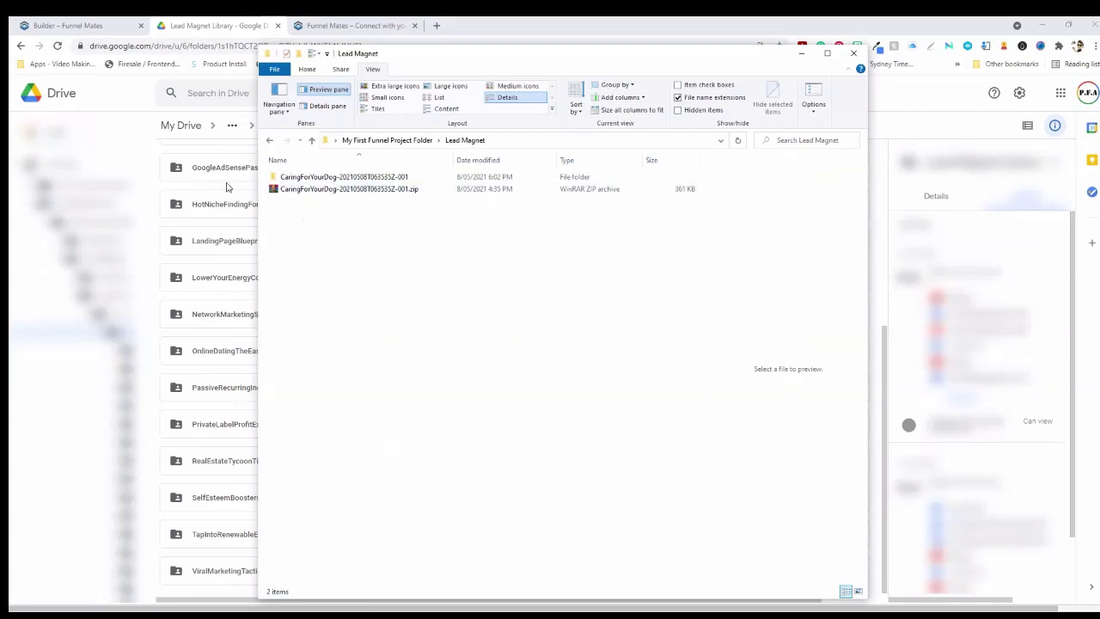
Hide File Explorer and select the CaringForYourDog folder in the Drive library
click(799, 54)
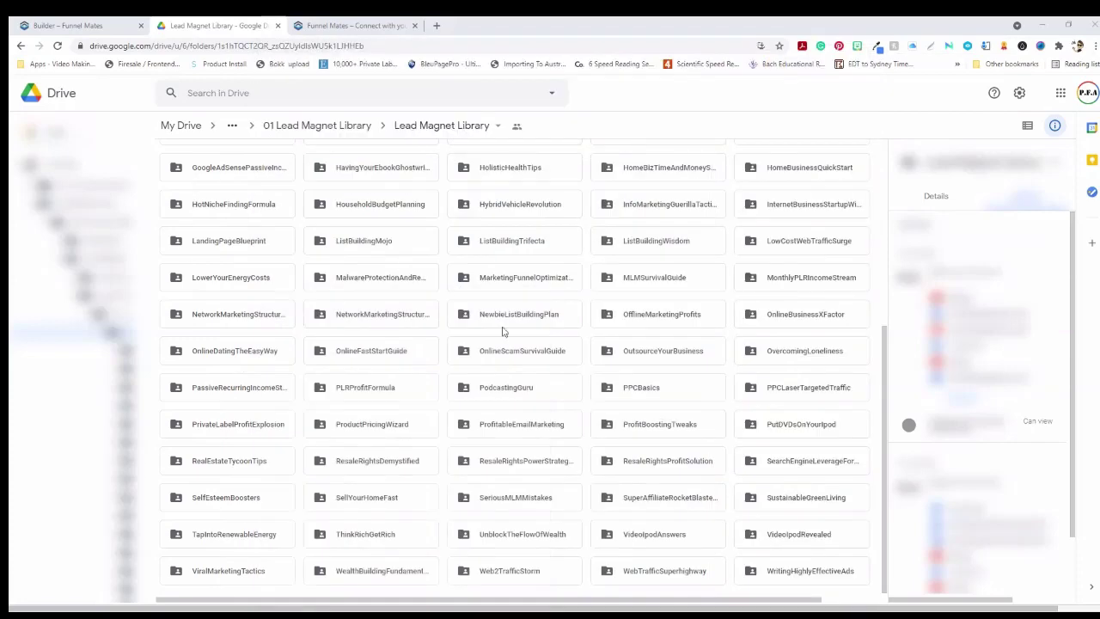
scroll(507, 356, up, 3)
scroll(509, 365, up, 1)
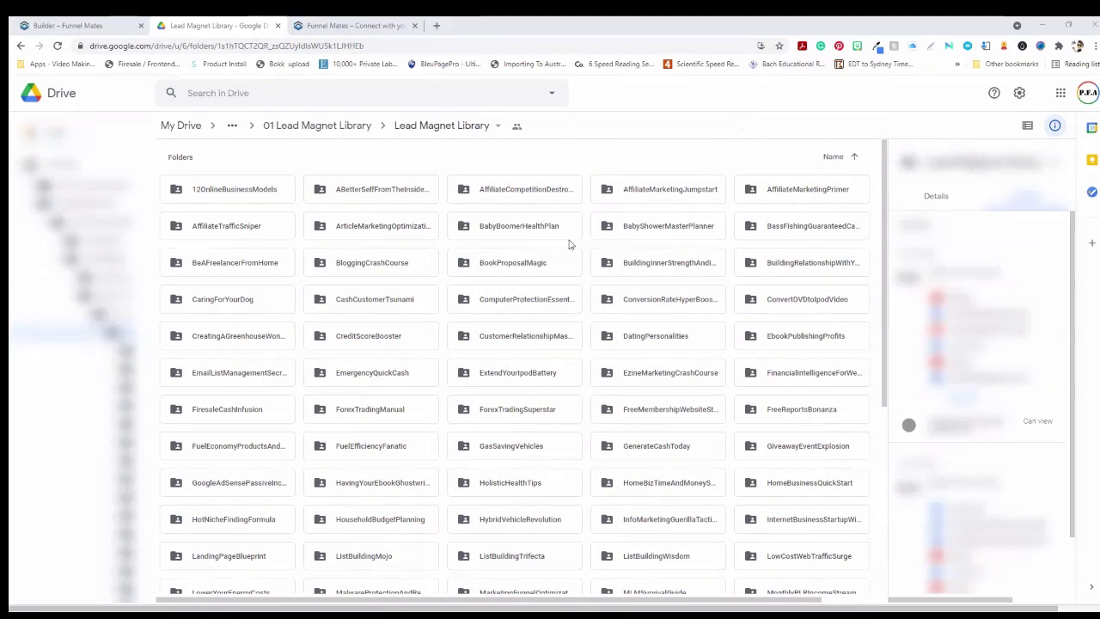
click(219, 299)
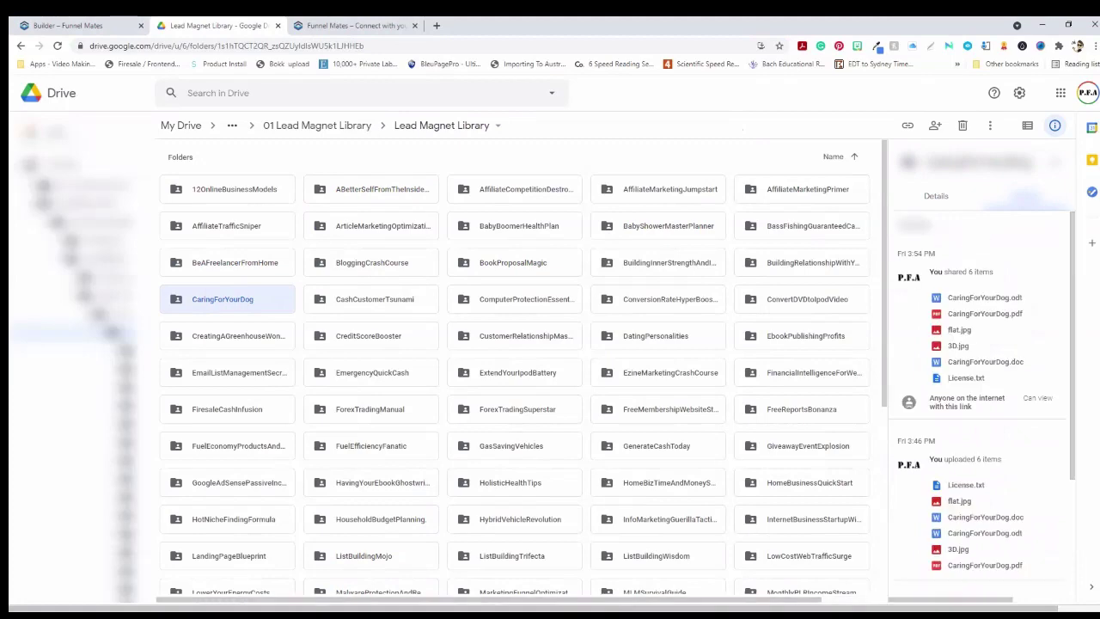
Restore the Lead Magnet folder window and open the already extracted CaringForYourDog download folder
click(128, 572)
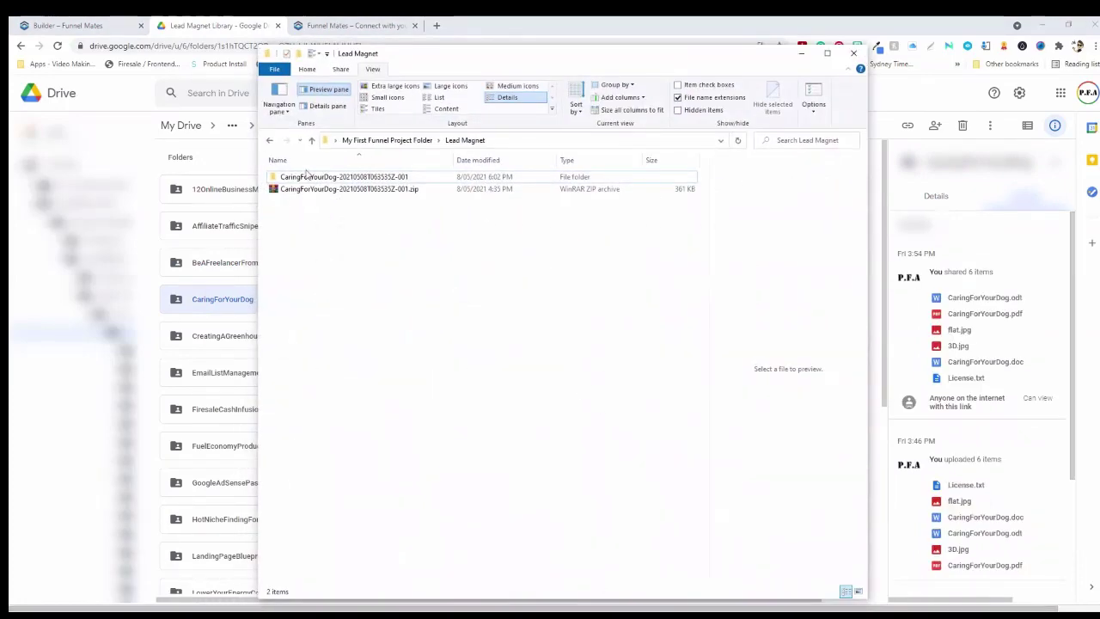
click(311, 189)
right_click(315, 190)
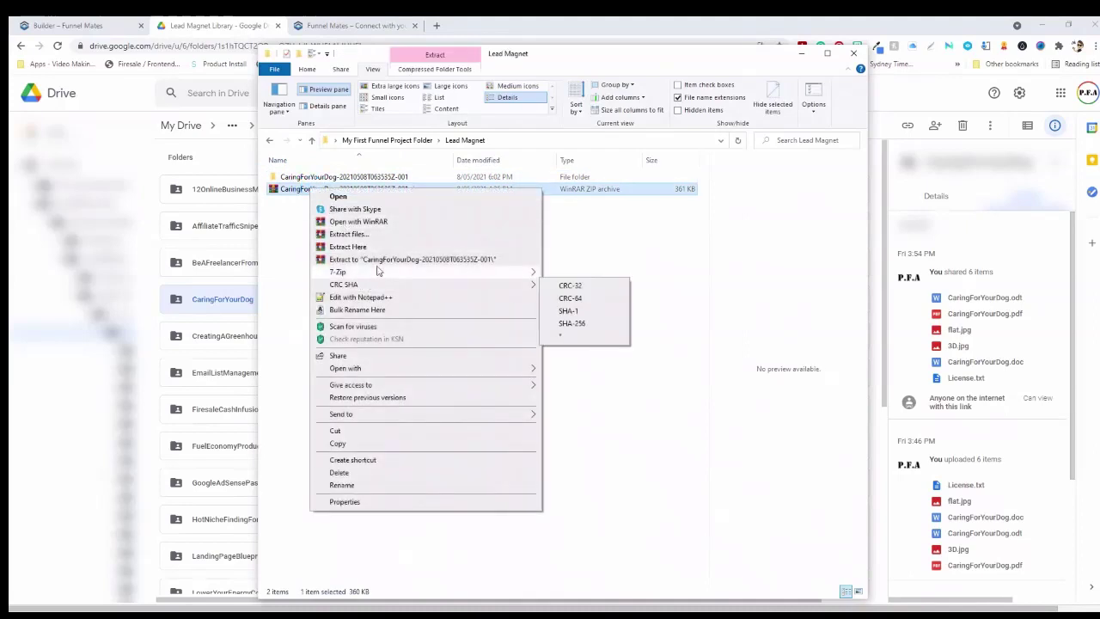
click(613, 259)
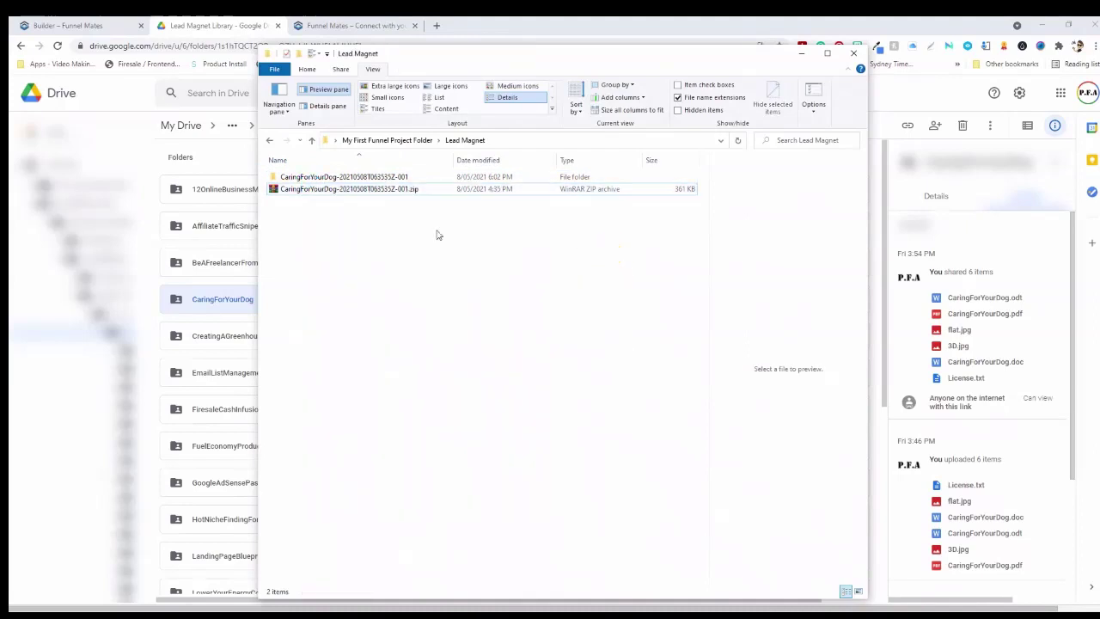
double_click(314, 177)
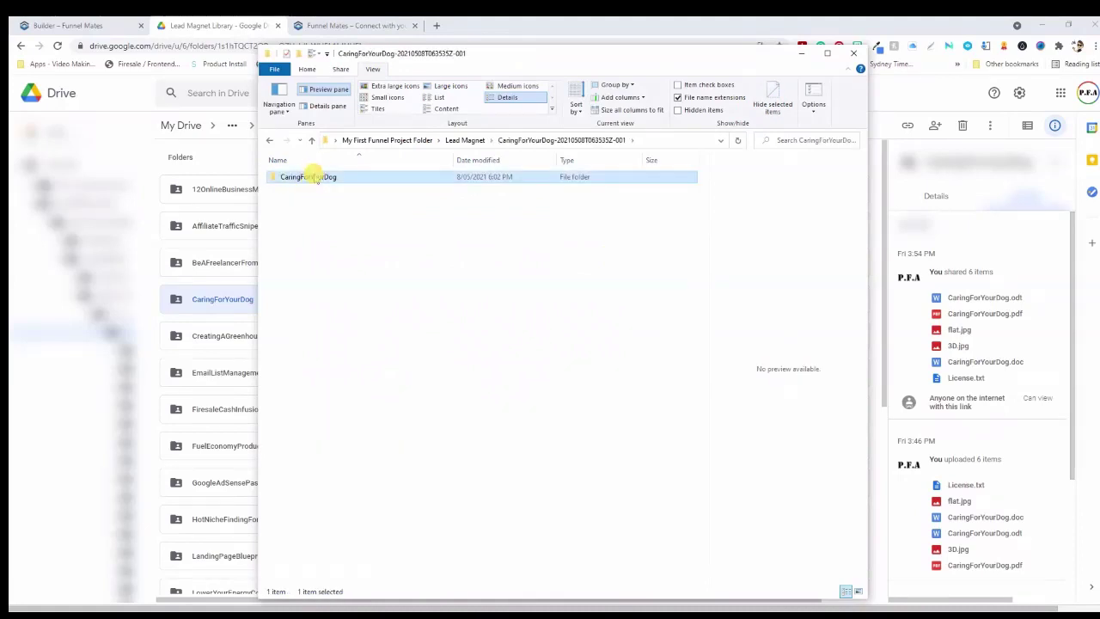
Open the CaringForYourDog subfolder and preview the 3D cover, flat cover, licence terms and PDF ebook
double_click(314, 177)
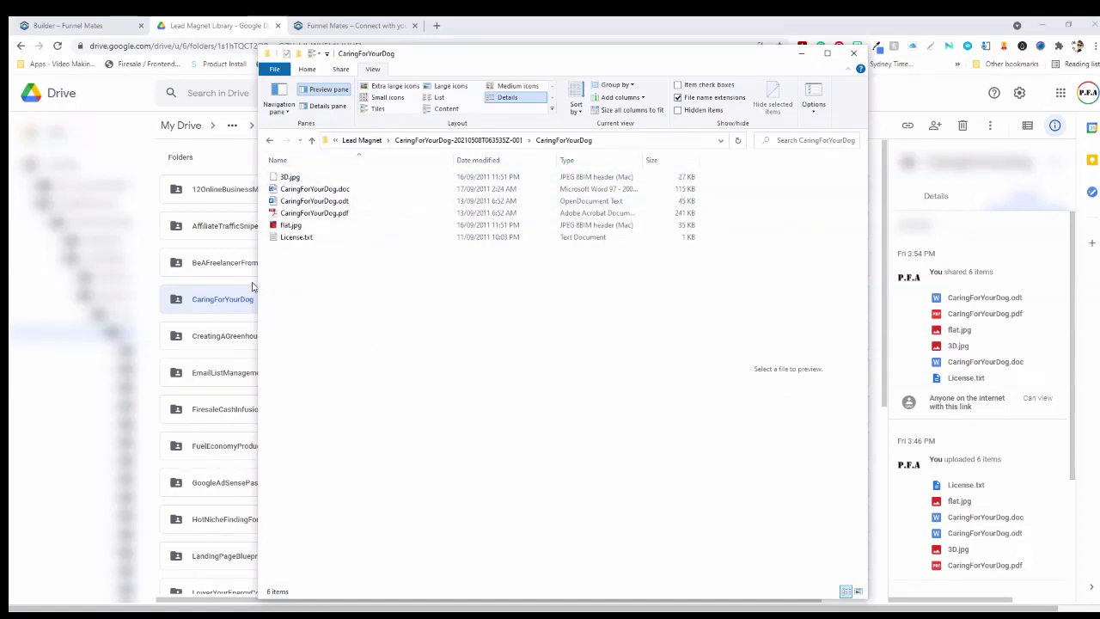
click(289, 177)
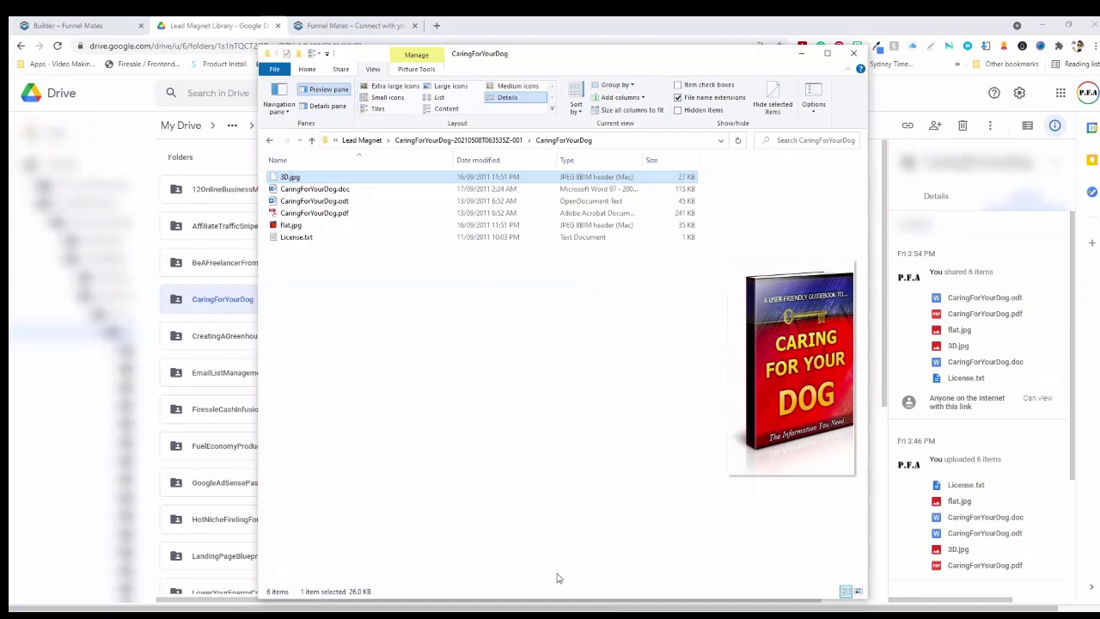
key(Down)
key(Down)
key(Down)
key(Down)
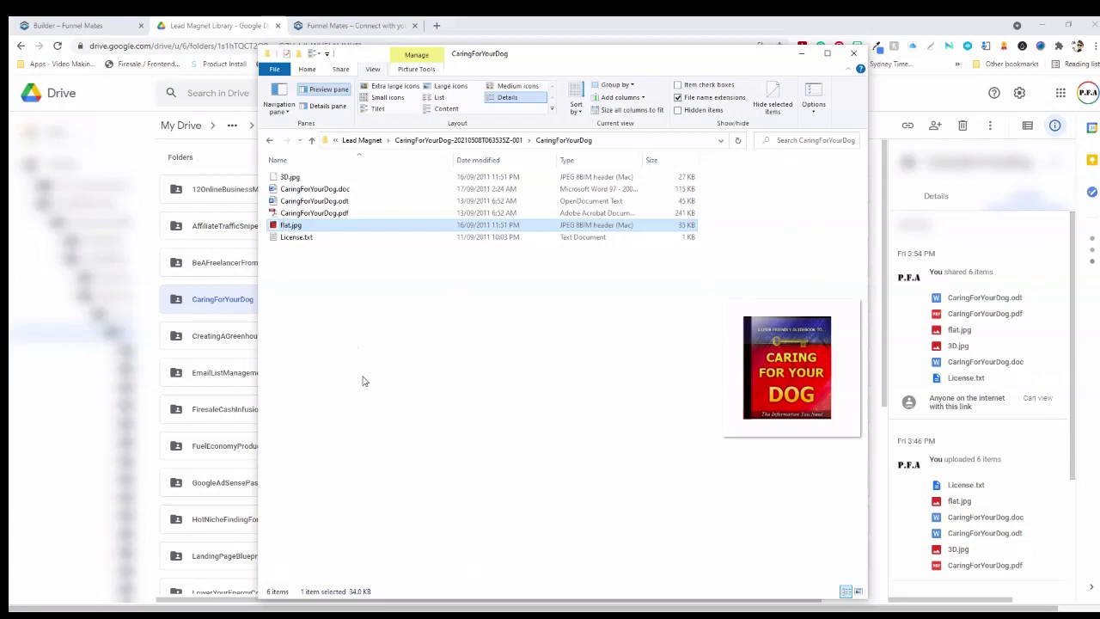
click(298, 238)
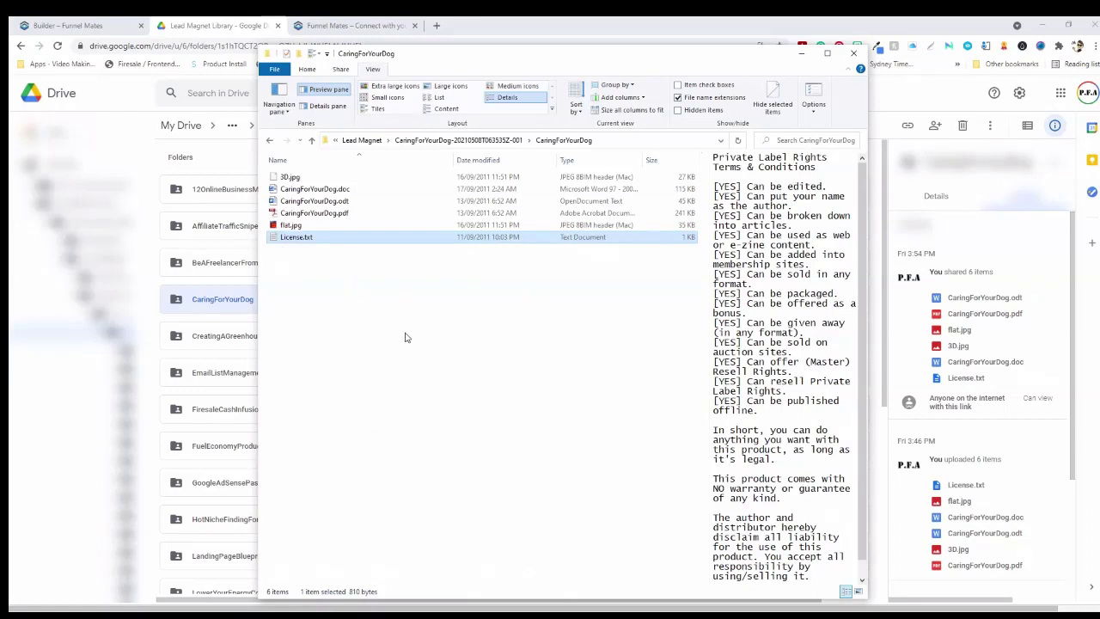
click(315, 213)
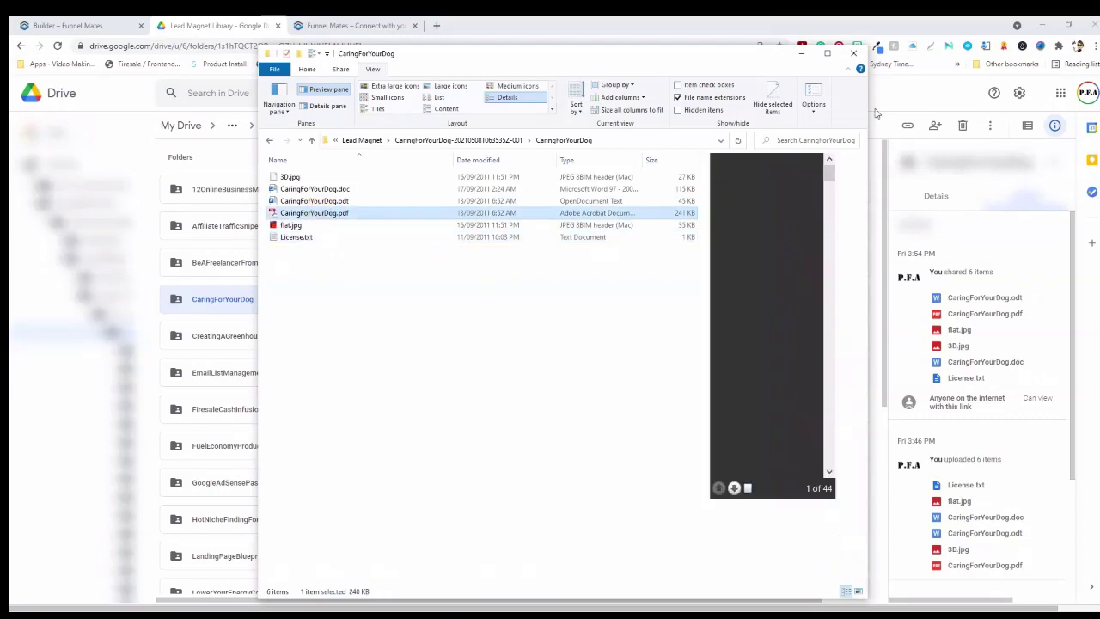
Maximize File Explorer and preview the CaringForYourDog .odt, .doc and PDF files
click(830, 52)
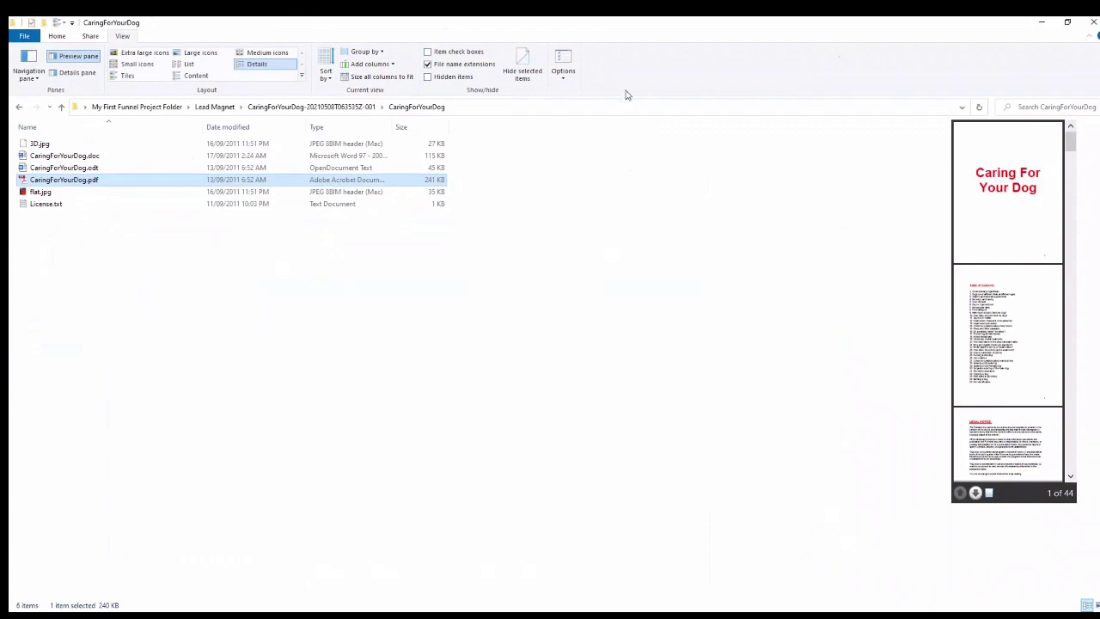
scroll(1038, 283, down, 20)
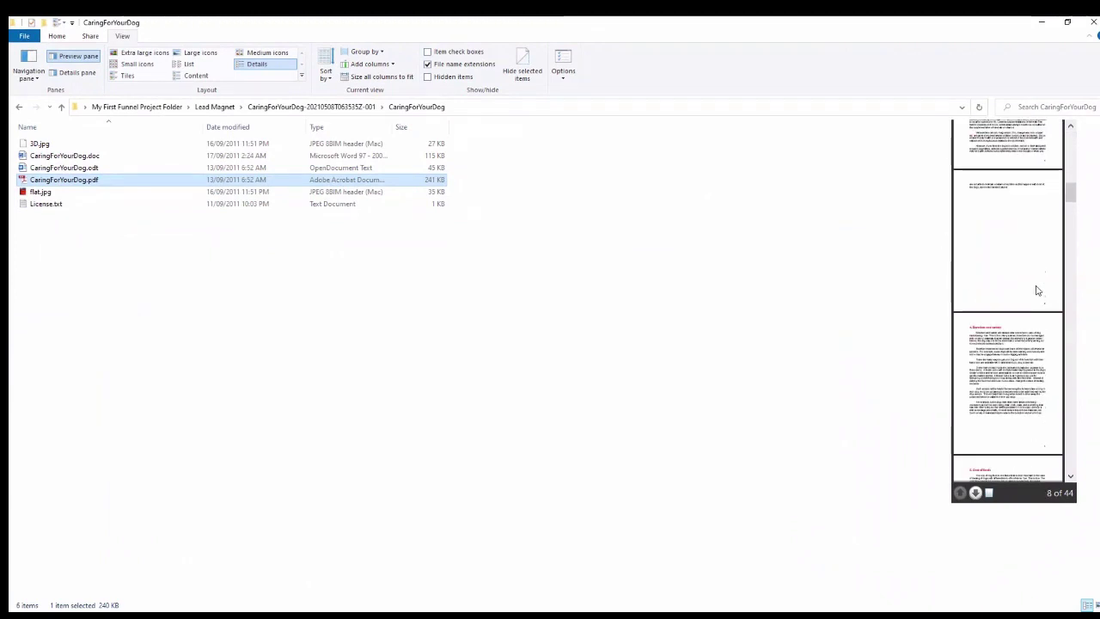
scroll(1031, 291, down, 20)
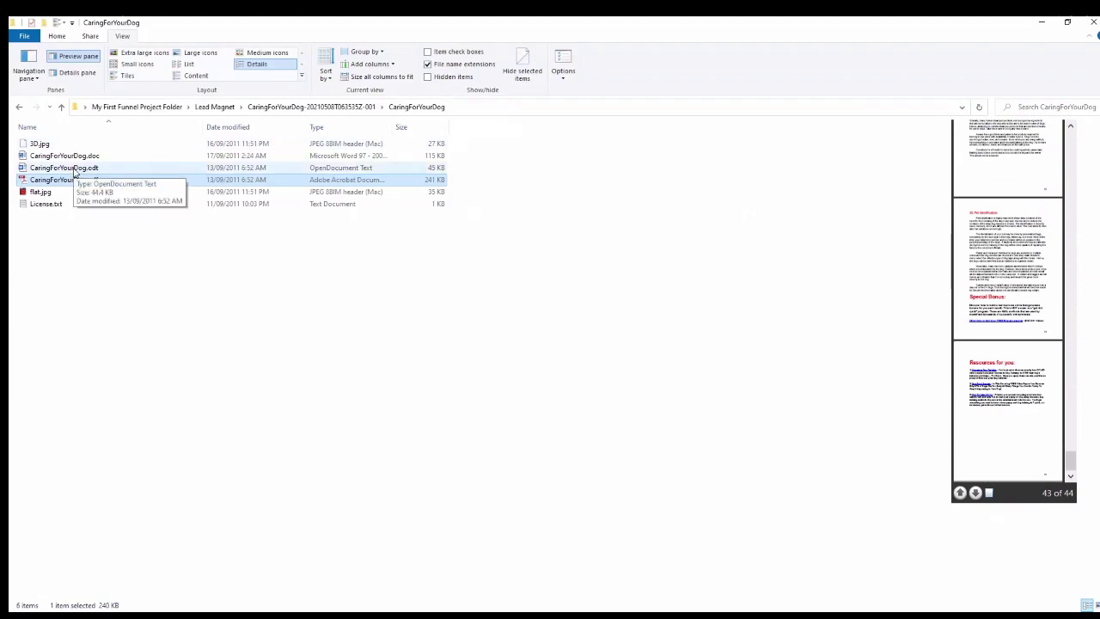
click(74, 170)
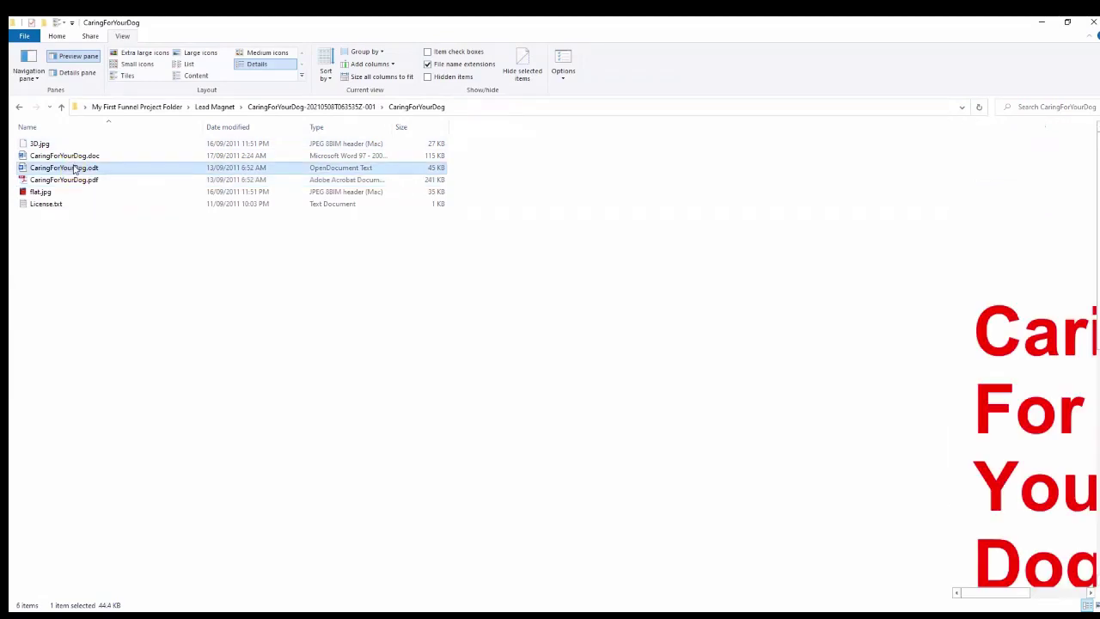
click(76, 160)
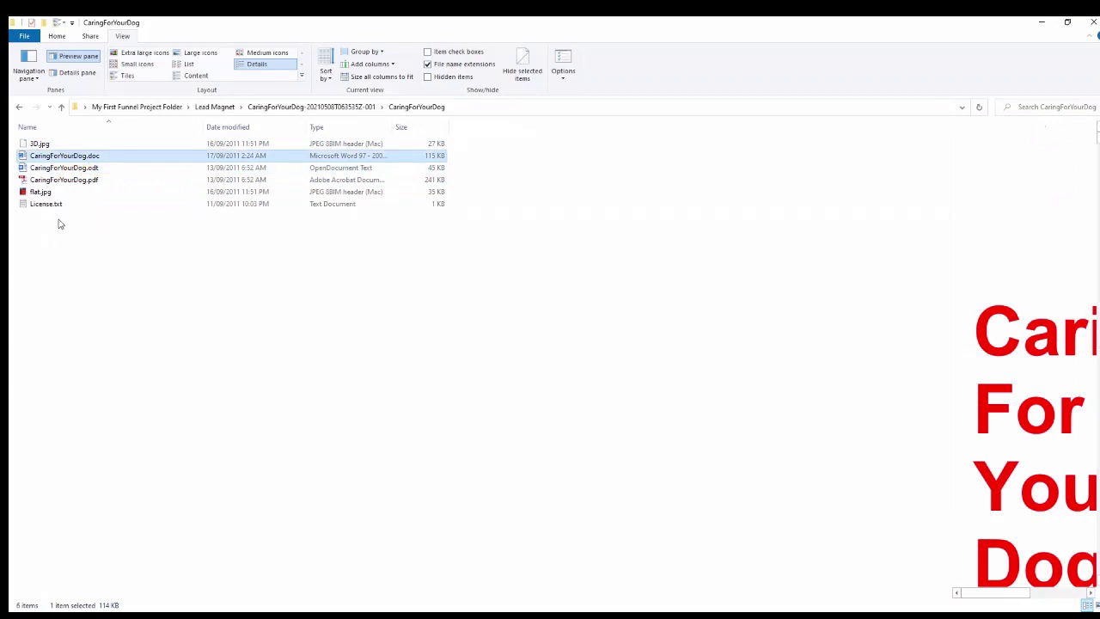
click(53, 181)
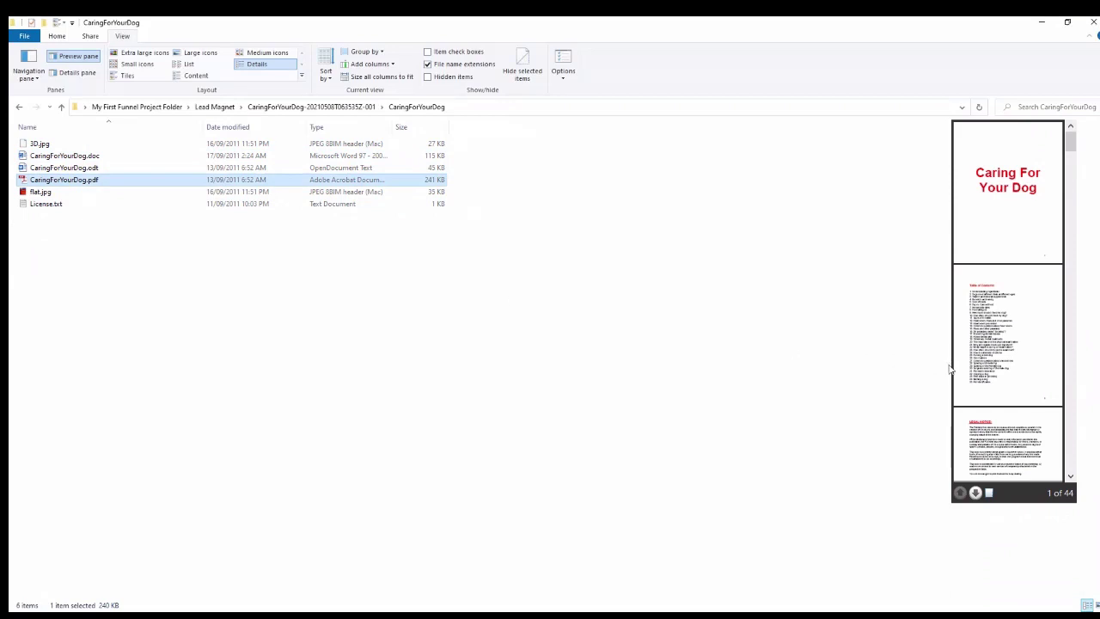
Enlarge the PDF preview to read the ebook pages, then read License.txt before returning to Drive
drag(952, 371, 868, 361)
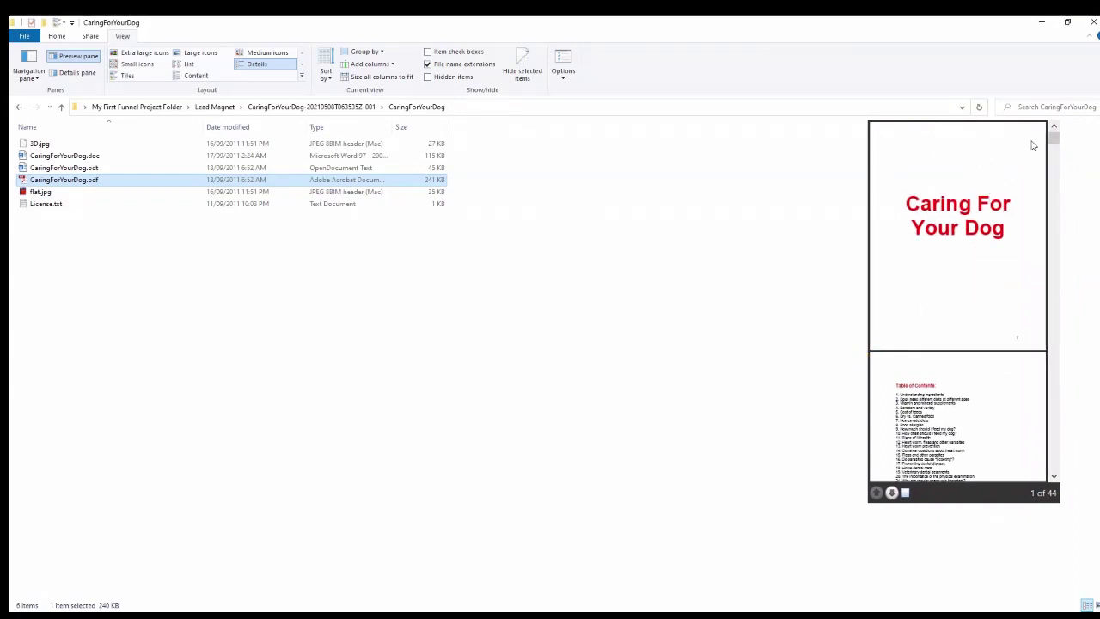
drag(1051, 140, 1049, 481)
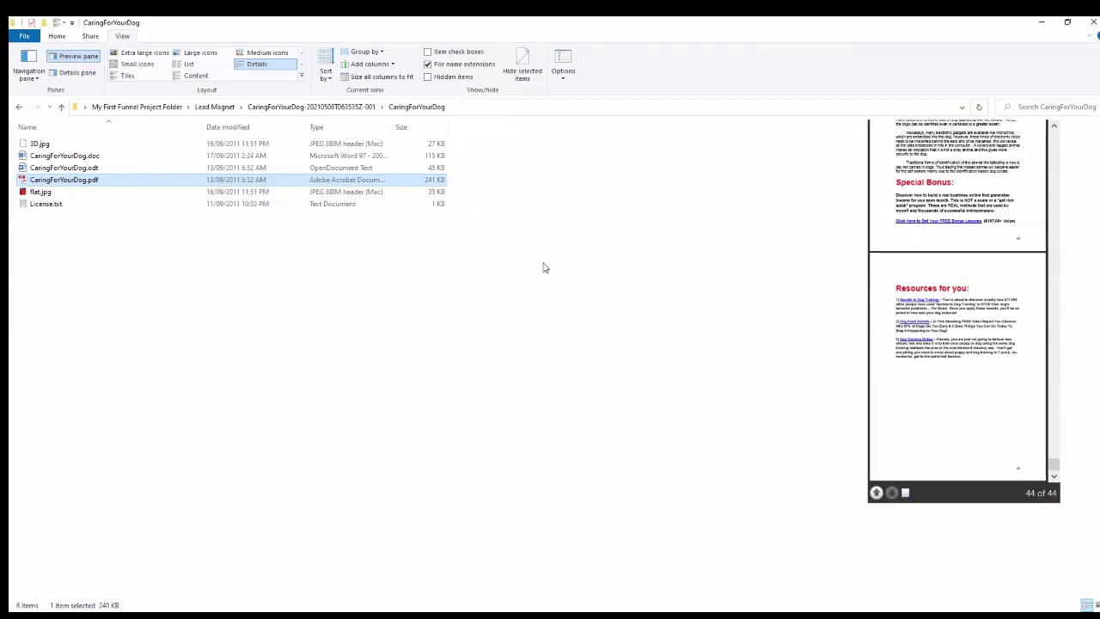
click(58, 205)
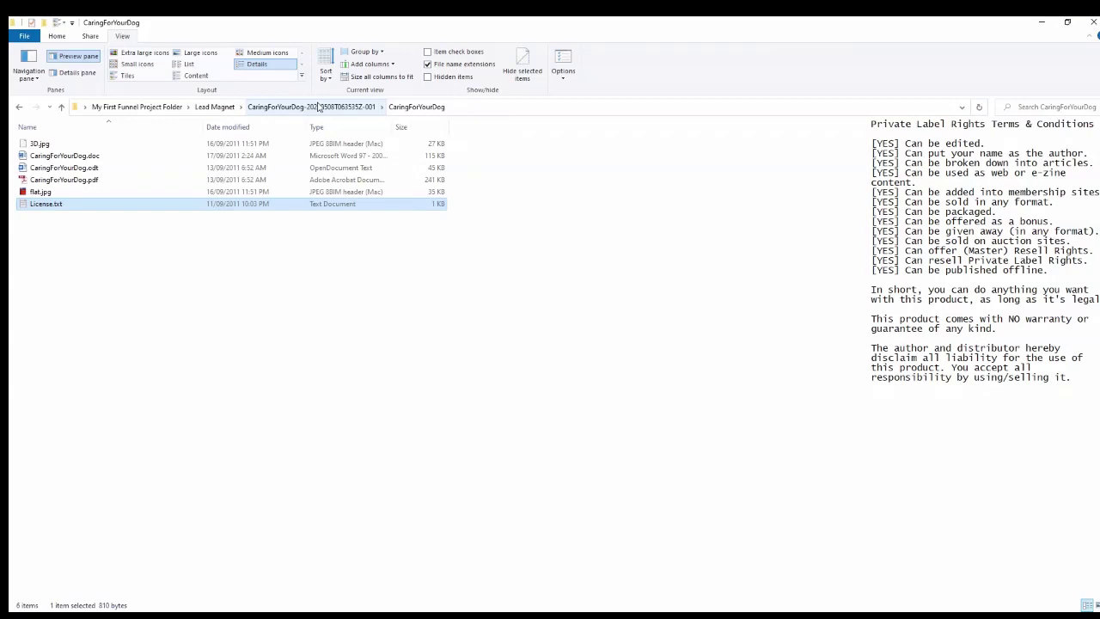
click(215, 607)
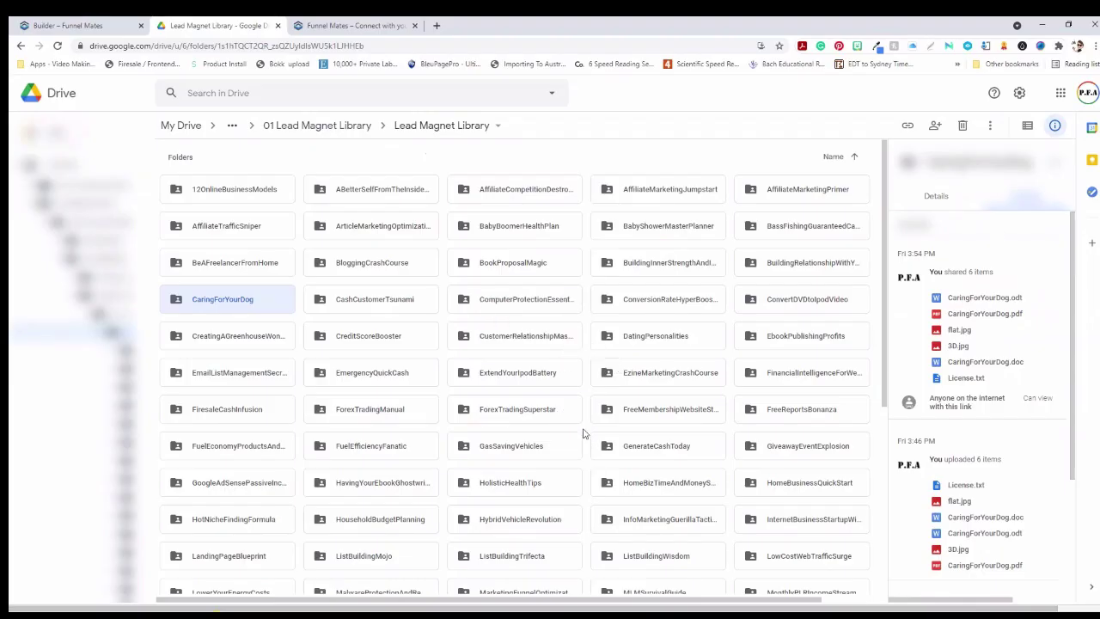
Scroll down to the remaining Lead Magnet Library folders
scroll(582, 439, down, 3)
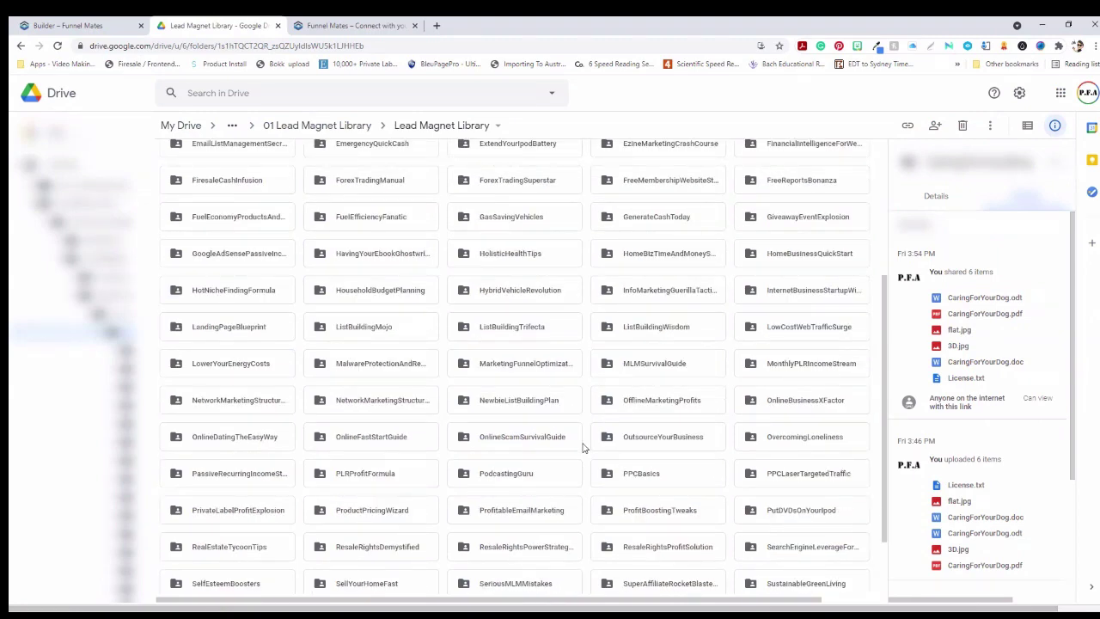
scroll(696, 516, down, 1)
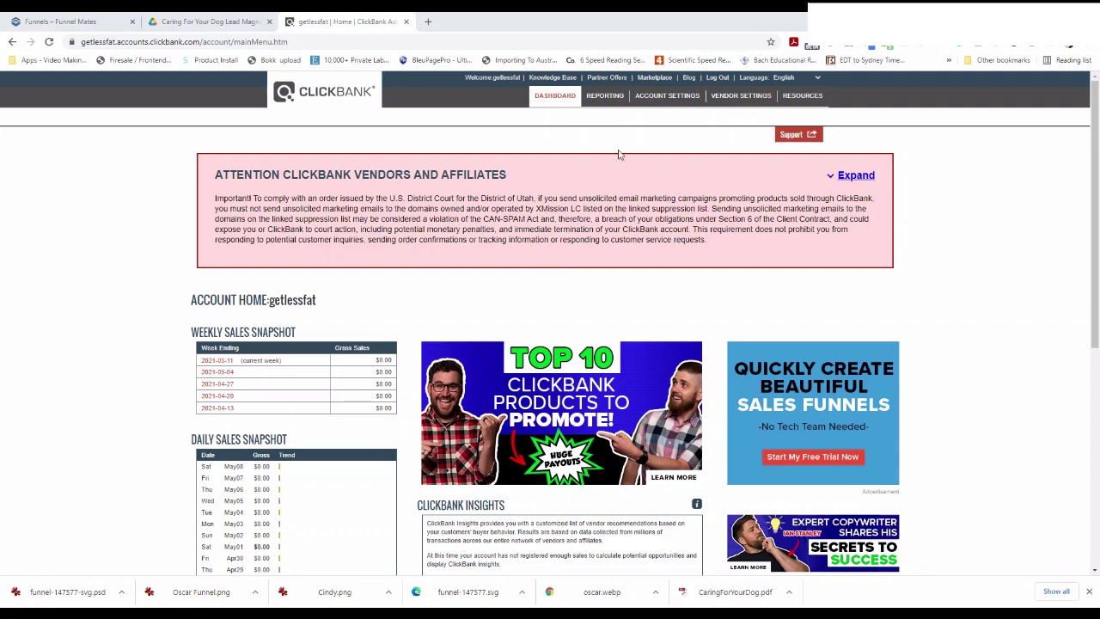
Search the ClickBank Marketplace for 'dog' and scroll through the 105 matching products
click(656, 78)
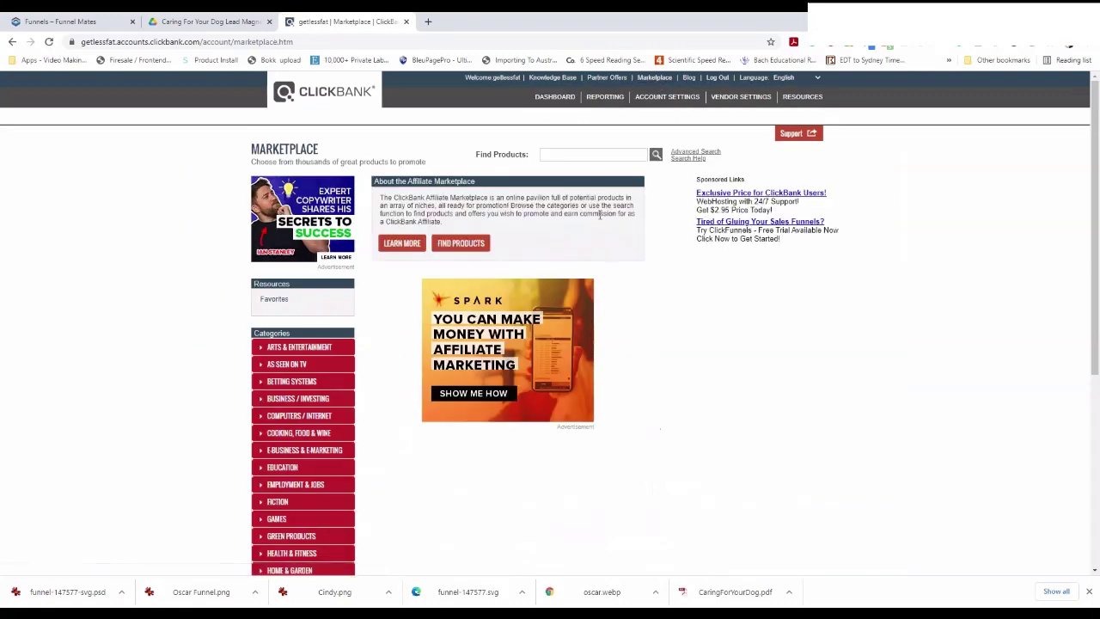
click(600, 156)
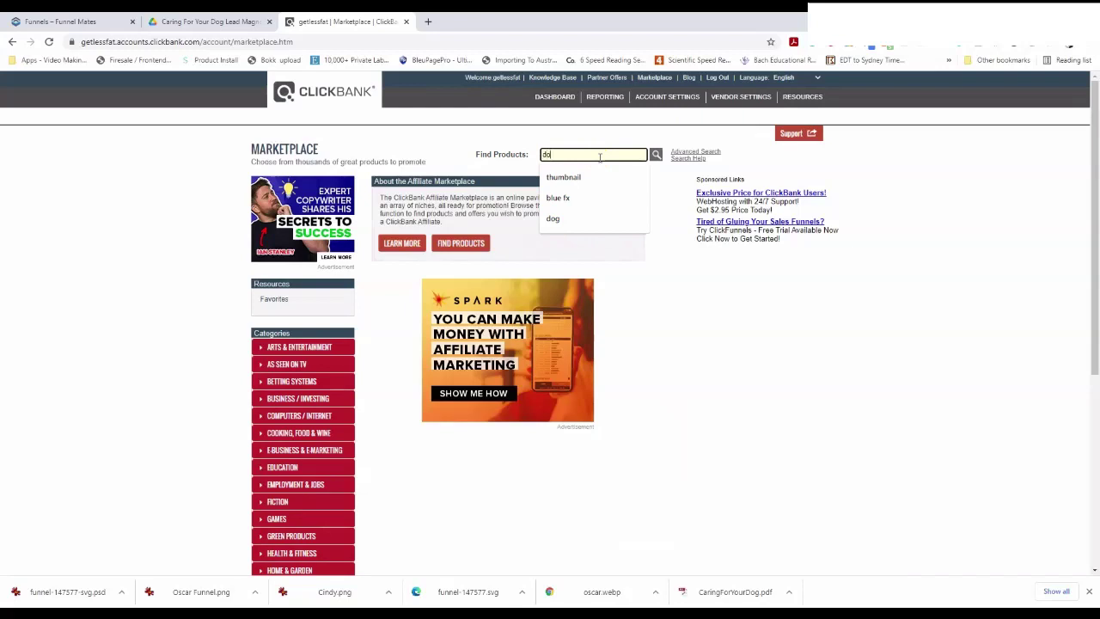
text(do)
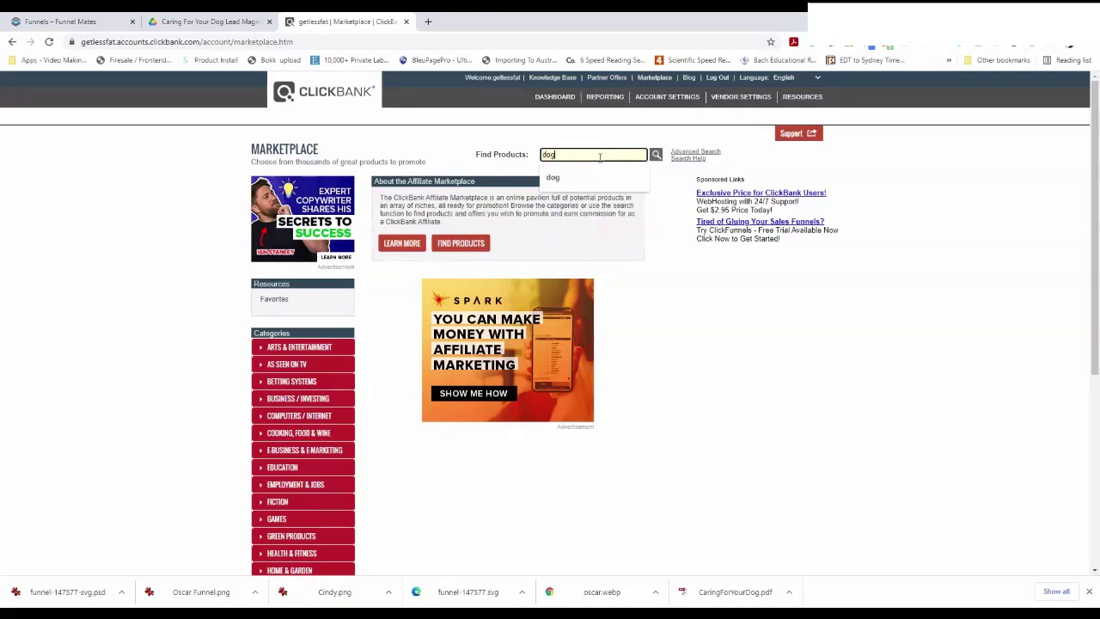
click(656, 156)
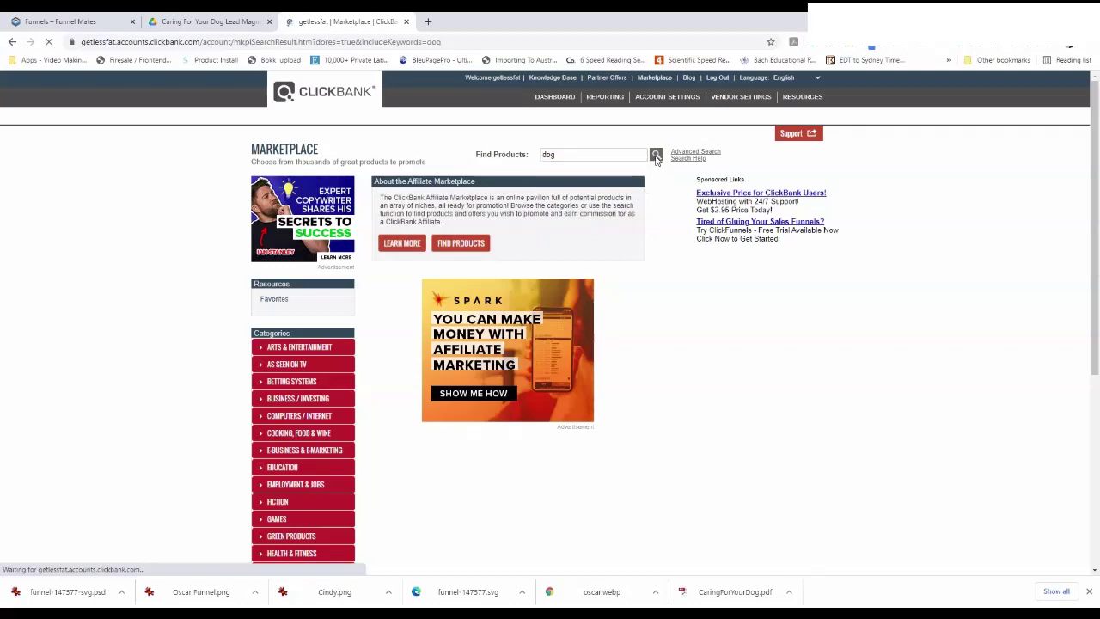
scroll(755, 386, down, 3)
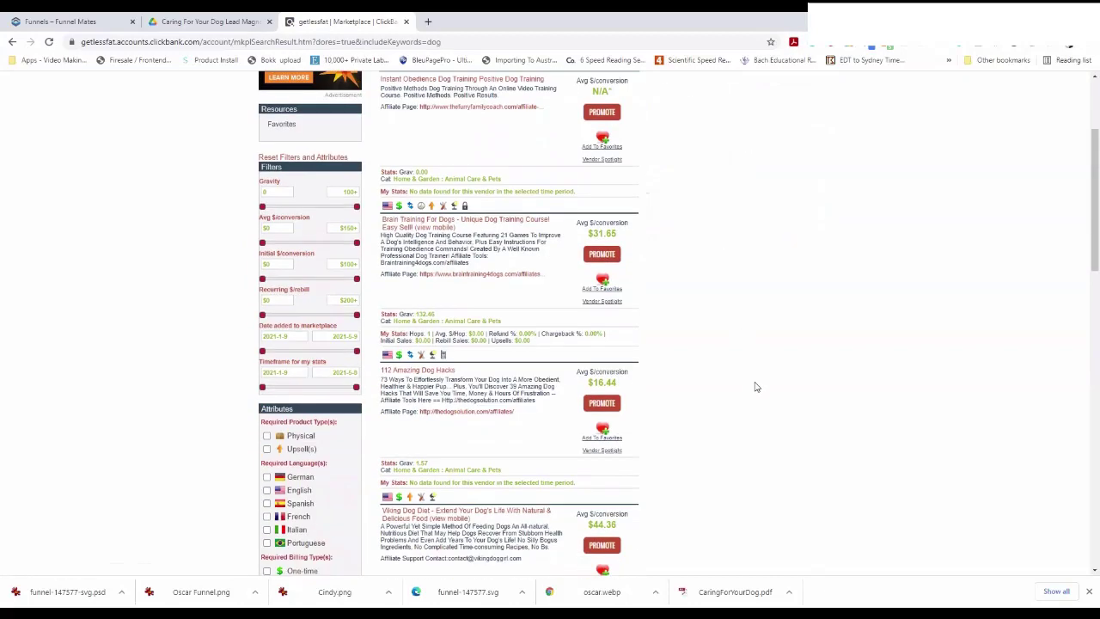
scroll(756, 387, down, 10)
scroll(753, 393, up, 4)
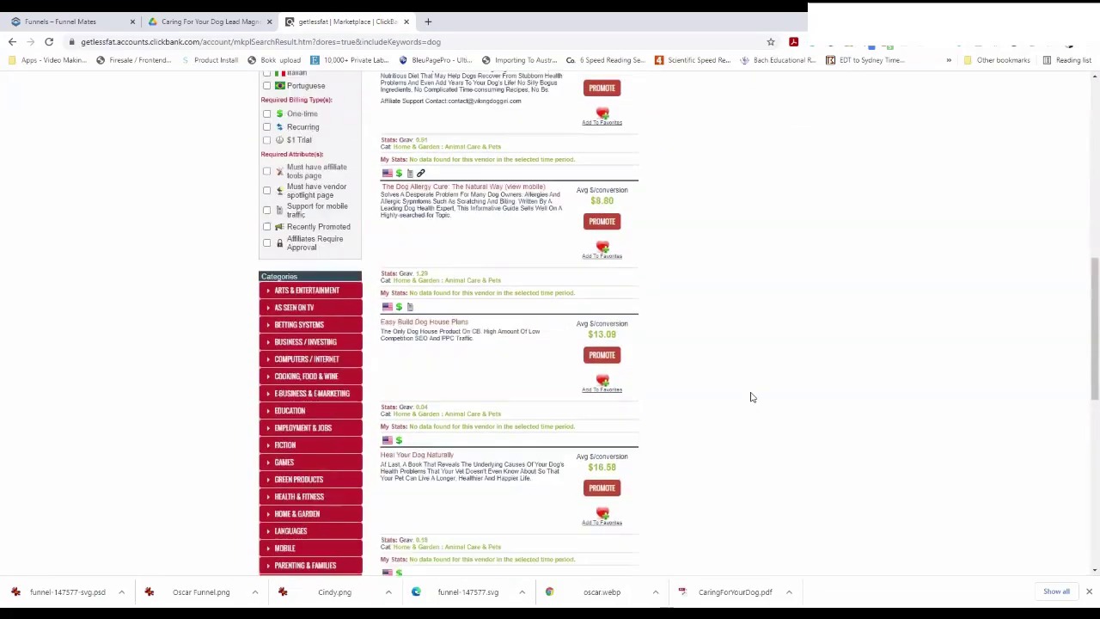
scroll(751, 397, up, 10)
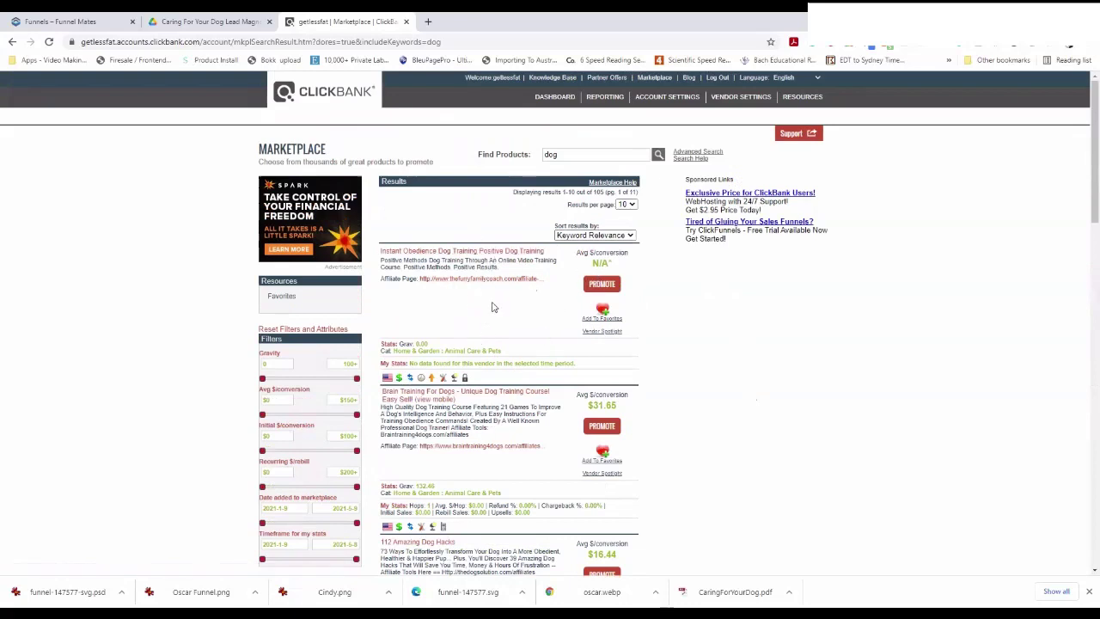
Open the Brain Training For Dogs sales page from the results and copy its web address
click(606, 286)
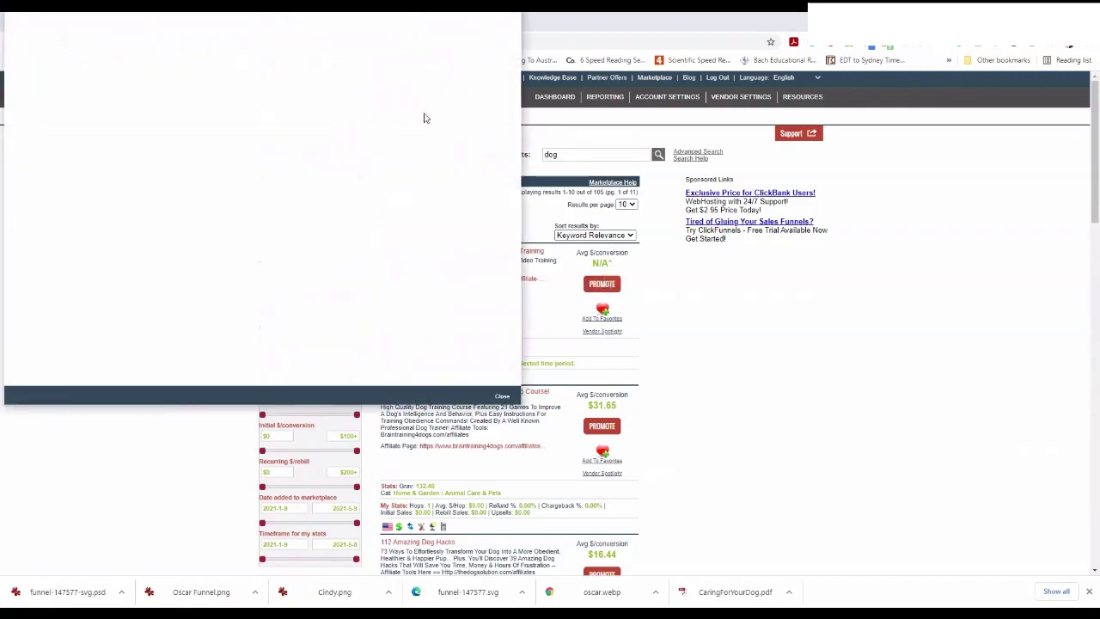
click(503, 398)
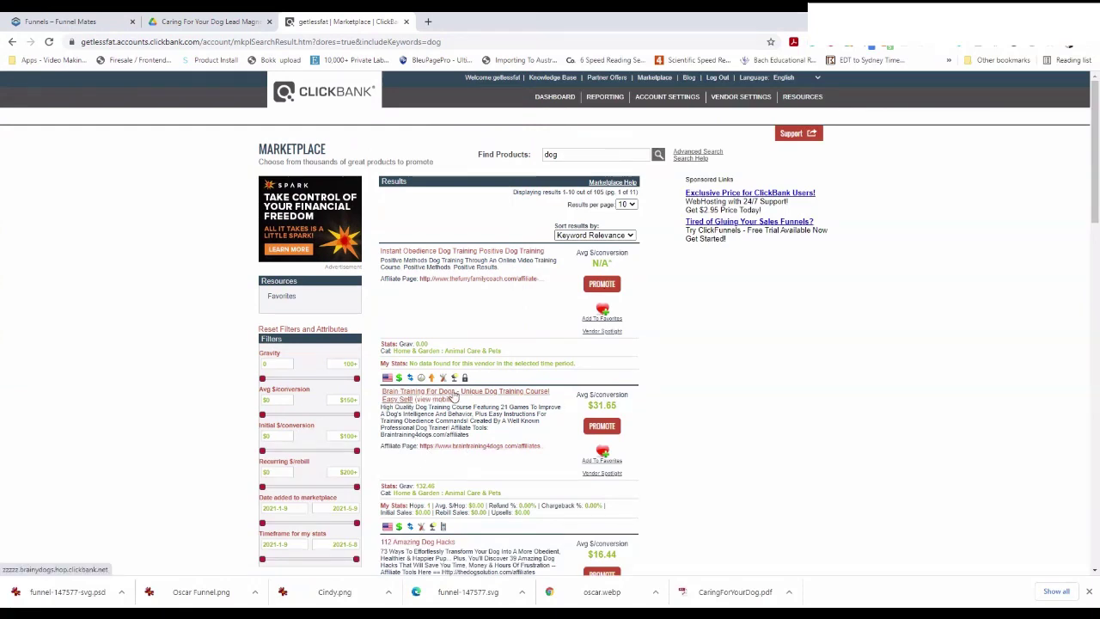
scroll(492, 406, down, 2)
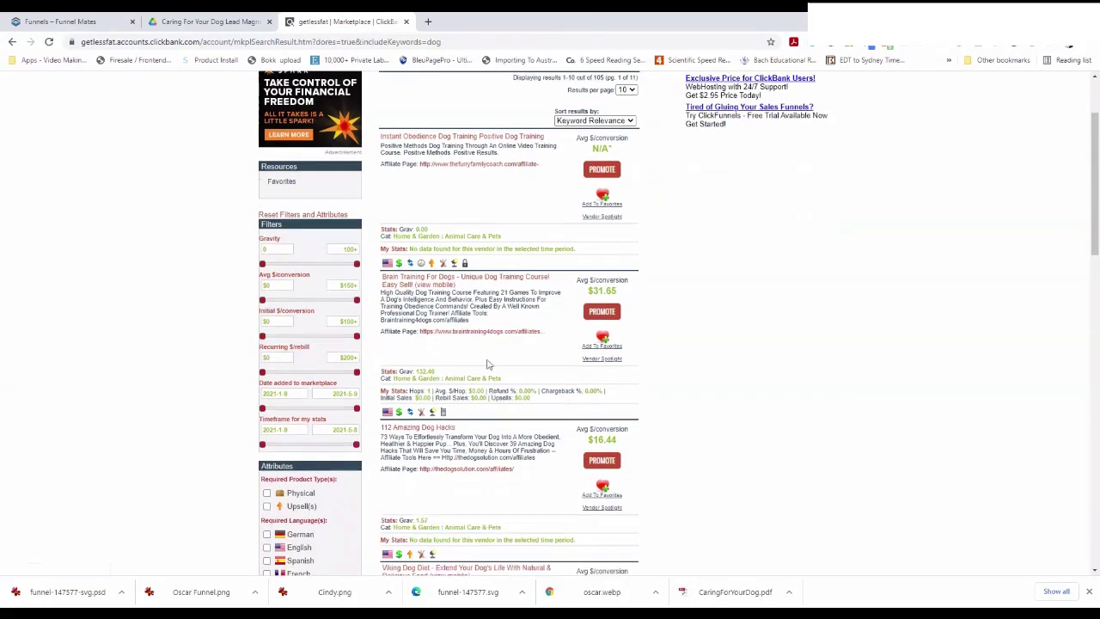
click(505, 279)
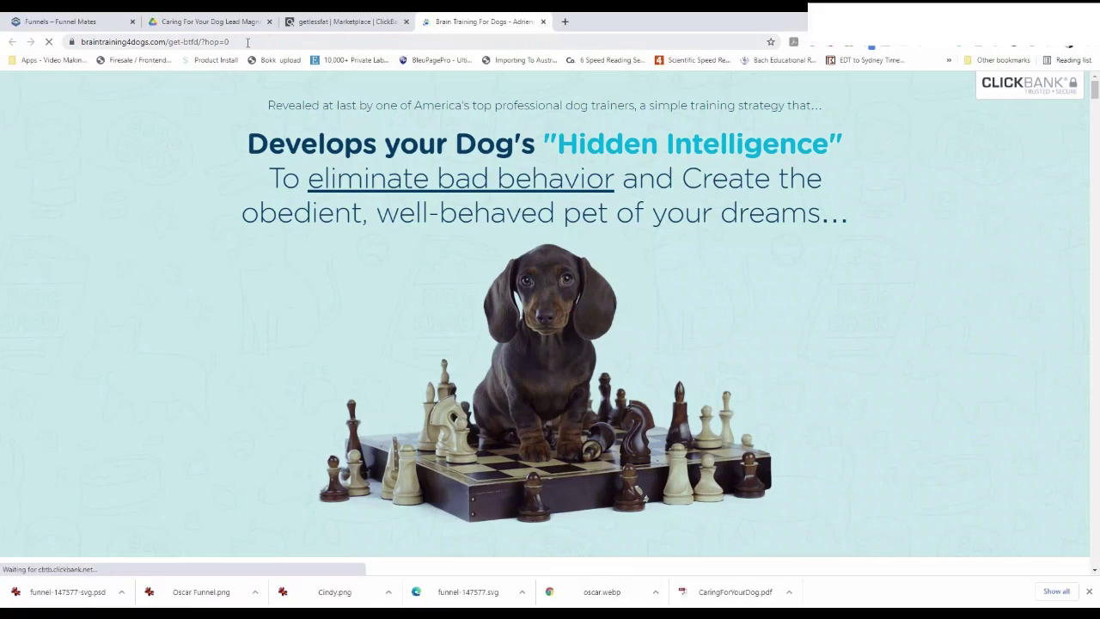
click(248, 42)
key(ctrl+c)
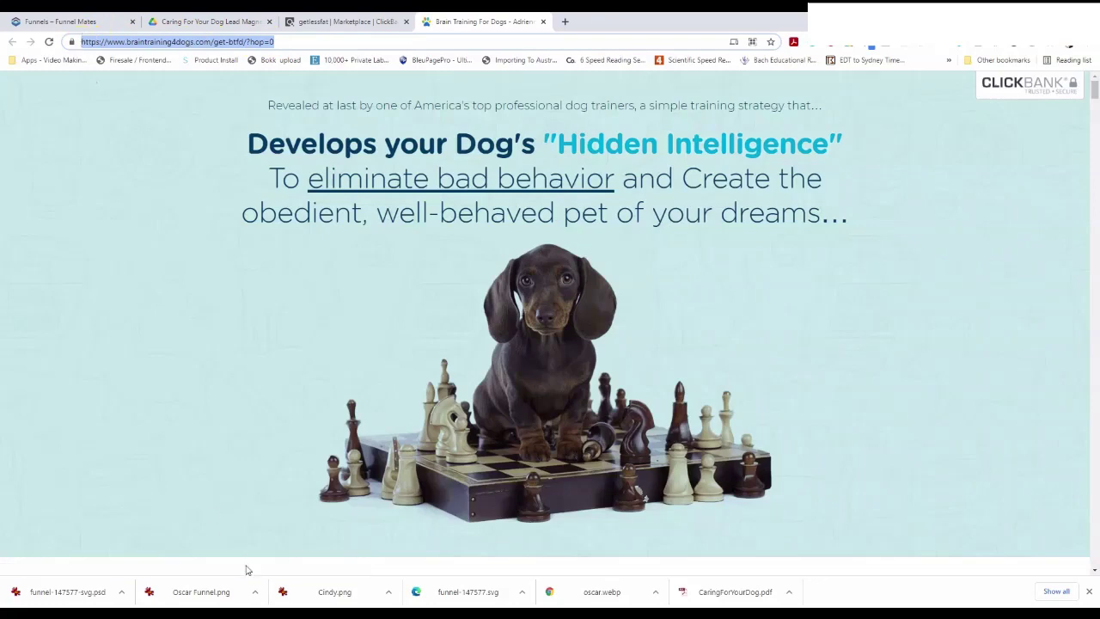
click(266, 607)
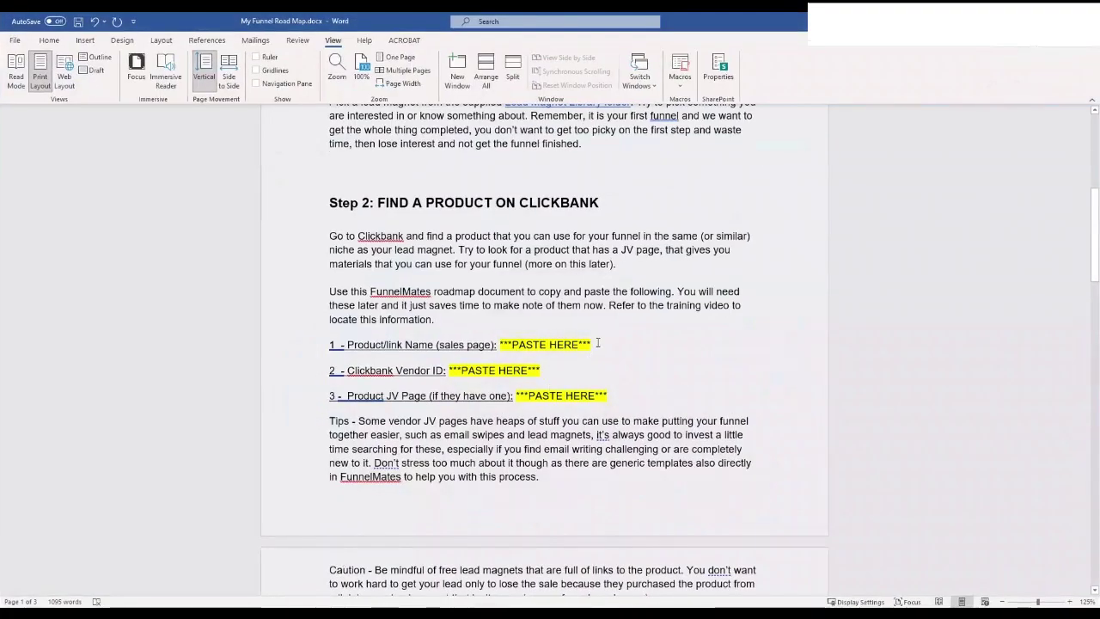
Paste the sales page URL over the Step 2 product link placeholder in Word
drag(598, 343, 503, 344)
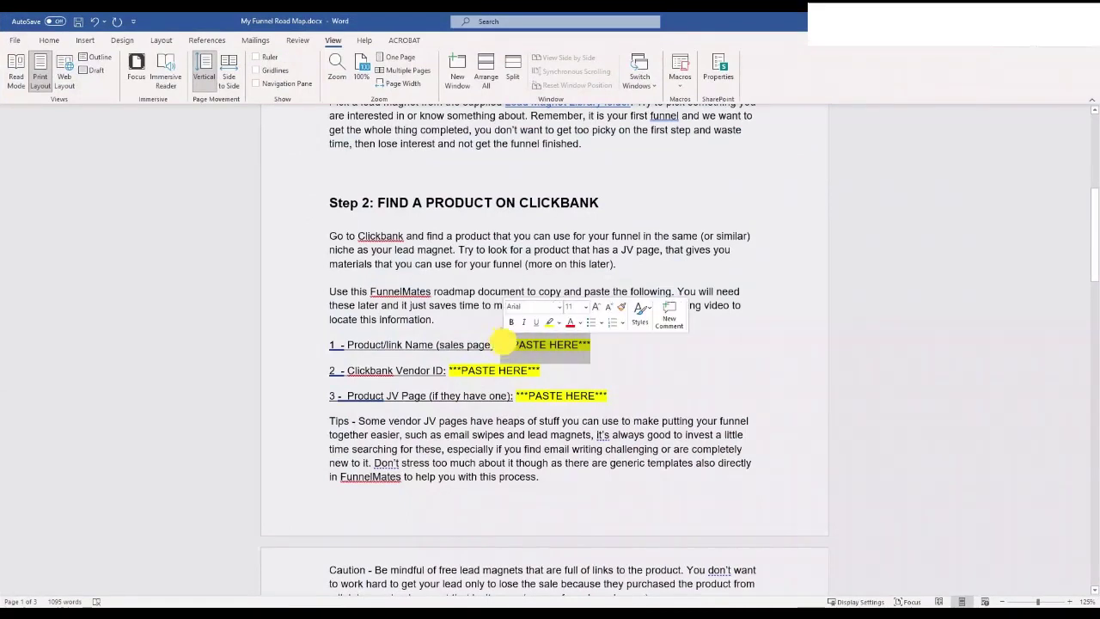
key(ctrl+v)
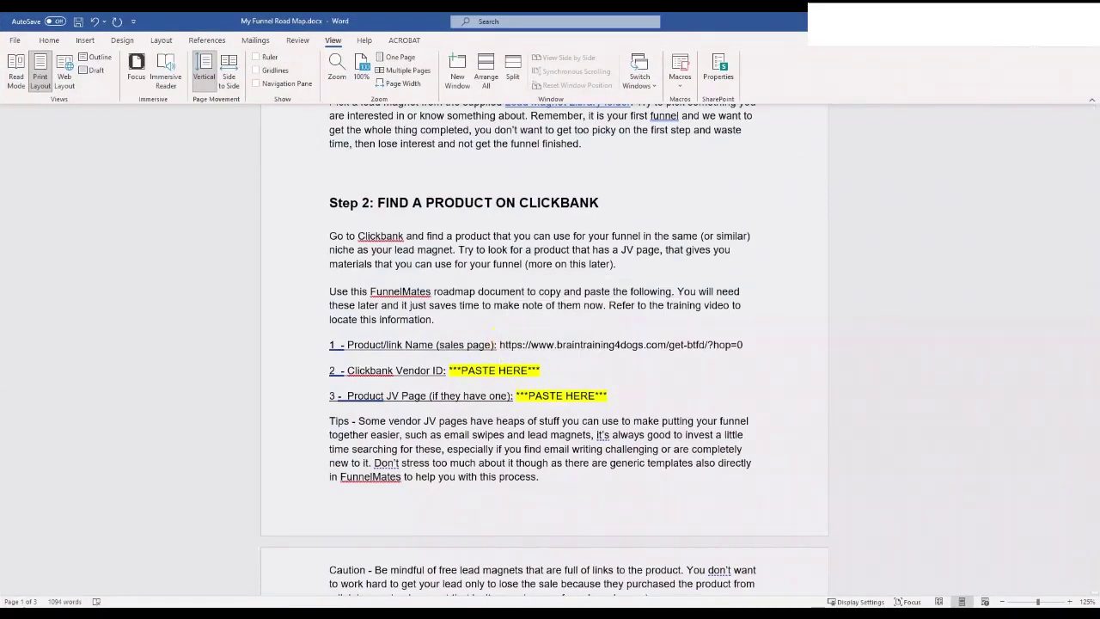
key(alt+Tab)
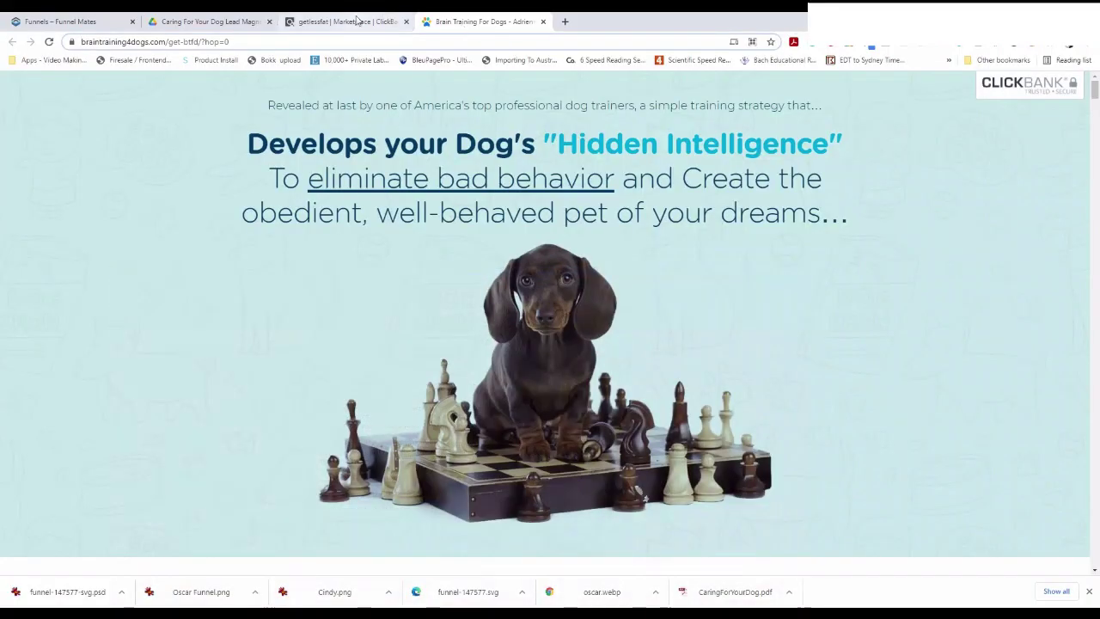
Open the Brain Training For Dogs Vendor Spotlight and copy the vendor ID BRAINYDOGS
click(356, 21)
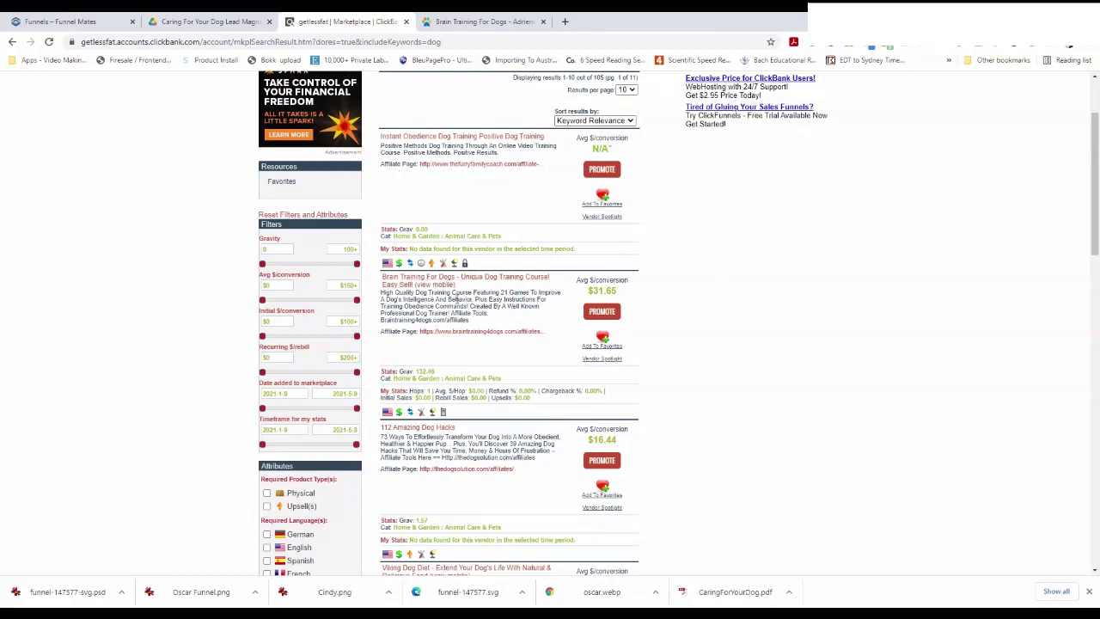
click(606, 359)
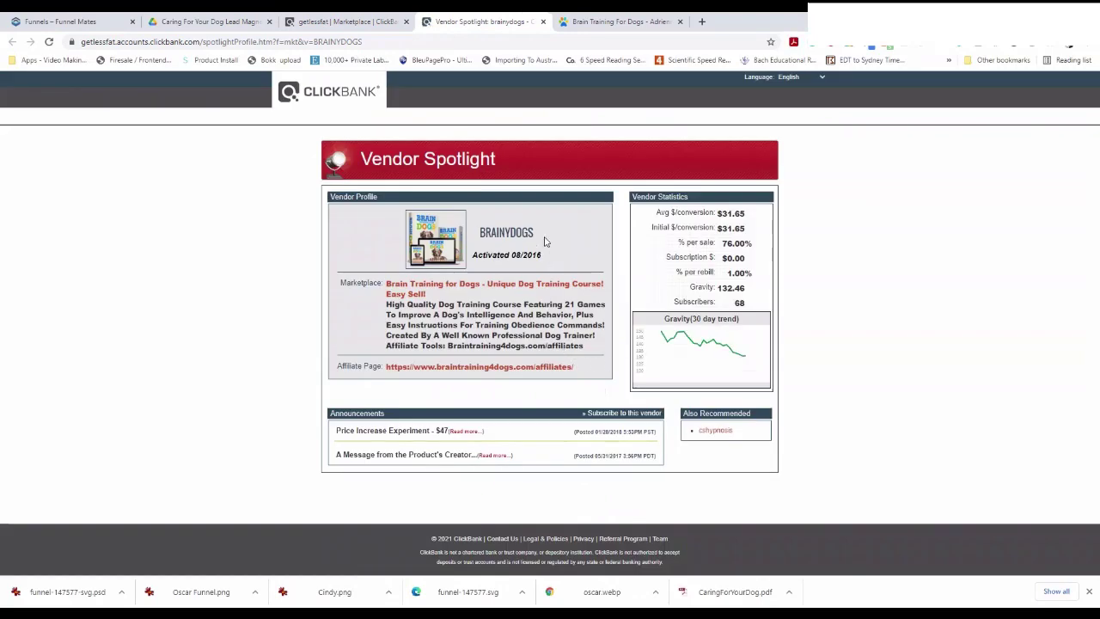
drag(535, 232, 481, 225)
key(ctrl+c)
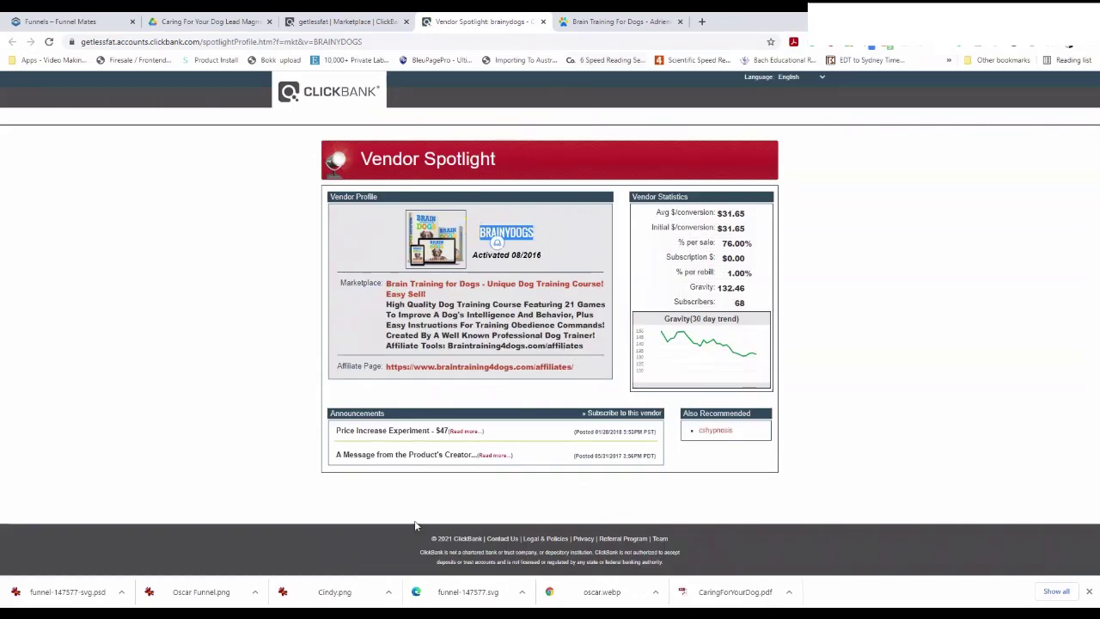
key(alt+Tab)
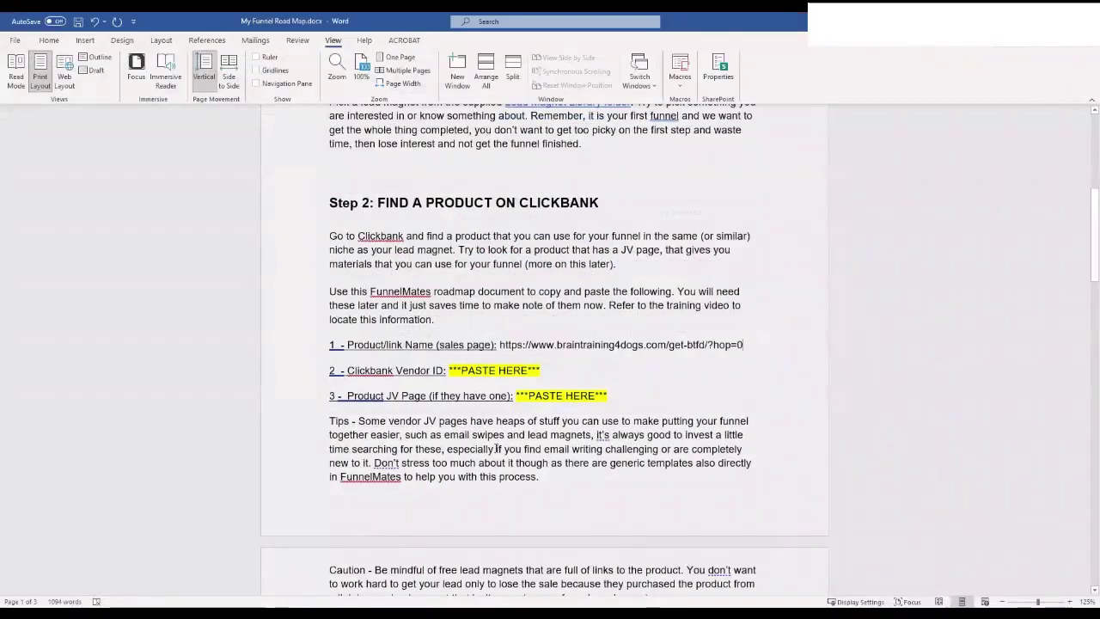
Replace the Clickbank Vendor ID placeholder with BRAINYDOGS using Keep Text Only paste
click(526, 369)
drag(526, 370, 448, 370)
key(ctrl+v)
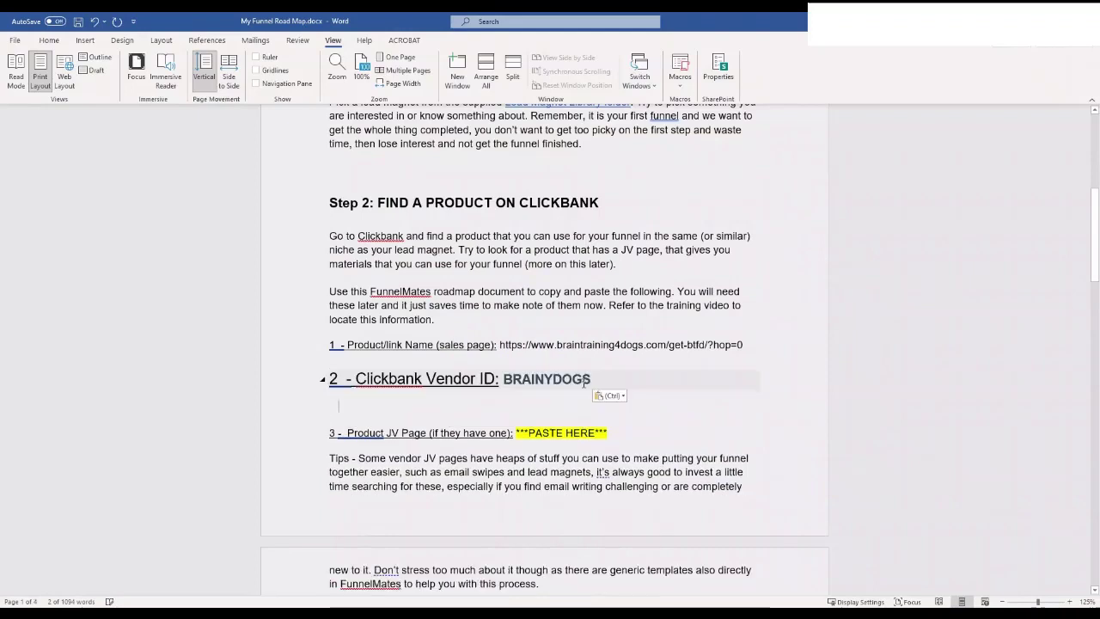
key(ctrl+z)
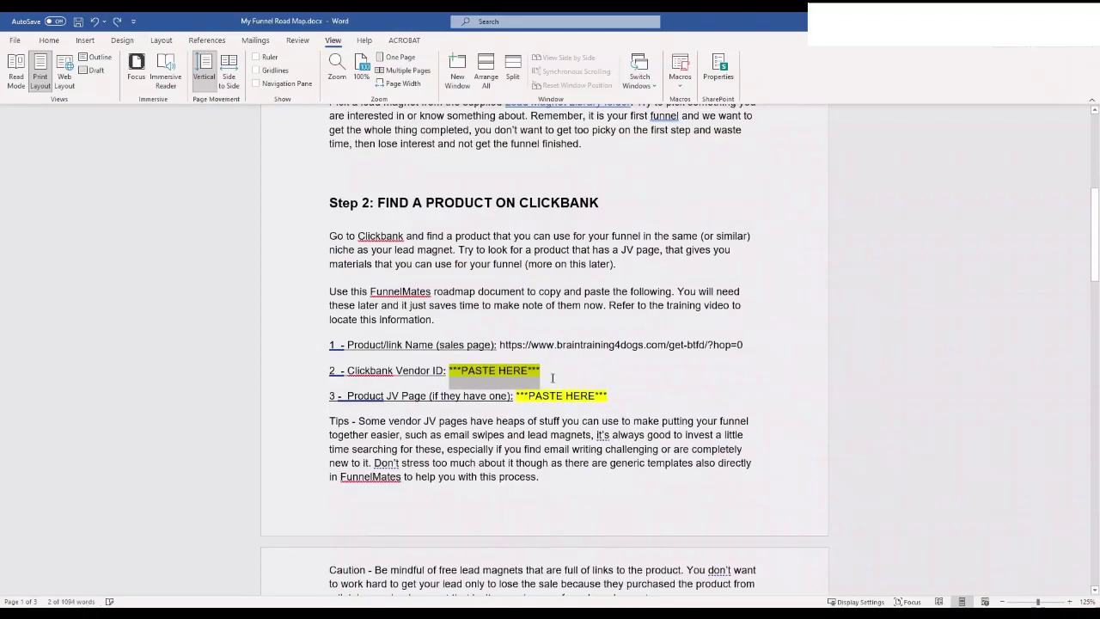
click(520, 371)
right_click(520, 370)
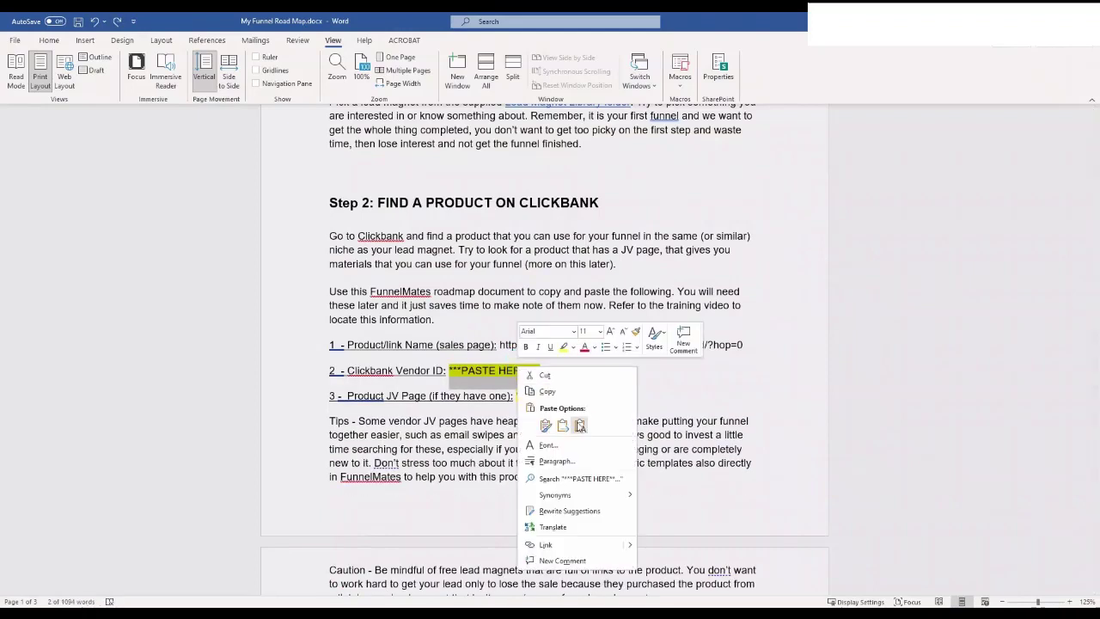
click(571, 424)
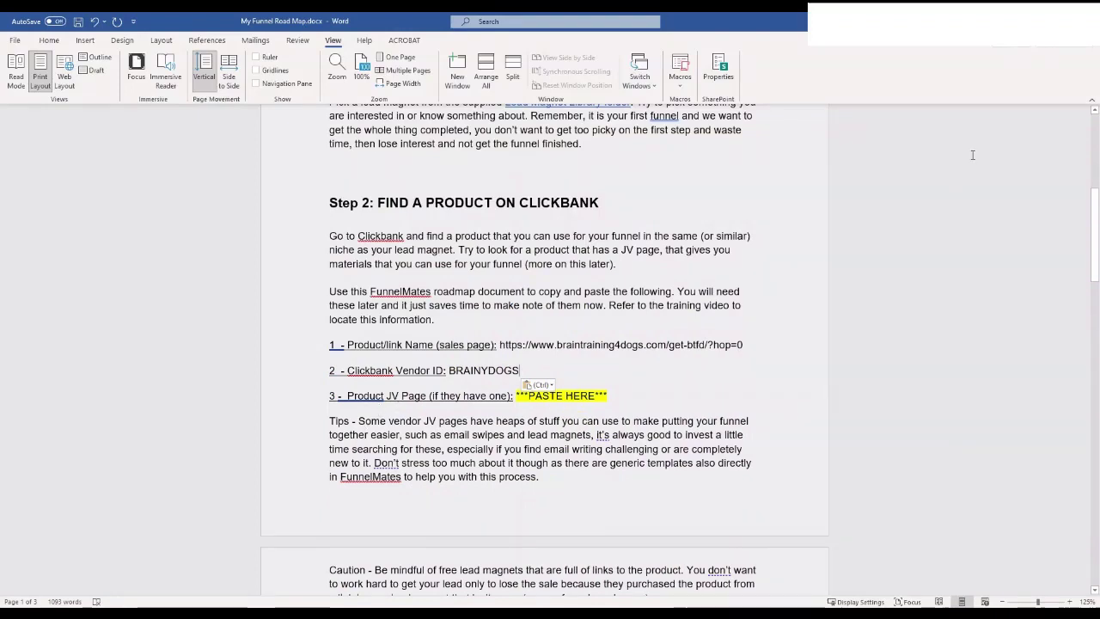
key(alt+Tab)
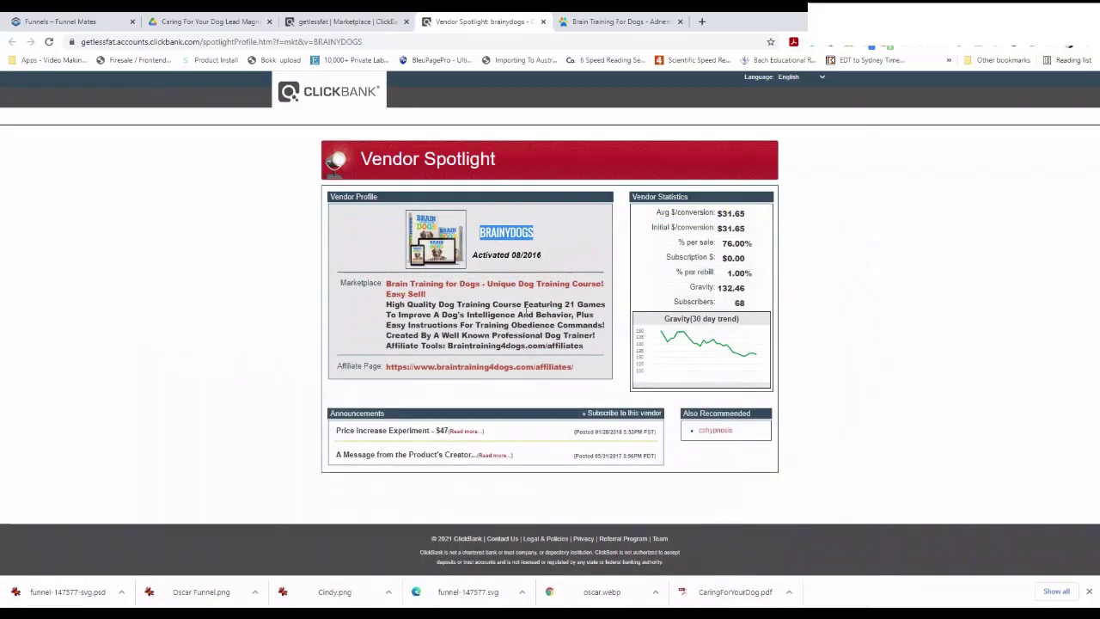
From the dog search results, open the Brain Training for Dogs affiliate page and jump to its resources section
click(335, 22)
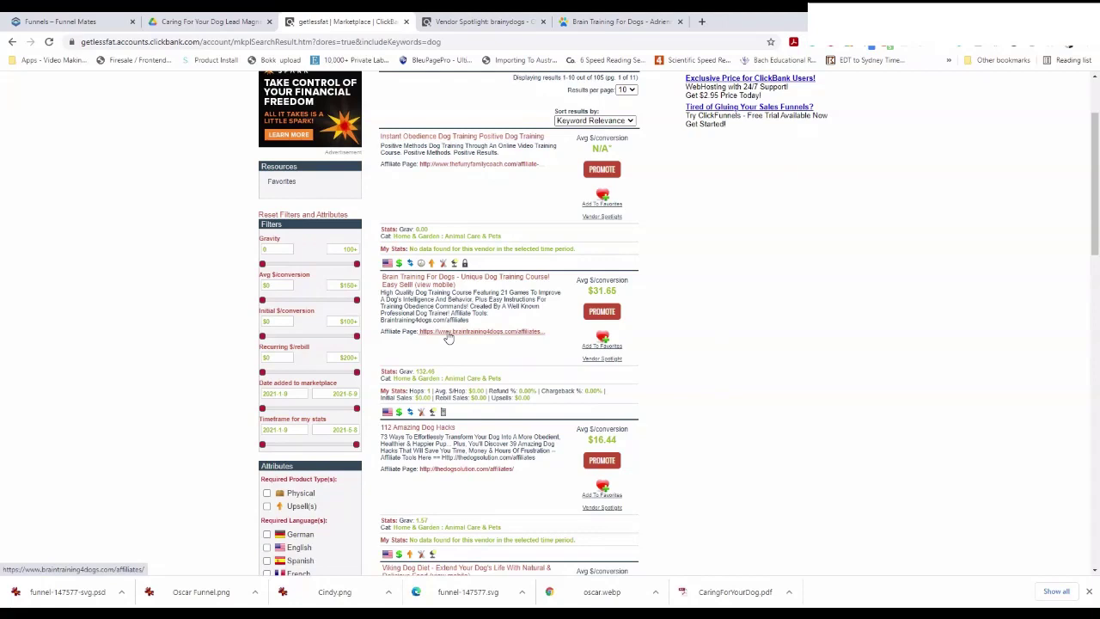
click(453, 336)
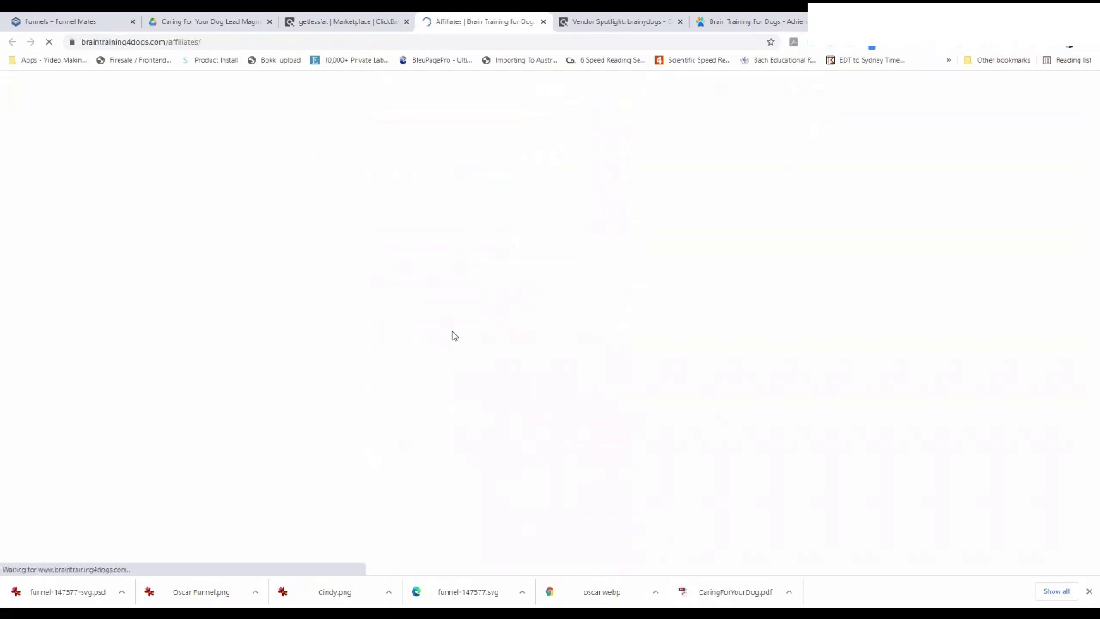
scroll(455, 348, down, 1)
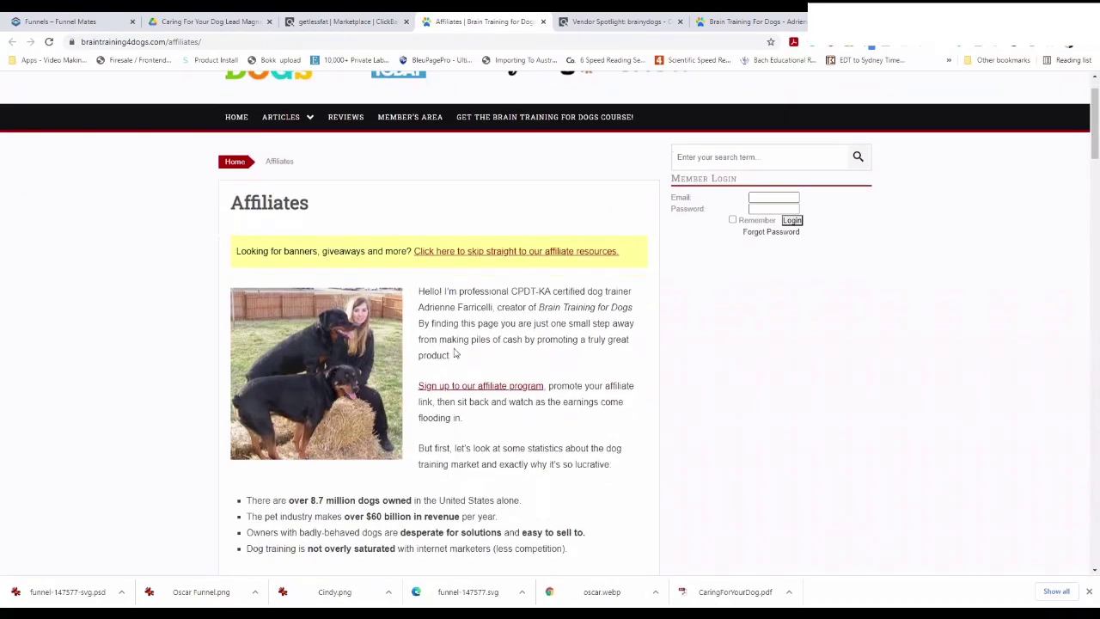
scroll(481, 331, down, 4)
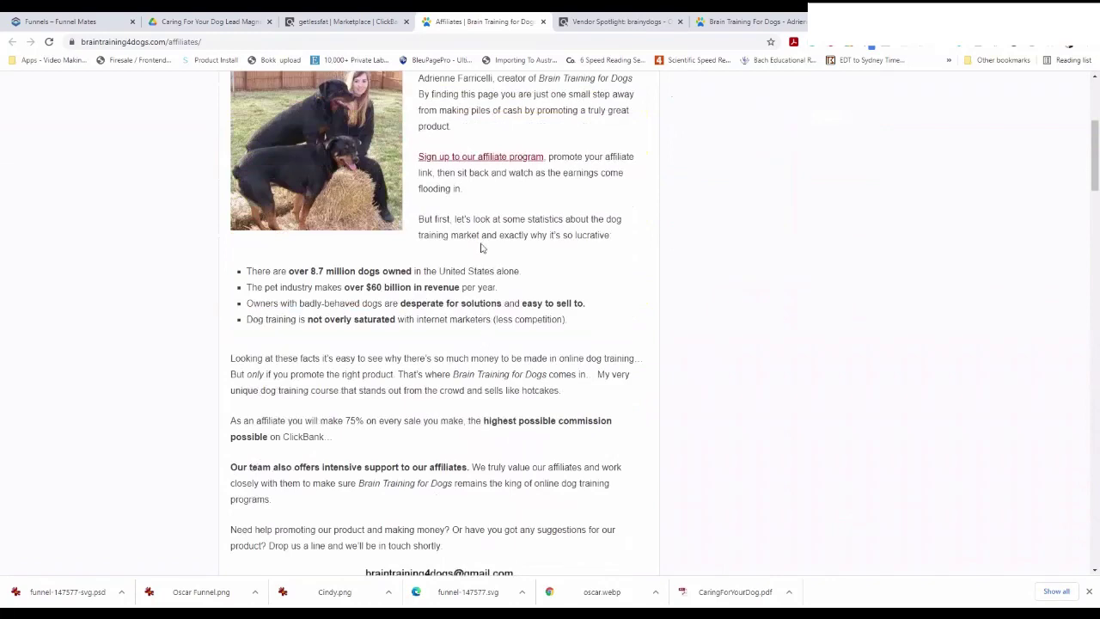
scroll(431, 368, down, 2)
scroll(561, 202, up, 5)
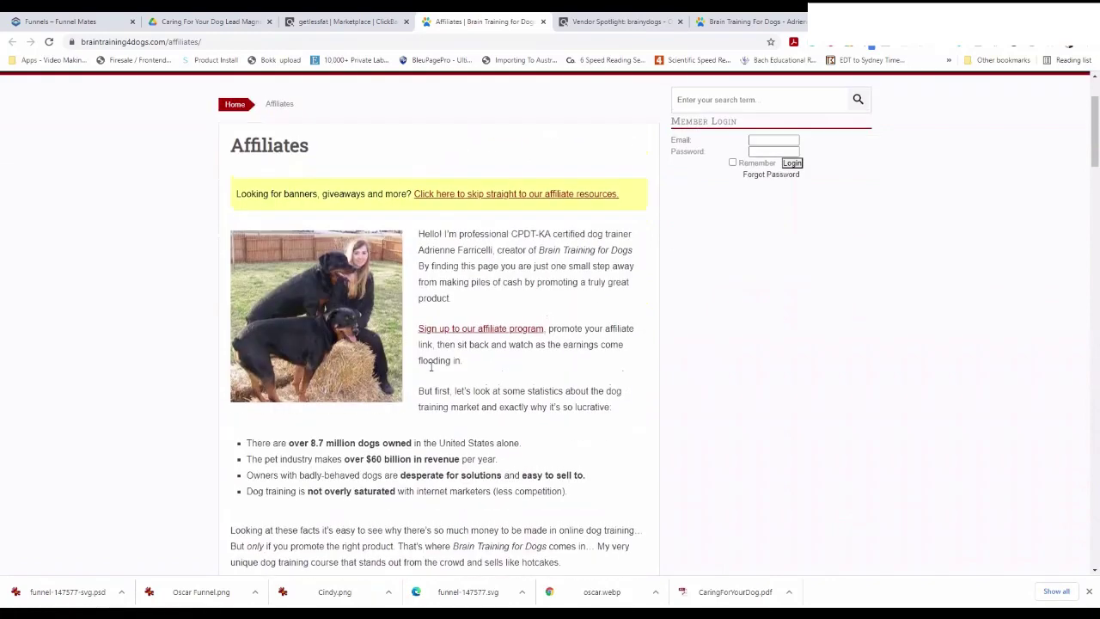
click(562, 194)
Browse the affiliate resources list and open the 'Go To Free Giveaways' page
scroll(506, 315, up, 4)
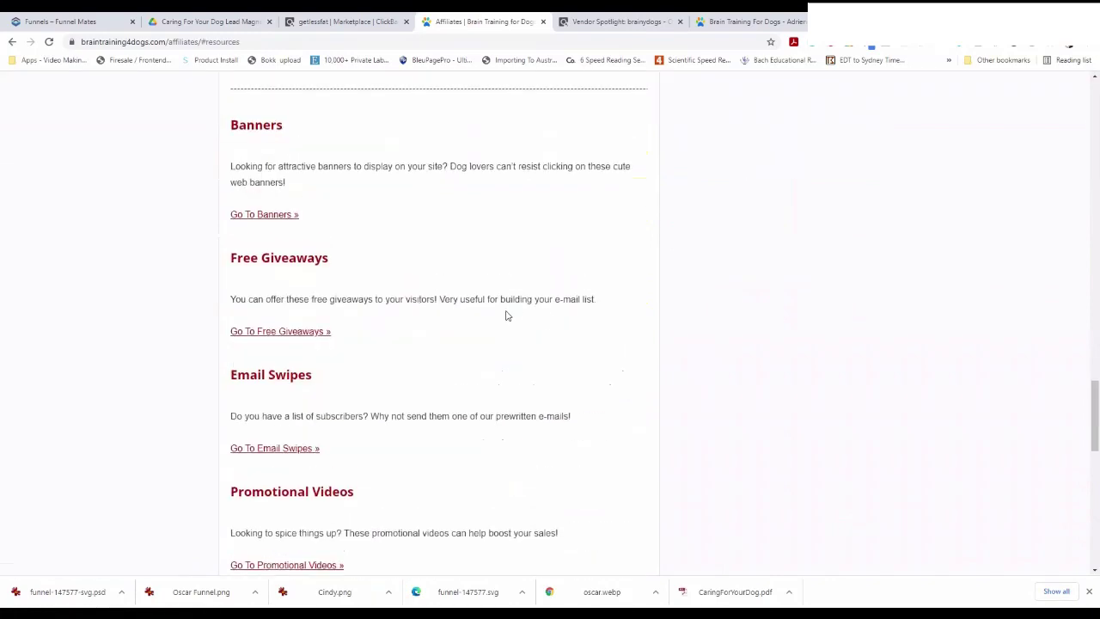
scroll(496, 335, up, 10)
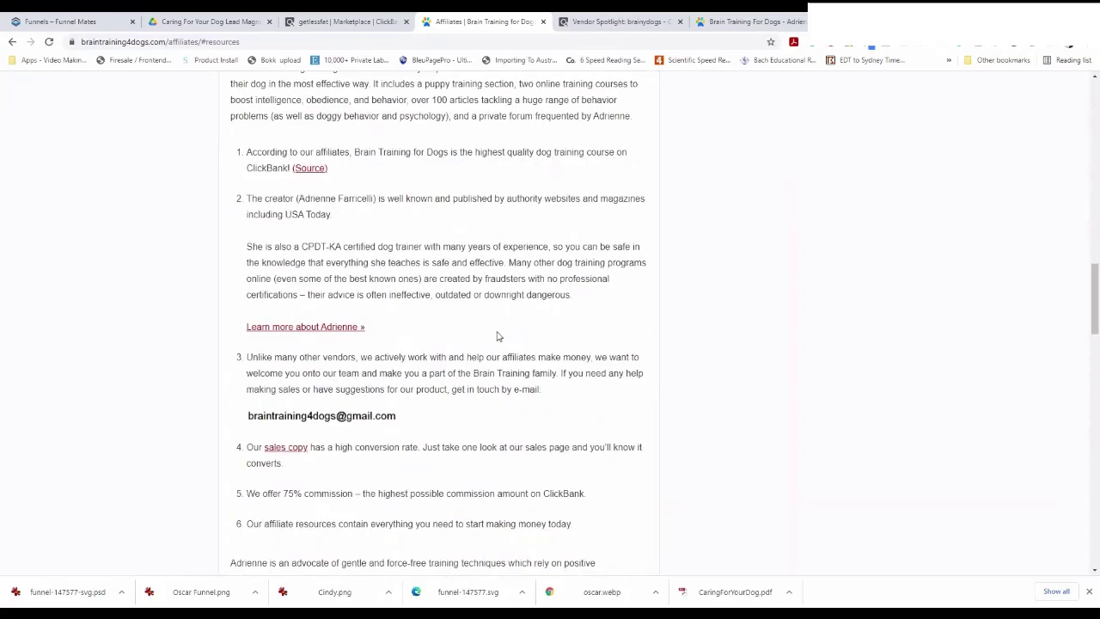
scroll(497, 335, up, 3)
scroll(497, 333, up, 3)
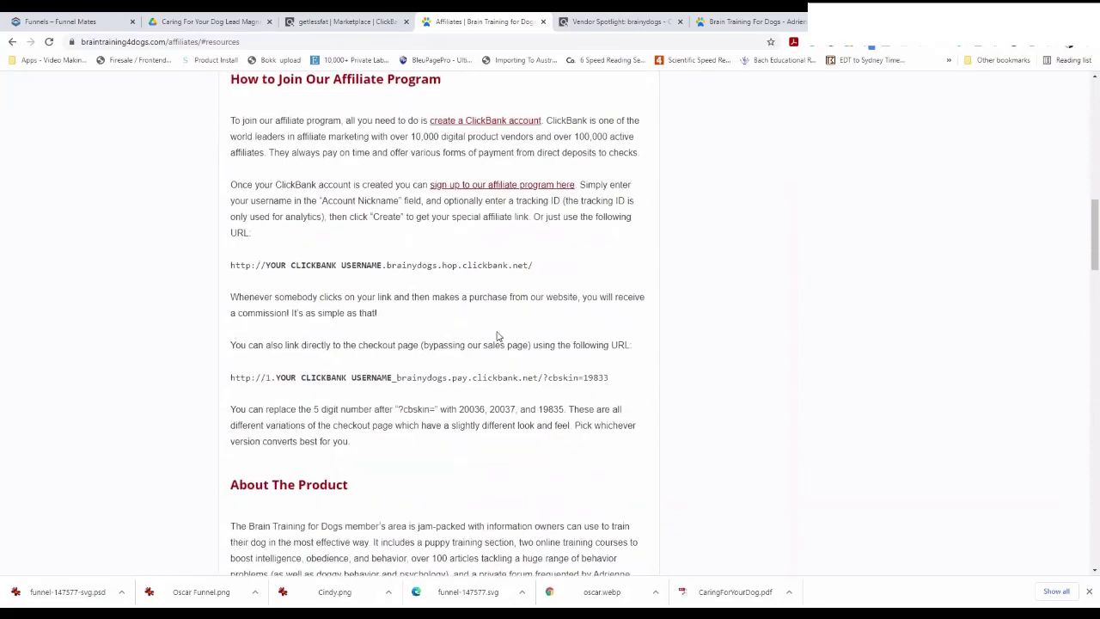
scroll(497, 335, down, 8)
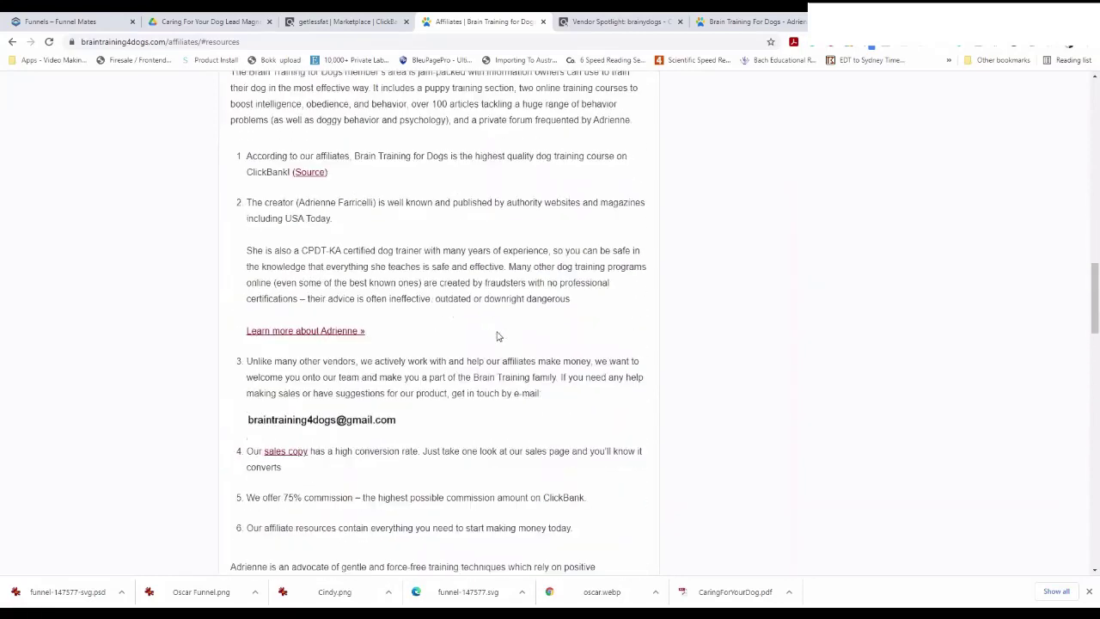
scroll(496, 336, down, 2)
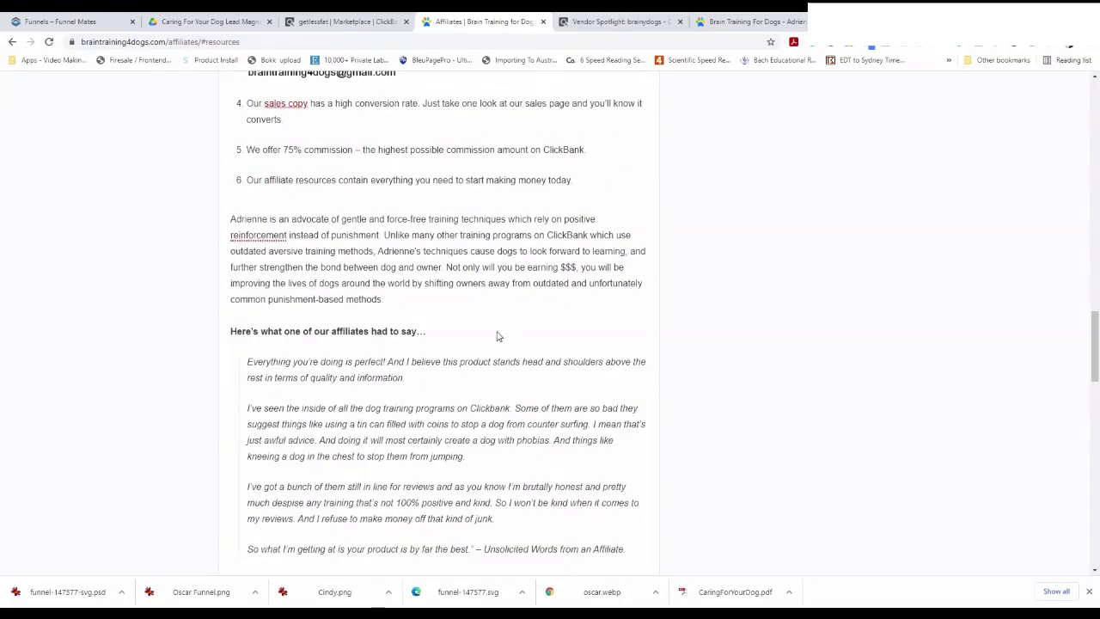
scroll(497, 336, down, 1)
scroll(497, 336, down, 4)
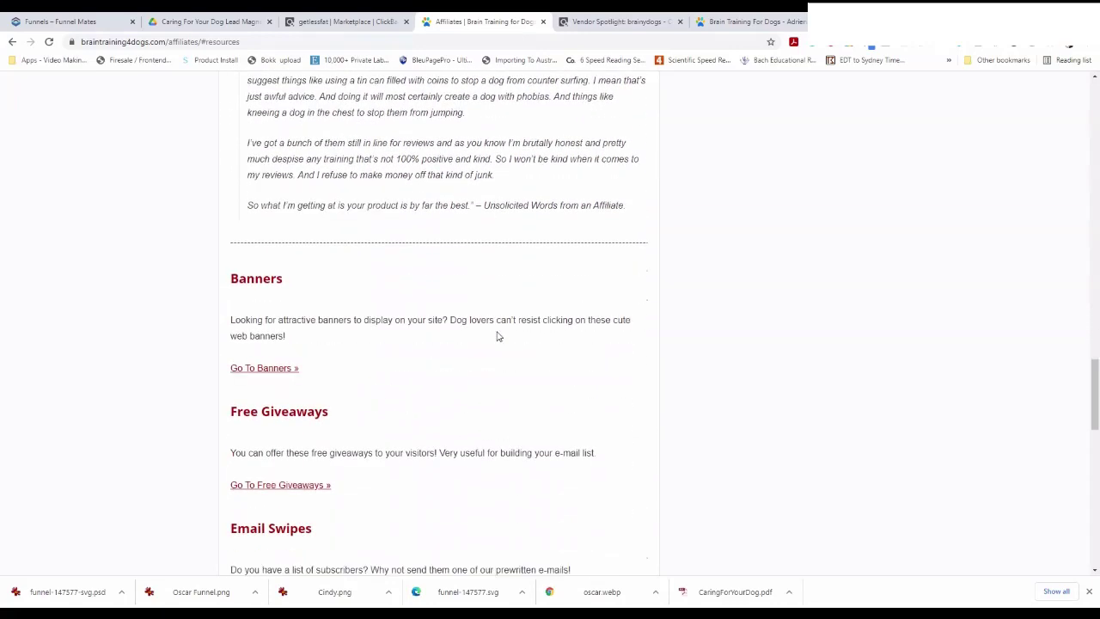
scroll(497, 336, down, 4)
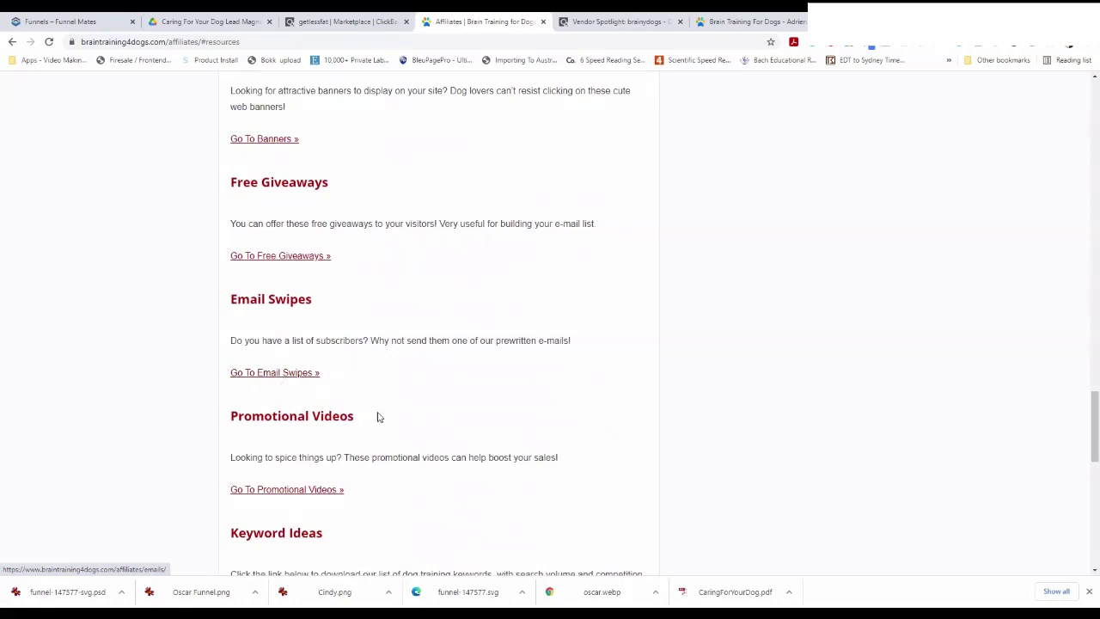
scroll(397, 505, down, 1)
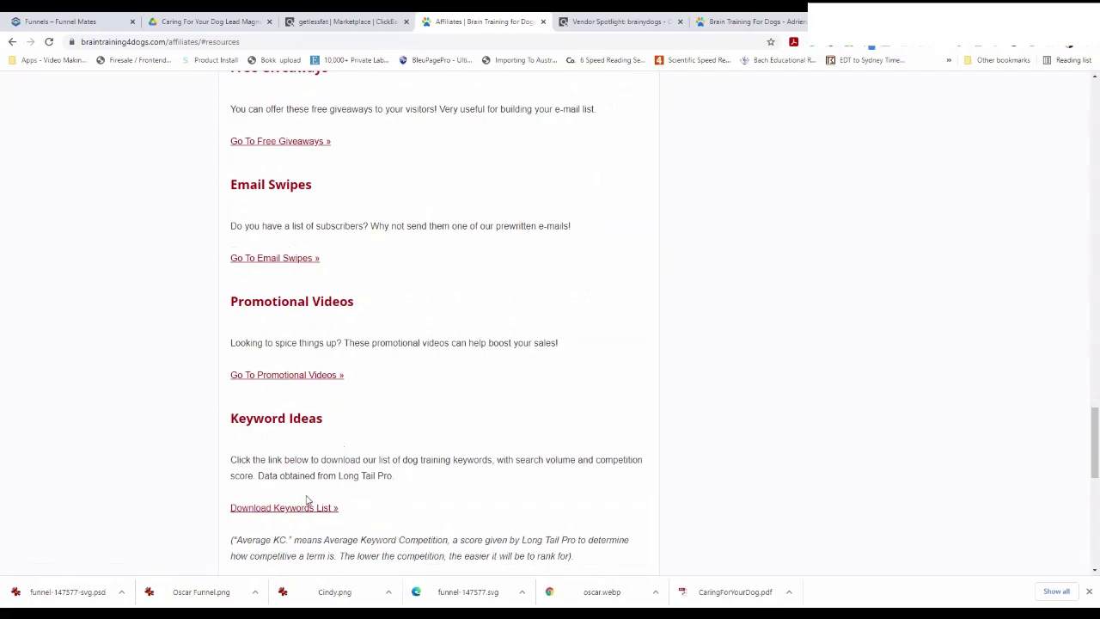
scroll(389, 511, down, 1)
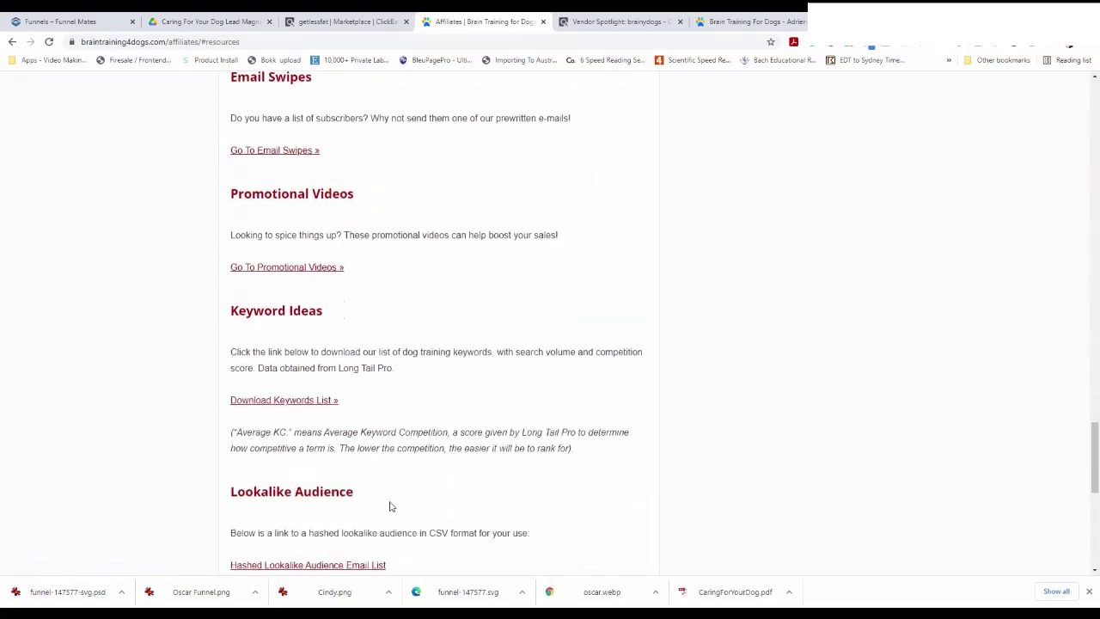
scroll(390, 506, down, 1)
scroll(389, 507, down, 2)
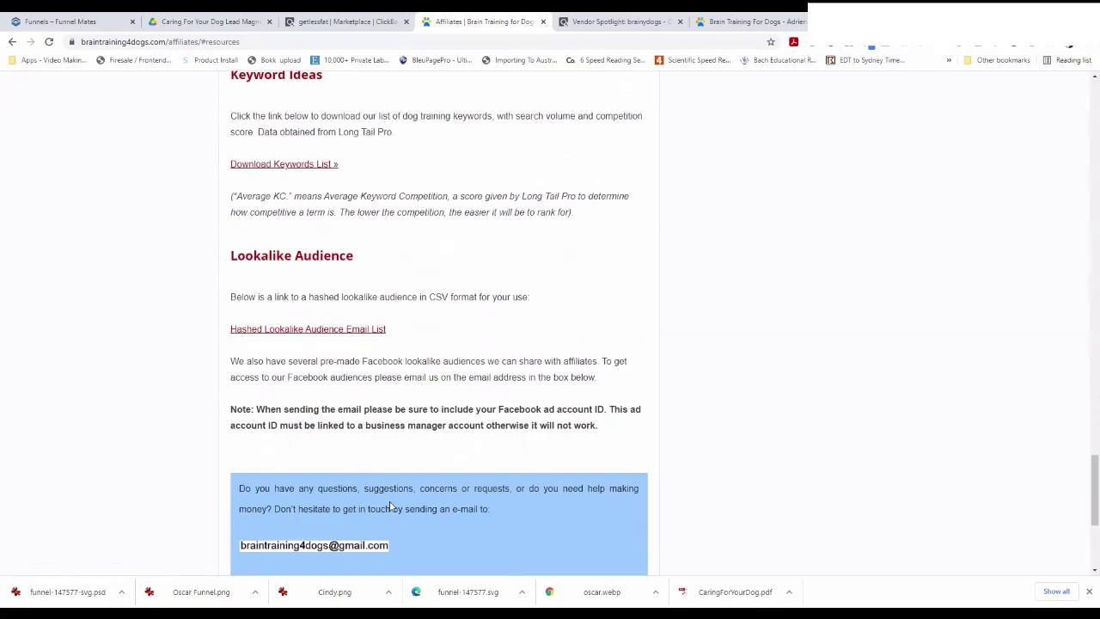
scroll(389, 506, up, 4)
scroll(389, 507, up, 1)
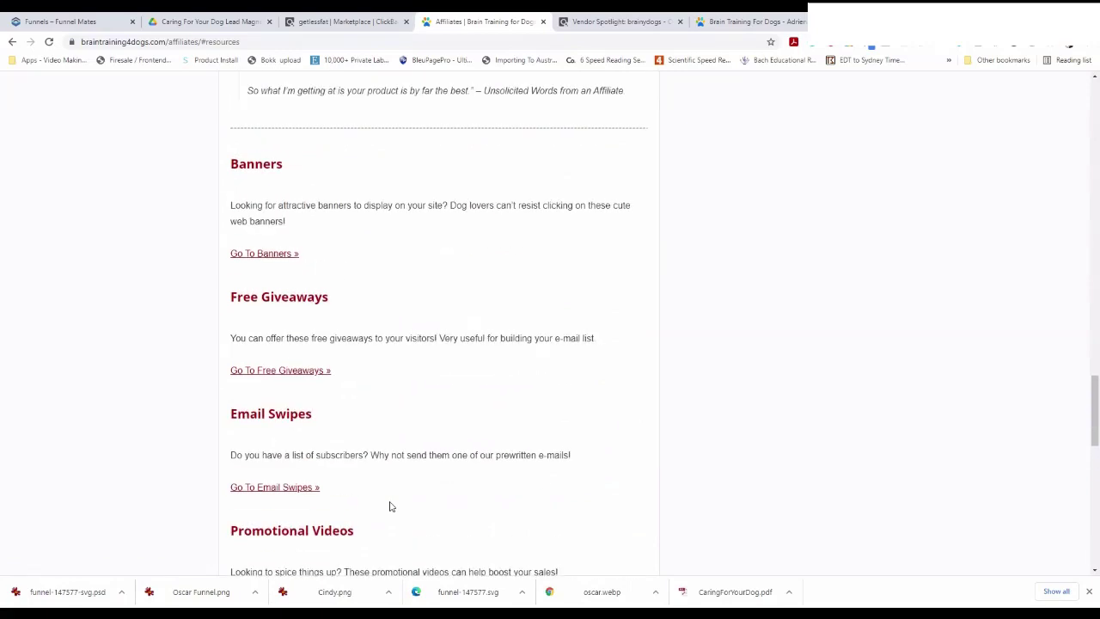
scroll(389, 506, up, 2)
scroll(389, 506, down, 2)
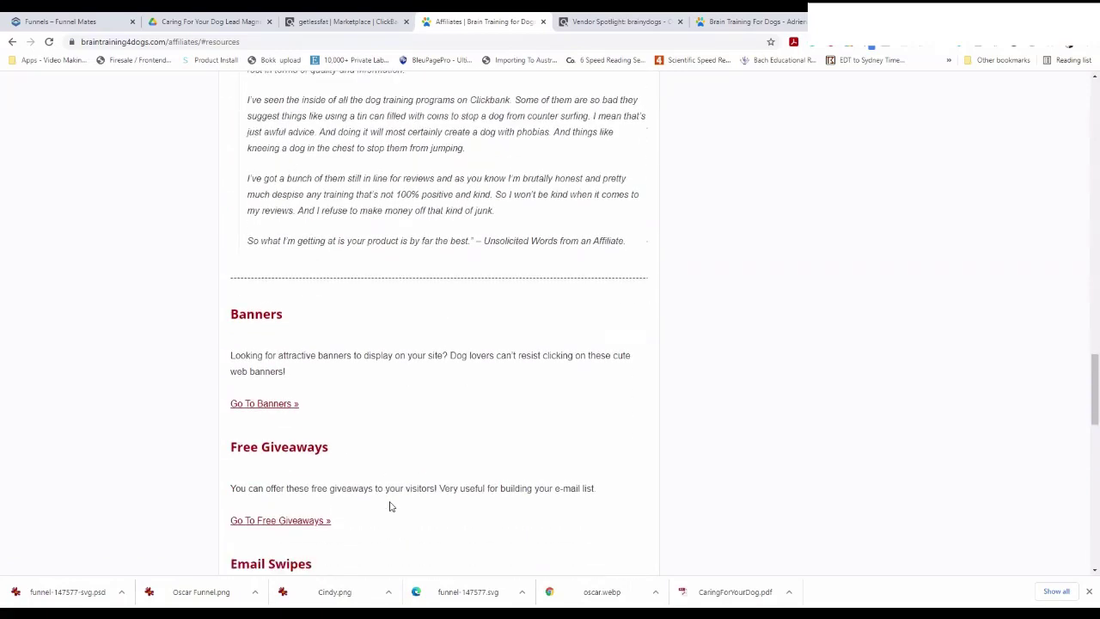
click(292, 432)
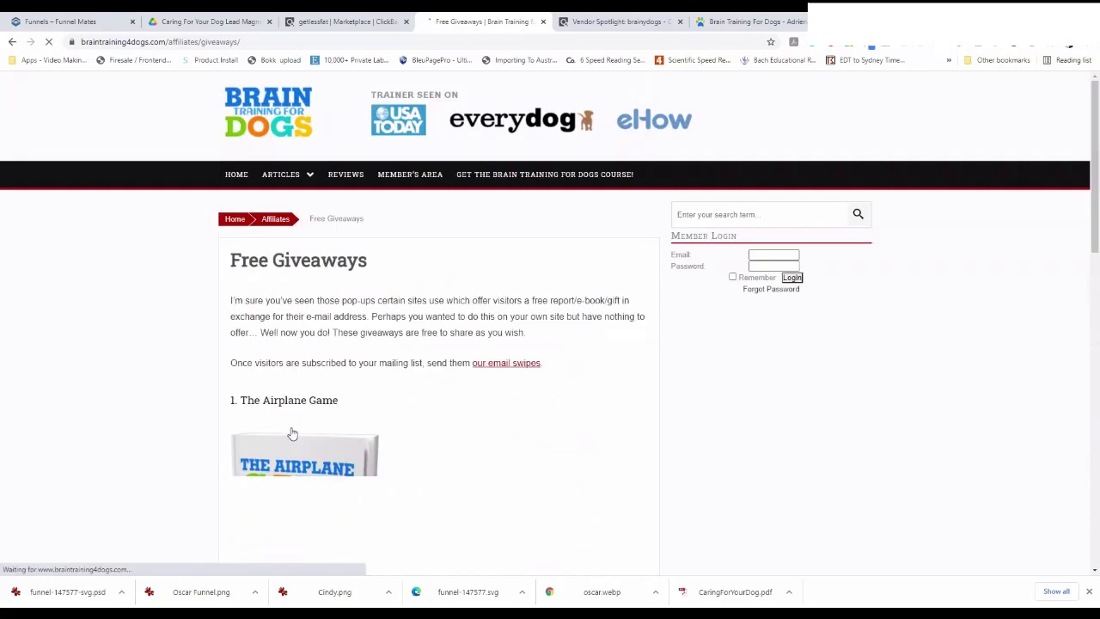
Scroll through the Free Giveaways page to review The Airplane Game e-book entry
scroll(293, 434, down, 2)
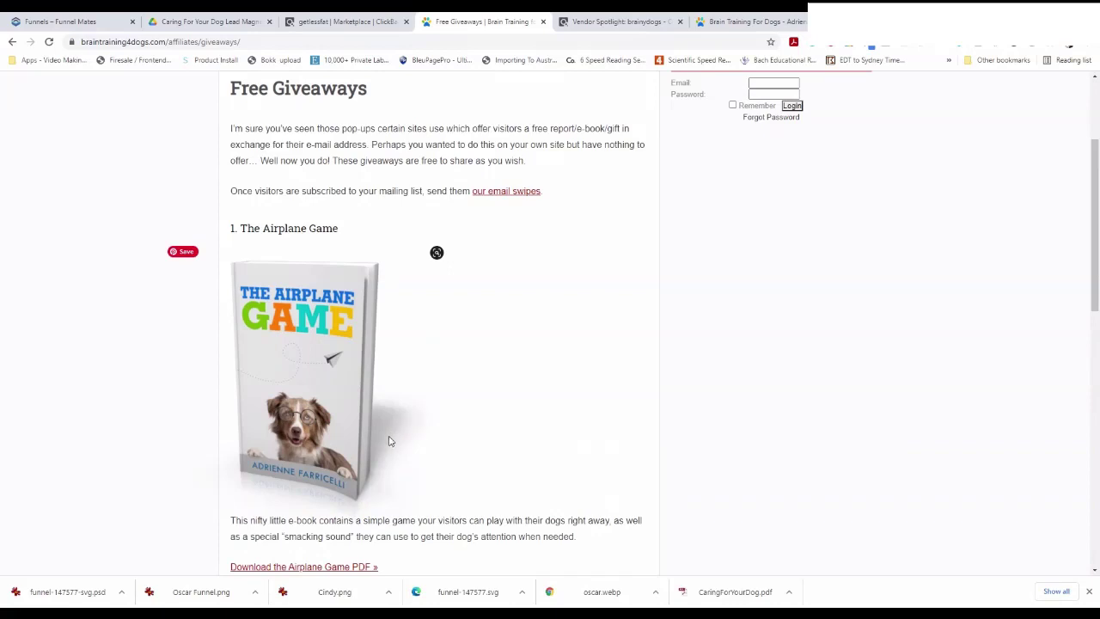
scroll(376, 422, up, 2)
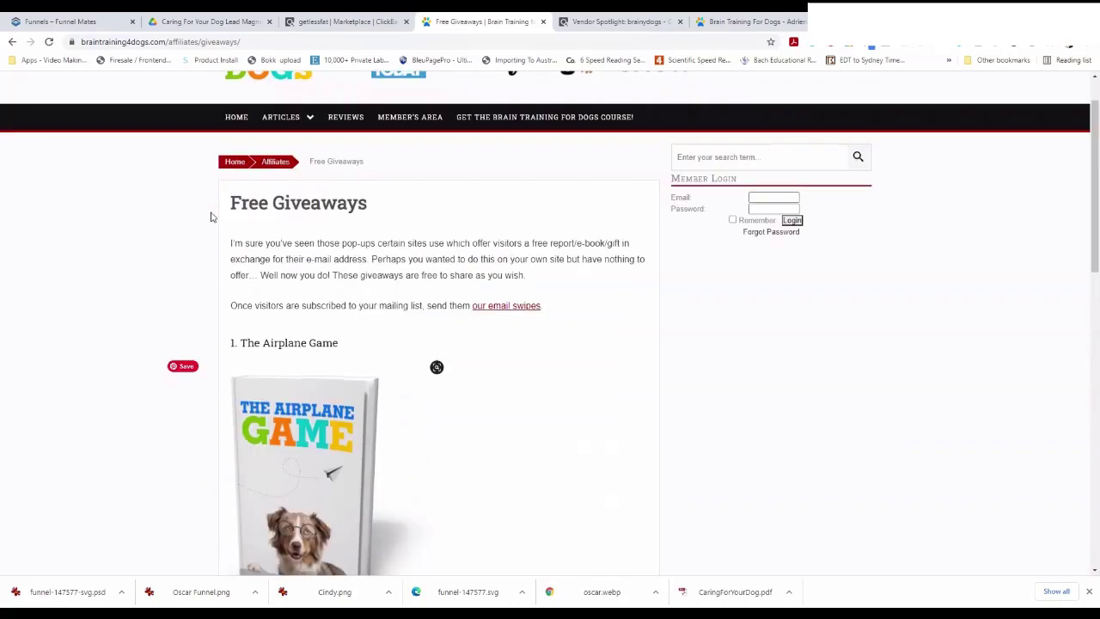
scroll(331, 400, down, 1)
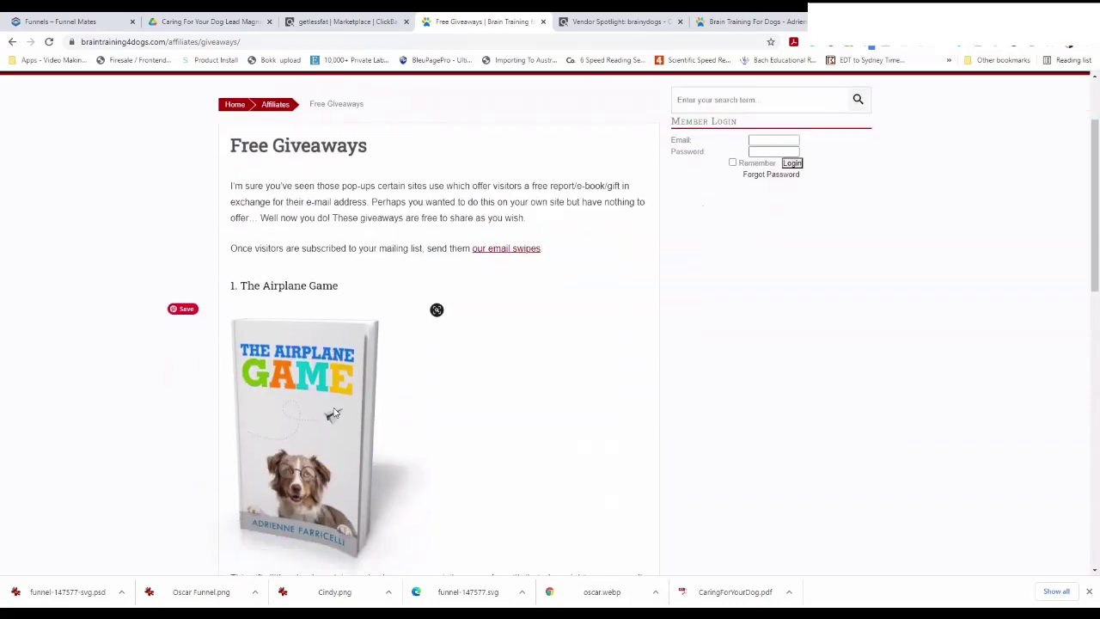
scroll(292, 432, down, 1)
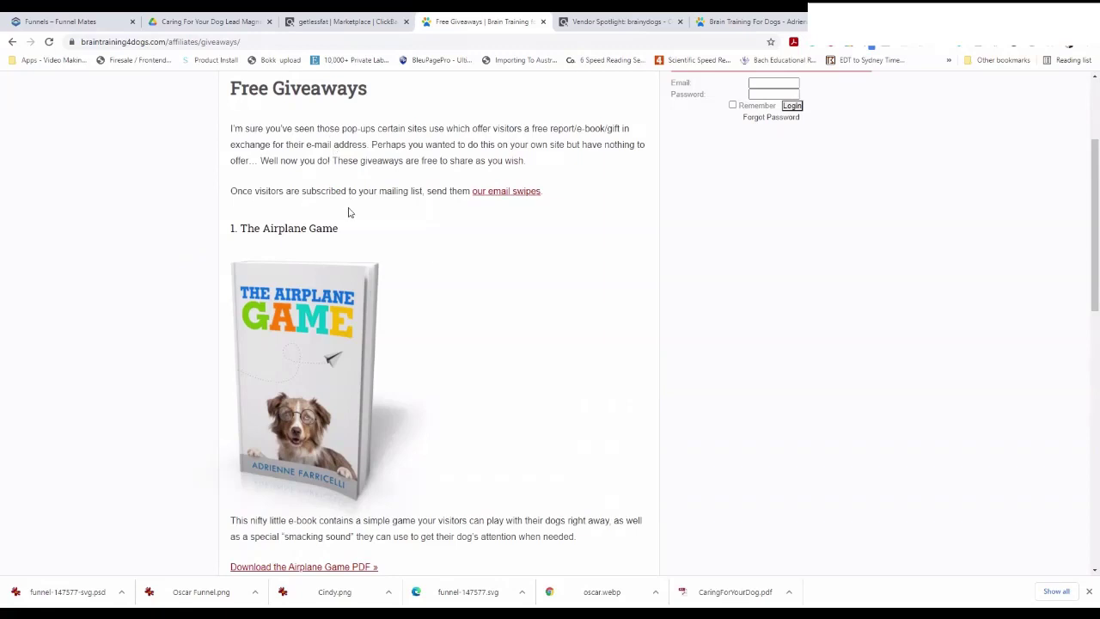
Check the Word roadmap, then return to the ClickBank marketplace results for dog products
click(356, 20)
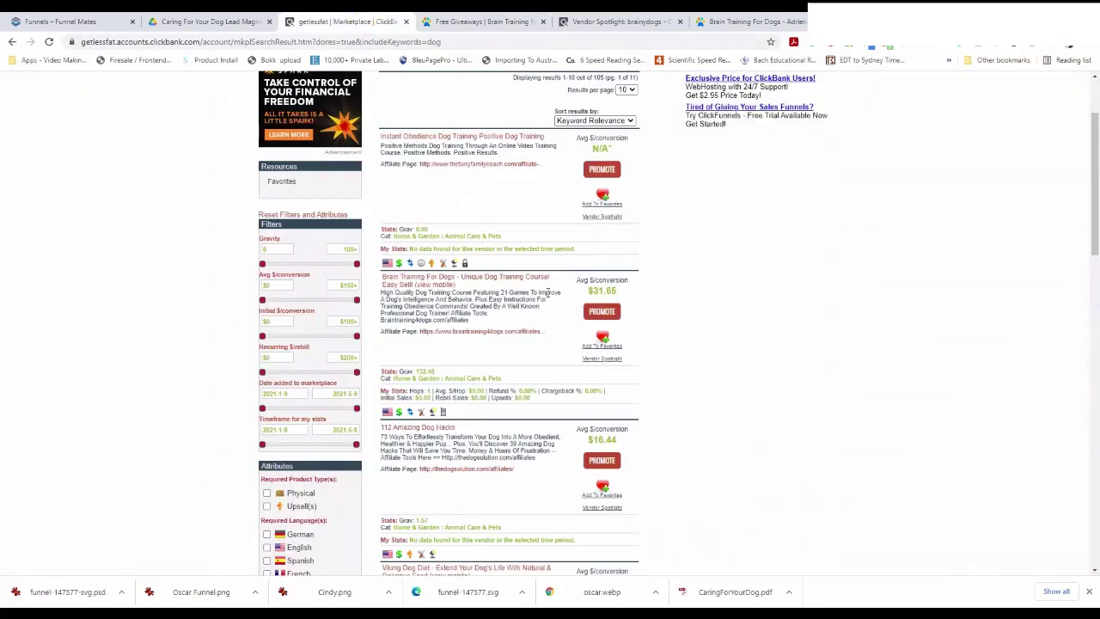
key(alt+Tab)
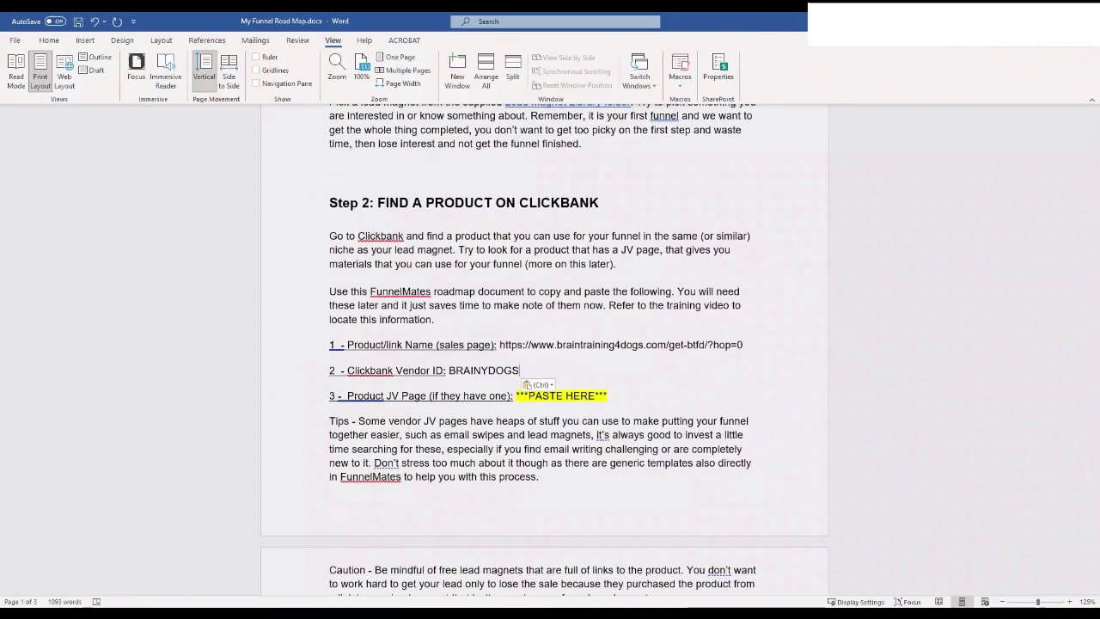
key(alt+Tab)
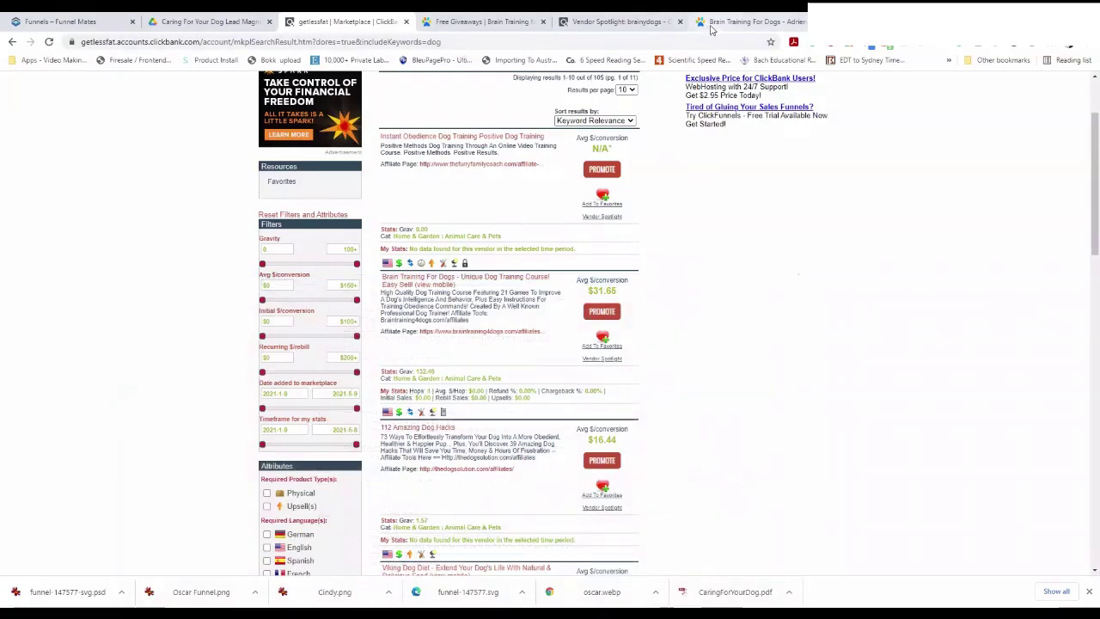
click(710, 26)
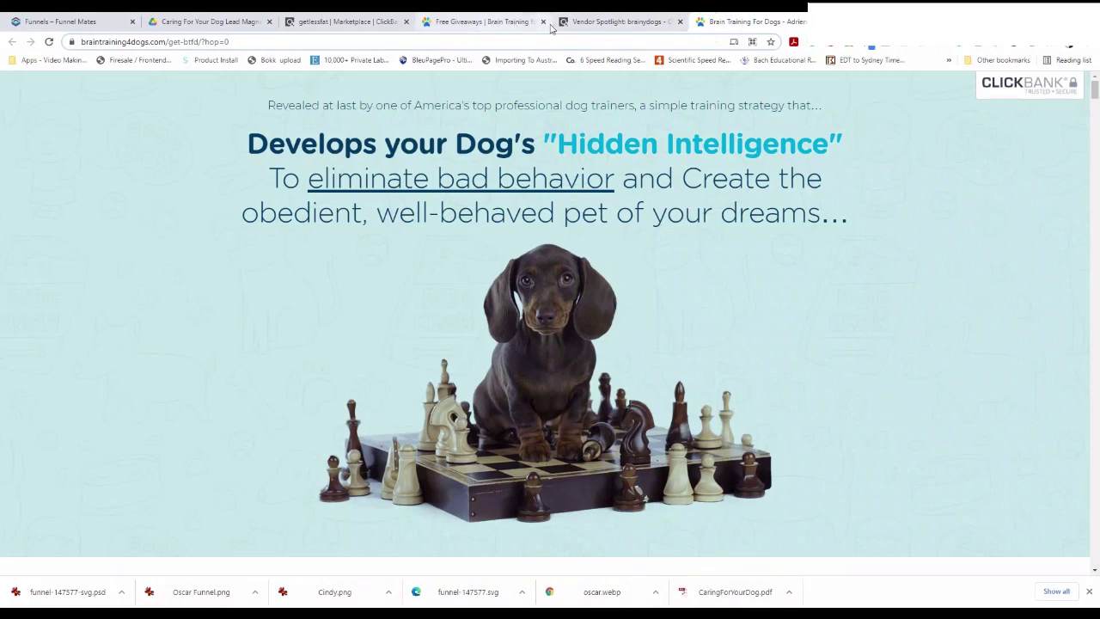
click(567, 23)
click(503, 21)
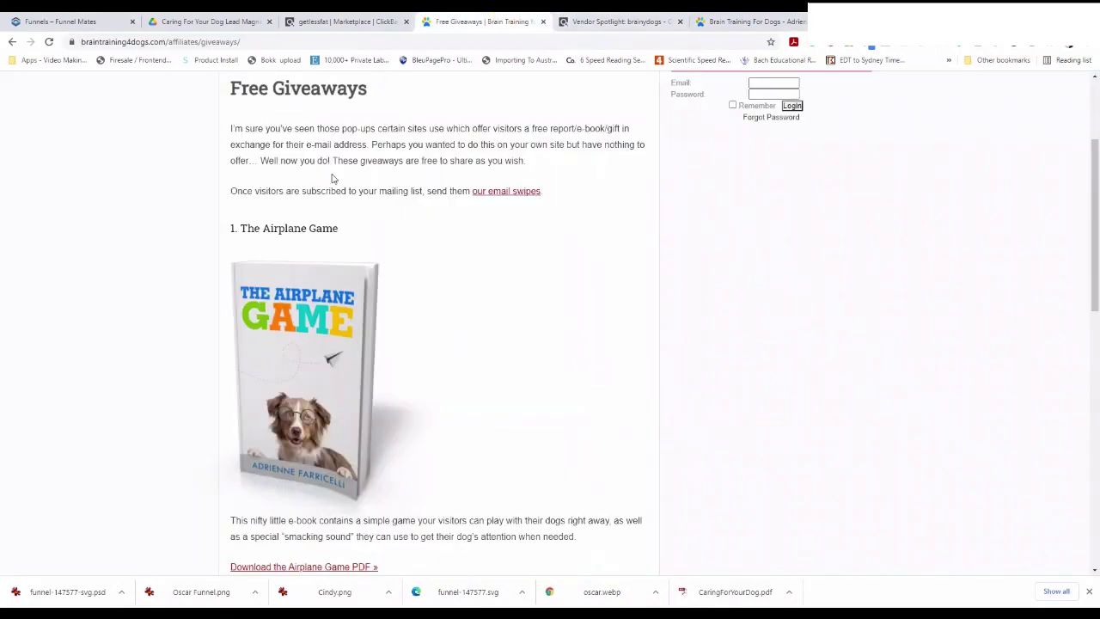
scroll(334, 179, up, 2)
click(18, 44)
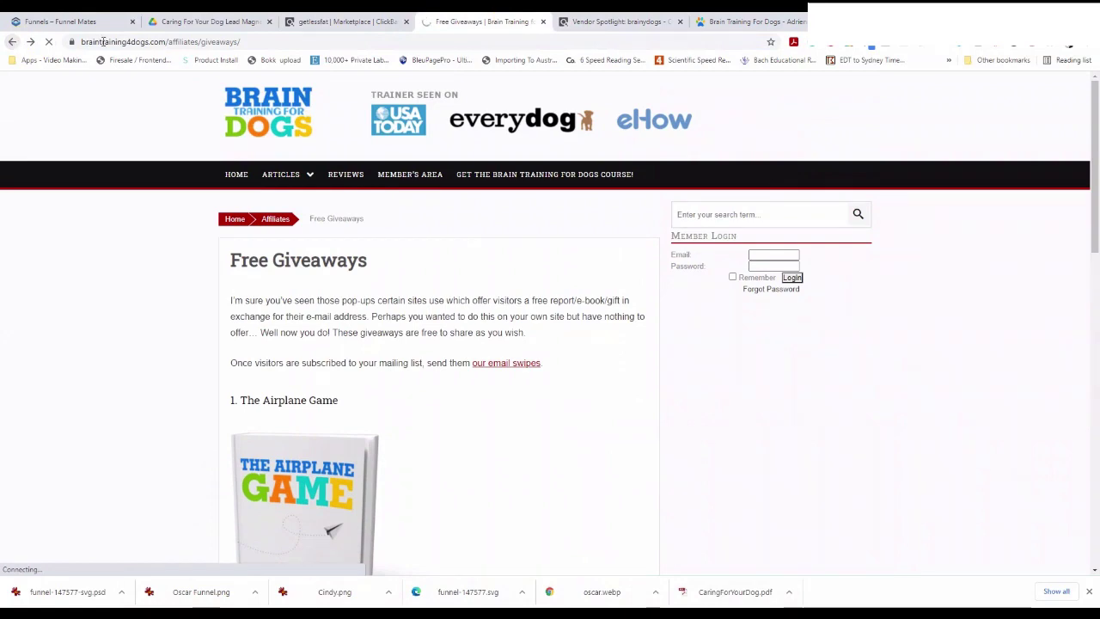
click(344, 21)
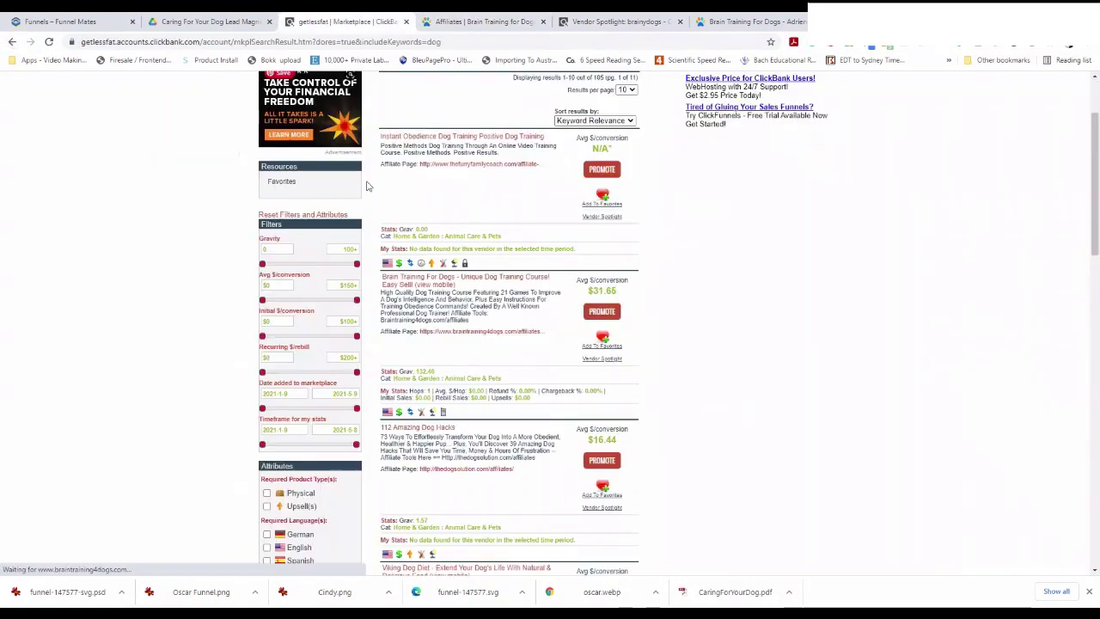
click(492, 333)
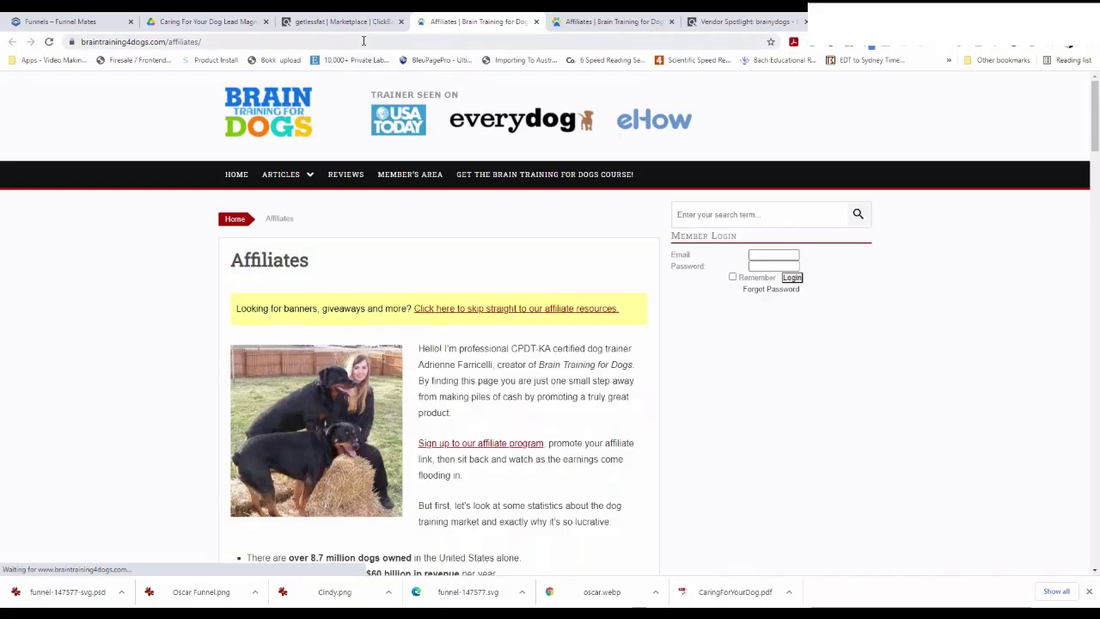
click(361, 42)
drag(361, 42, 60, 38)
key(ctrl+c)
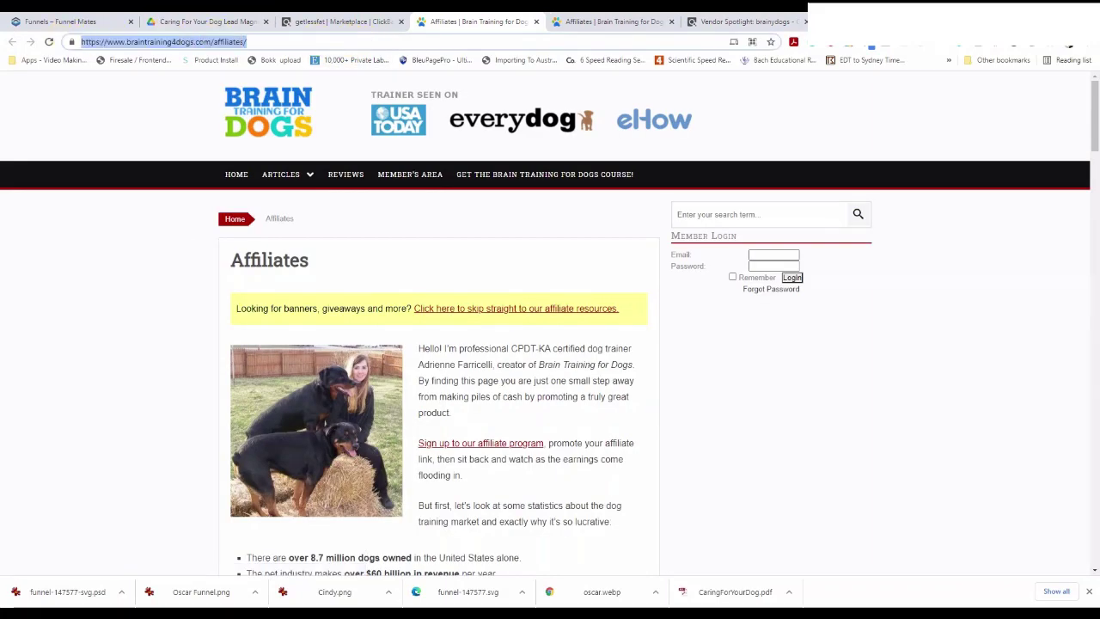
key(alt+Tab)
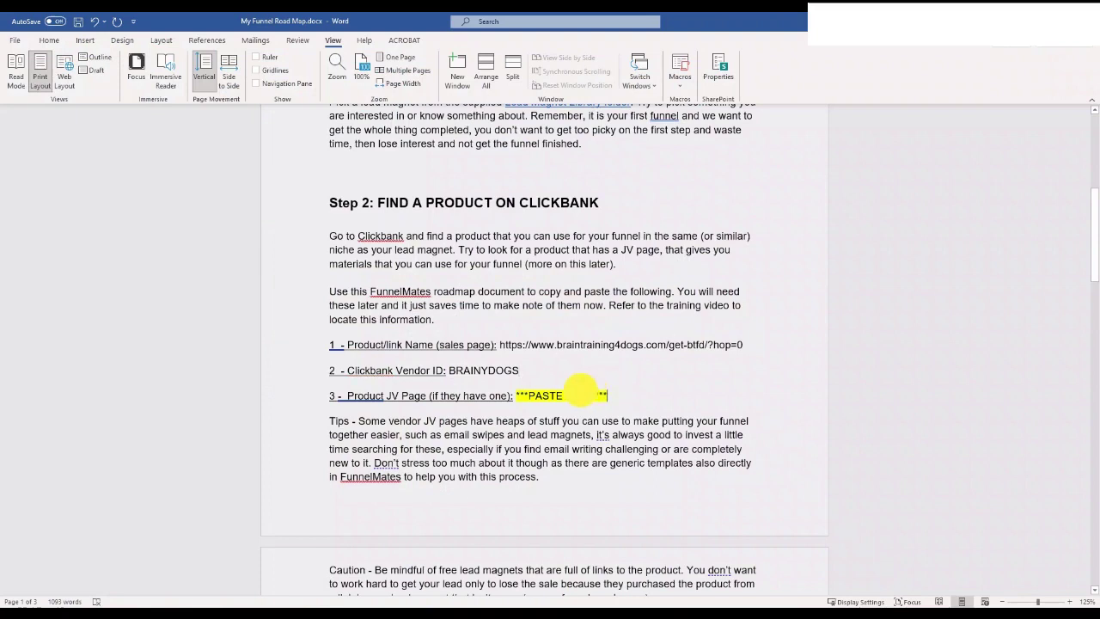
drag(580, 388, 510, 395)
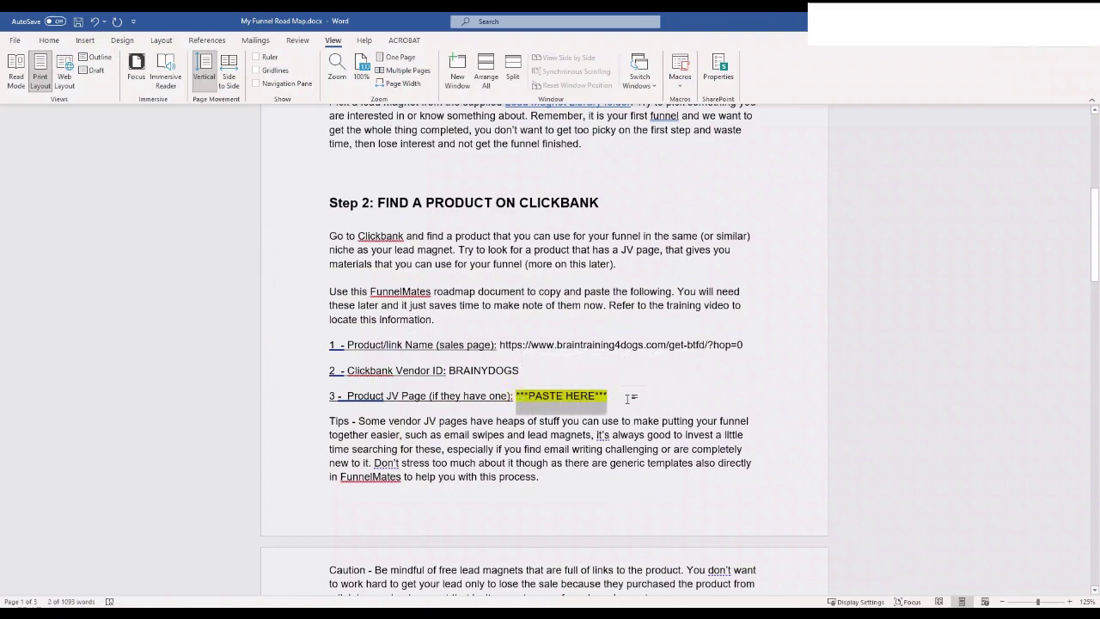
key(ctrl+v)
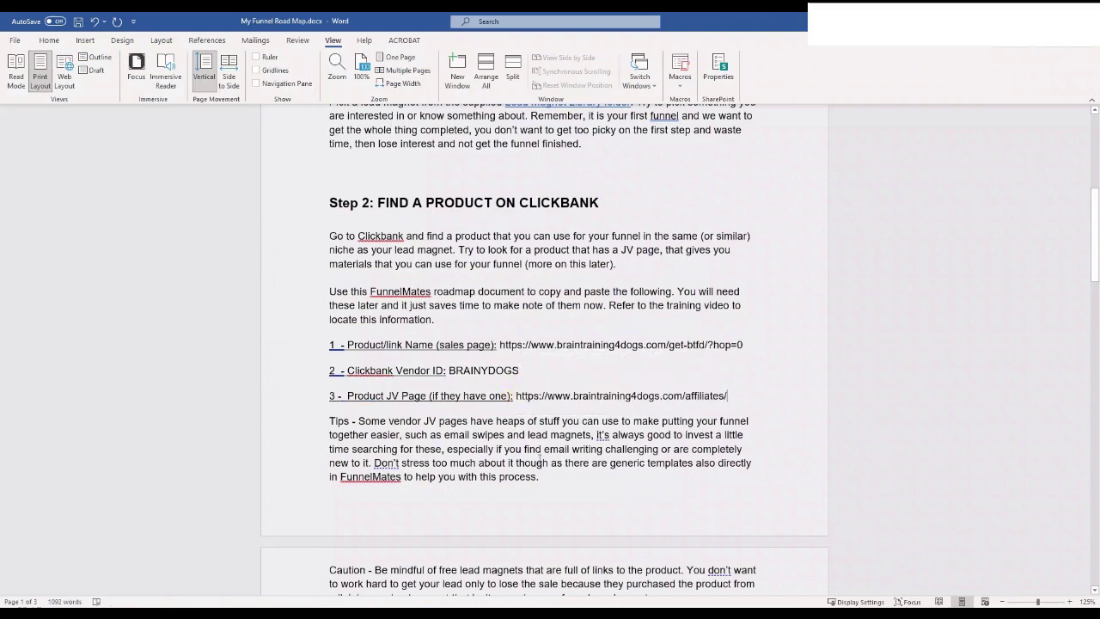
scroll(545, 453, down, 1)
scroll(546, 453, down, 1)
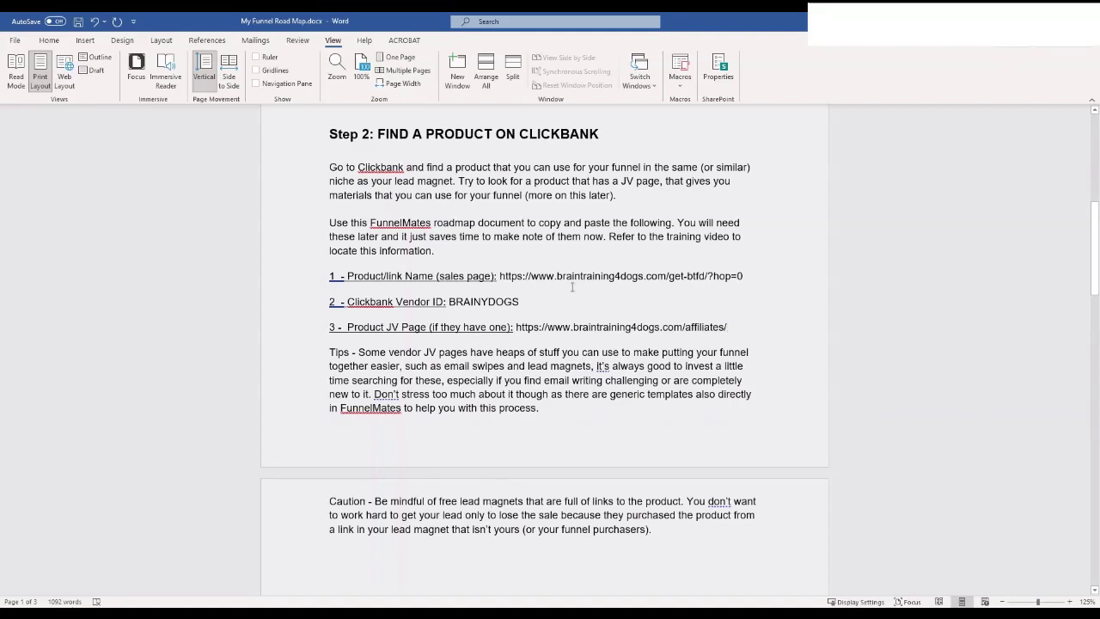
Back in Chrome, bring up the ClickBank Marketplace 'dog' results and scroll to the top
key(alt+Tab)
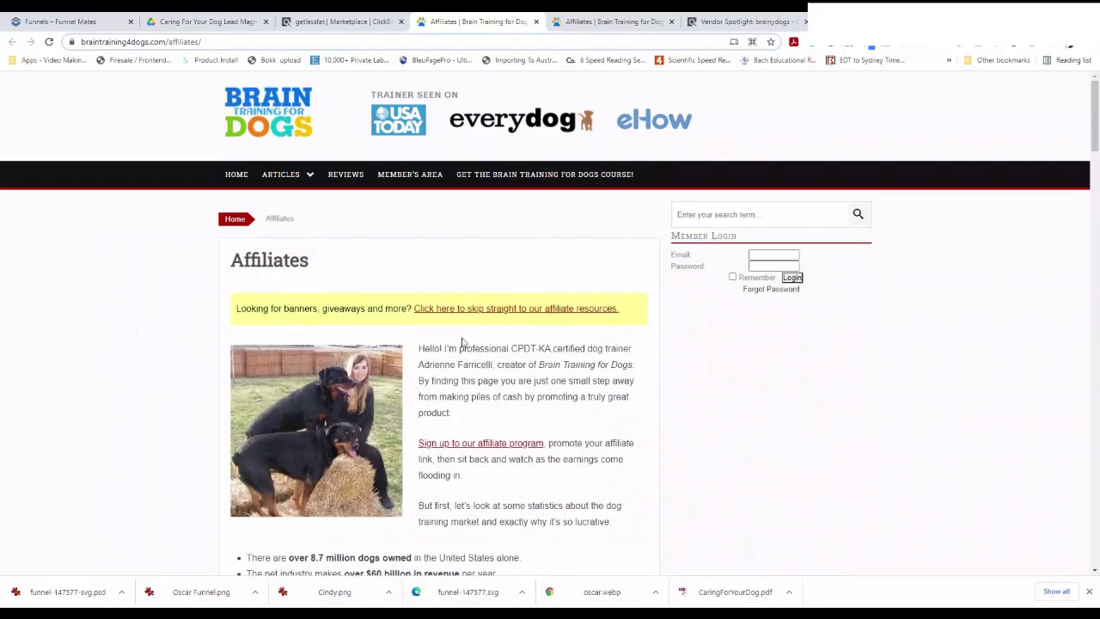
click(352, 24)
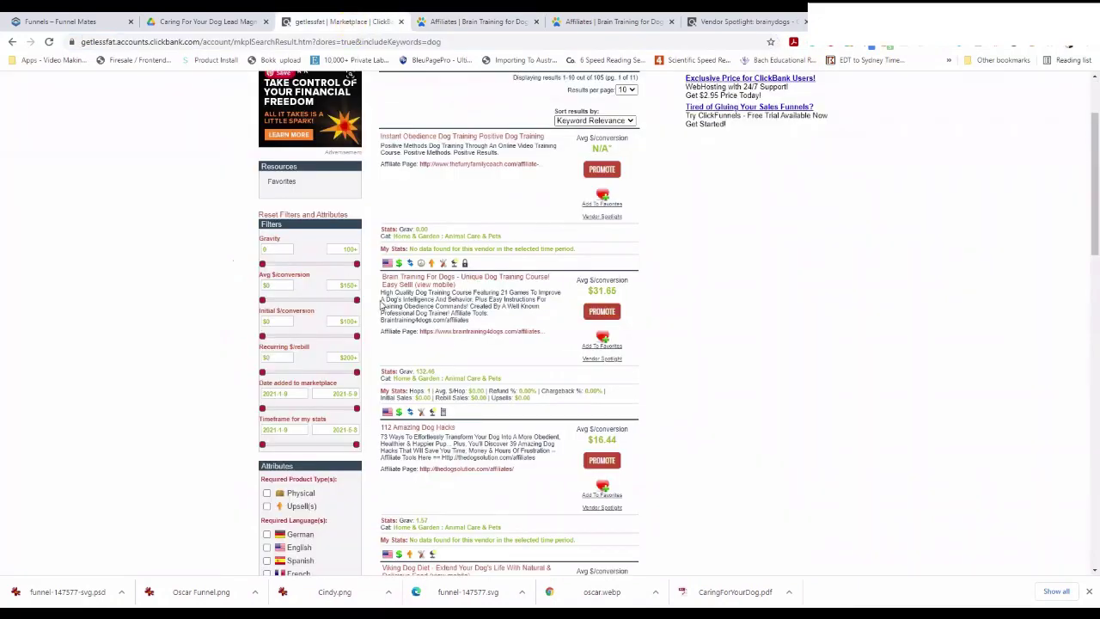
scroll(551, 357, up, 3)
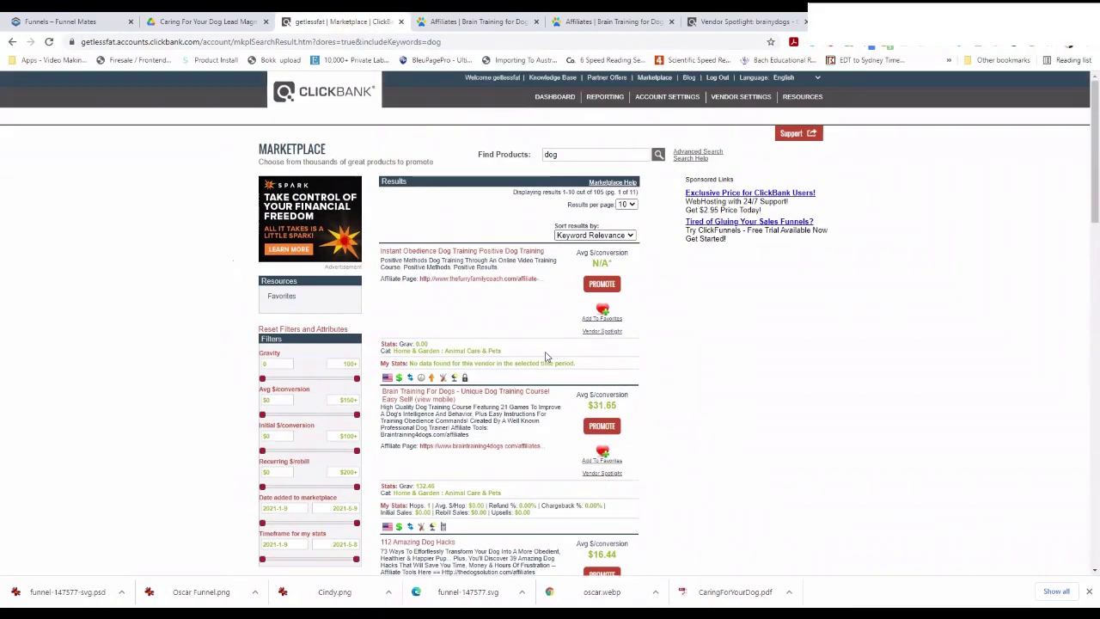
scroll(545, 356, down, 2)
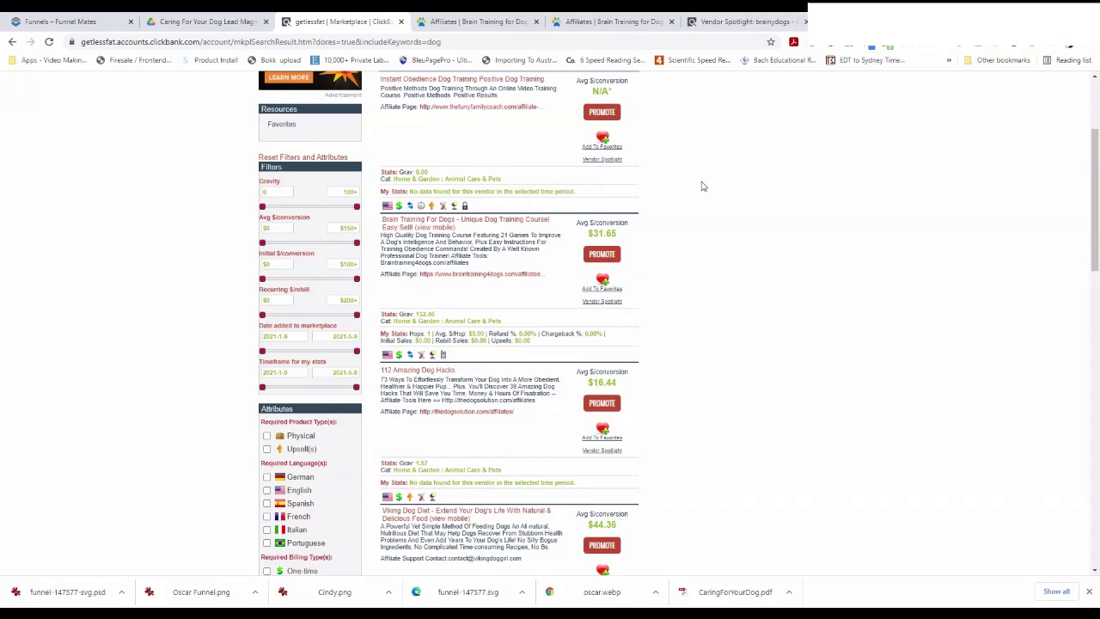
scroll(681, 358, up, 1)
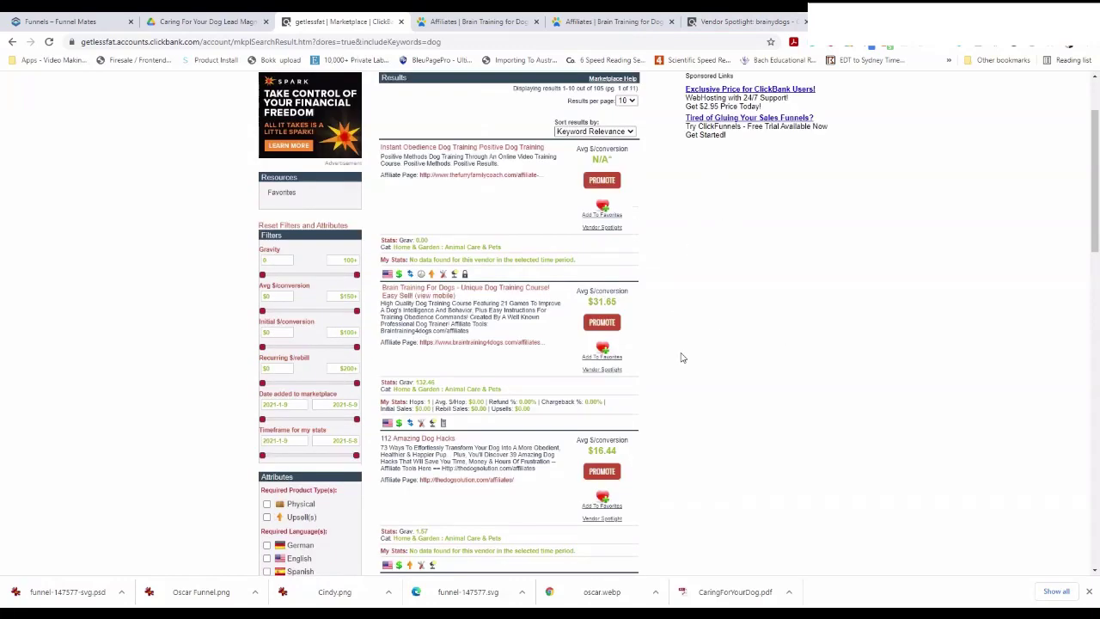
scroll(682, 357, up, 1)
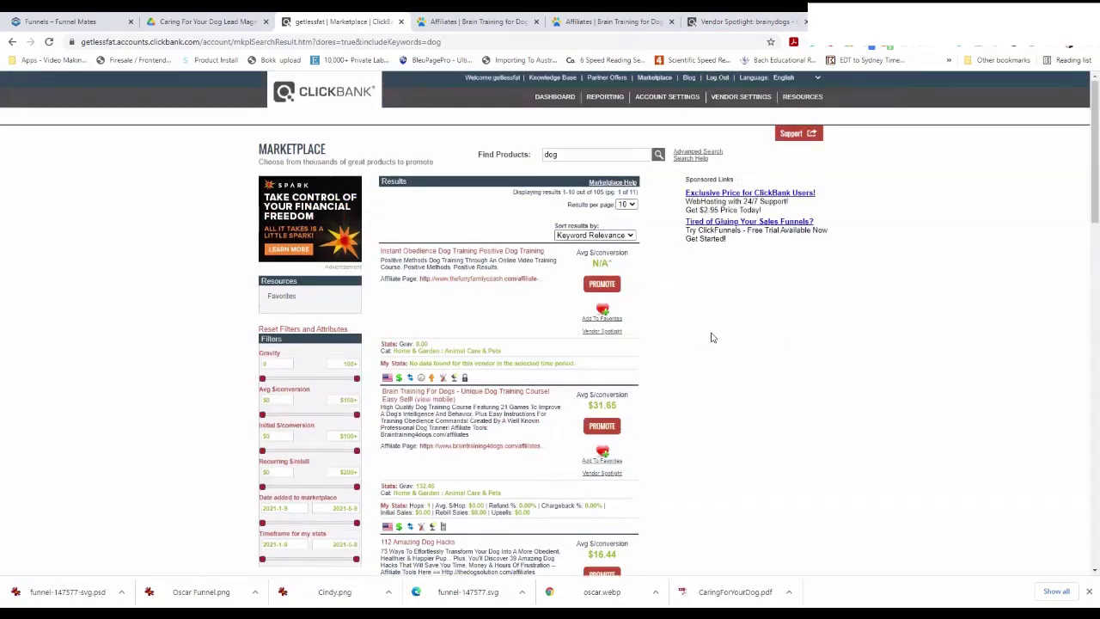
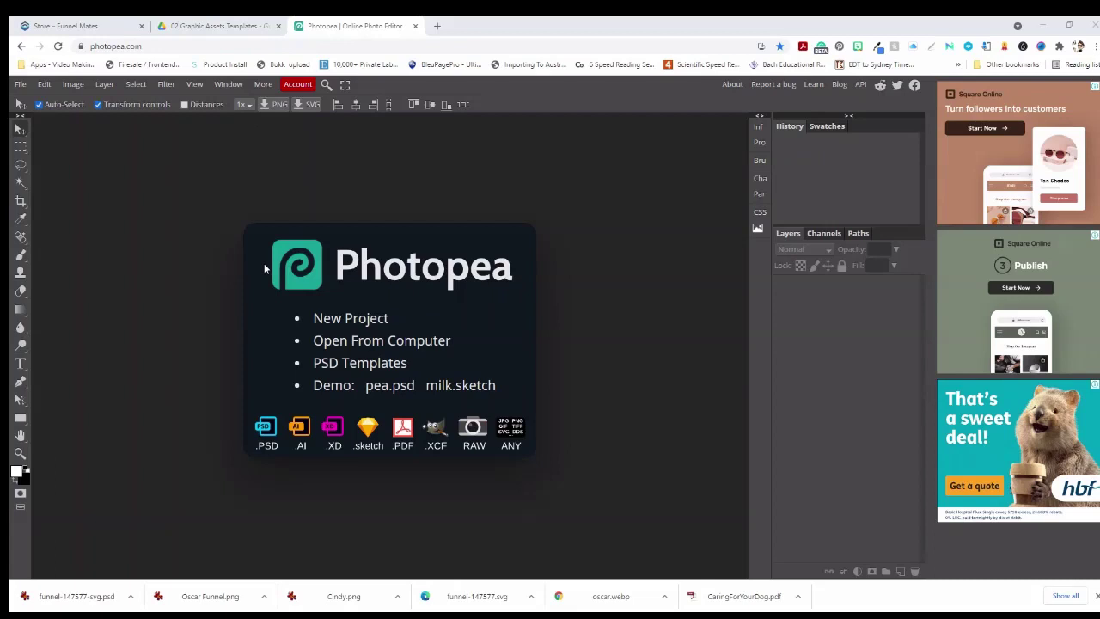
In Google Drive, browse 02 Graphic Assets Templates > Ebook Mockup and Cover, then return to Photopea
click(225, 25)
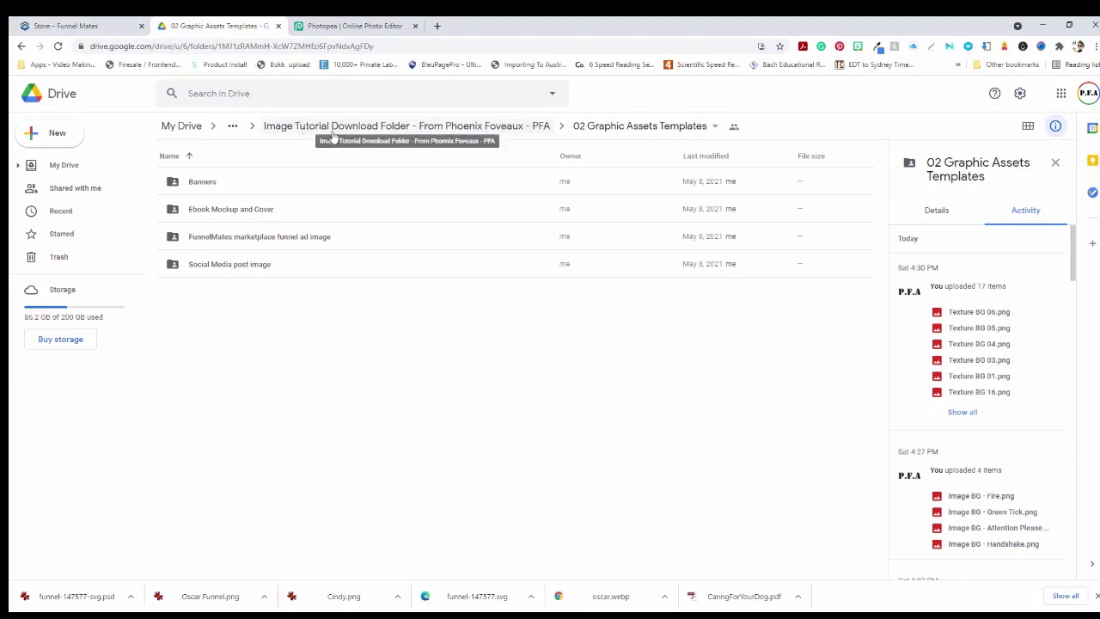
click(476, 129)
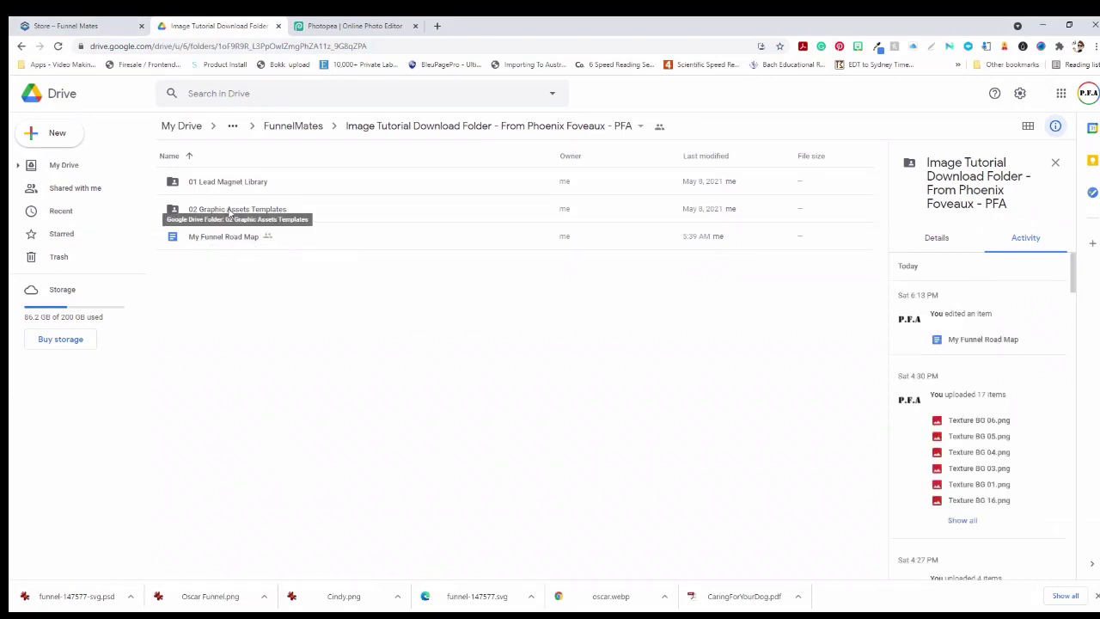
double_click(230, 211)
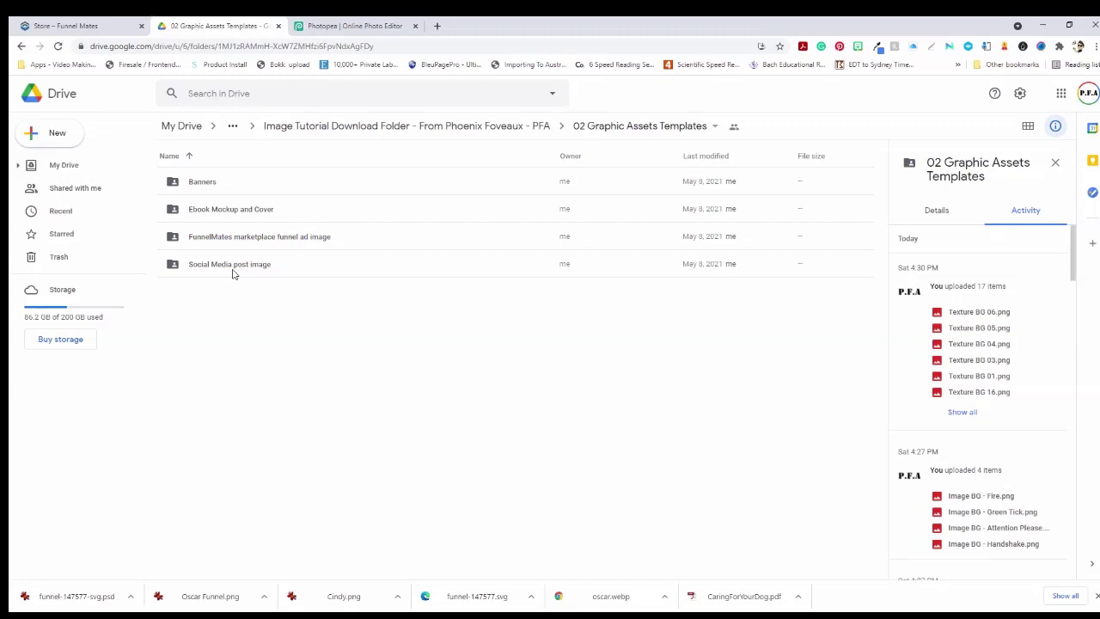
double_click(232, 209)
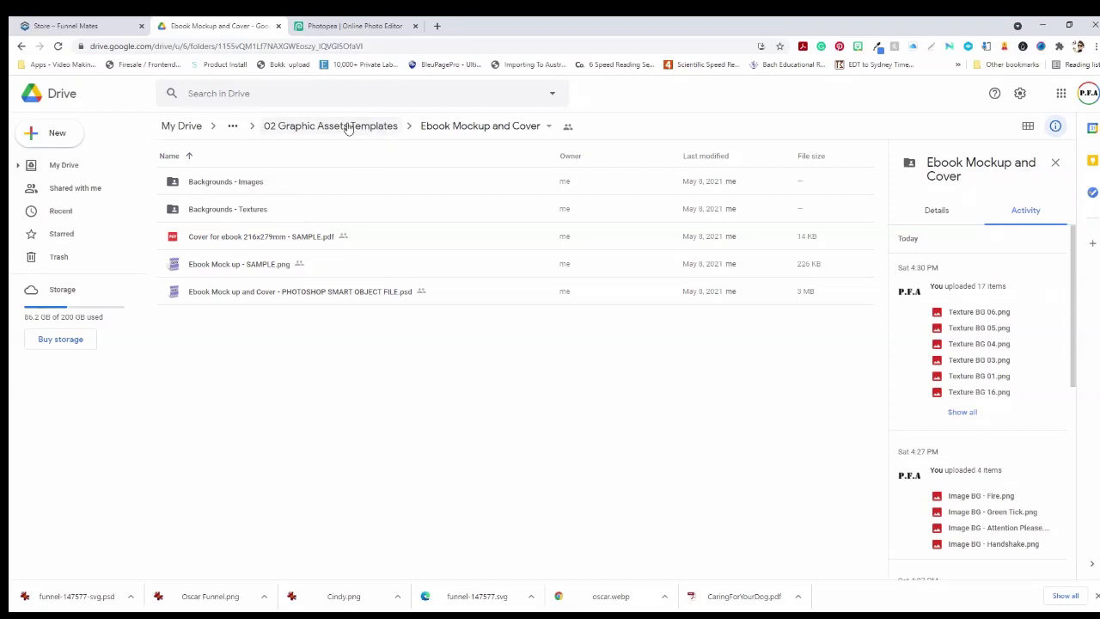
click(353, 26)
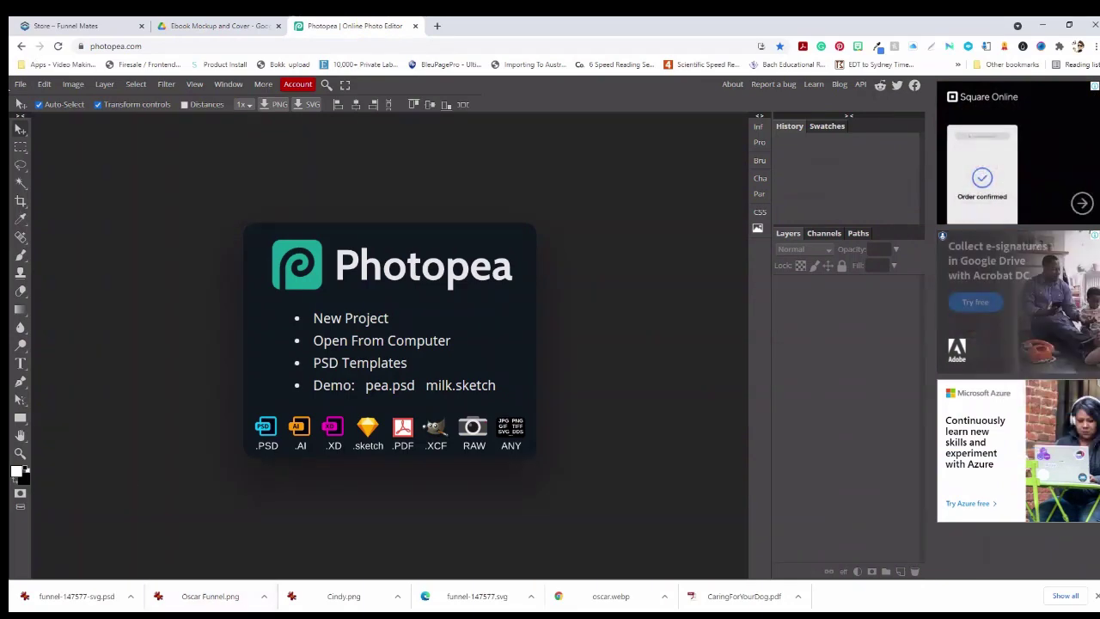
Open 'Ebook Mock up and Cover - PHOTOSHOP SMART OBJECT FILE.psd' from the local Ebook Mockup and Cover folder
click(19, 86)
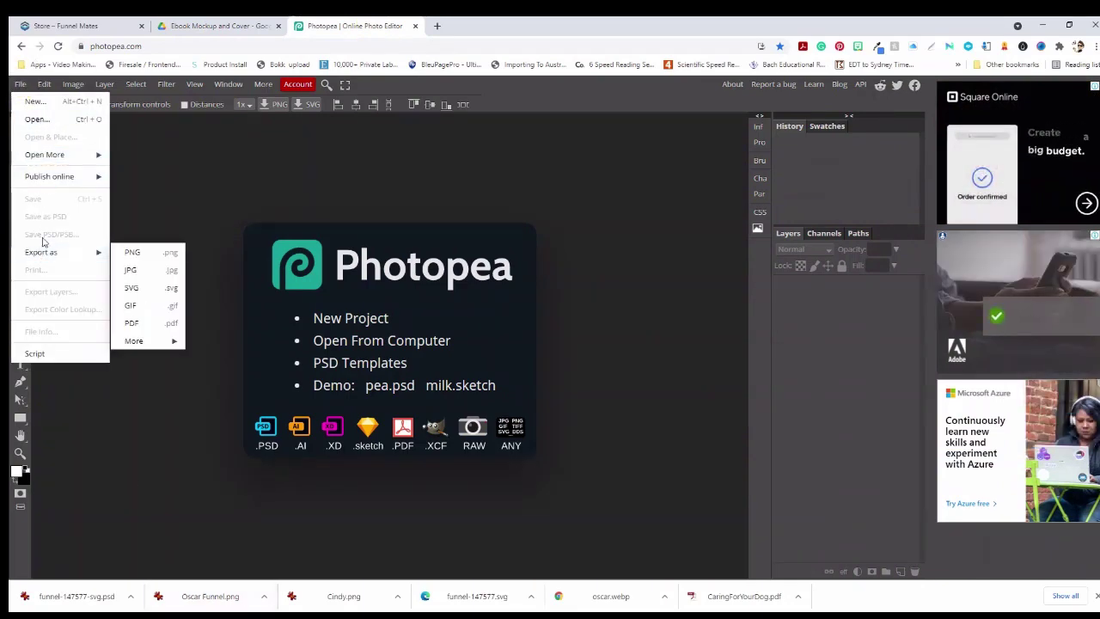
click(20, 85)
click(24, 87)
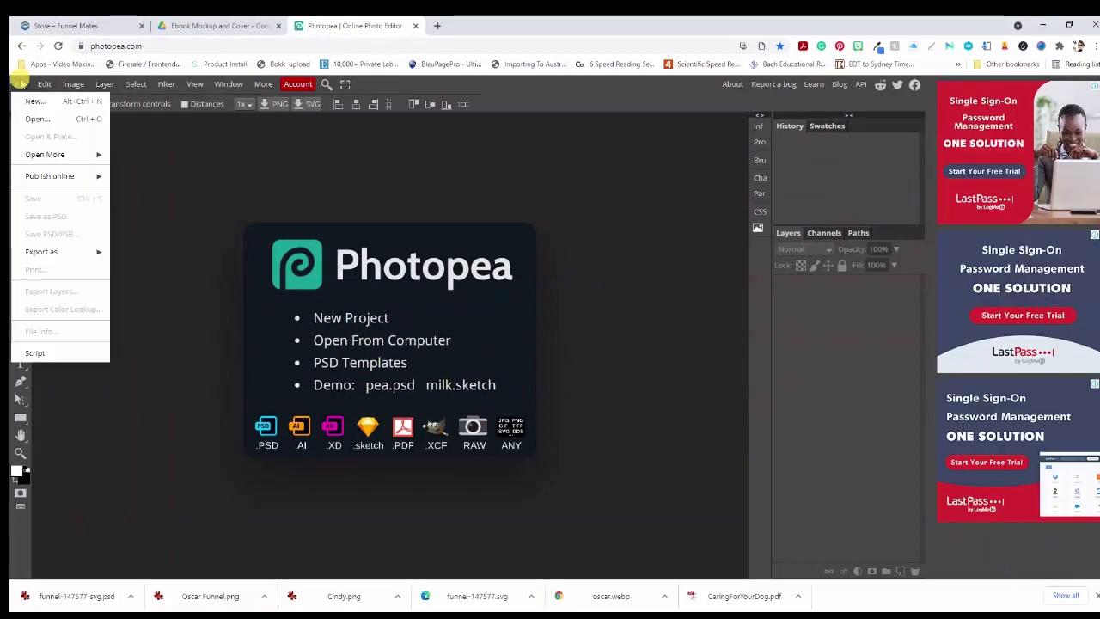
mouse_move(39, 158)
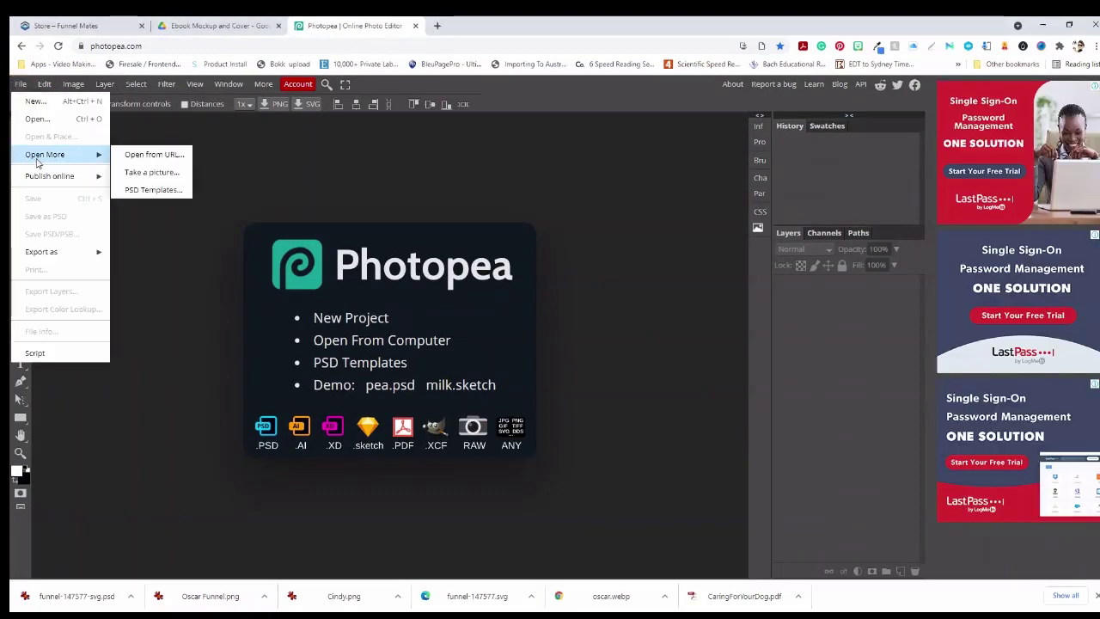
click(59, 122)
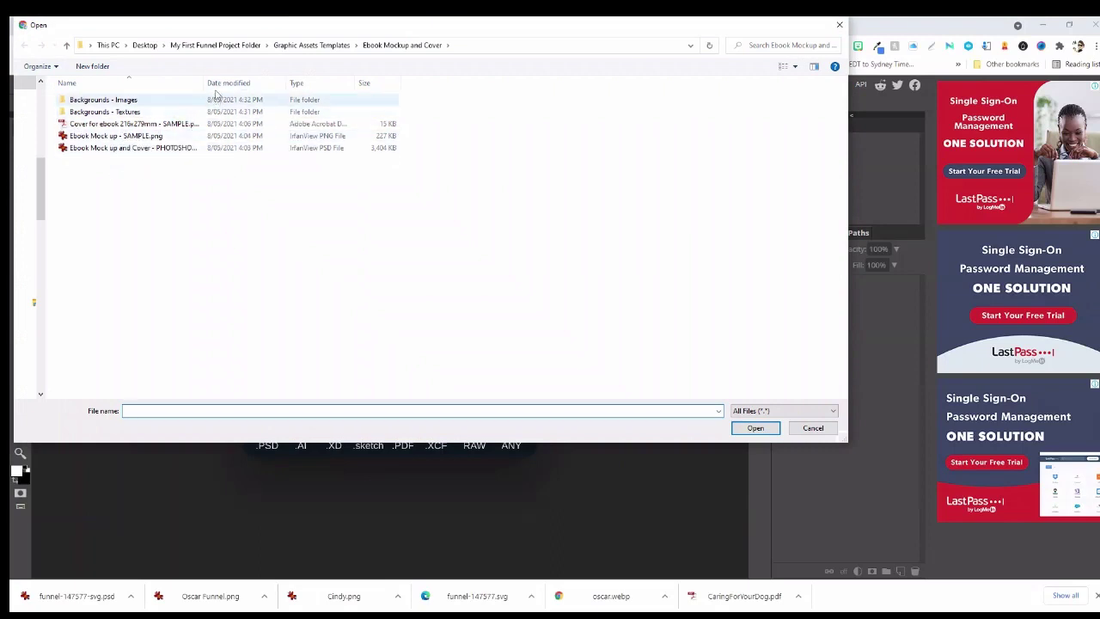
drag(204, 82, 323, 93)
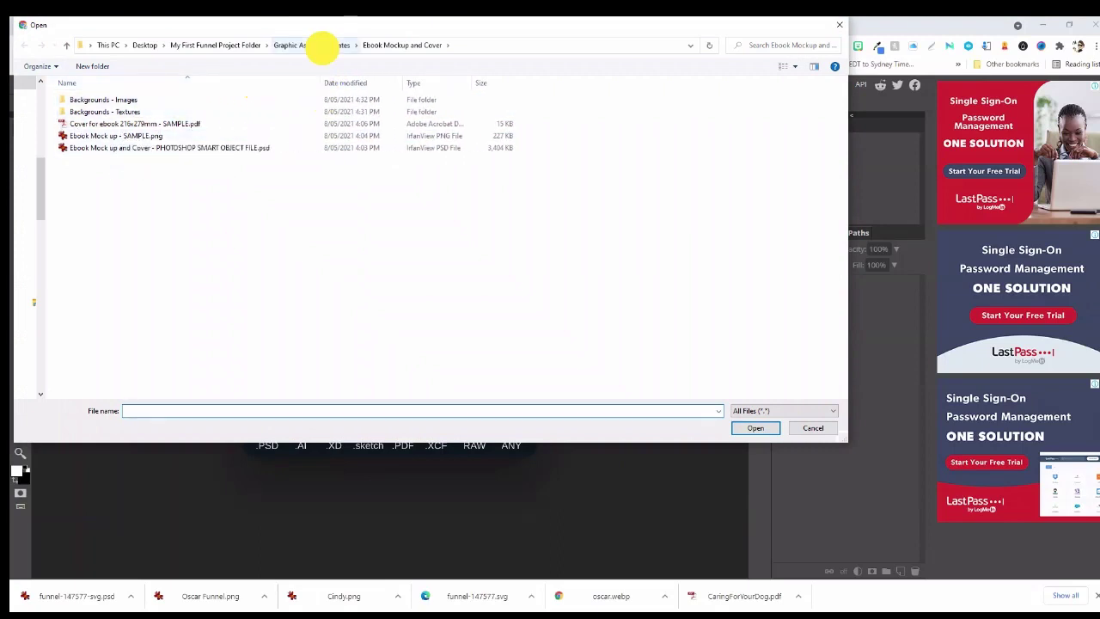
click(321, 45)
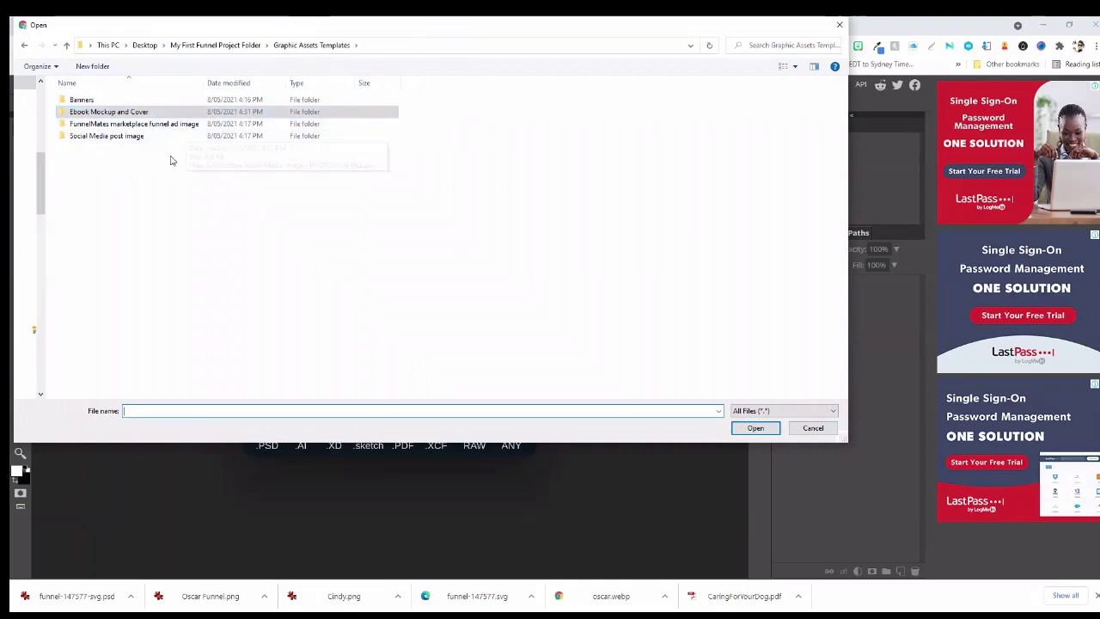
click(104, 112)
double_click(104, 112)
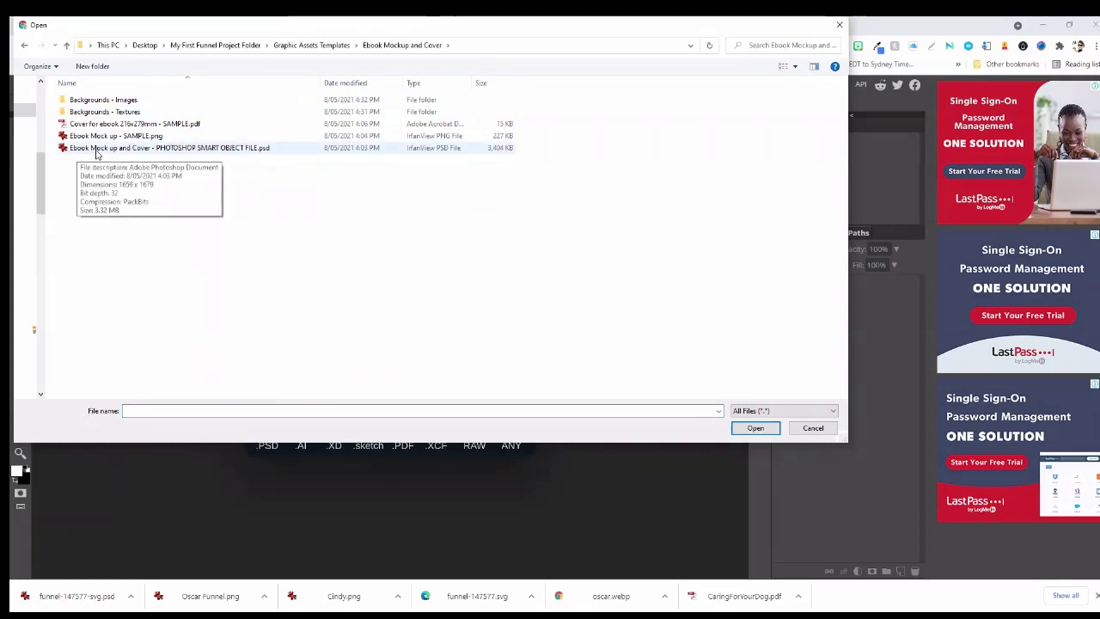
click(199, 148)
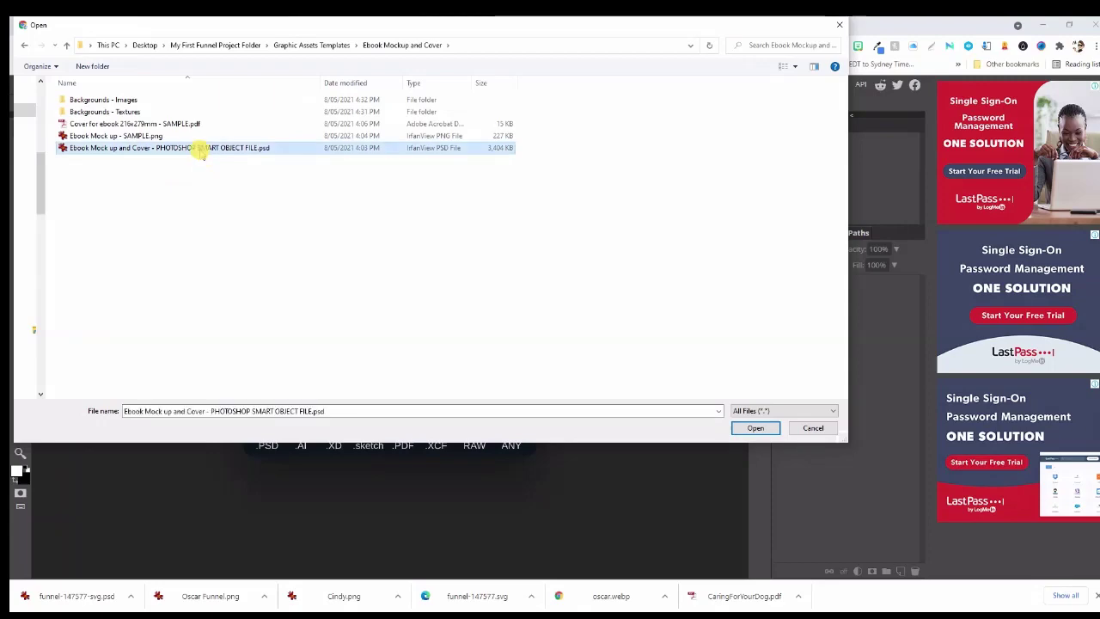
click(756, 427)
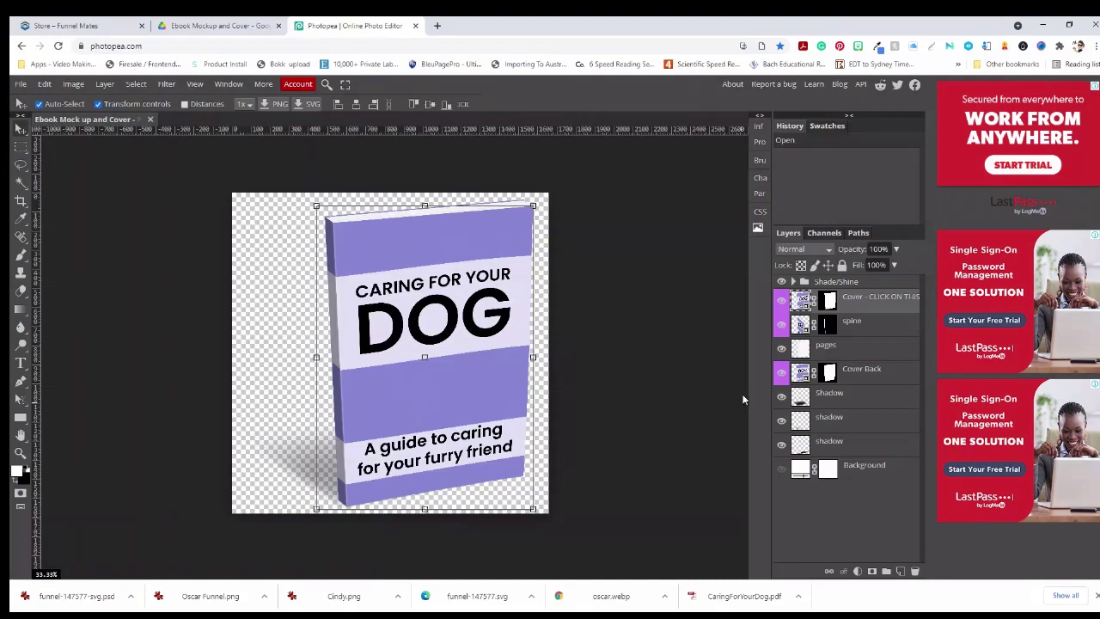
Open the Cover smart object as its own document and save it back into the mockup
click(779, 323)
double_click(801, 299)
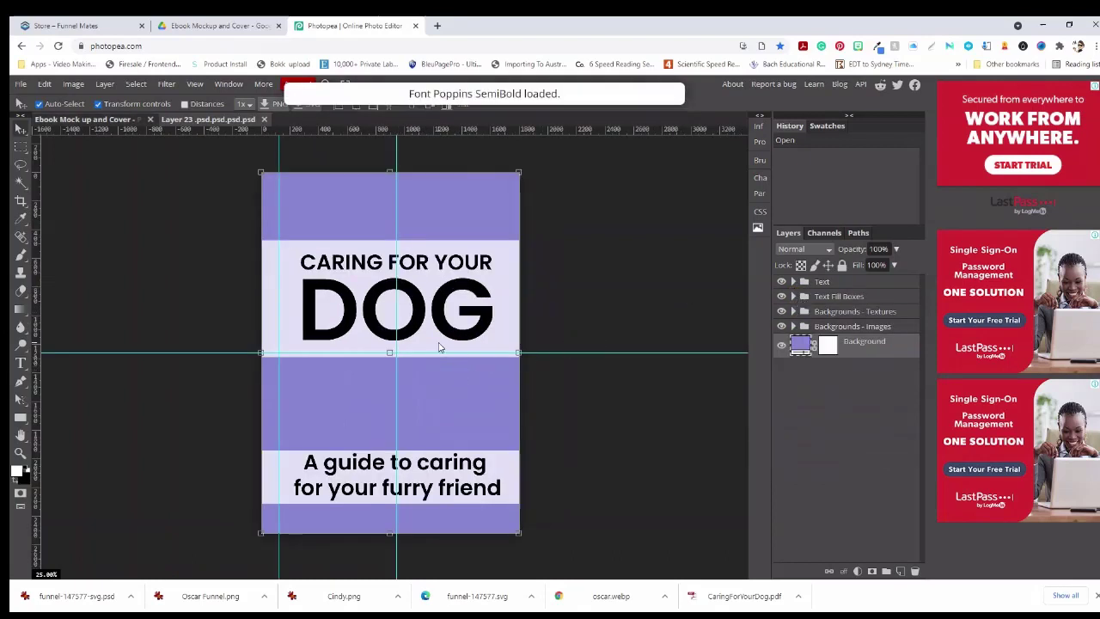
click(20, 83)
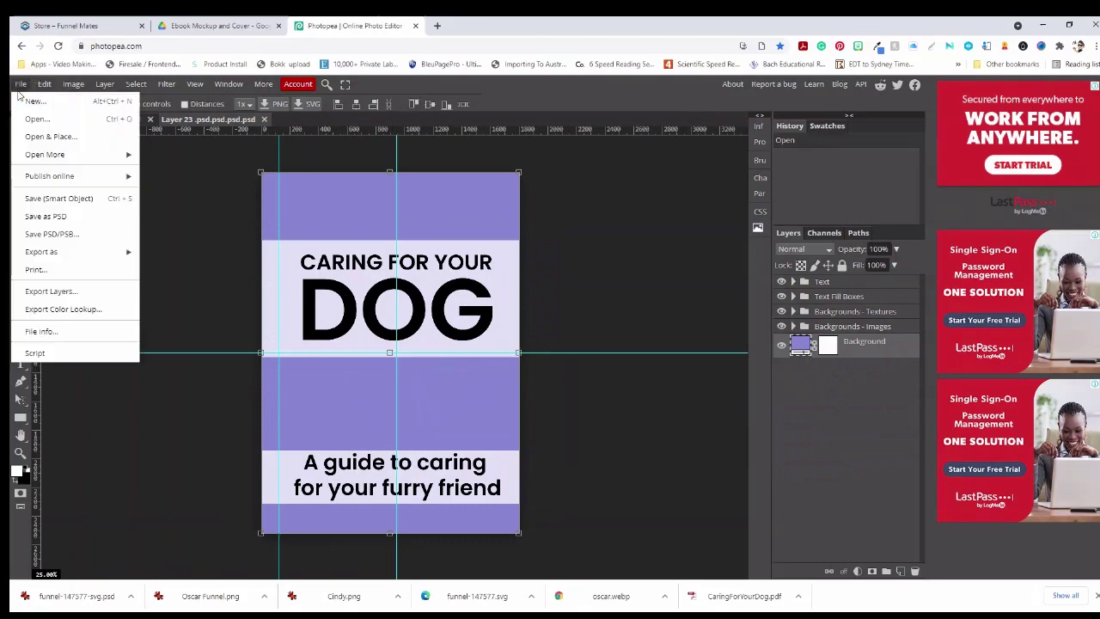
click(42, 198)
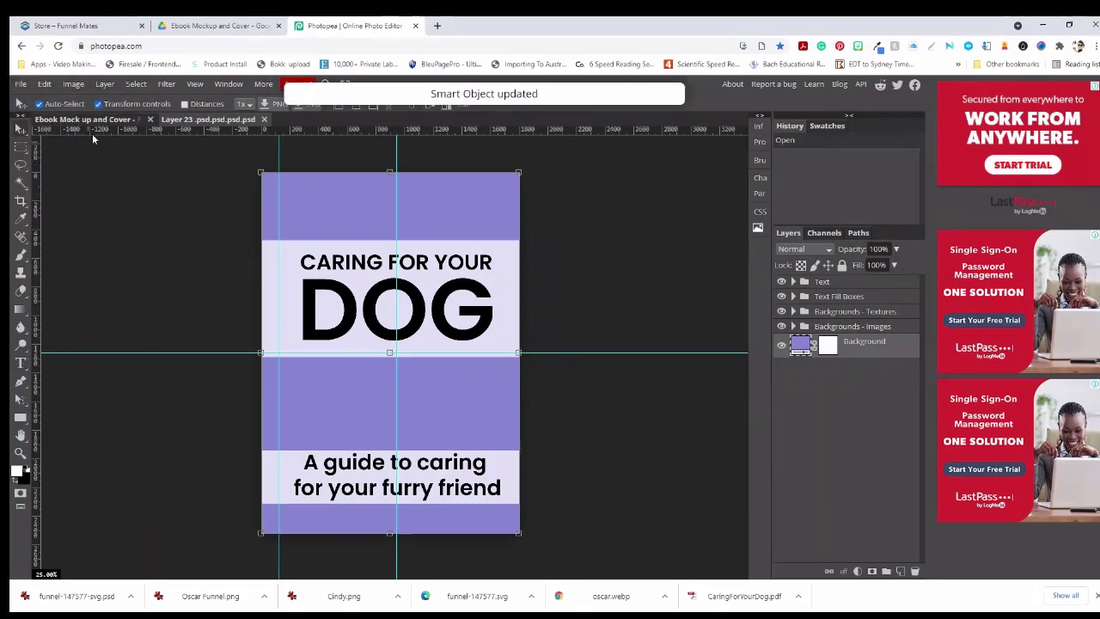
click(102, 120)
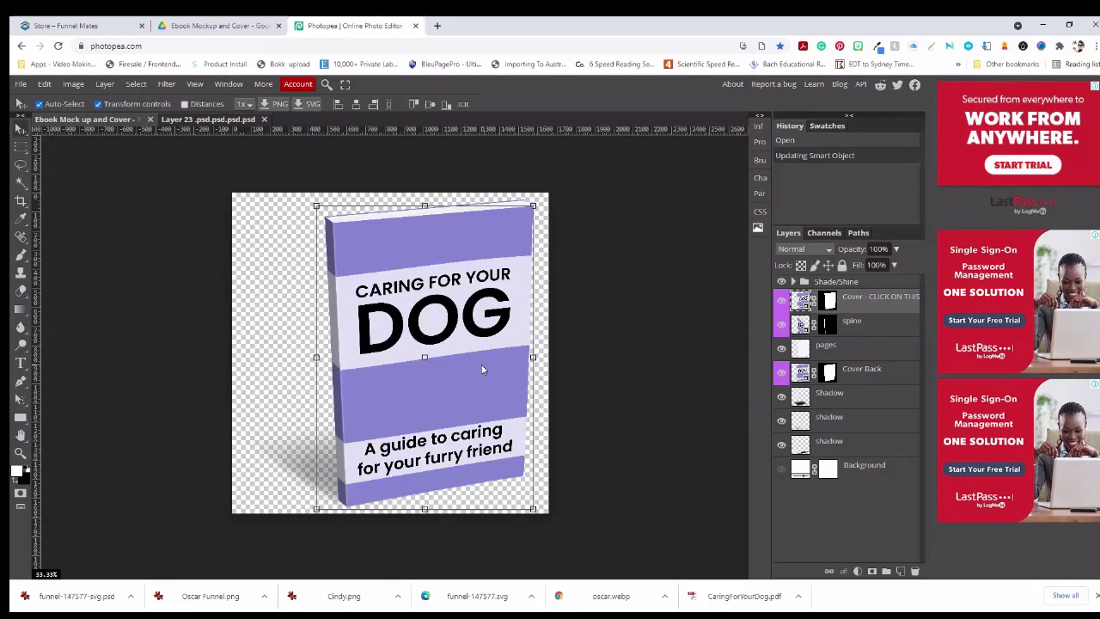
Toggle the mockup's shadow layers and preview a pink background, cancelling it, then return to the flat cover
click(781, 395)
click(781, 418)
click(781, 442)
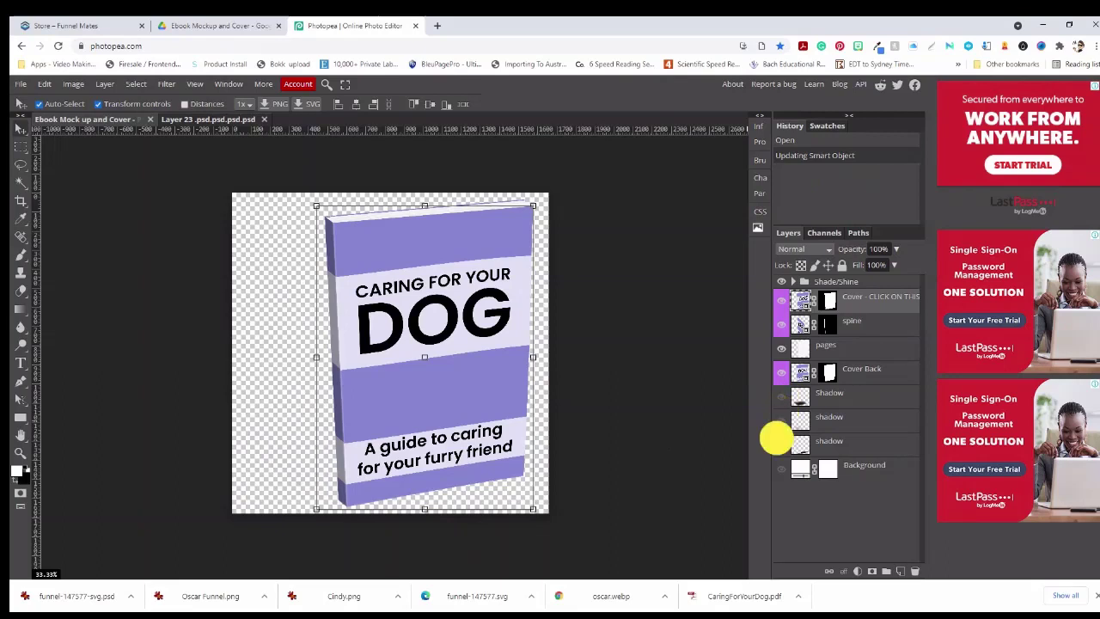
click(781, 418)
click(781, 397)
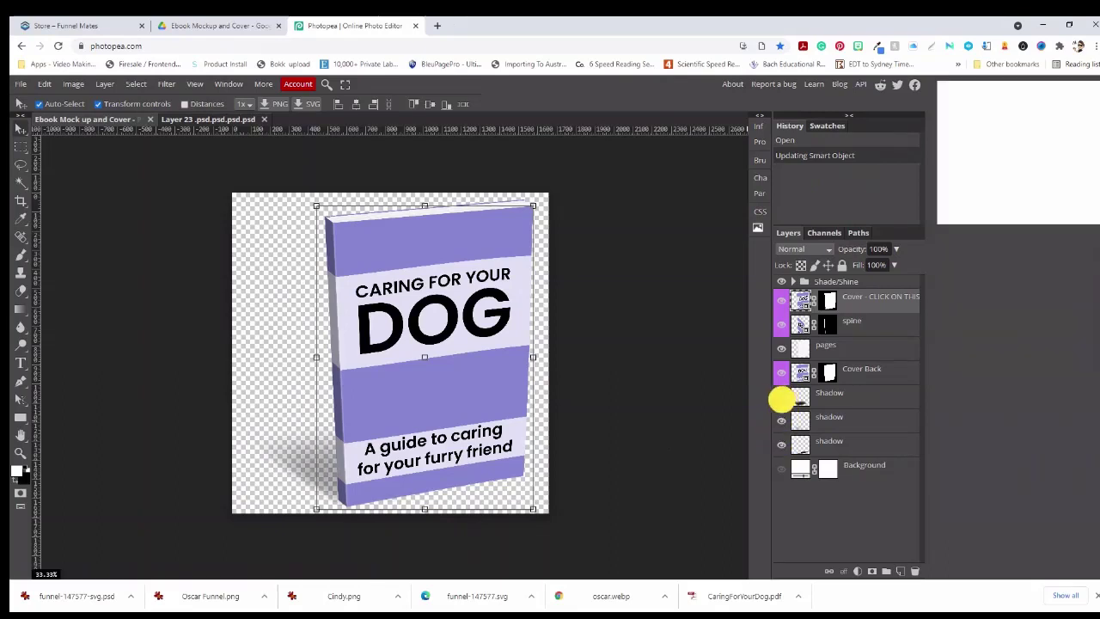
double_click(801, 470)
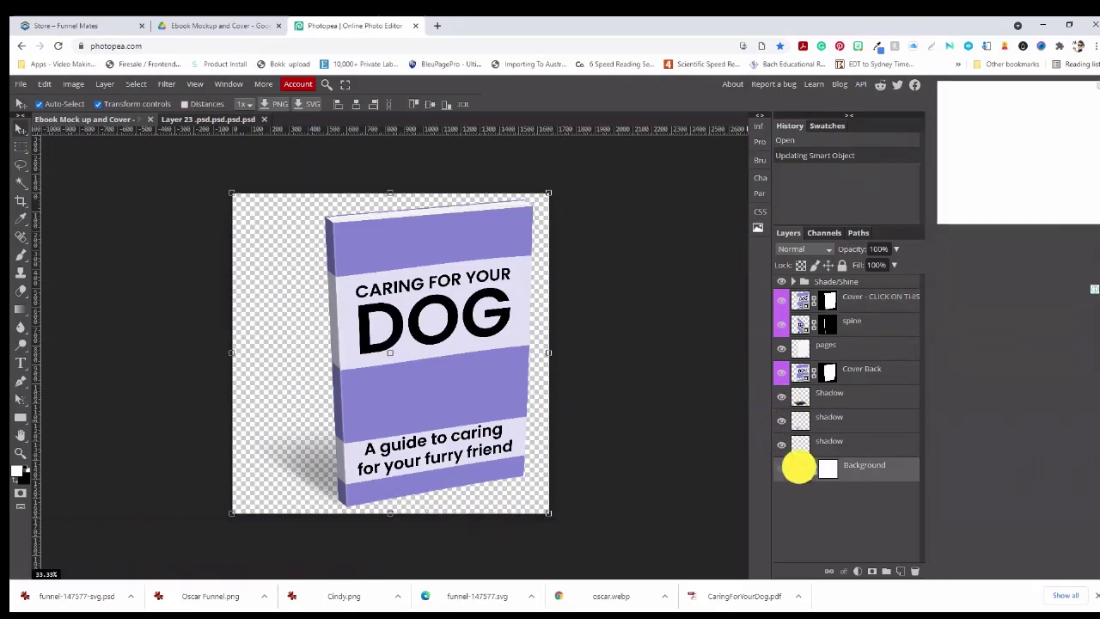
drag(163, 279, 162, 231)
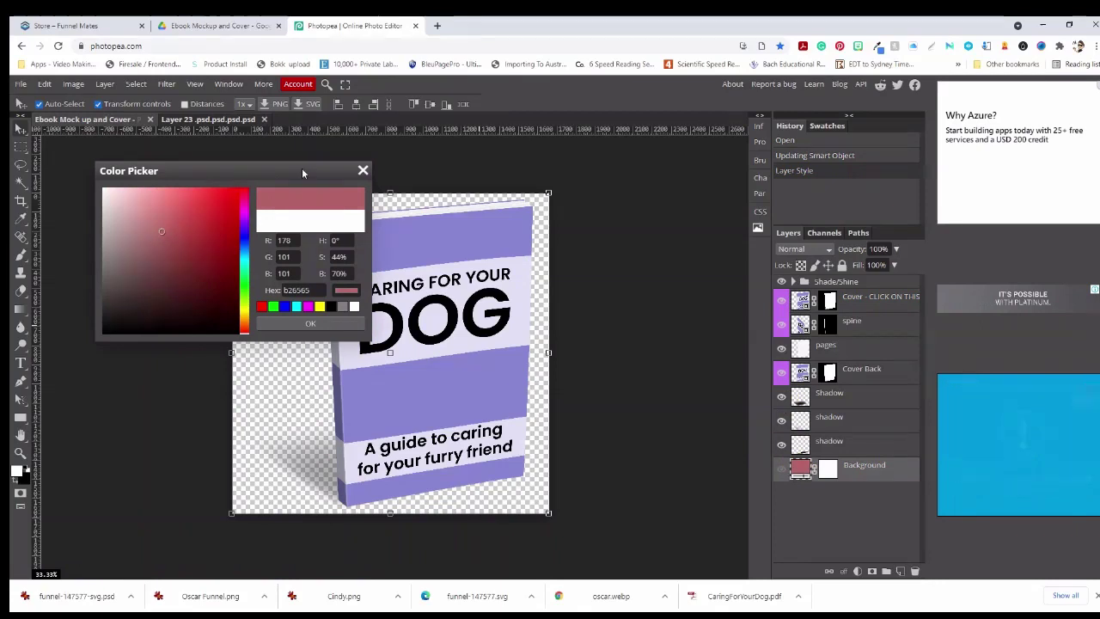
click(363, 171)
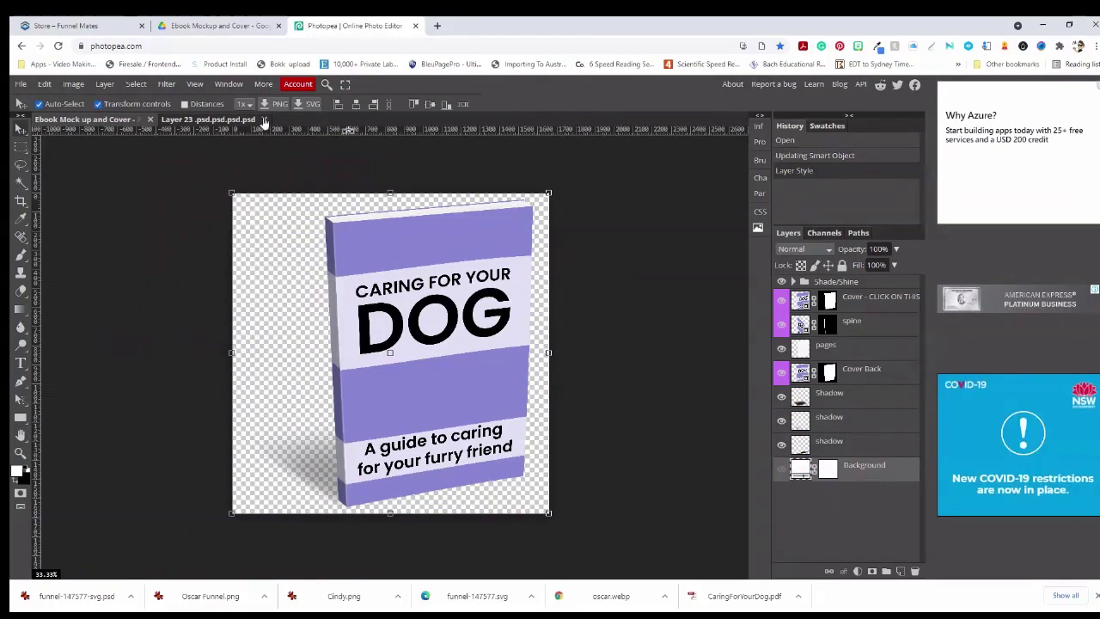
click(209, 119)
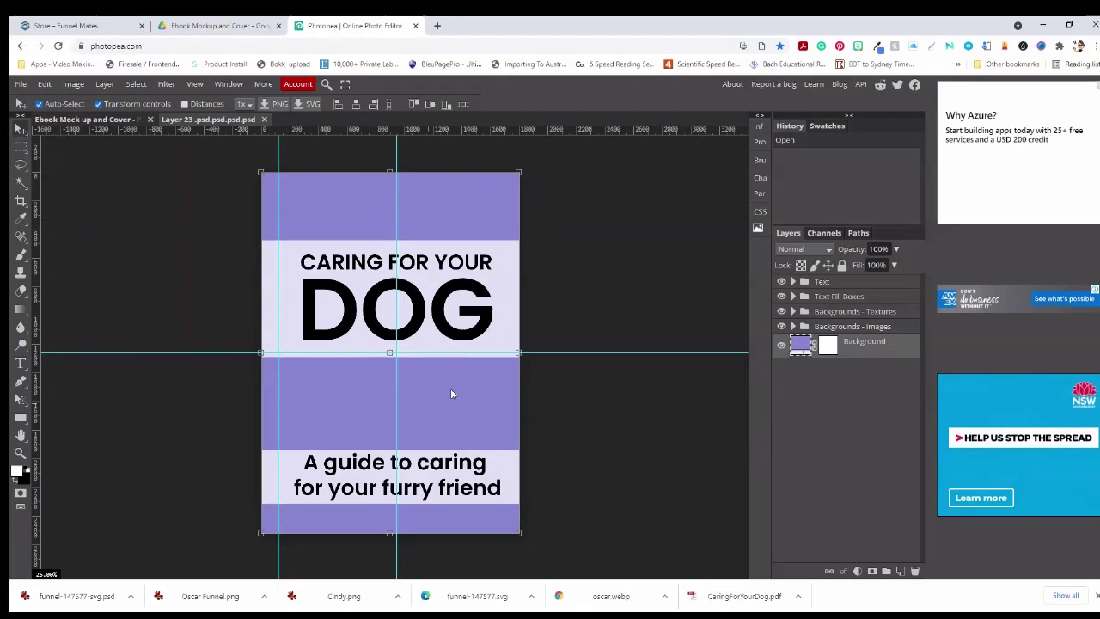
Open the cover Background's colour picker and trial purple, dark green and near-black shades
click(799, 343)
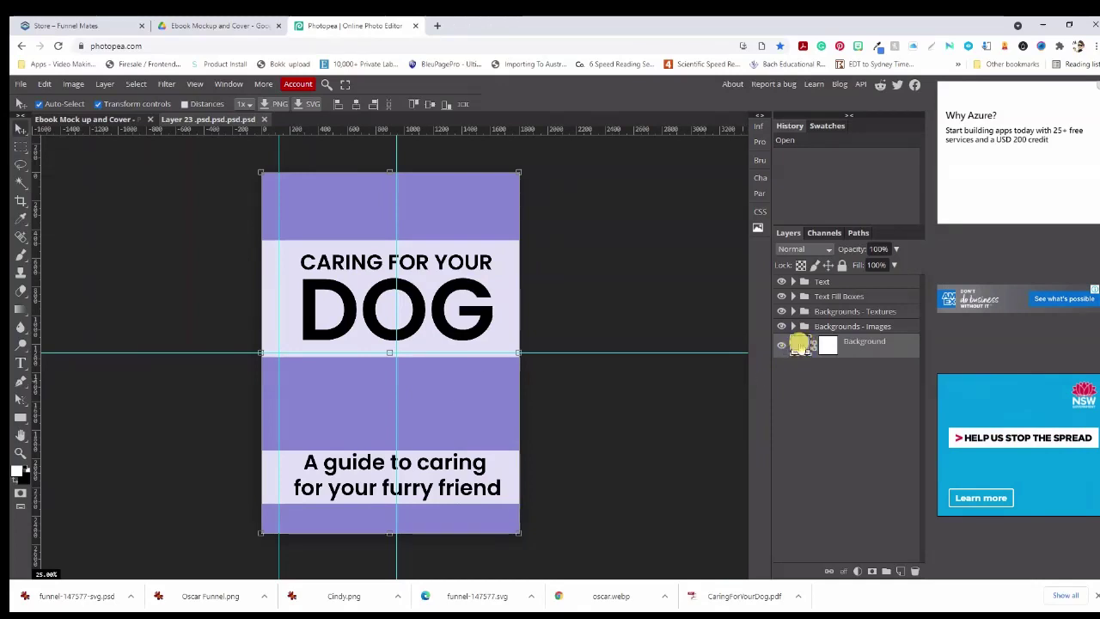
click(799, 343)
mouse_move(187, 253)
mouse_down()
mouse_move(133, 275)
mouse_move(145, 197)
mouse_move(123, 285)
mouse_move(161, 231)
mouse_move(135, 216)
mouse_move(165, 211)
mouse_up()
mouse_move(169, 232)
mouse_down()
mouse_move(164, 241)
mouse_move(181, 214)
mouse_move(175, 249)
mouse_up()
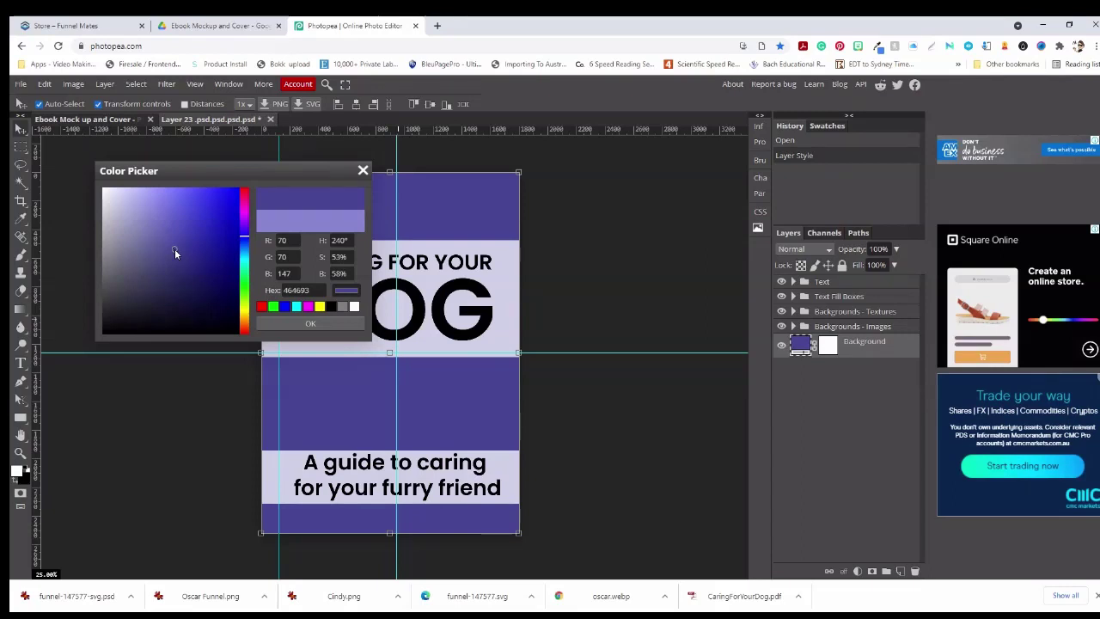
mouse_move(179, 245)
mouse_down()
mouse_move(181, 234)
mouse_move(244, 214)
mouse_move(244, 196)
mouse_move(229, 301)
mouse_move(241, 282)
mouse_up()
mouse_move(178, 240)
mouse_down()
mouse_move(169, 305)
mouse_move(199, 304)
mouse_move(209, 253)
mouse_move(135, 241)
mouse_move(196, 246)
mouse_move(151, 254)
mouse_move(172, 253)
mouse_up()
mouse_move(240, 281)
mouse_down()
mouse_move(250, 201)
mouse_move(241, 326)
mouse_move(244, 290)
mouse_up()
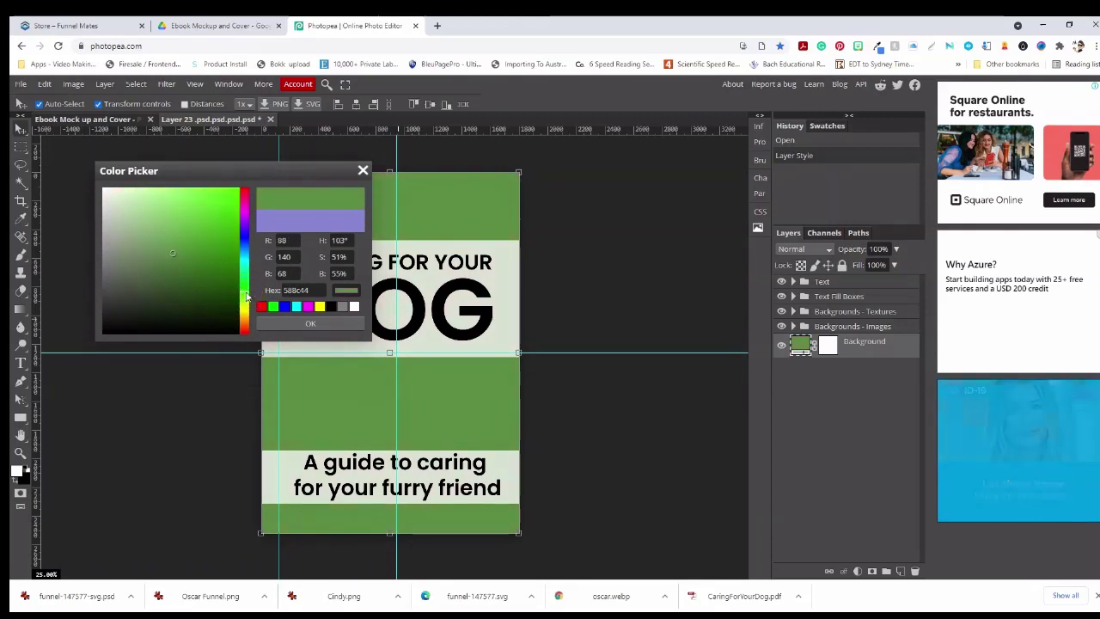
drag(172, 252, 182, 230)
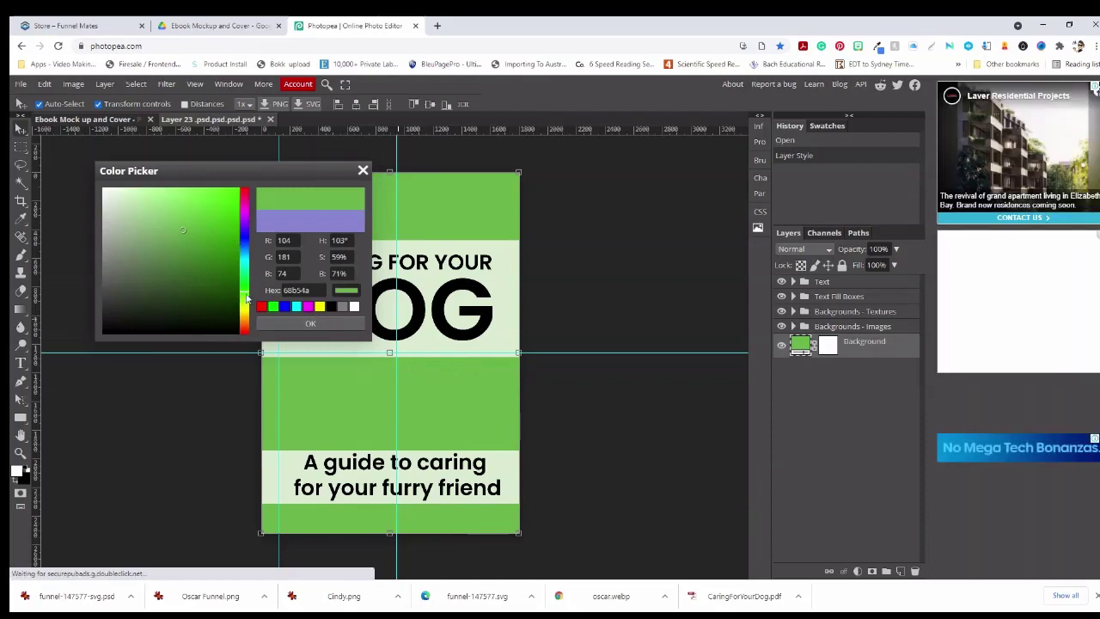
Settle on a bright orange, hex f7a616, and select the hex code to copy
drag(244, 294, 243, 317)
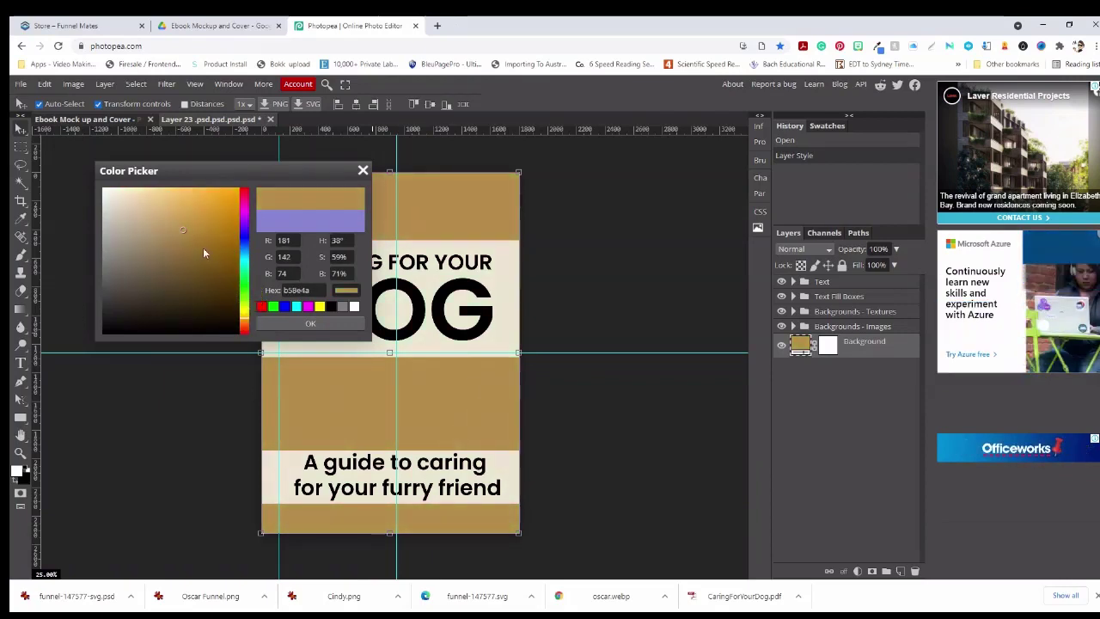
click(222, 203)
drag(223, 201, 227, 192)
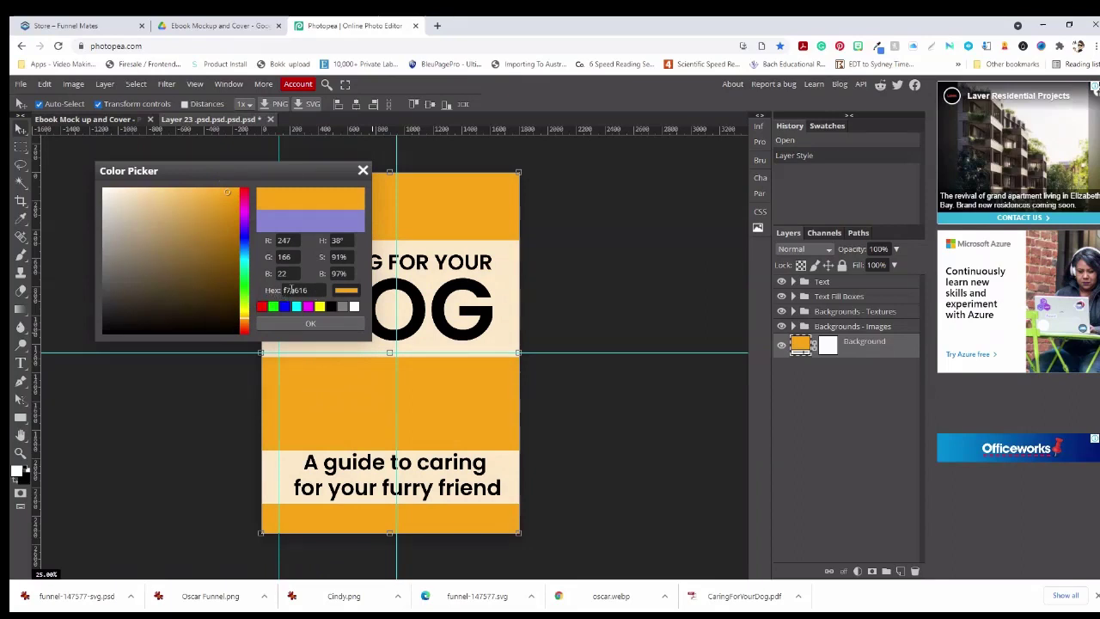
drag(308, 289, 284, 291)
key(ctrl+c)
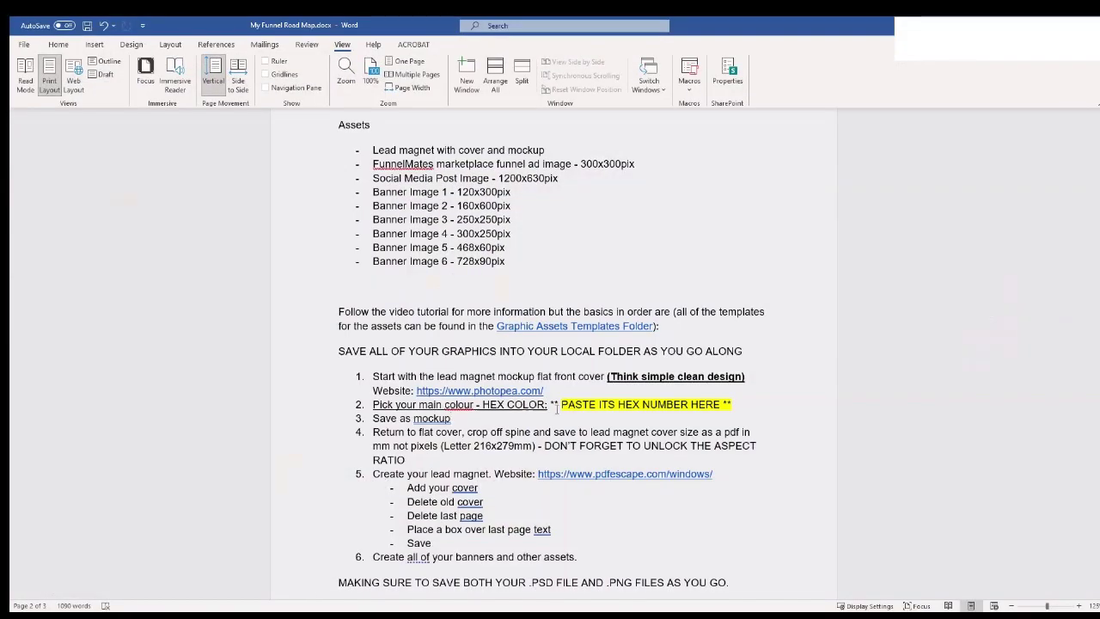
Paste the hex code over the PASTE ITS HEX NUMBER HERE placeholder in the Word road map, then minimize Word
drag(746, 406, 547, 404)
drag(726, 407, 554, 403)
key(ctrl+v)
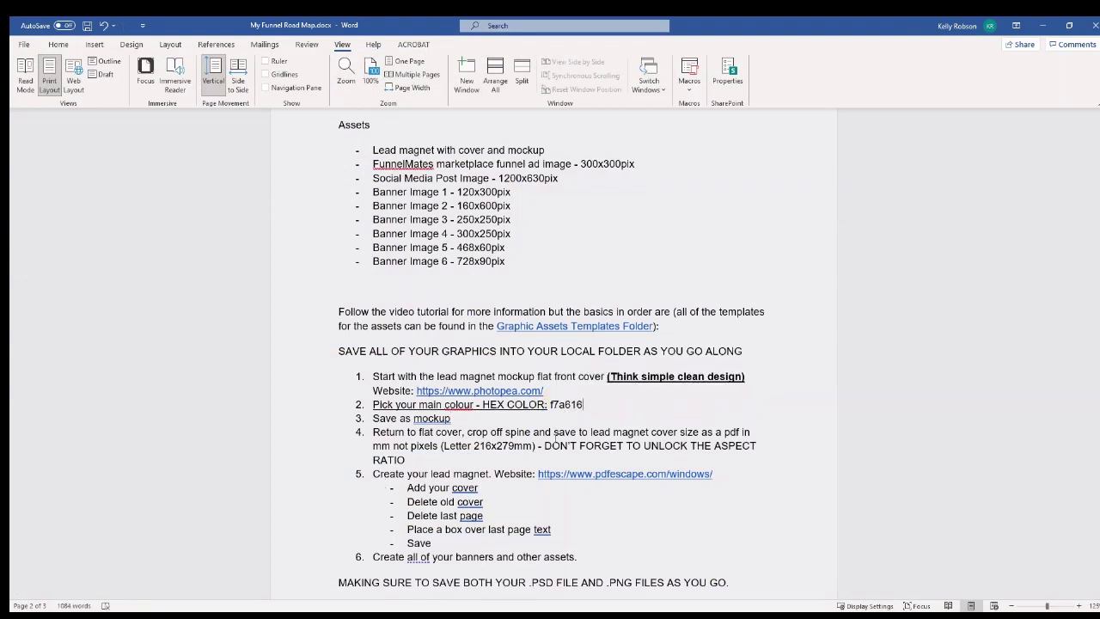
click(1043, 25)
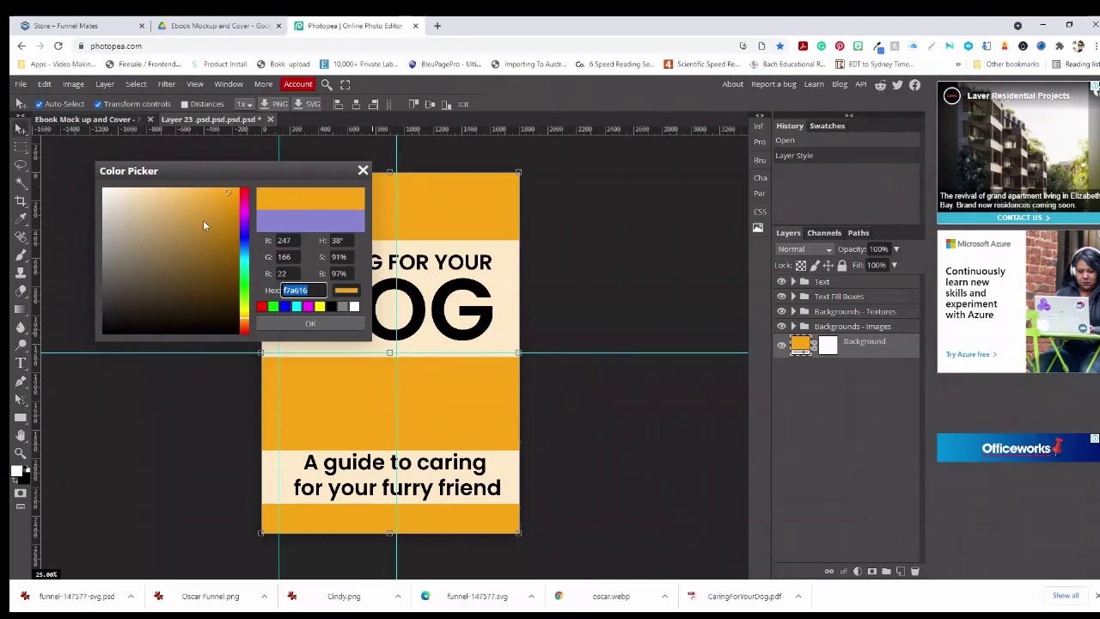
Enter f7a616 in the Color Picker's Hex field and confirm the orange cover background
mouse_move(225, 191)
mouse_down()
mouse_move(127, 195)
mouse_move(220, 194)
mouse_up()
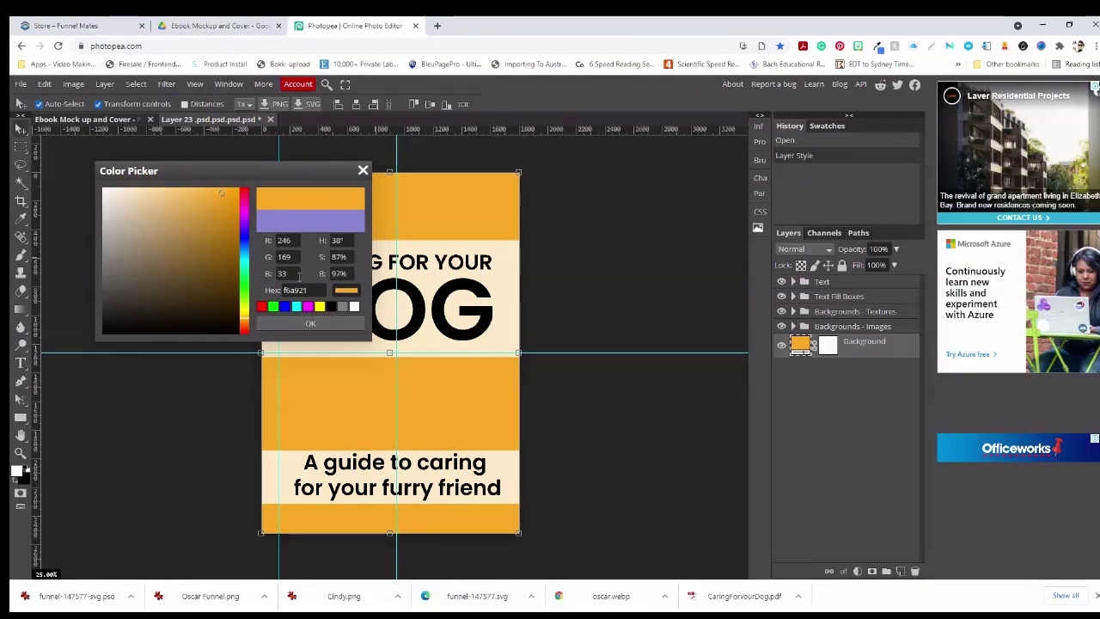
drag(311, 290, 275, 293)
text(f7a616)
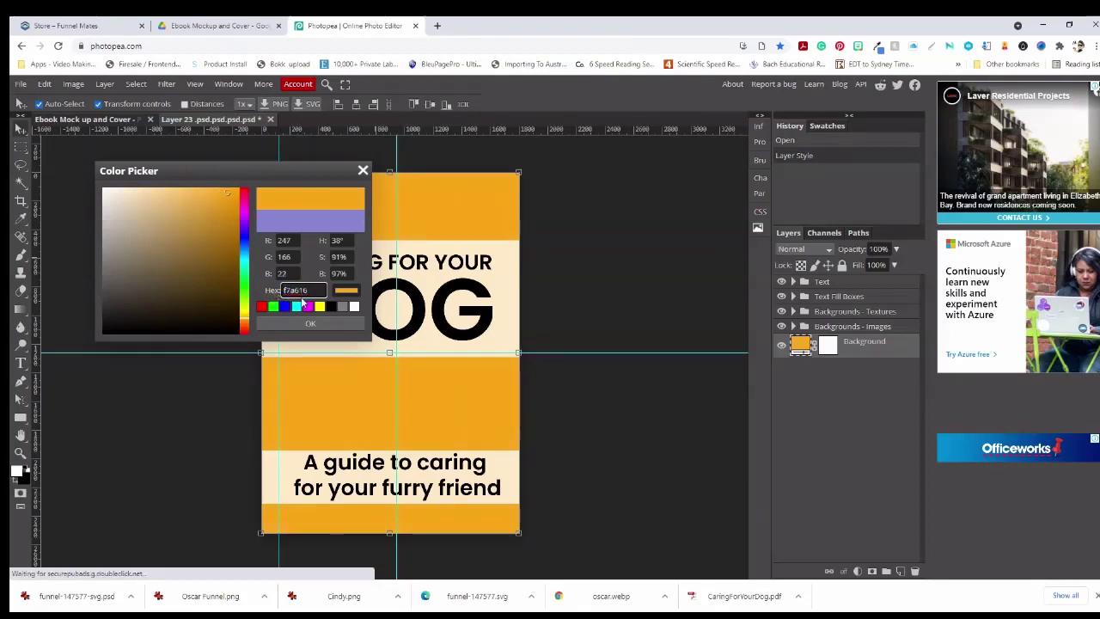
click(312, 324)
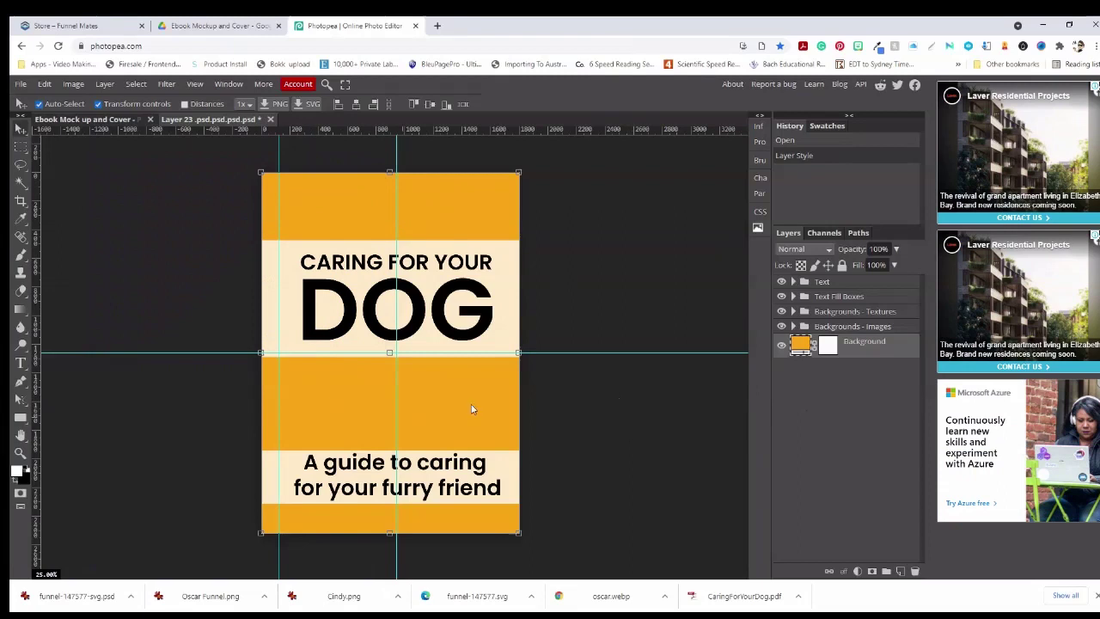
Edit the DOG text layer in the Text group so the big title word reads CAT
click(793, 283)
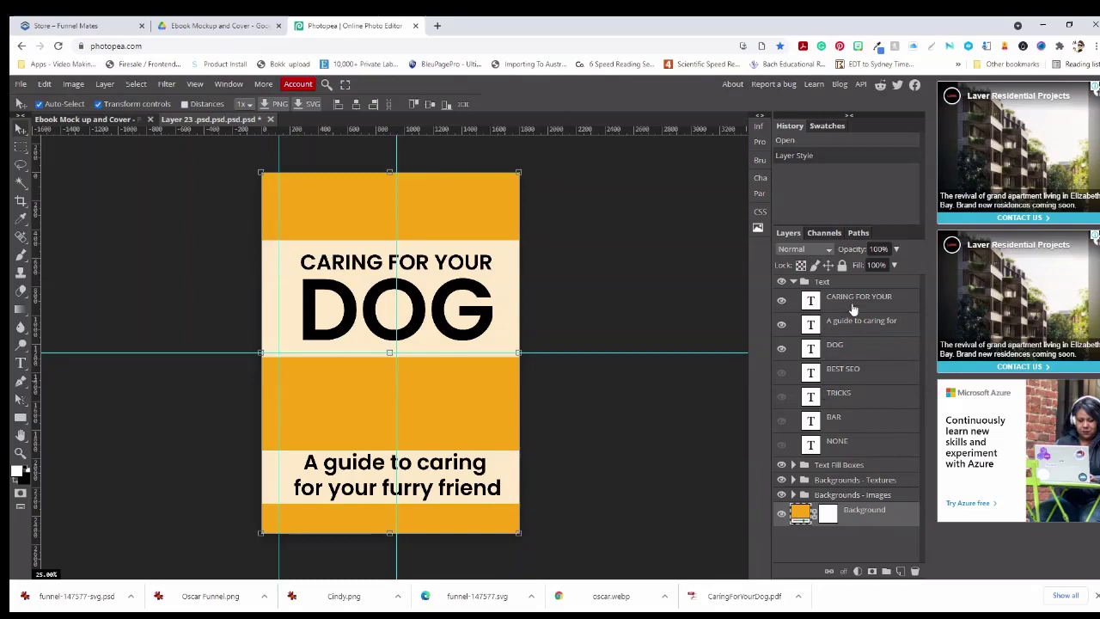
click(834, 345)
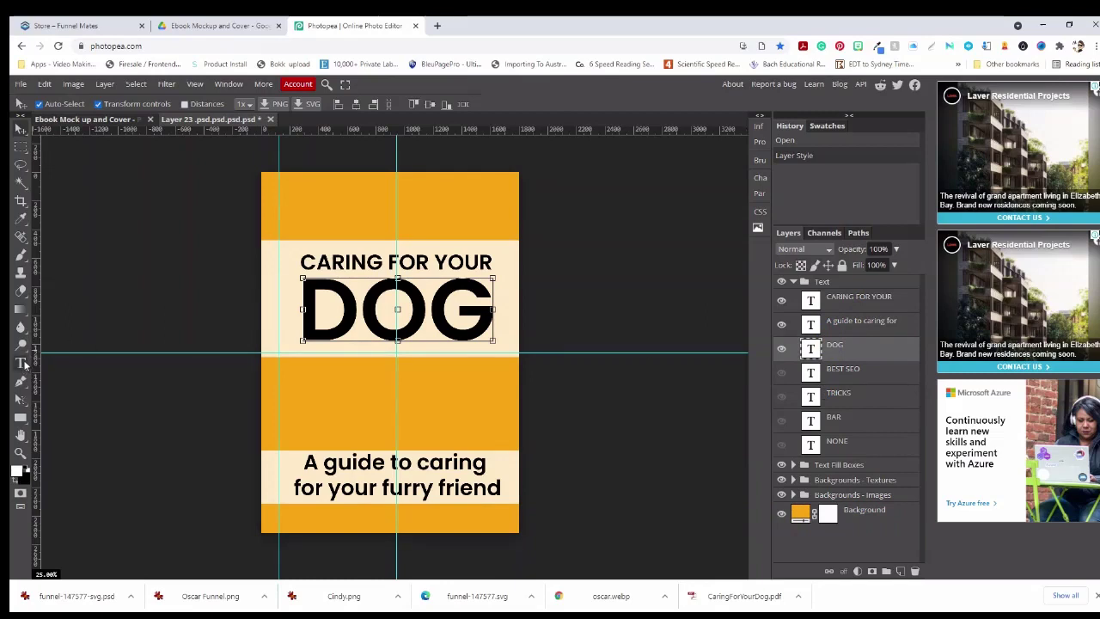
click(22, 364)
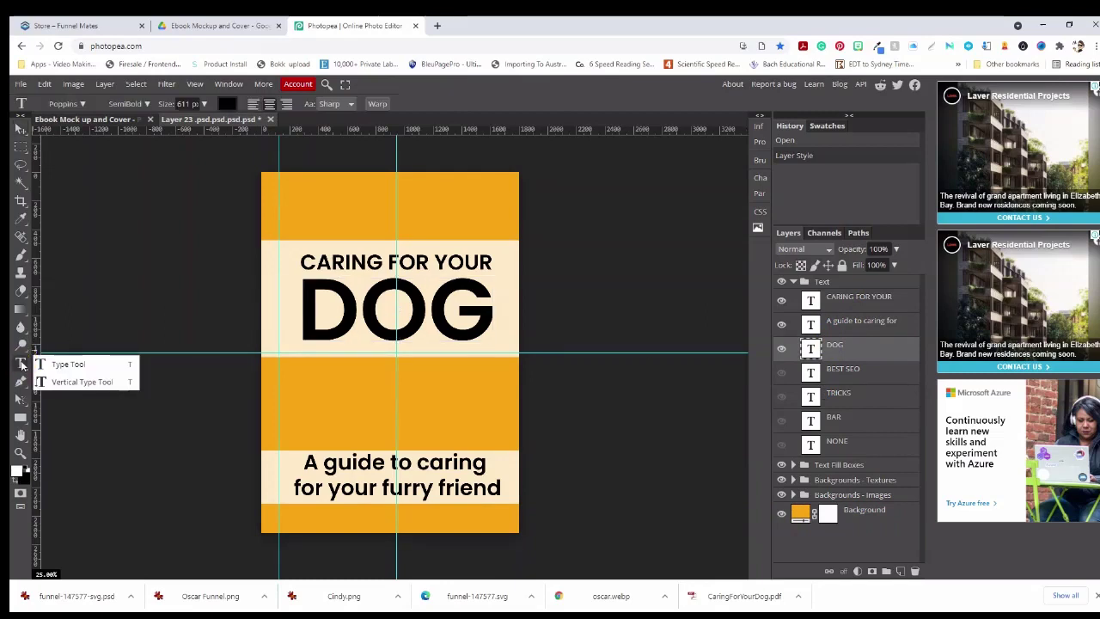
drag(296, 302, 481, 335)
text(CAT)
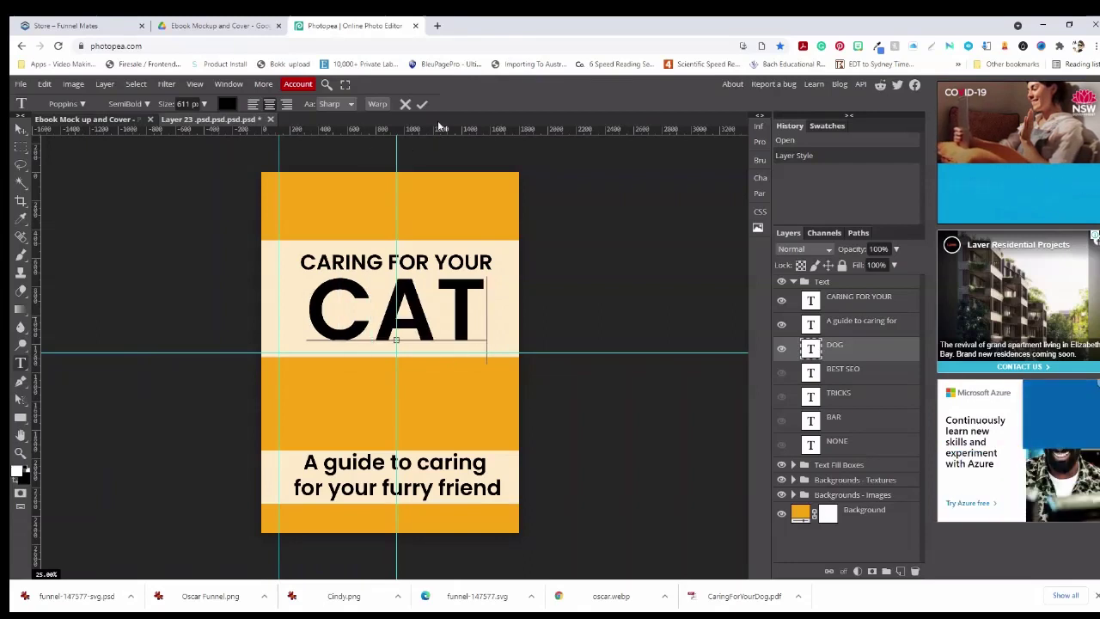
click(422, 103)
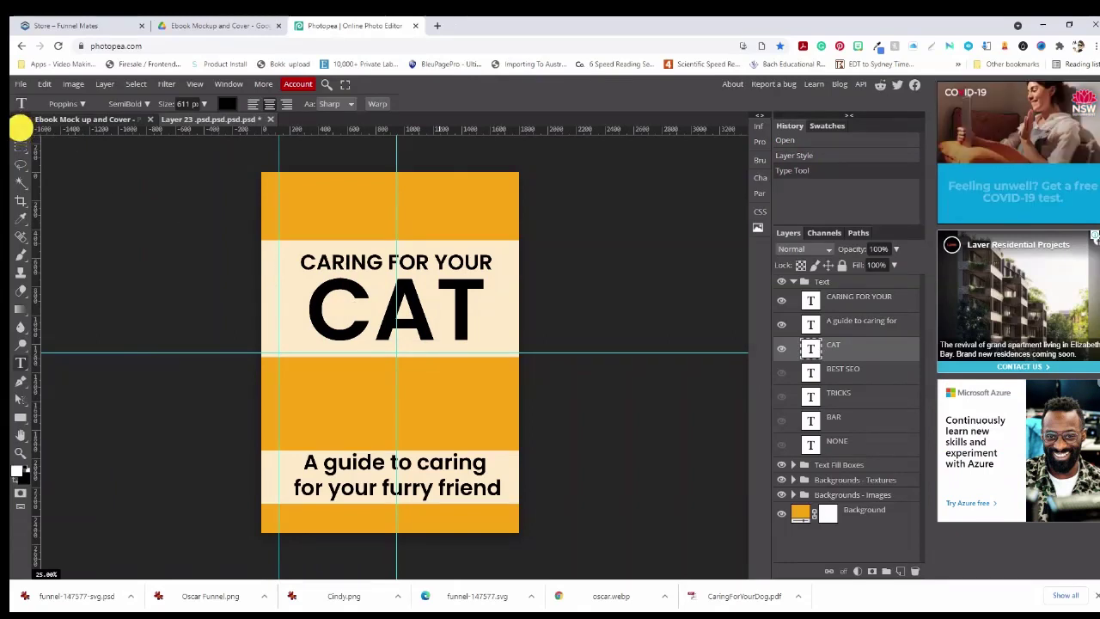
click(20, 129)
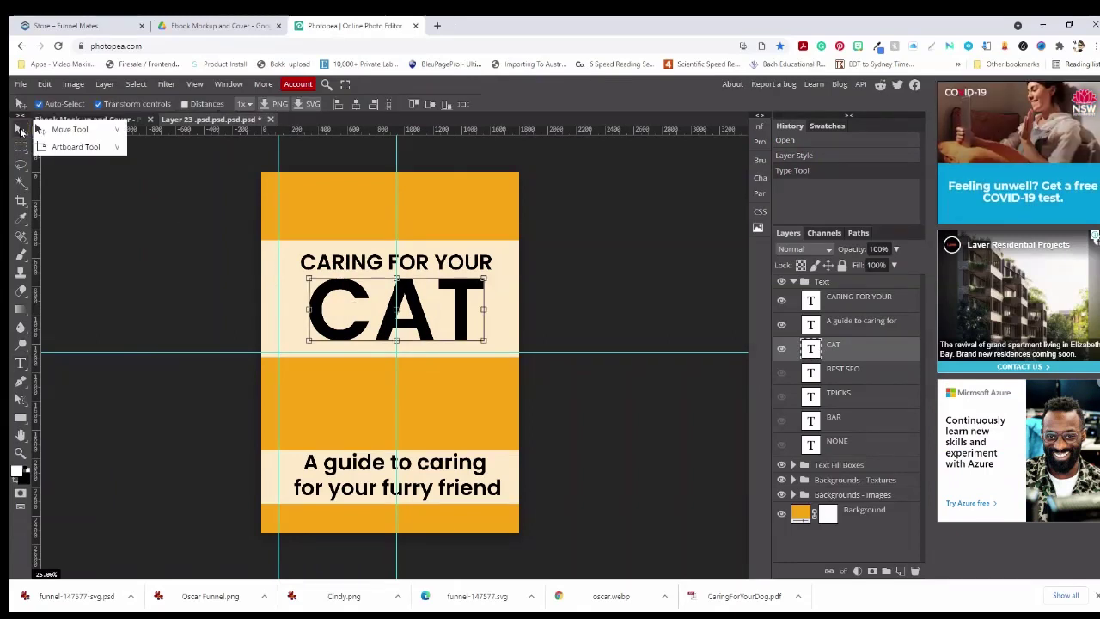
Scale the CAT title up to about 104.5% and recentre it under CARING FOR YOUR
click(307, 346)
drag(303, 347, 297, 343)
drag(394, 315, 397, 315)
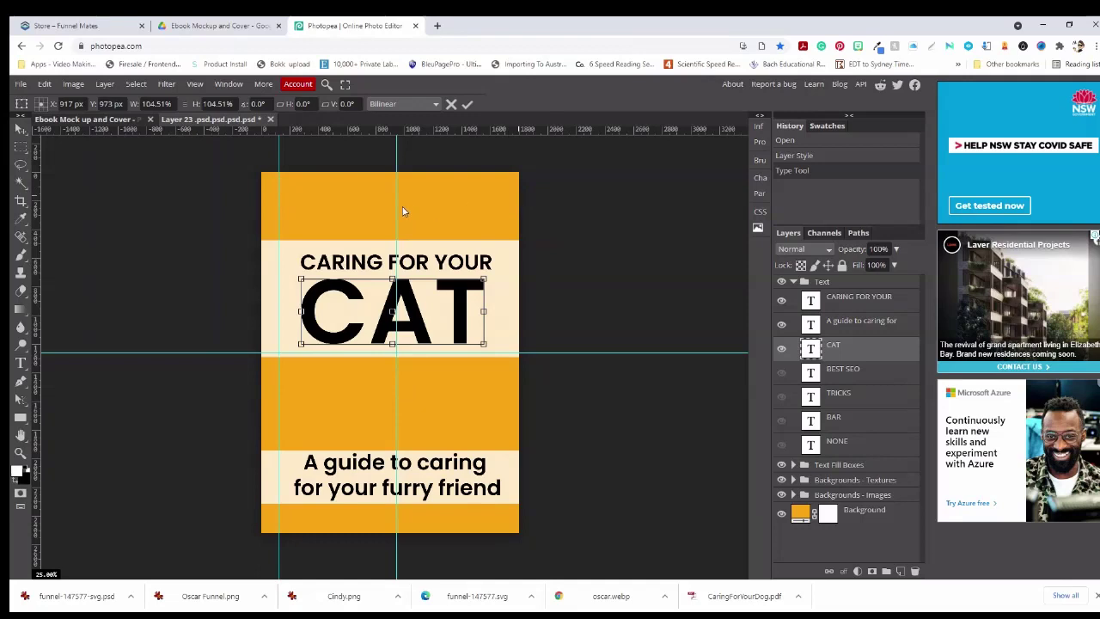
mouse_move(410, 322)
mouse_down()
mouse_move(379, 323)
mouse_move(415, 324)
mouse_up()
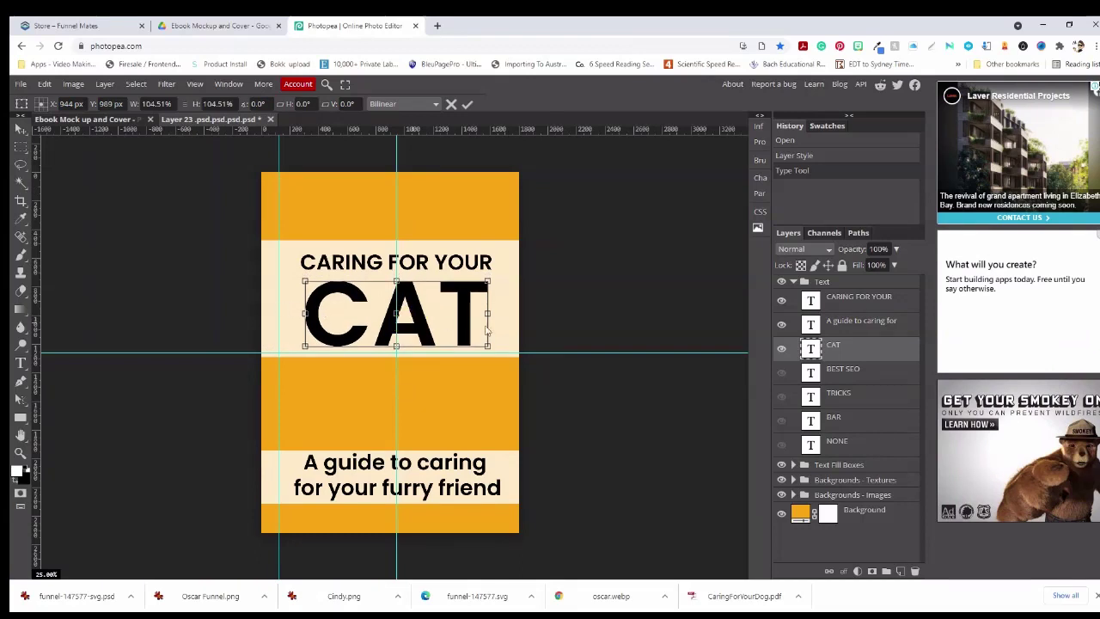
click(282, 311)
click(521, 313)
Commit the CAT transform and save the cover back into the ebook mockup's smart object
click(467, 104)
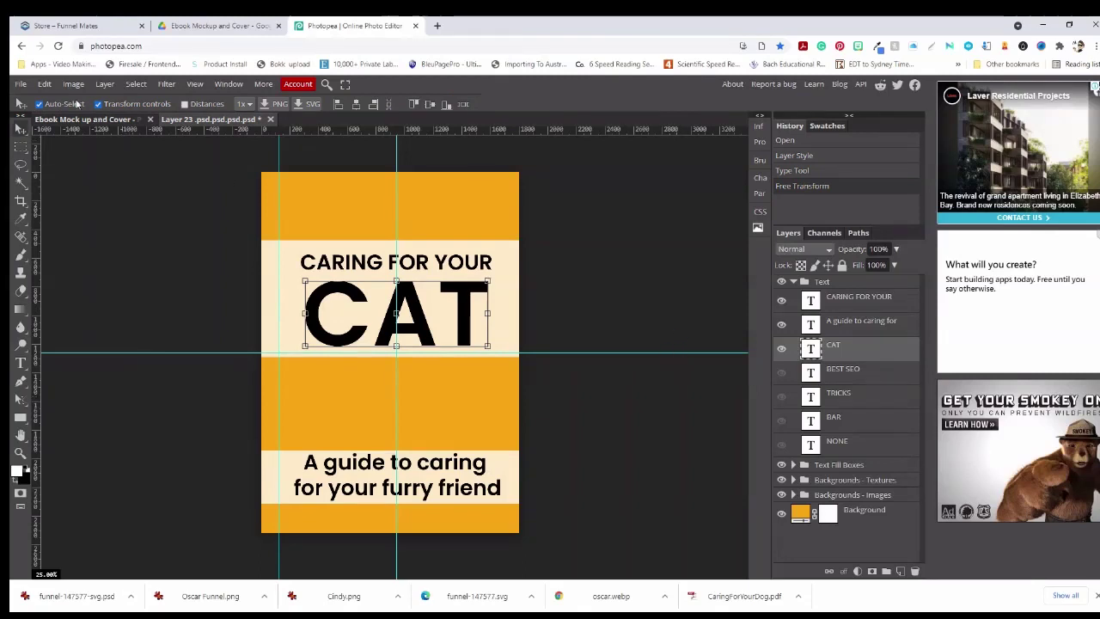
click(20, 86)
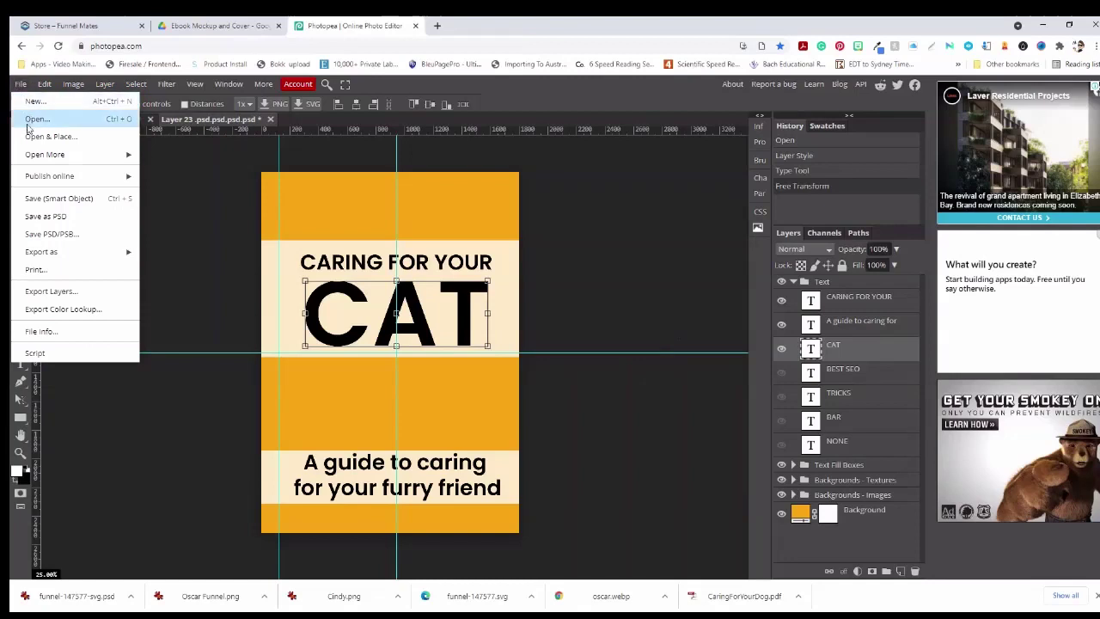
click(44, 198)
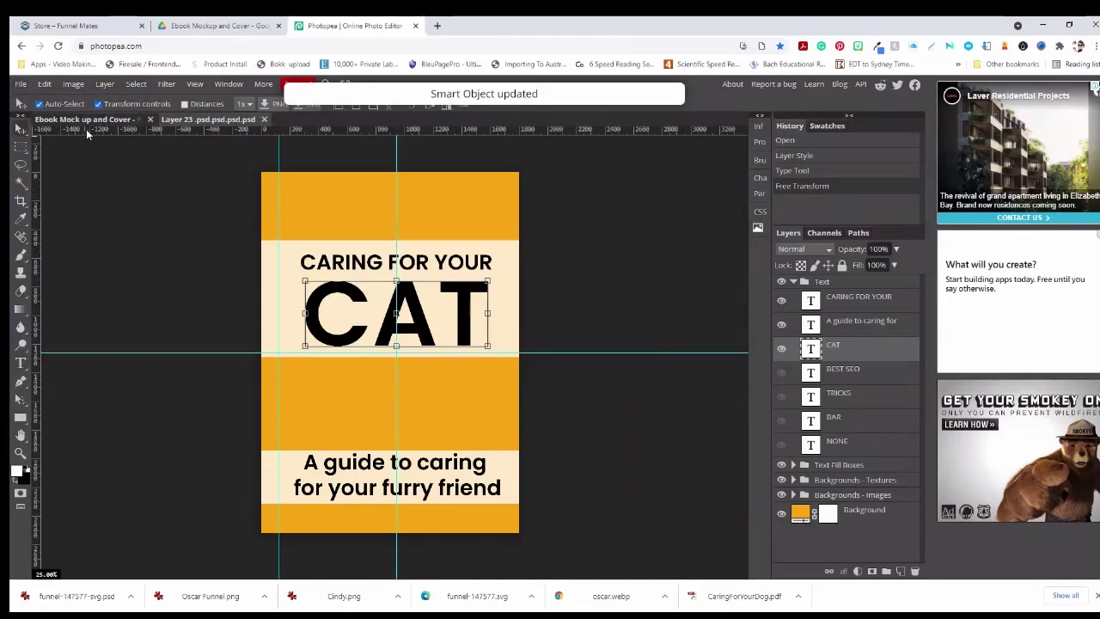
click(87, 121)
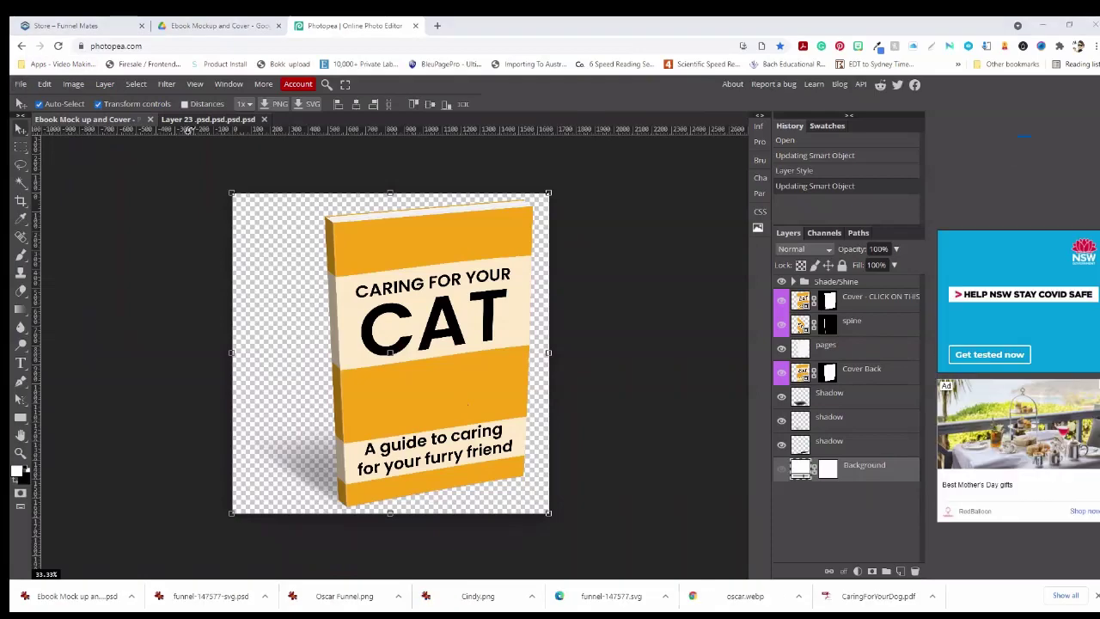
Save the CAT mockup as a PSD in My First Funnel Project Folder > Final Graphics
click(20, 83)
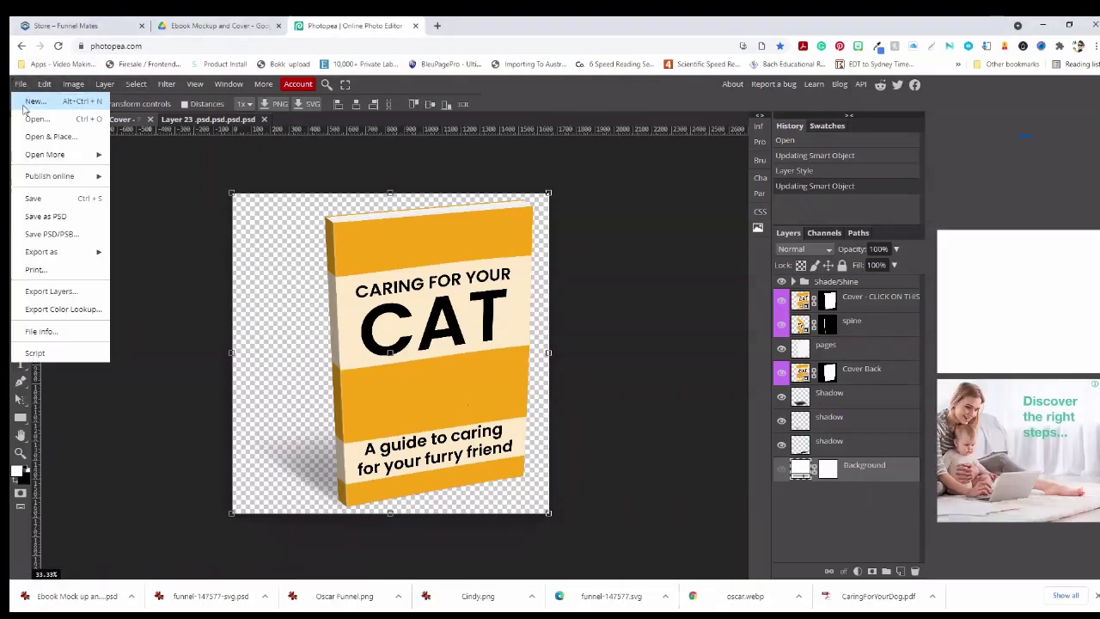
click(47, 216)
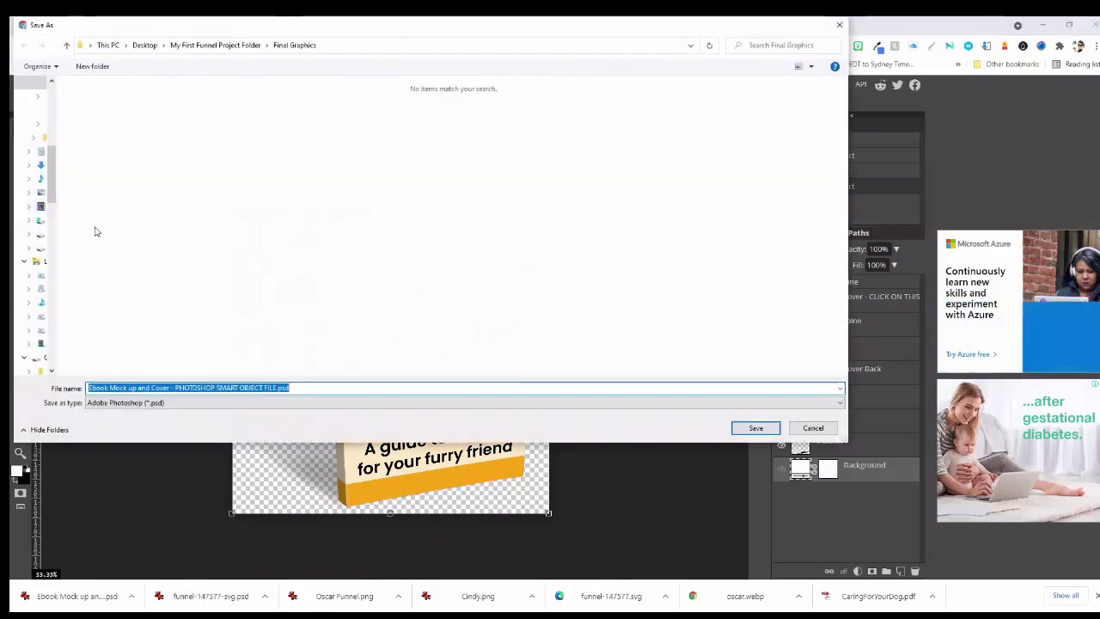
click(238, 46)
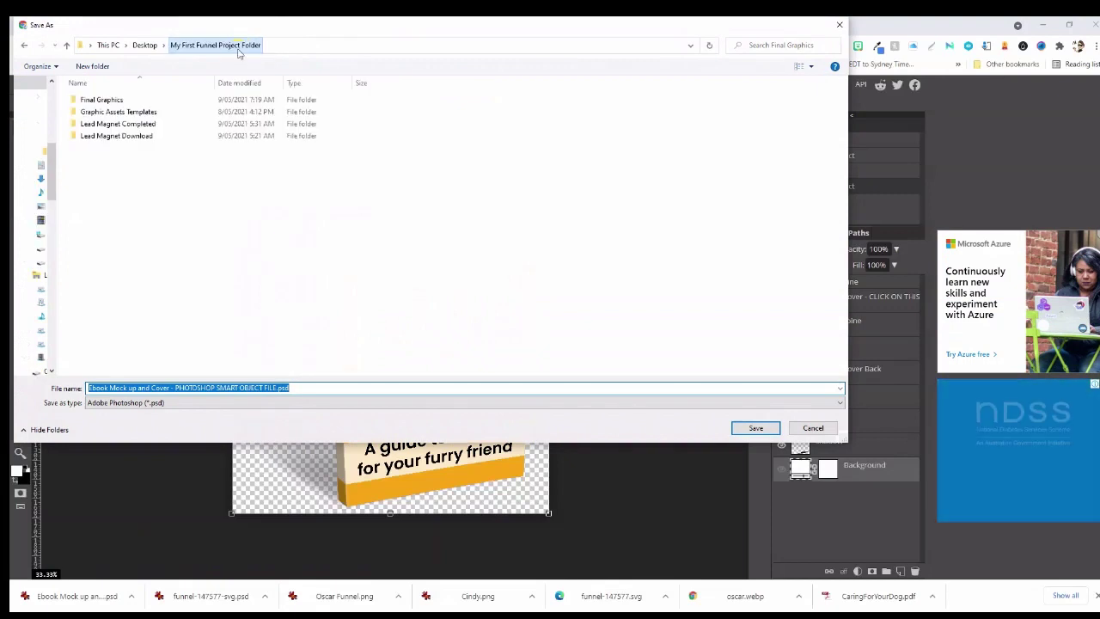
double_click(105, 100)
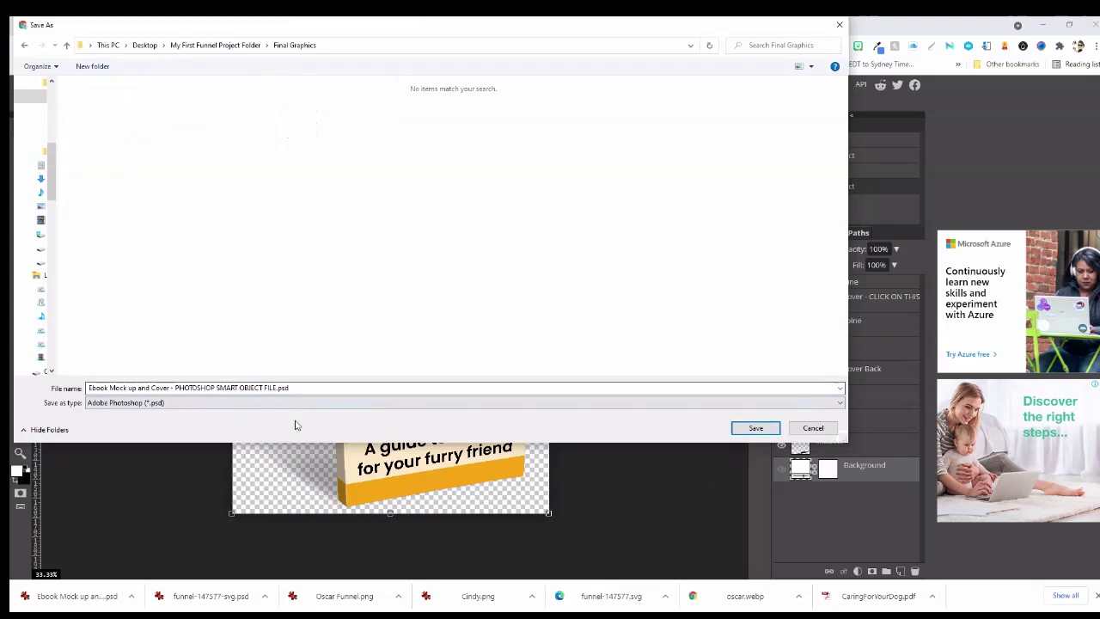
click(251, 388)
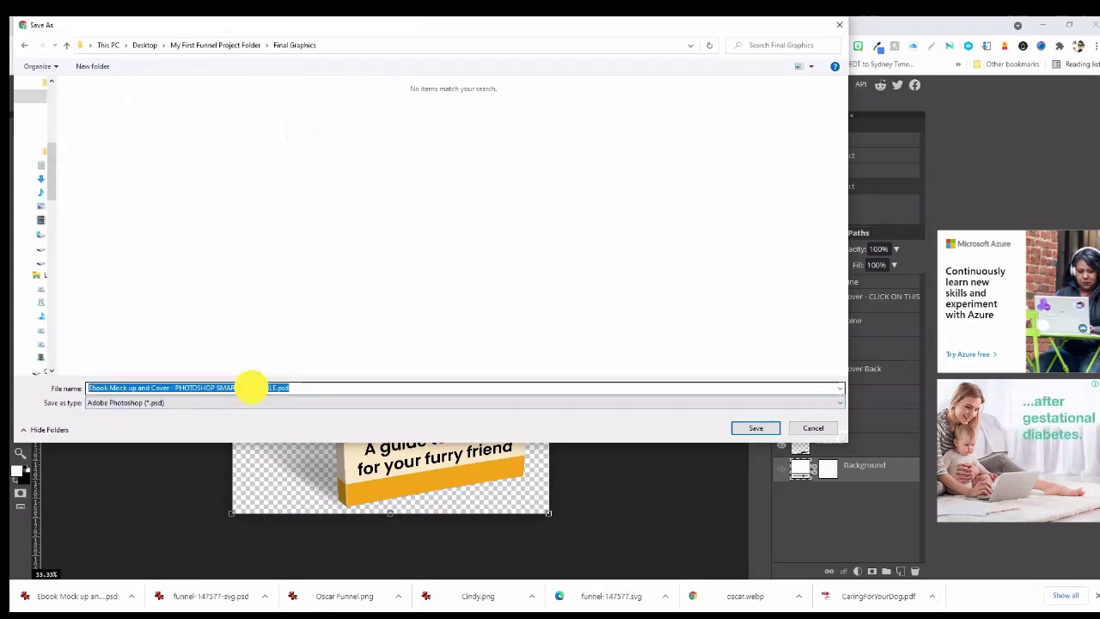
click(757, 429)
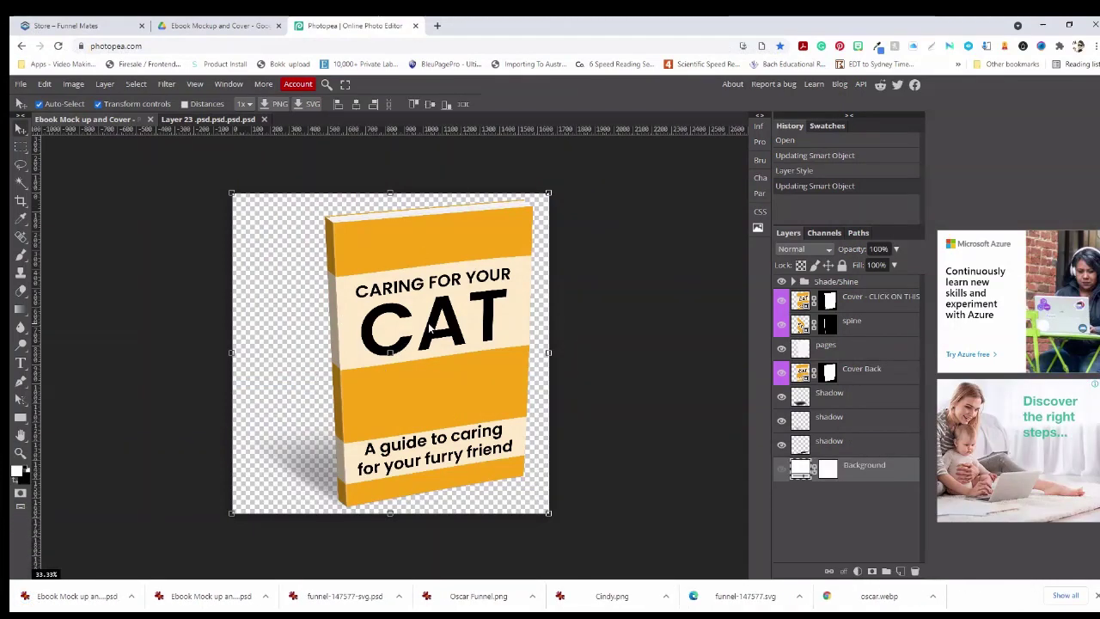
Export the CAT ebook mockup as a full-size 1659×1679 PNG into the Final Graphics folder
click(19, 86)
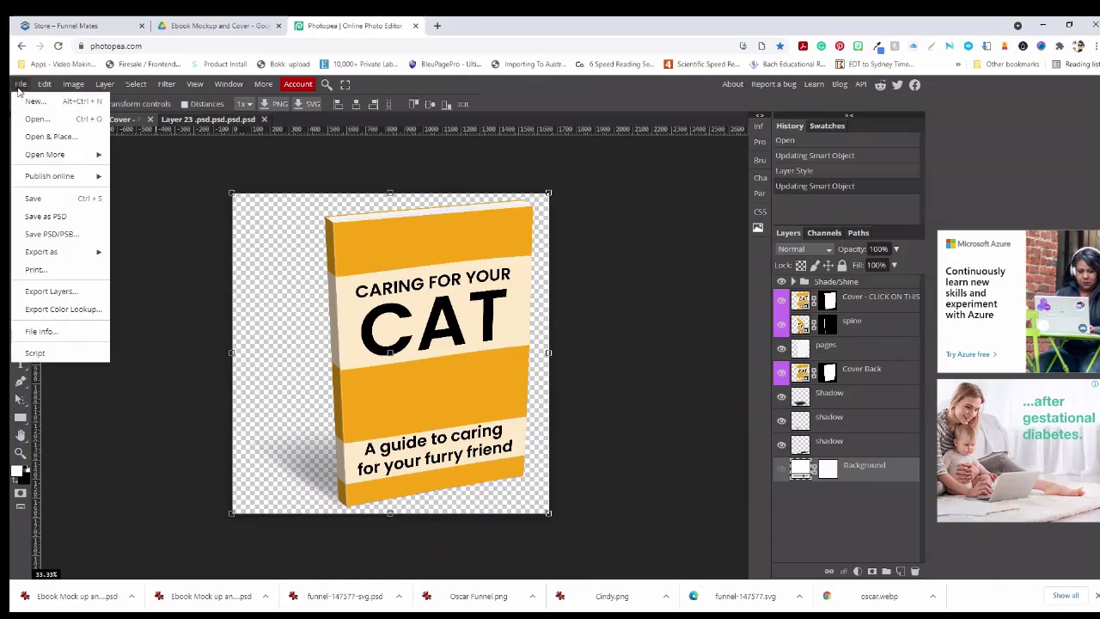
mouse_move(98, 251)
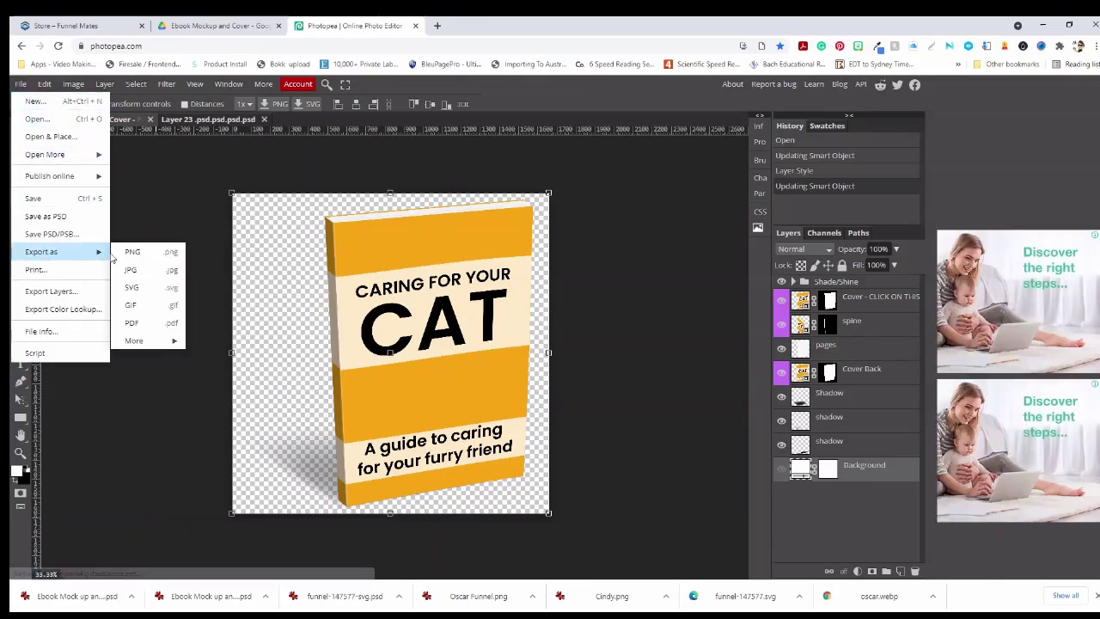
click(134, 252)
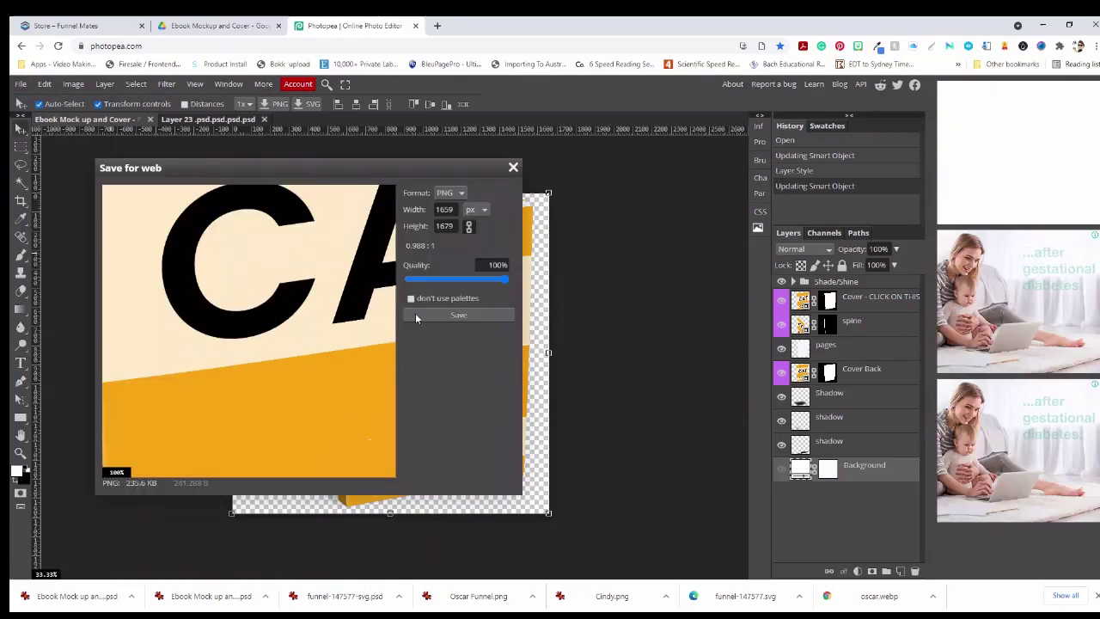
click(459, 316)
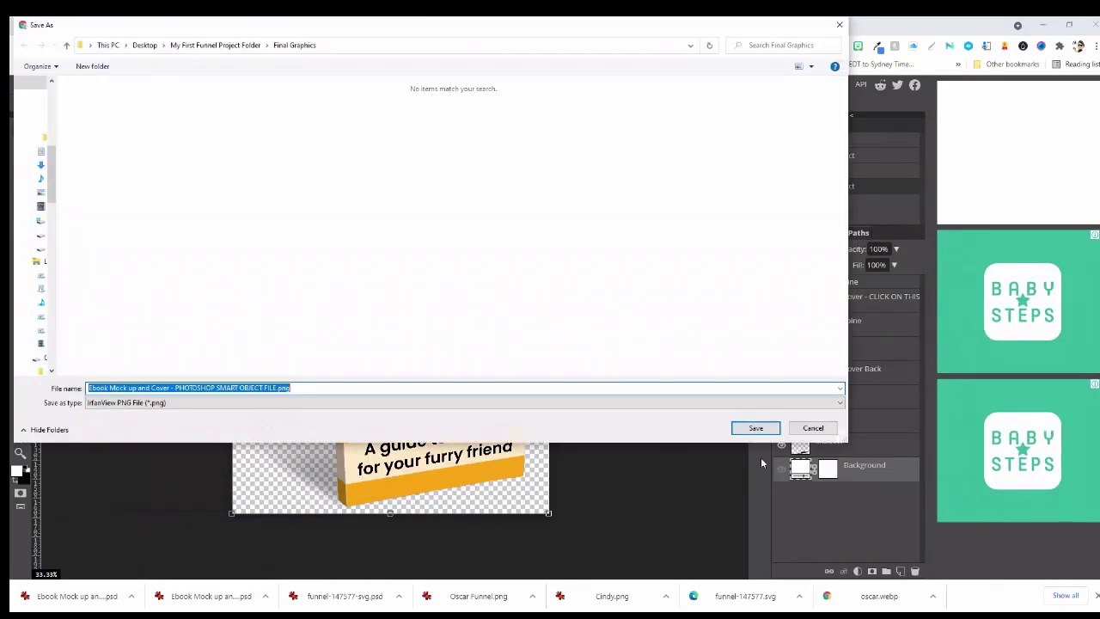
click(756, 428)
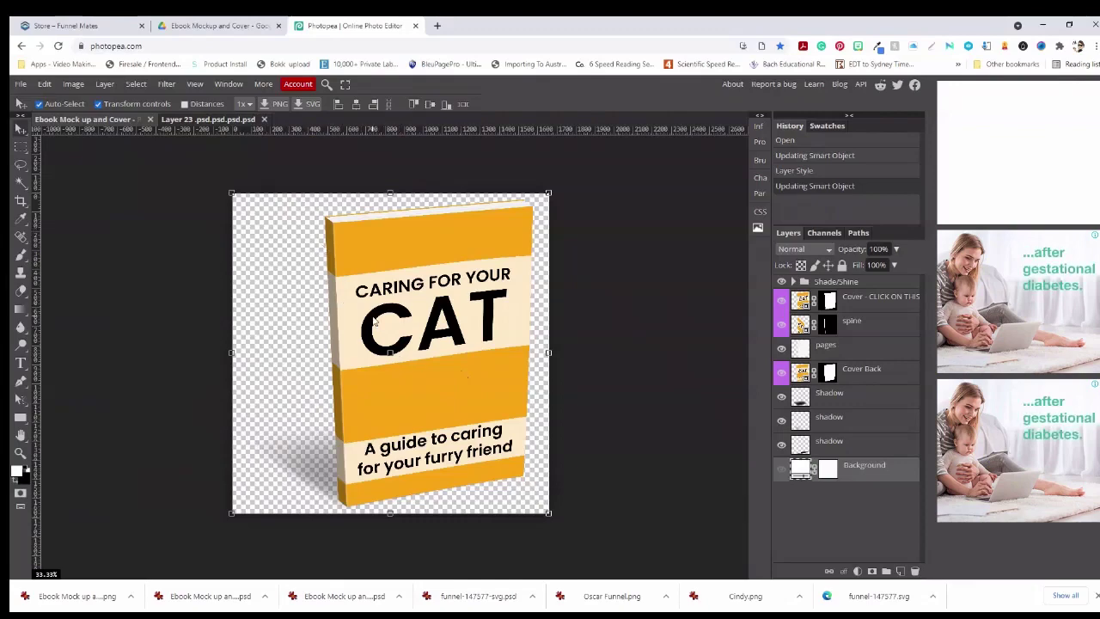
Set the mockup's PNG export to 600 px wide, keeping quality at 100%
click(22, 84)
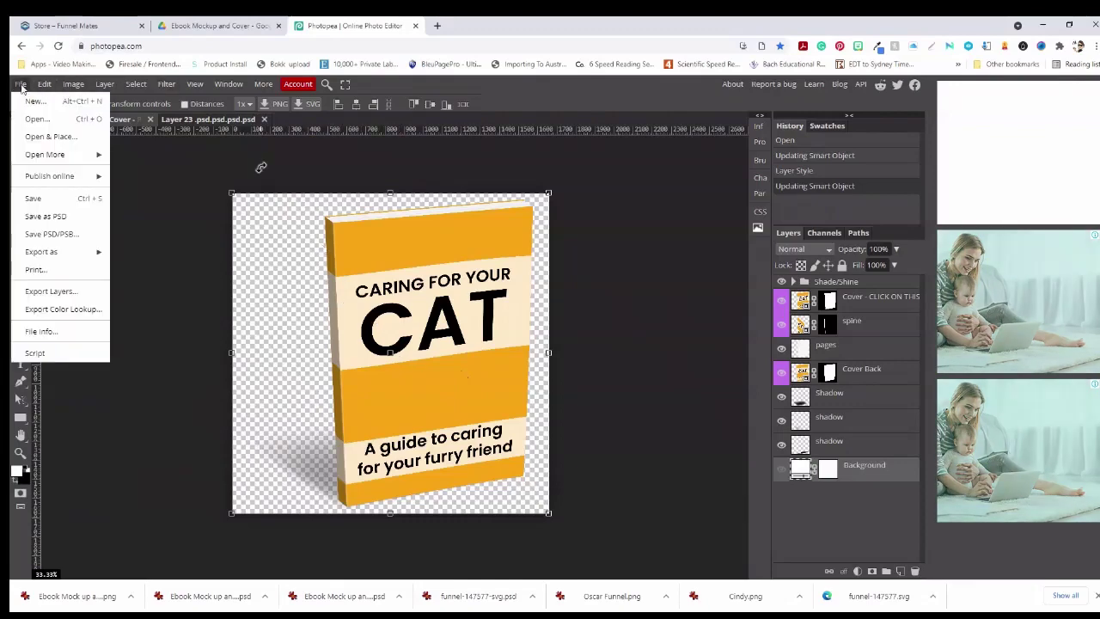
mouse_move(41, 179)
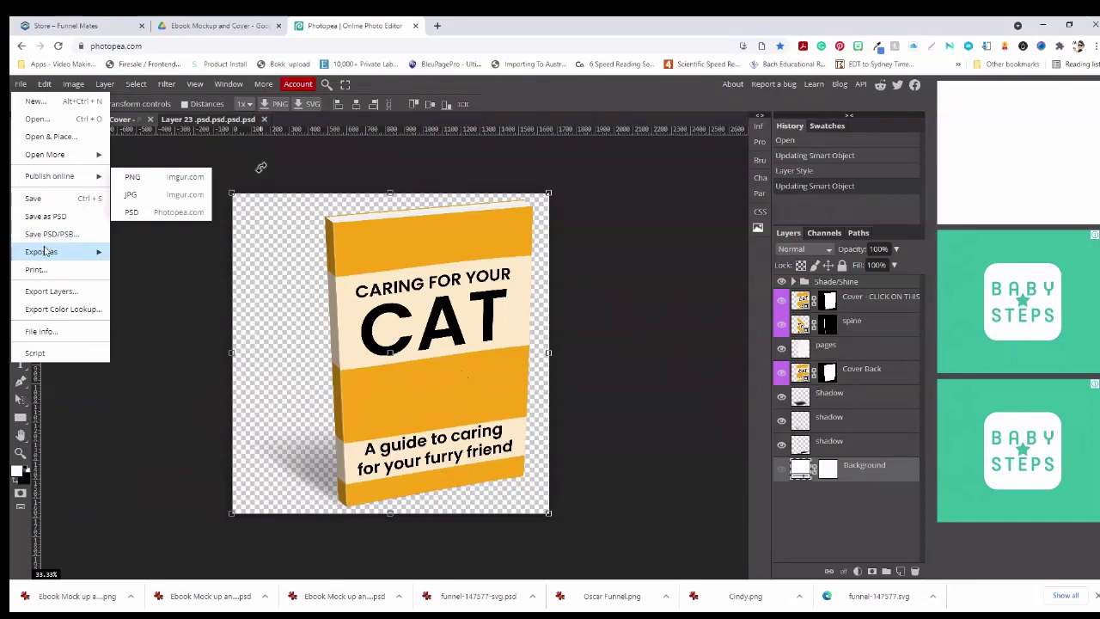
mouse_move(43, 251)
click(129, 251)
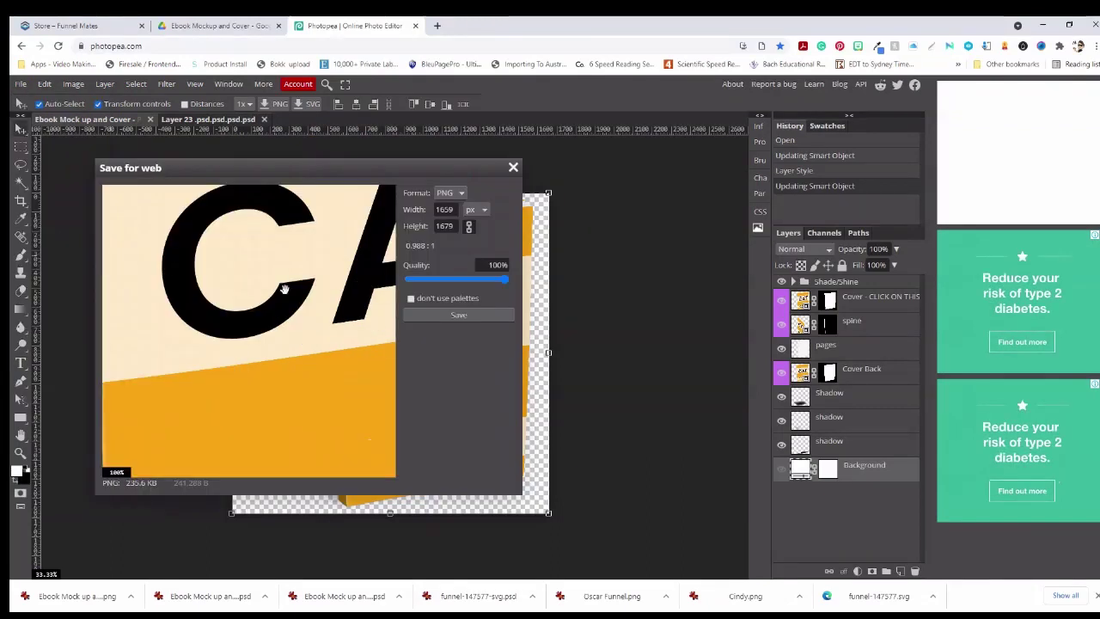
drag(454, 209, 430, 208)
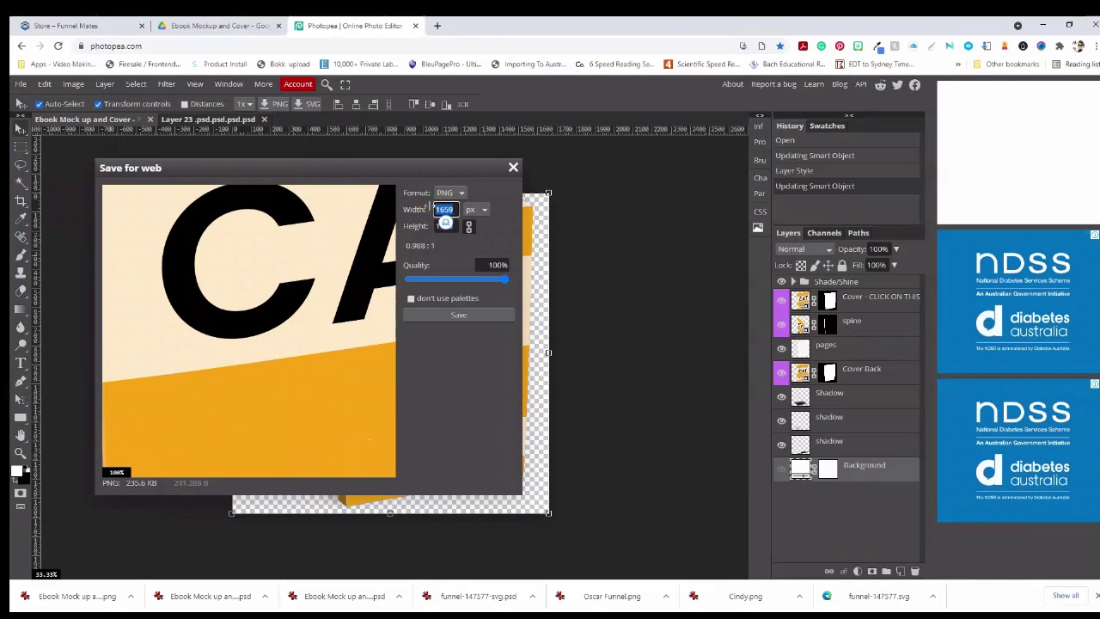
text(600)
key(Tab)
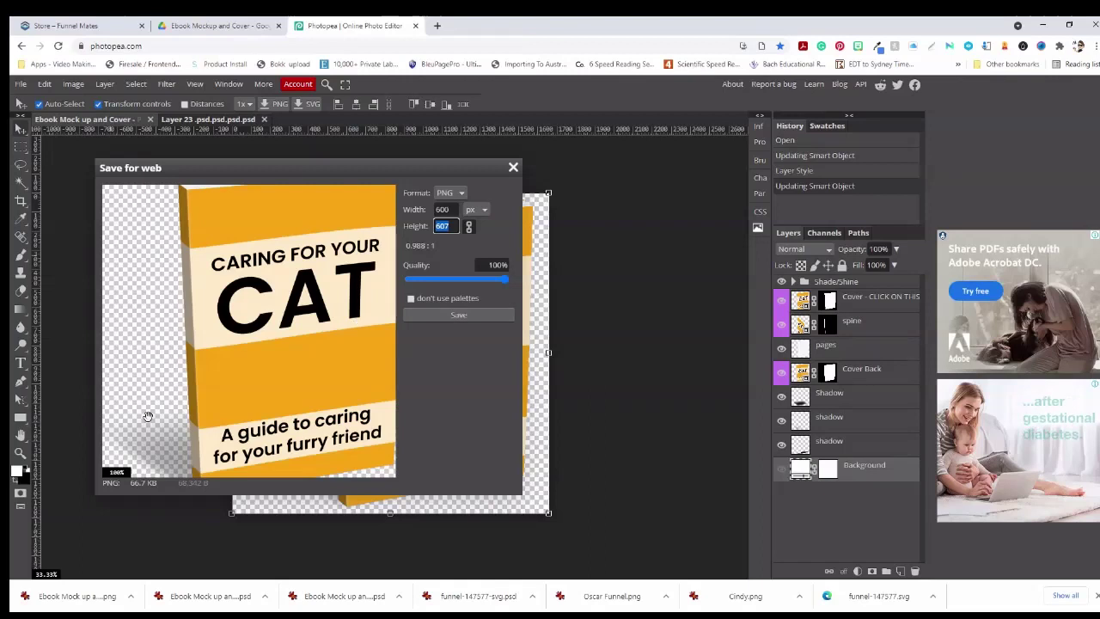
drag(504, 276, 456, 275)
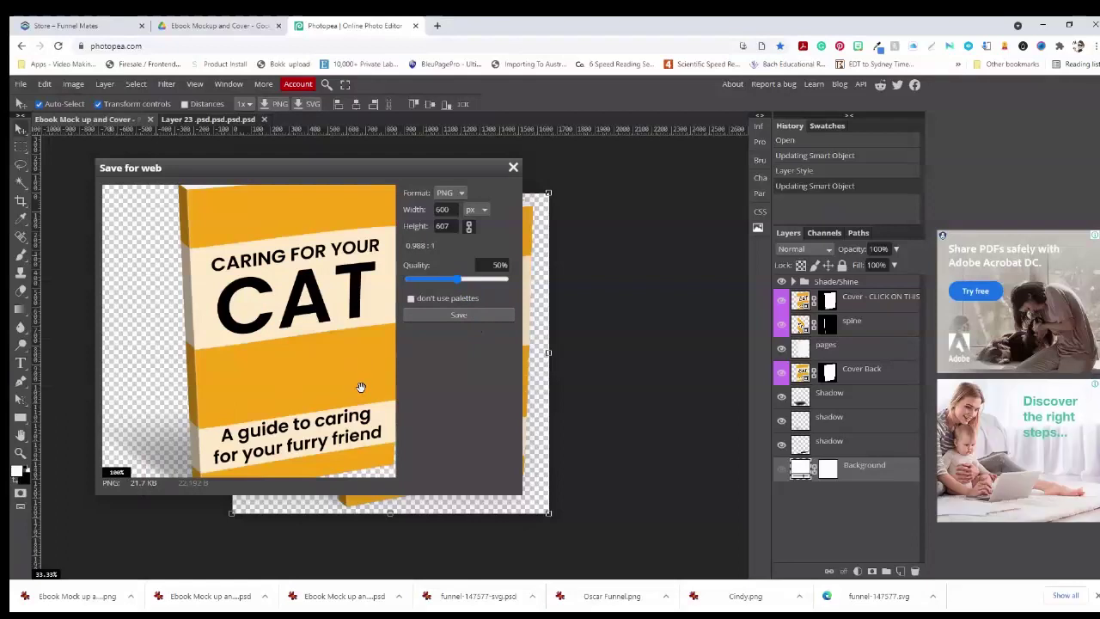
drag(458, 278, 562, 300)
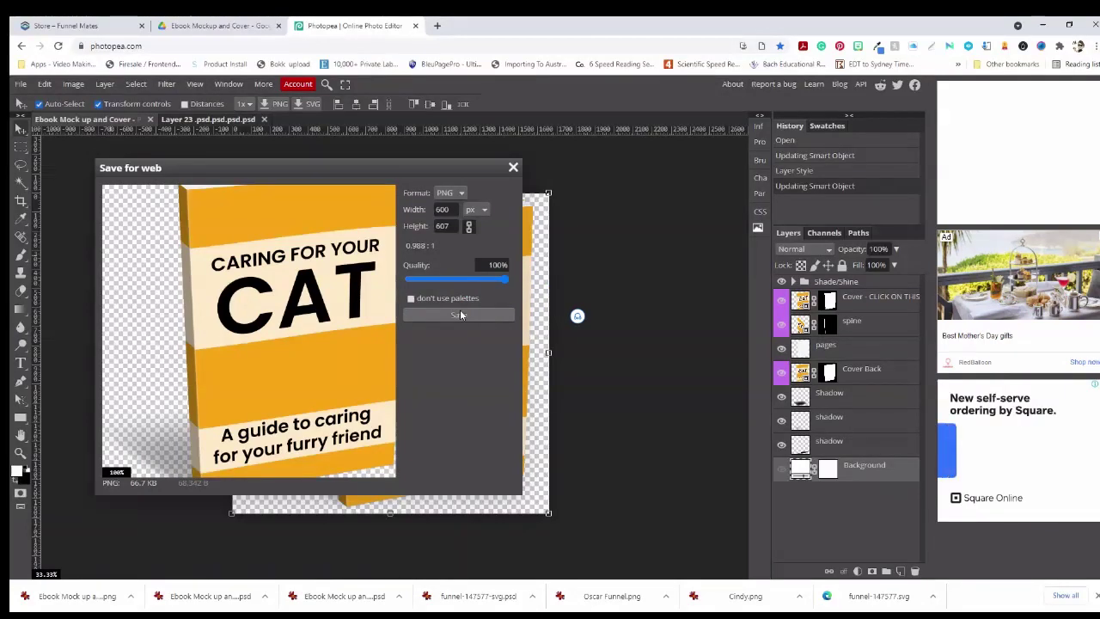
Save the 600 px PNG into Final Graphics with 'Smaller' added to its file name
click(460, 314)
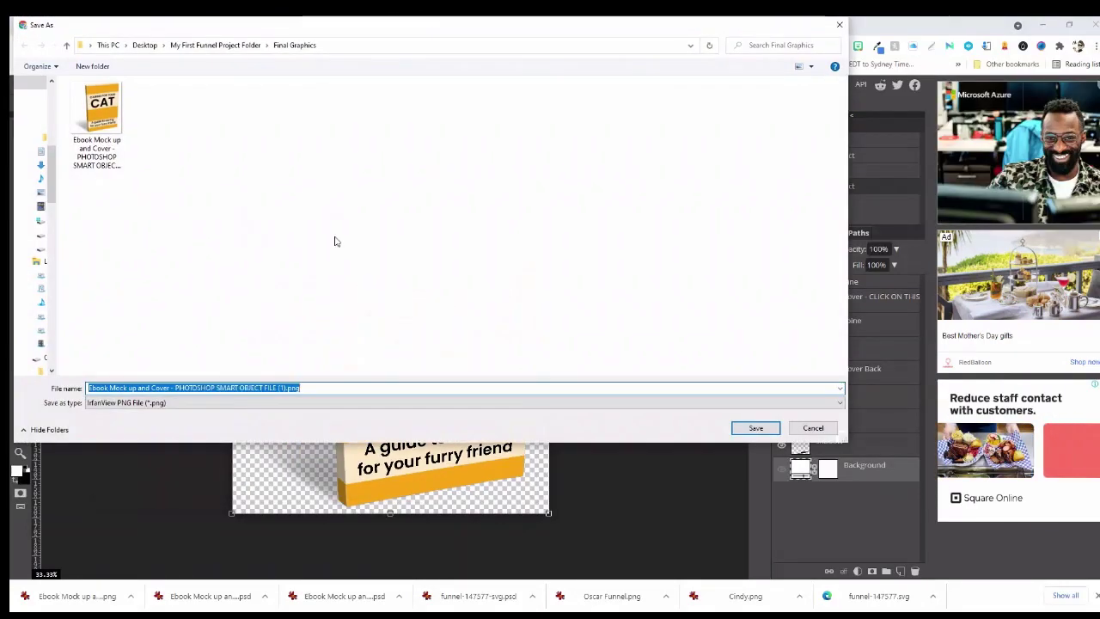
click(281, 388)
drag(286, 387, 276, 381)
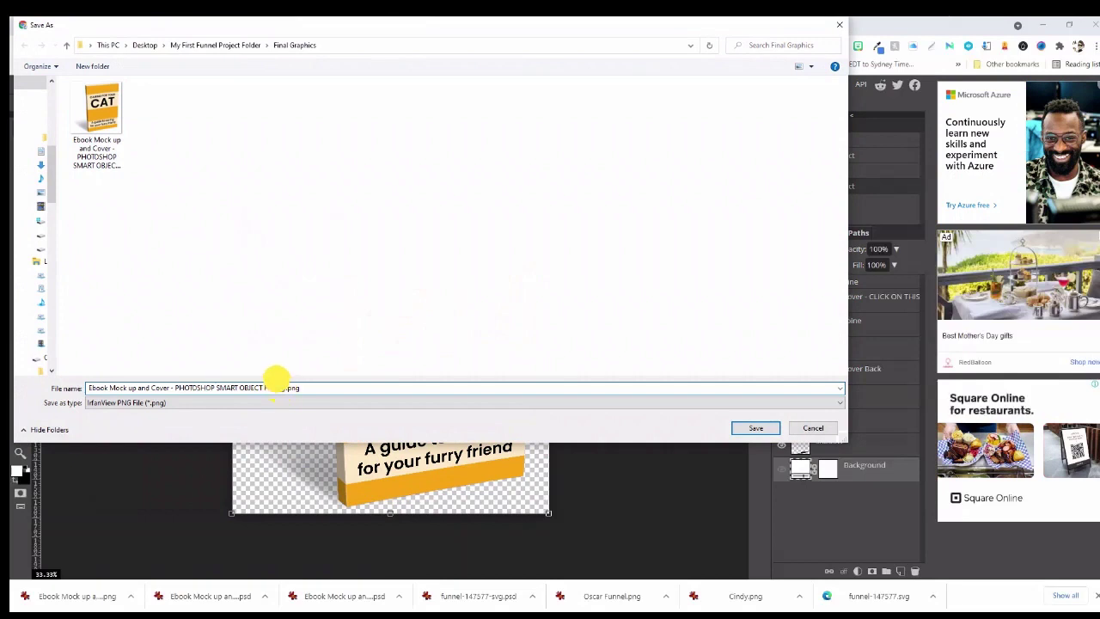
click(286, 383)
text(FILE Smaller)
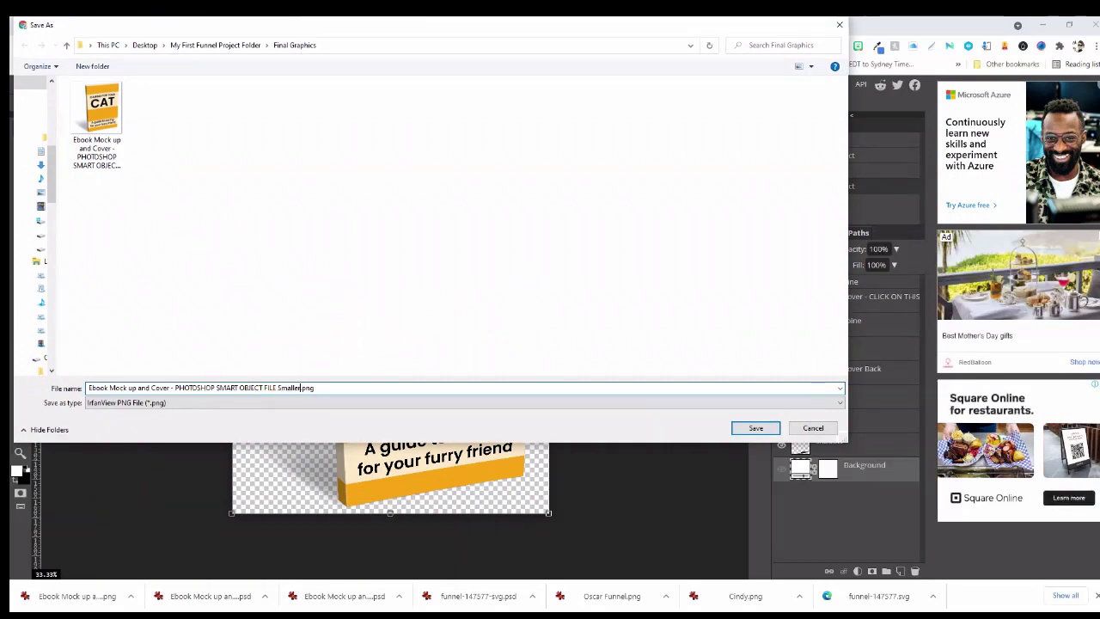
click(753, 428)
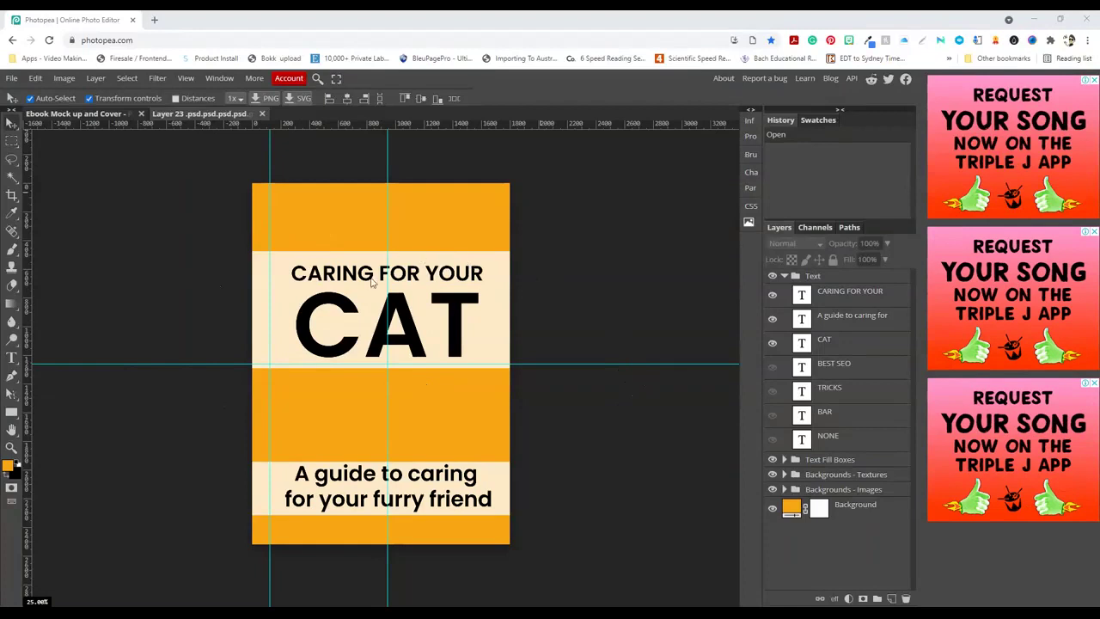
Crop the flat orange CAT cover with a box drawn over the cover artwork, trimming its edges
right_click(10, 196)
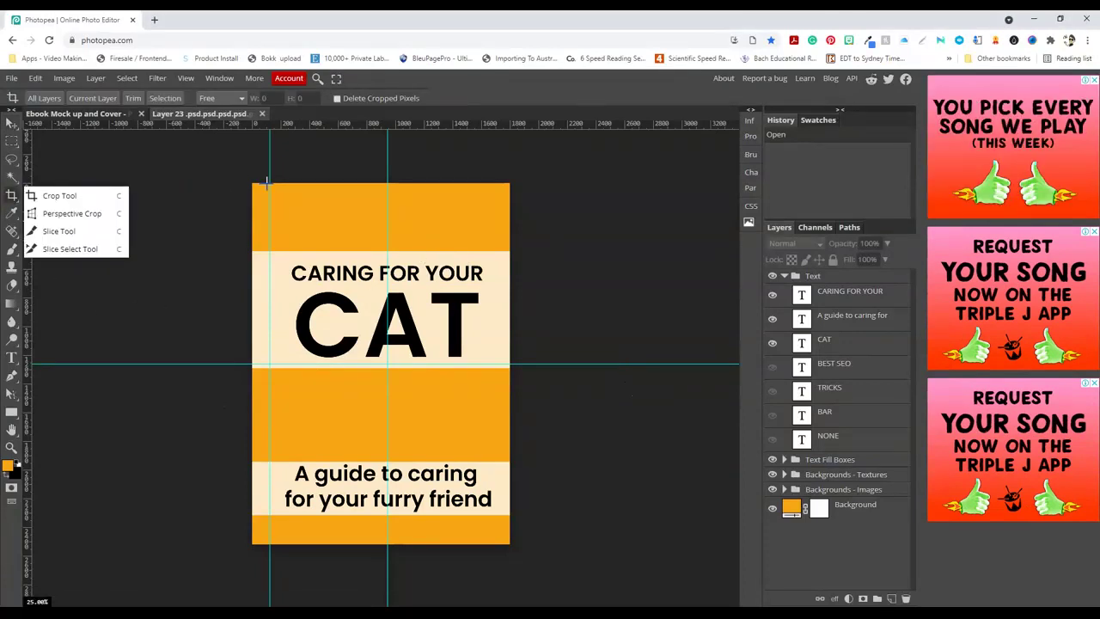
drag(269, 183, 509, 544)
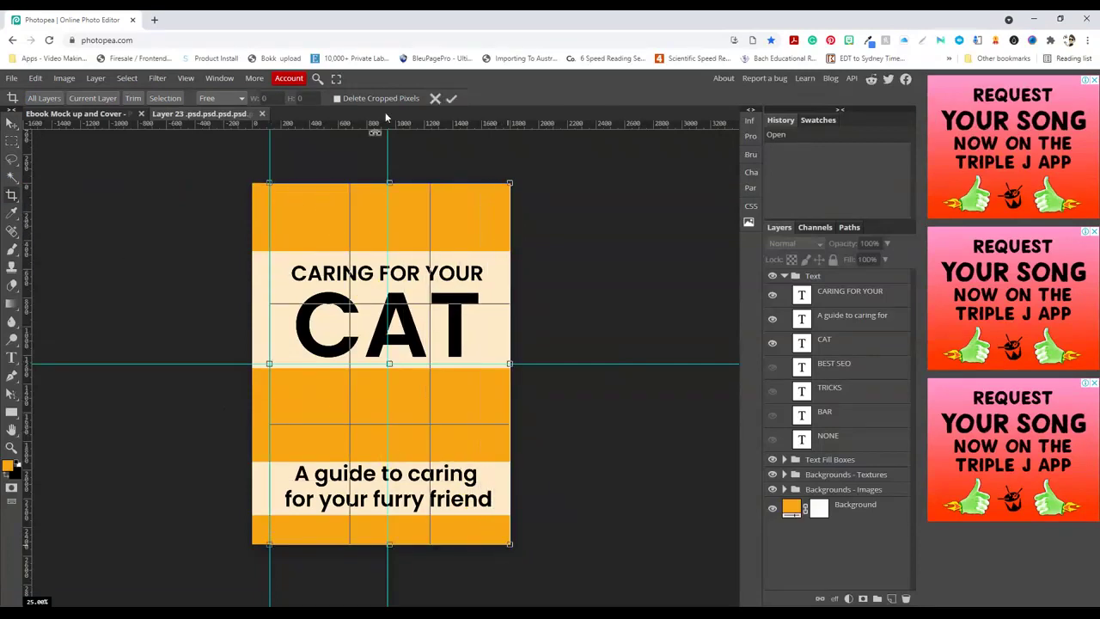
click(451, 99)
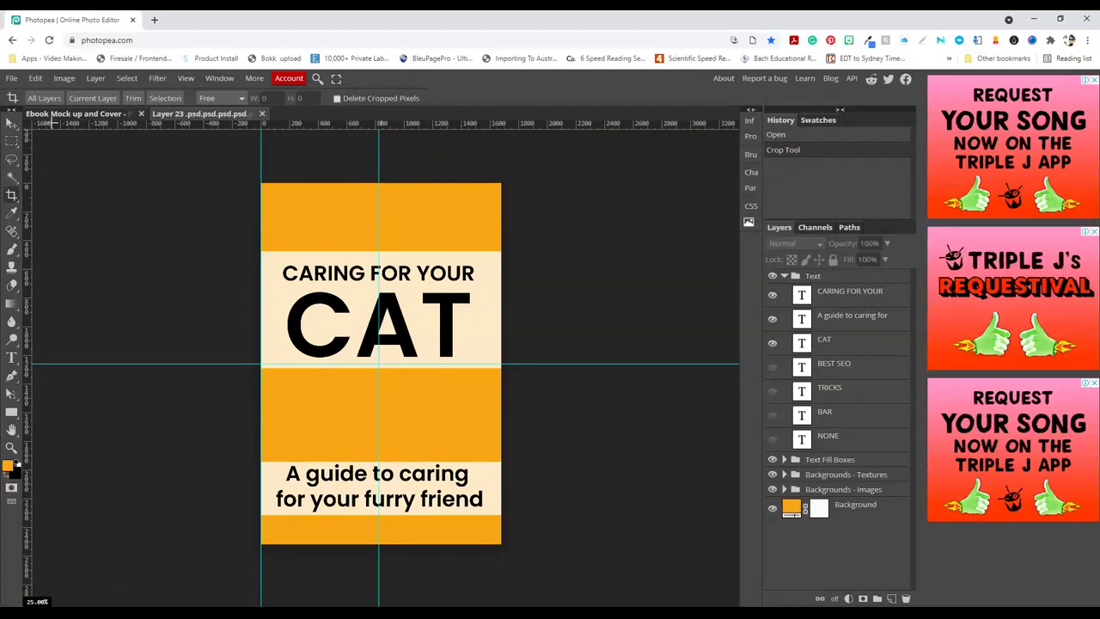
Set up a PDF export of the cover, unlinking the ratio and sizing it 216 × 279 mm
click(12, 78)
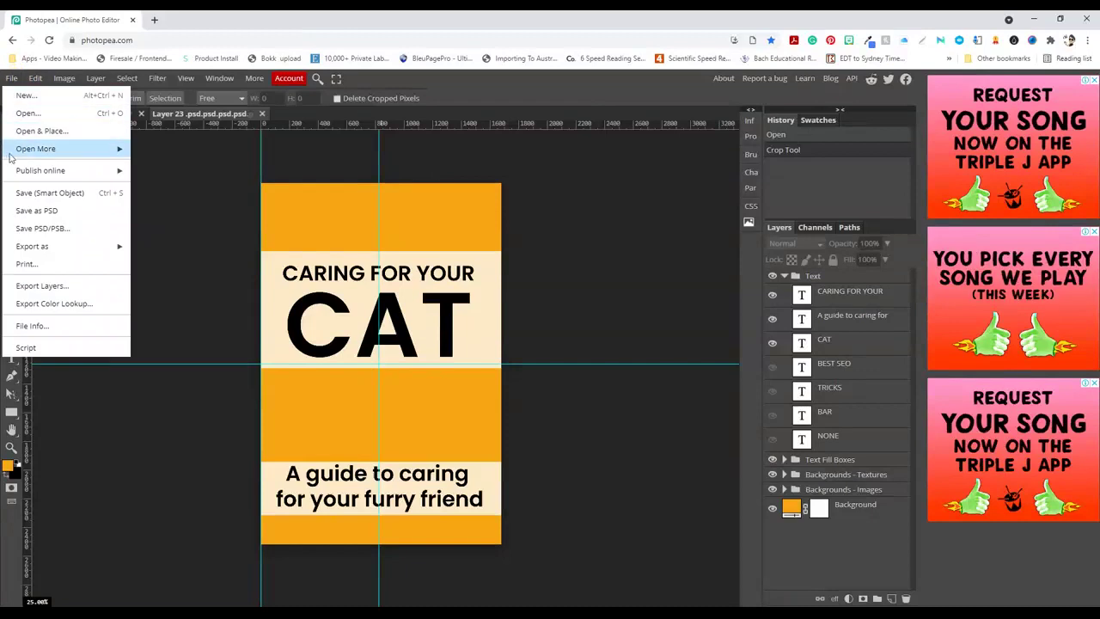
mouse_move(86, 246)
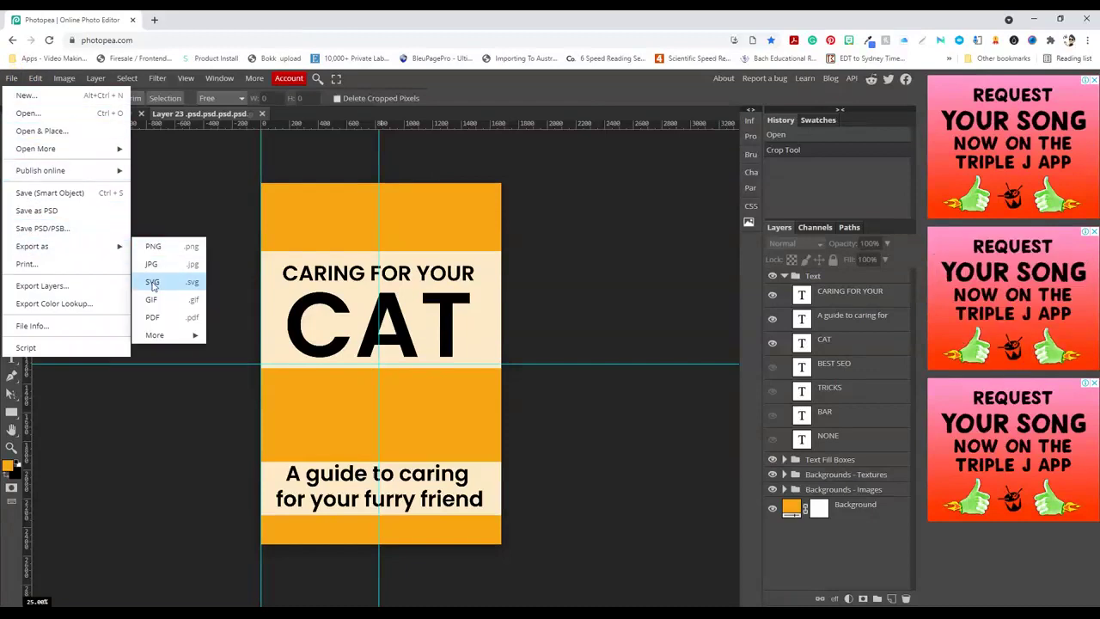
click(153, 317)
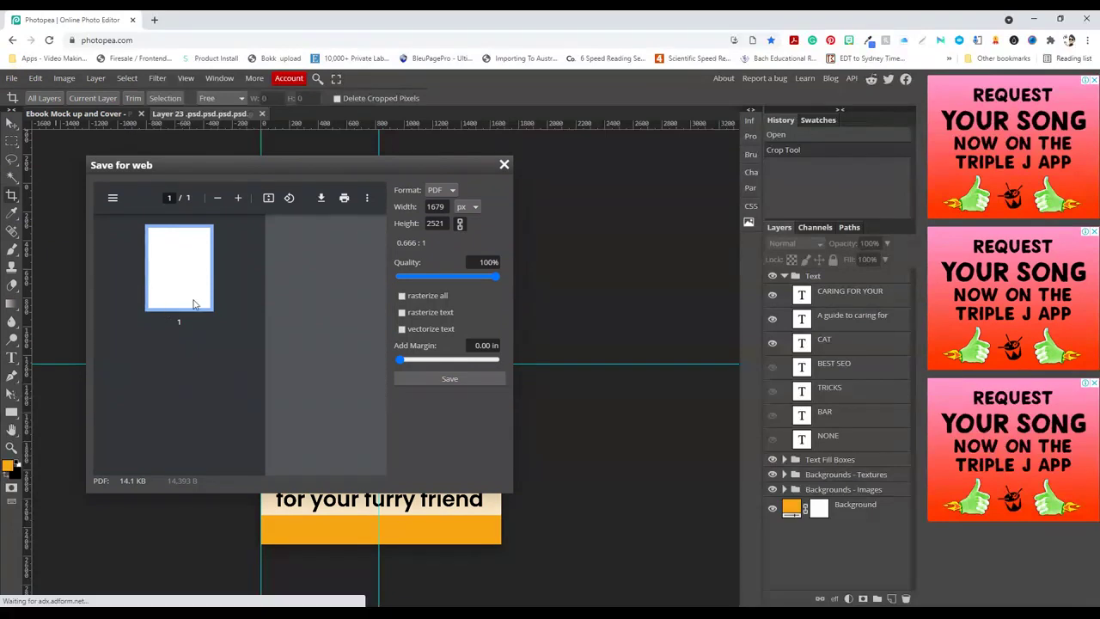
click(460, 223)
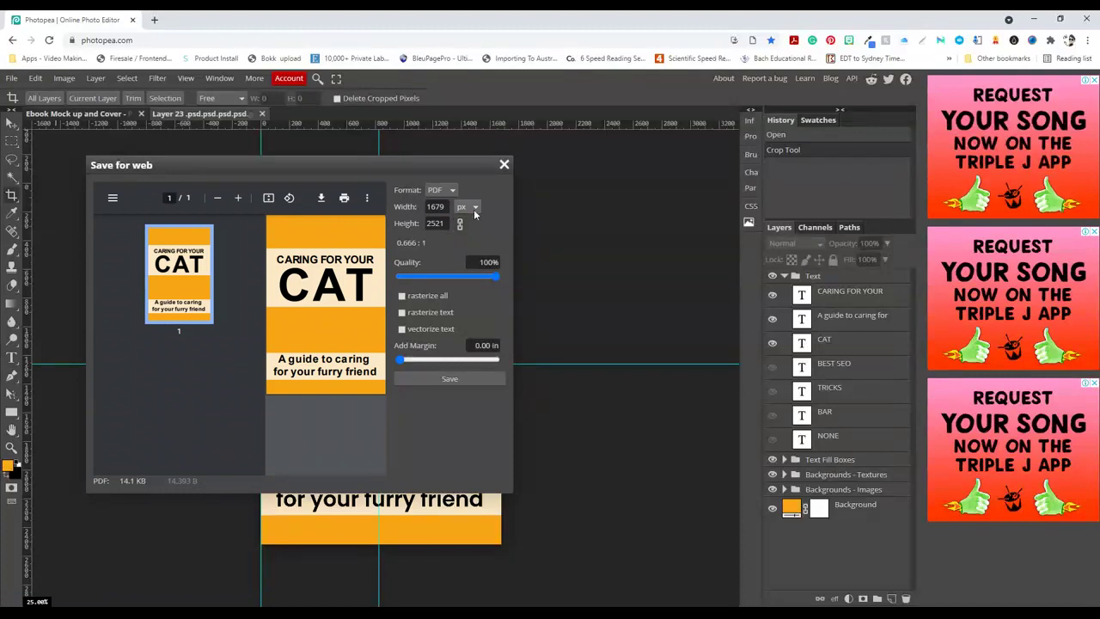
click(475, 207)
click(467, 238)
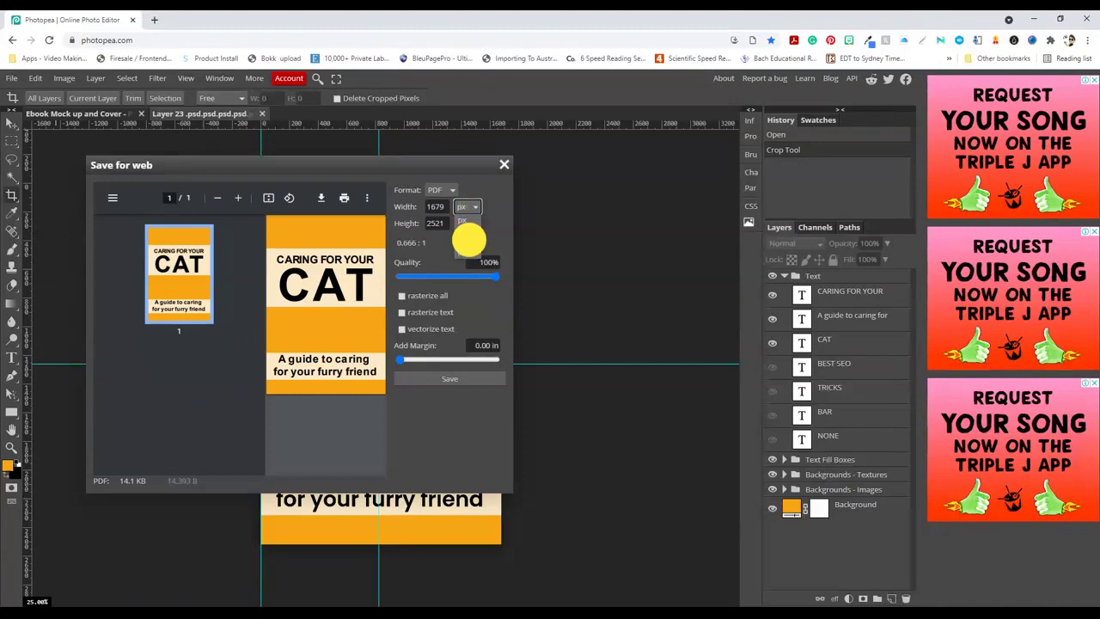
double_click(429, 207)
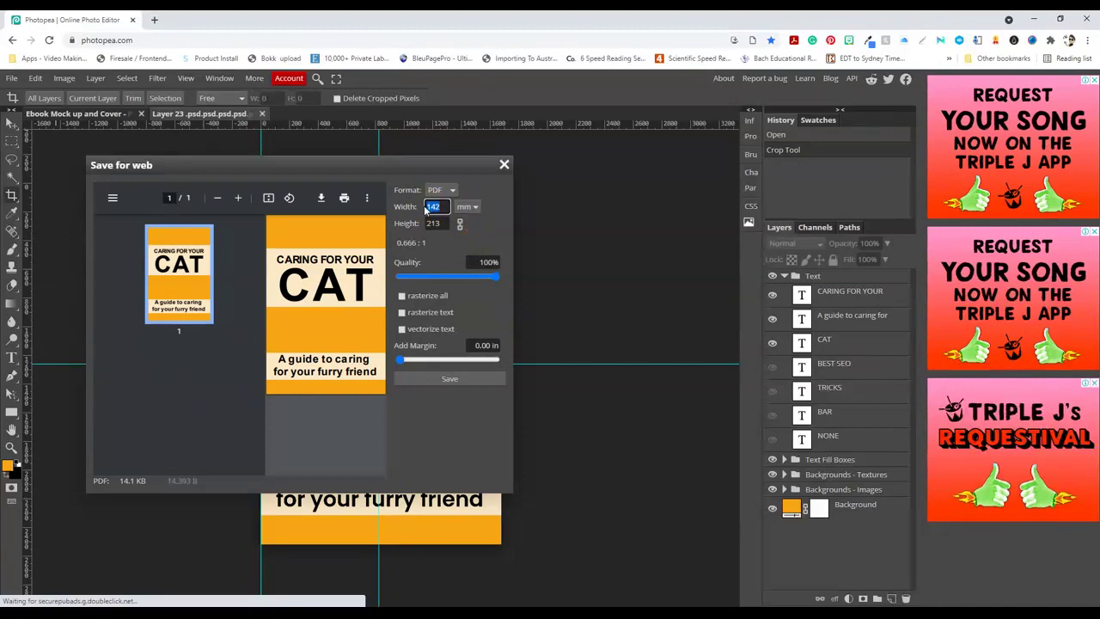
text(210)
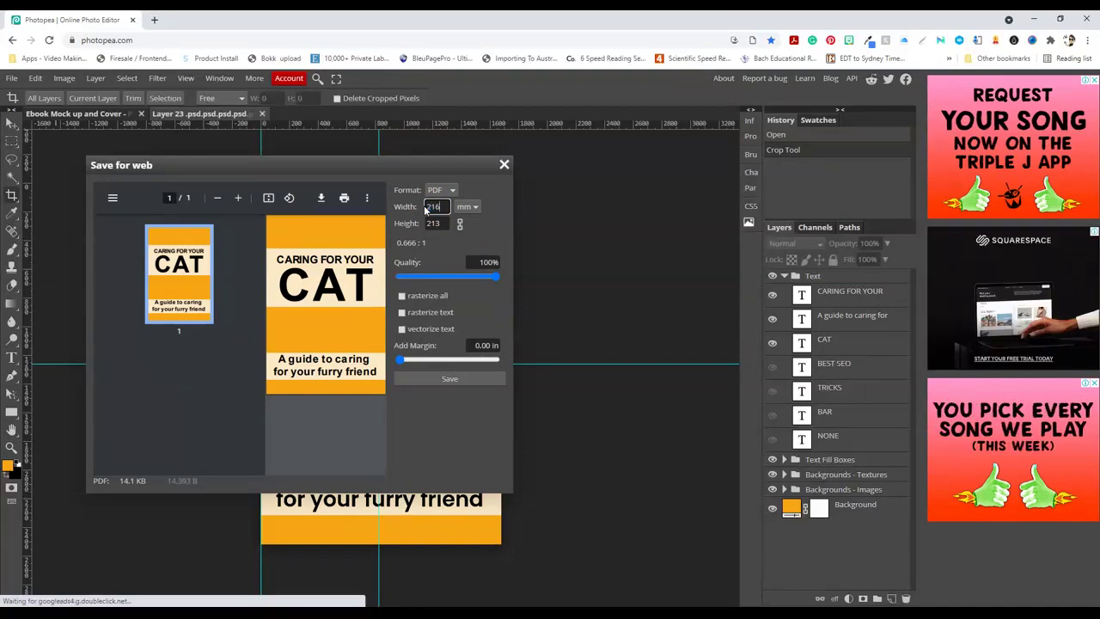
click(438, 222)
drag(439, 222, 417, 218)
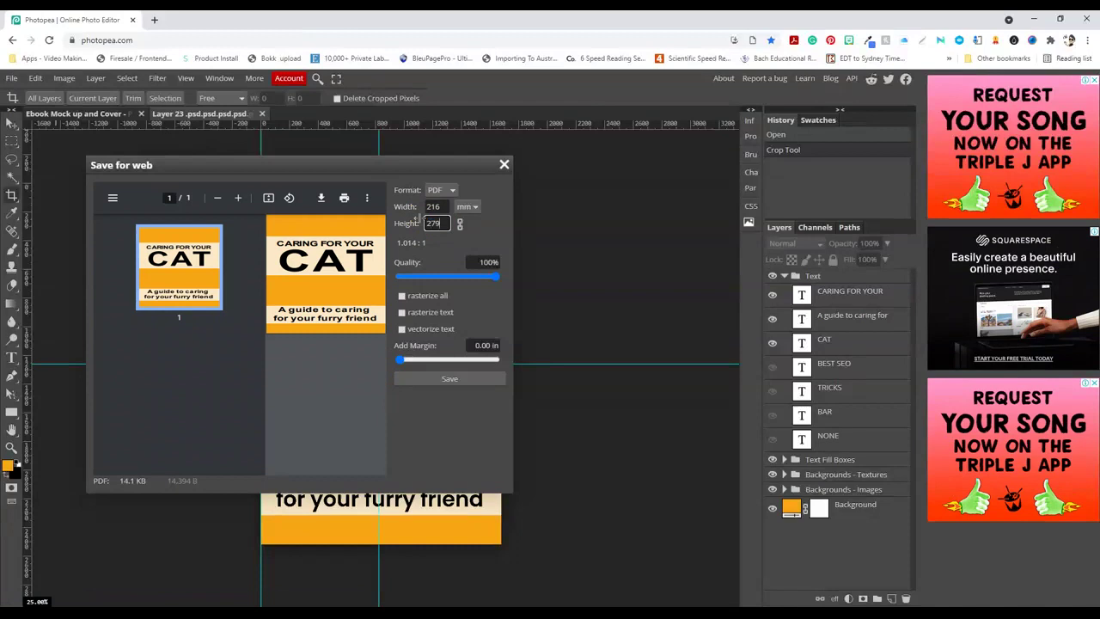
click(448, 380)
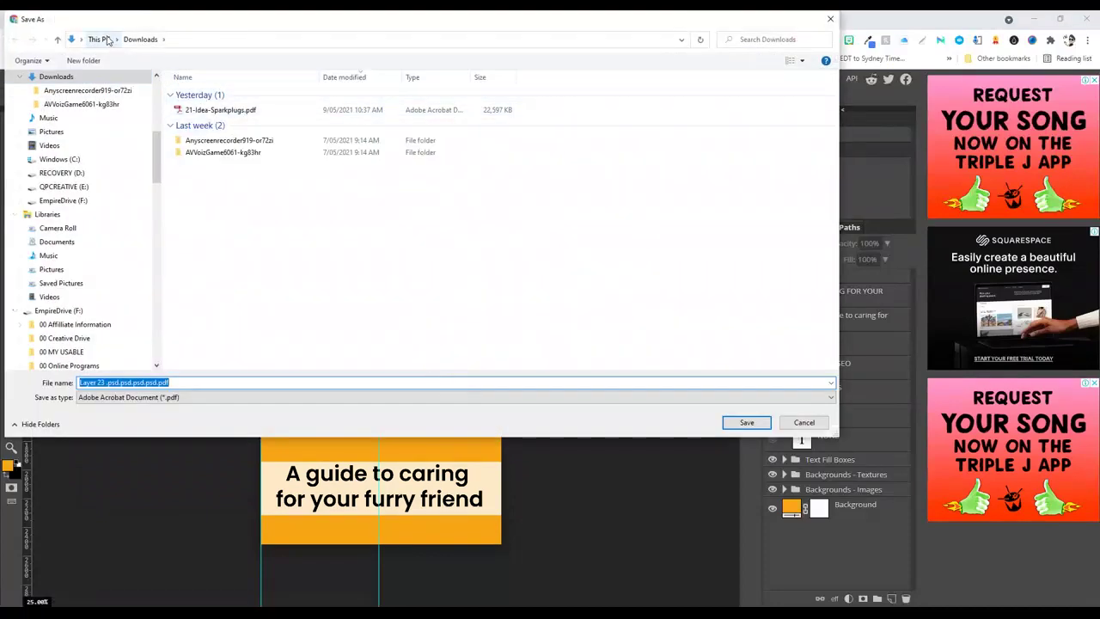
Save the PDF as 'NEw Cover.pdf' in My First Funnel Project Folder > Final Graphics
click(105, 40)
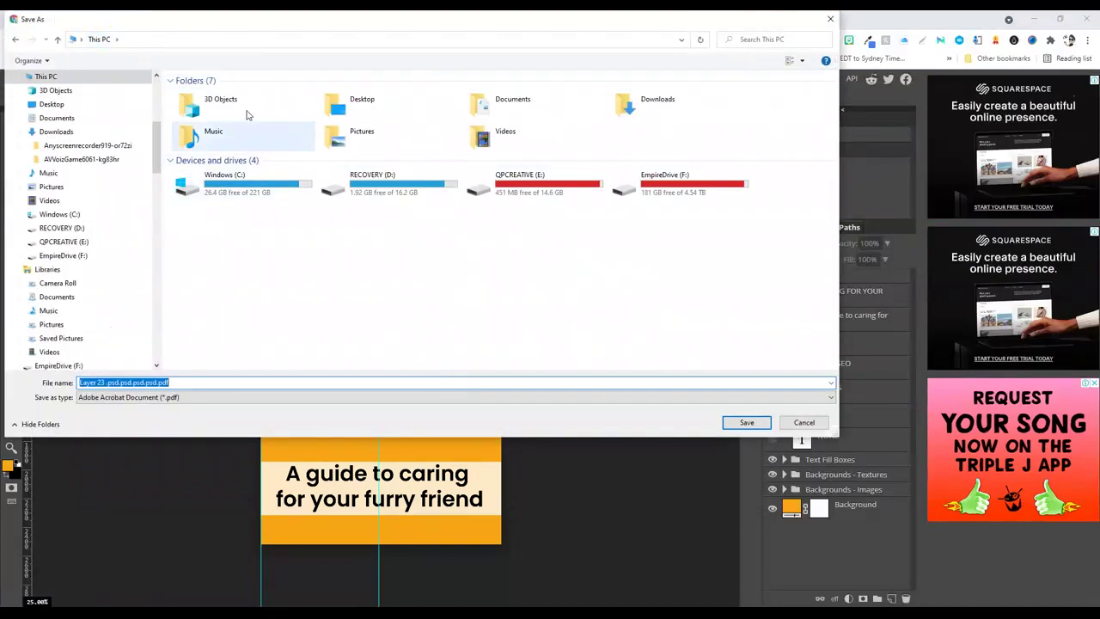
click(50, 99)
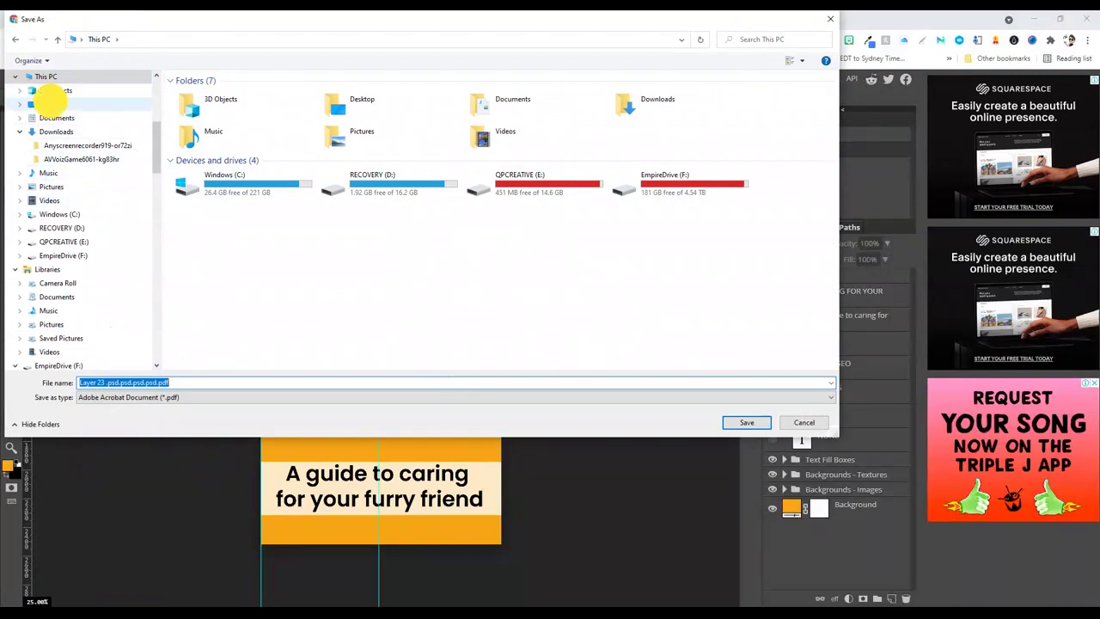
double_click(211, 105)
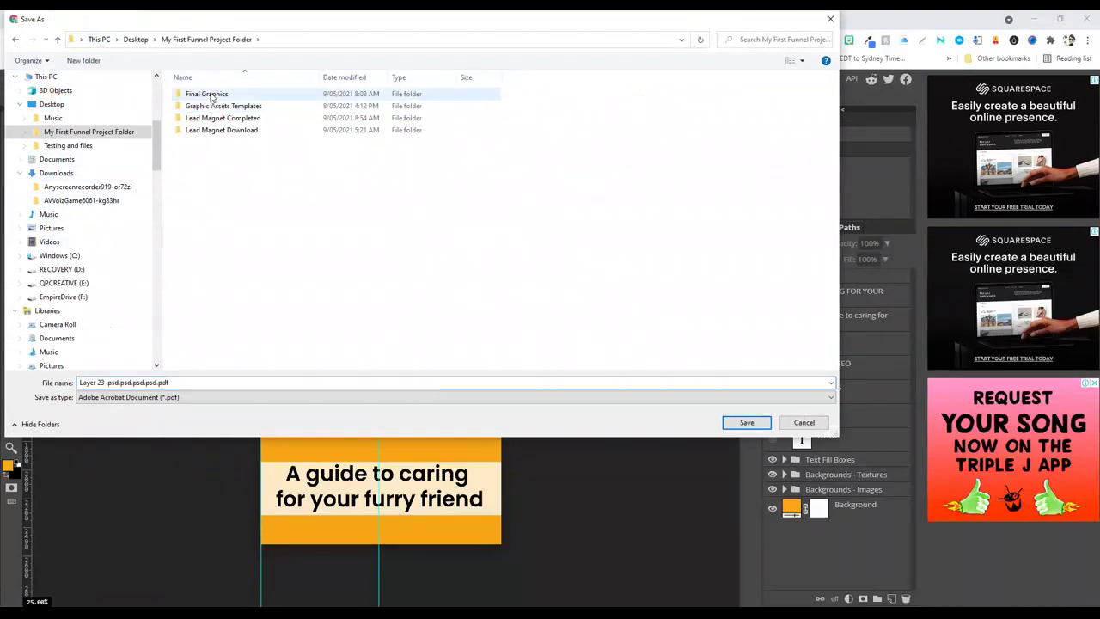
double_click(214, 95)
click(288, 208)
click(120, 383)
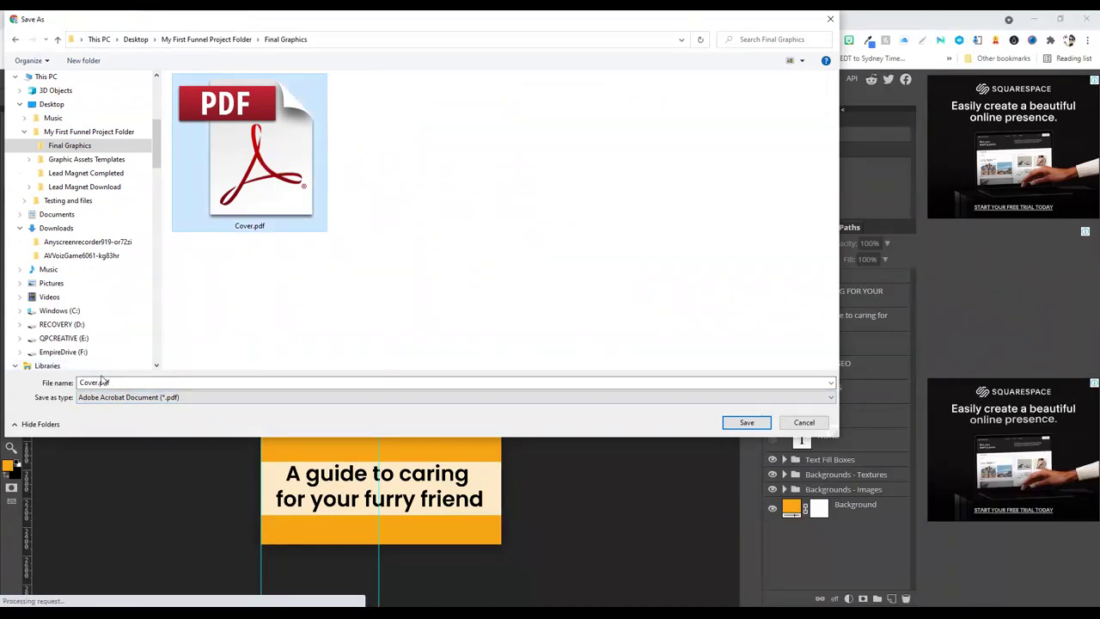
double_click(97, 382)
click(97, 382)
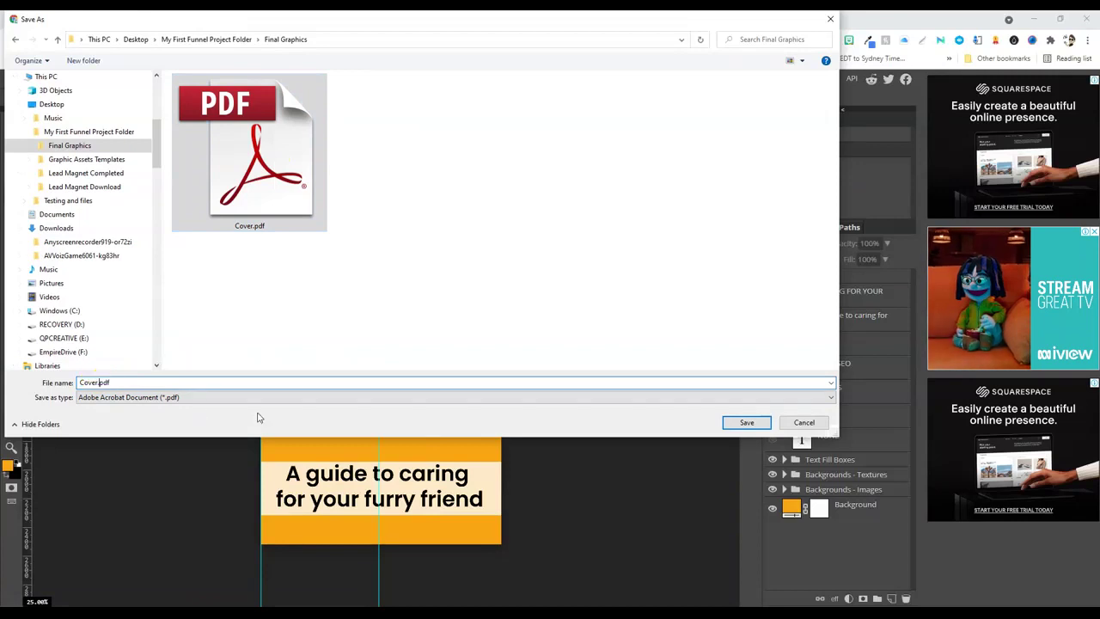
text(NEw)
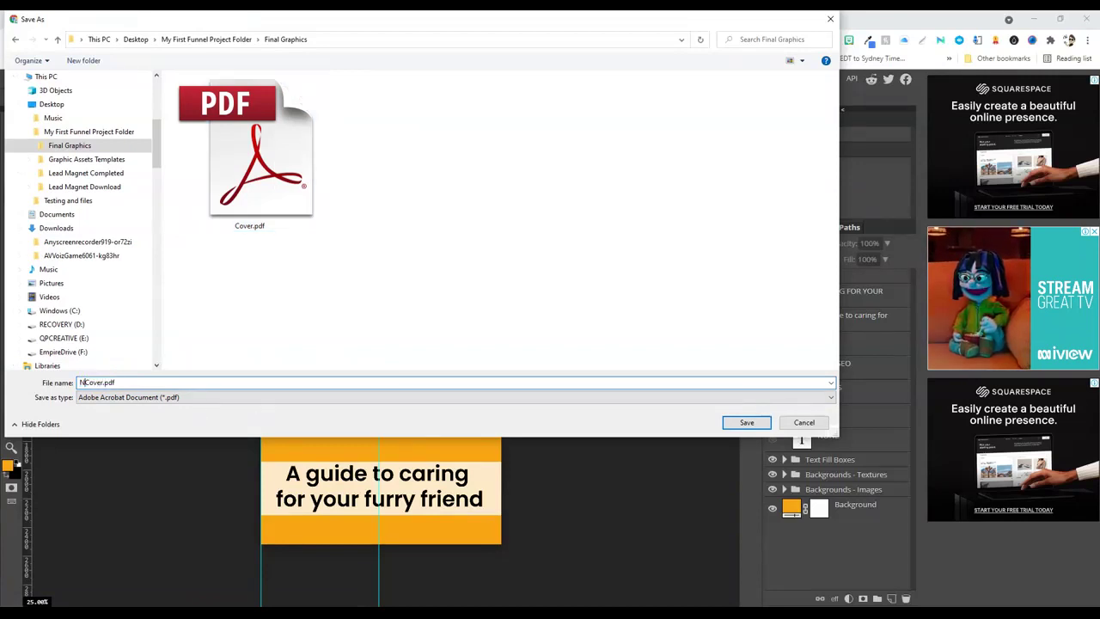
click(751, 422)
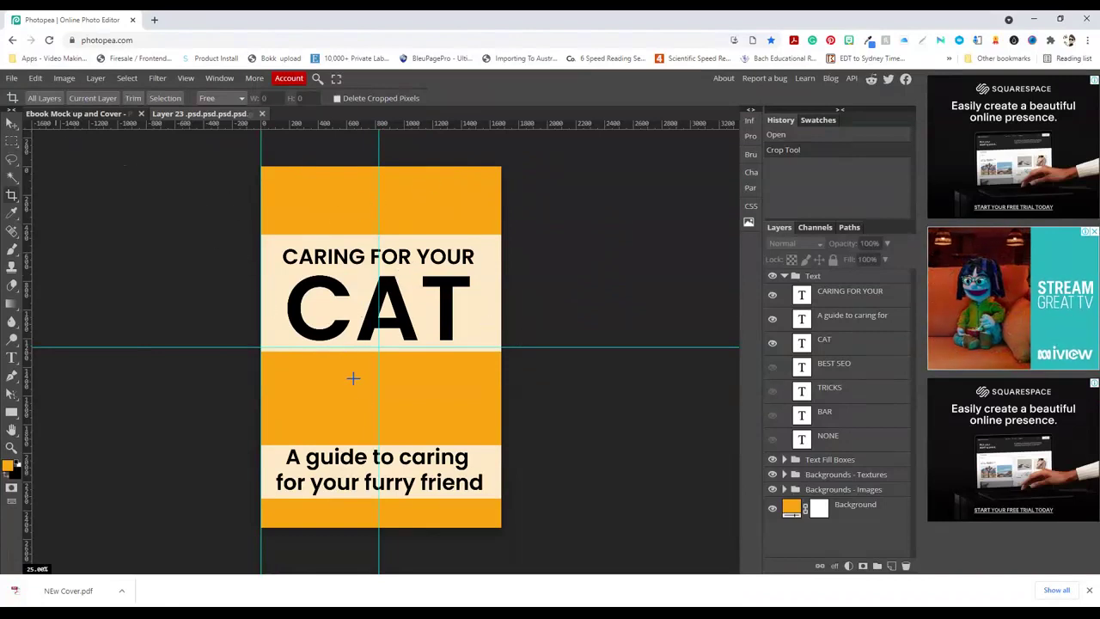
Undo the crop so the flat cover's full canvas is restored
click(33, 79)
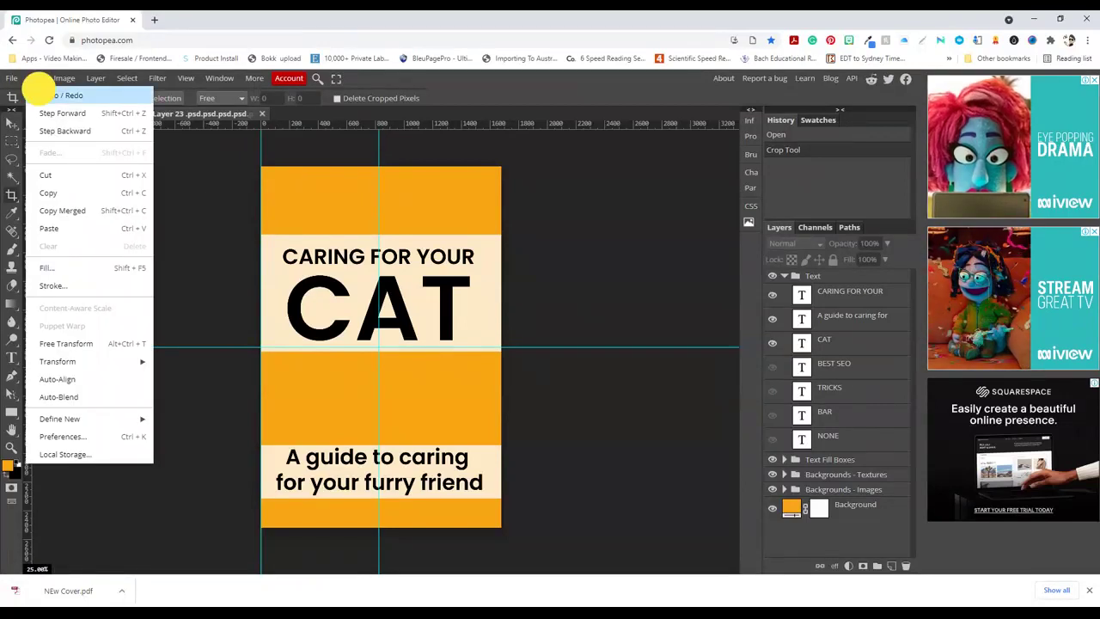
click(39, 95)
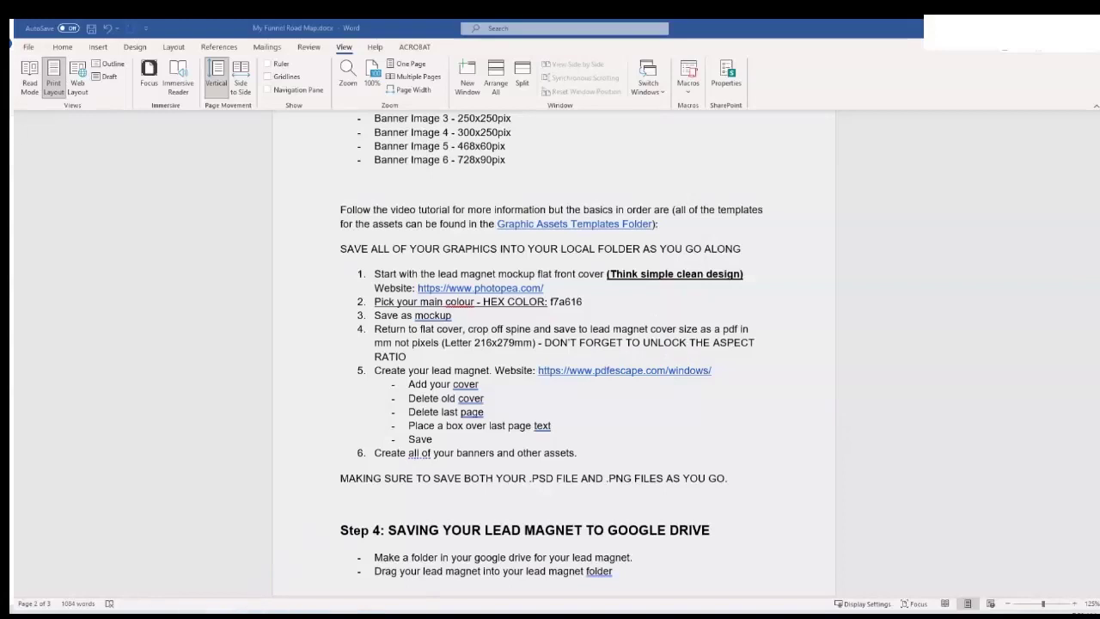
Switch from Word to the Chrome window showing the PDFescape home page
click(185, 567)
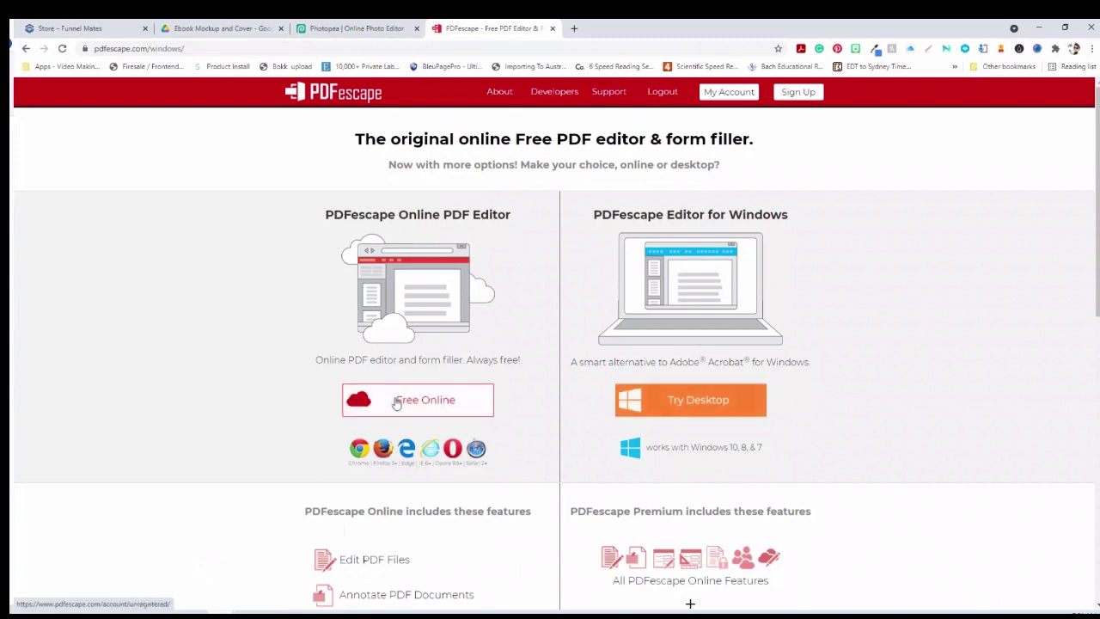
Upload Cover.pdf from Final Graphics into PDFescape's free online editor and zoom to 50%
click(440, 402)
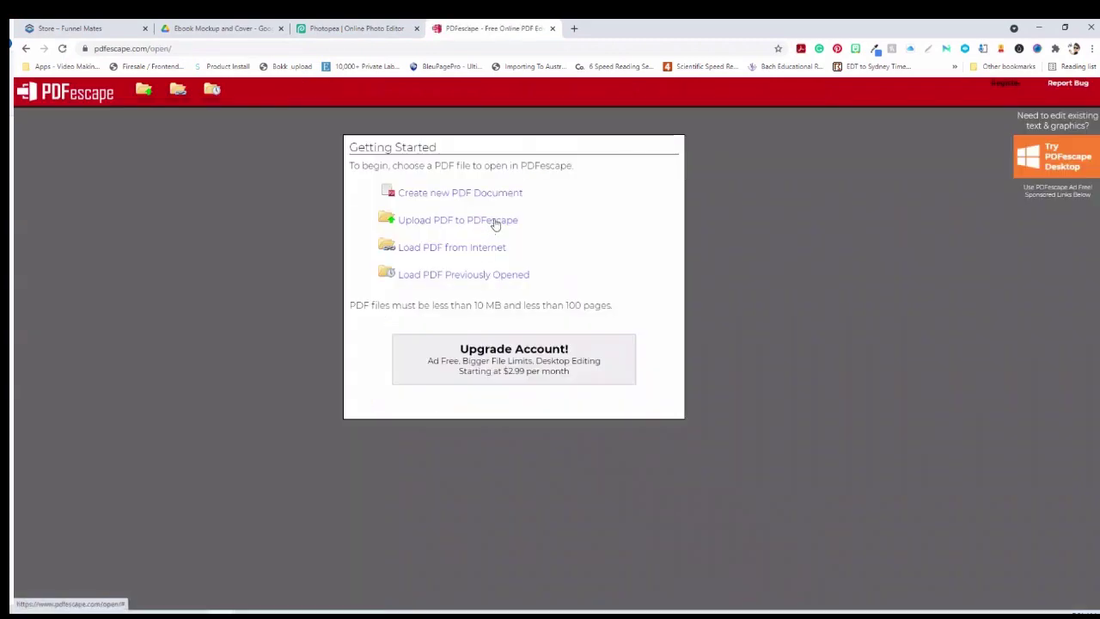
click(495, 221)
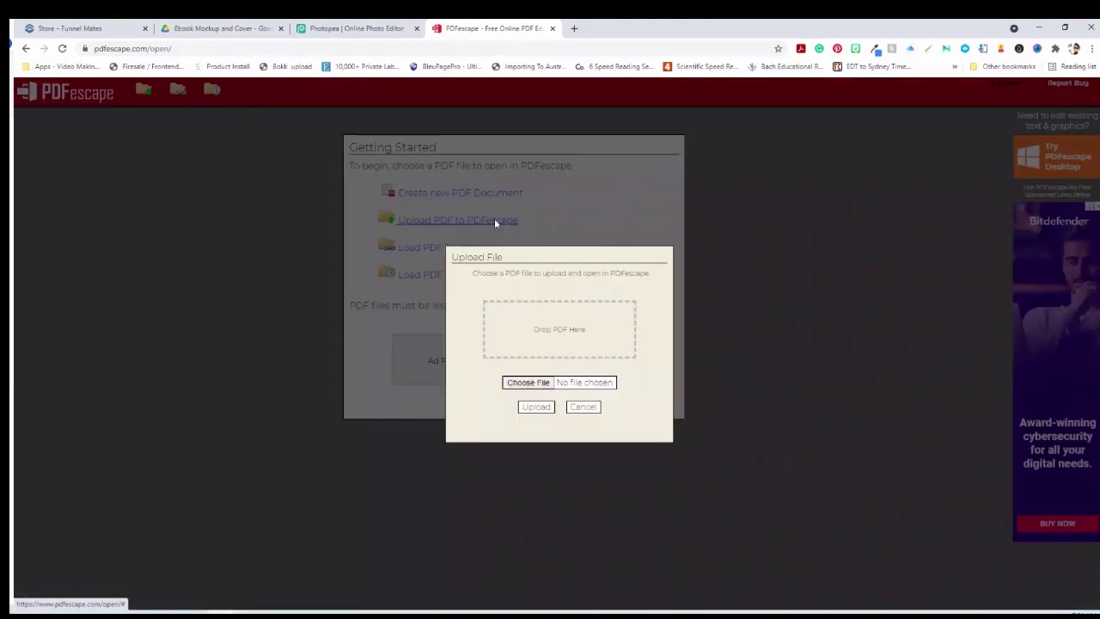
click(529, 383)
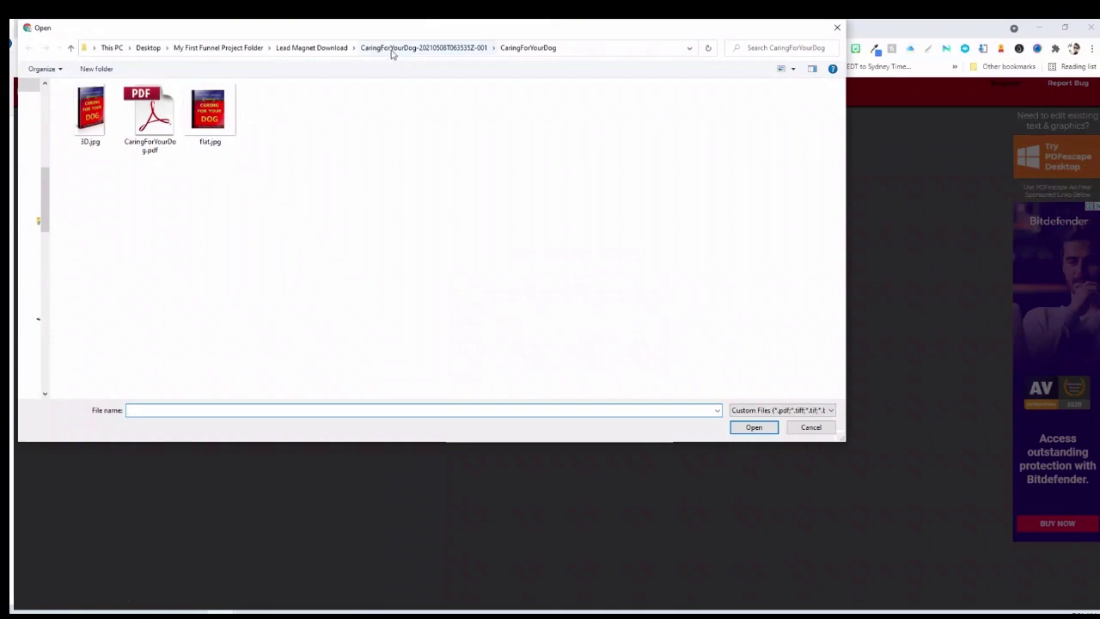
click(237, 50)
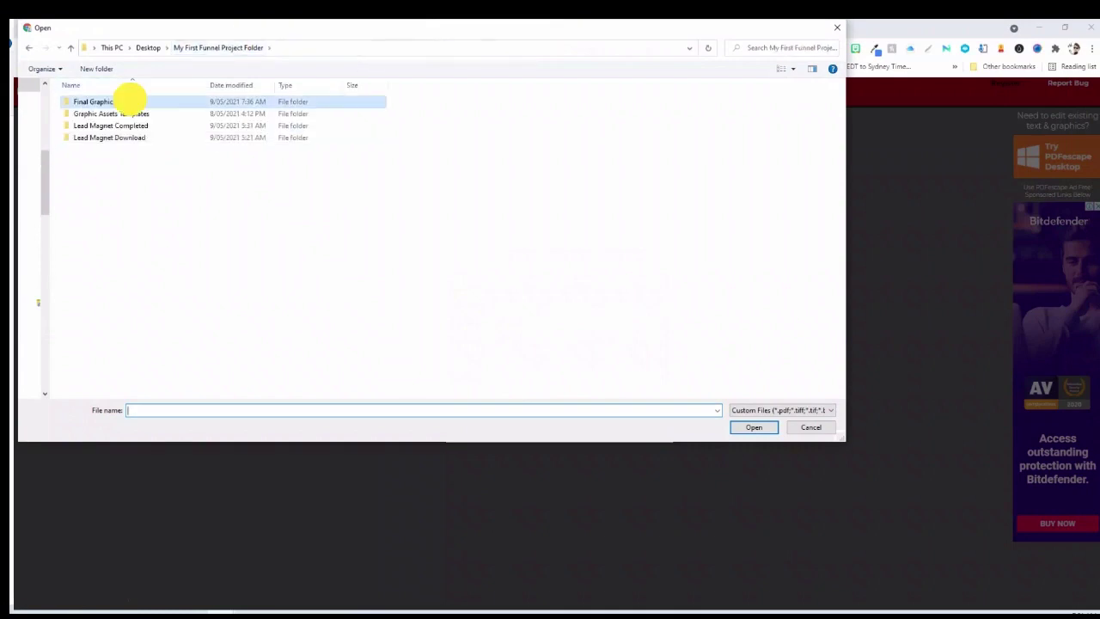
double_click(130, 101)
click(89, 110)
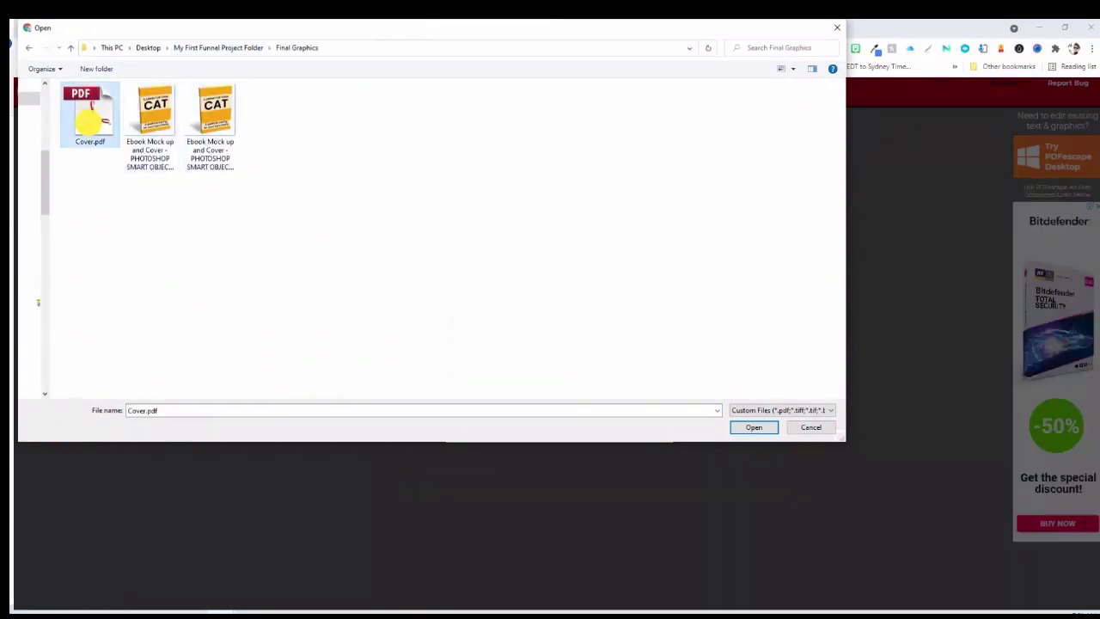
click(749, 426)
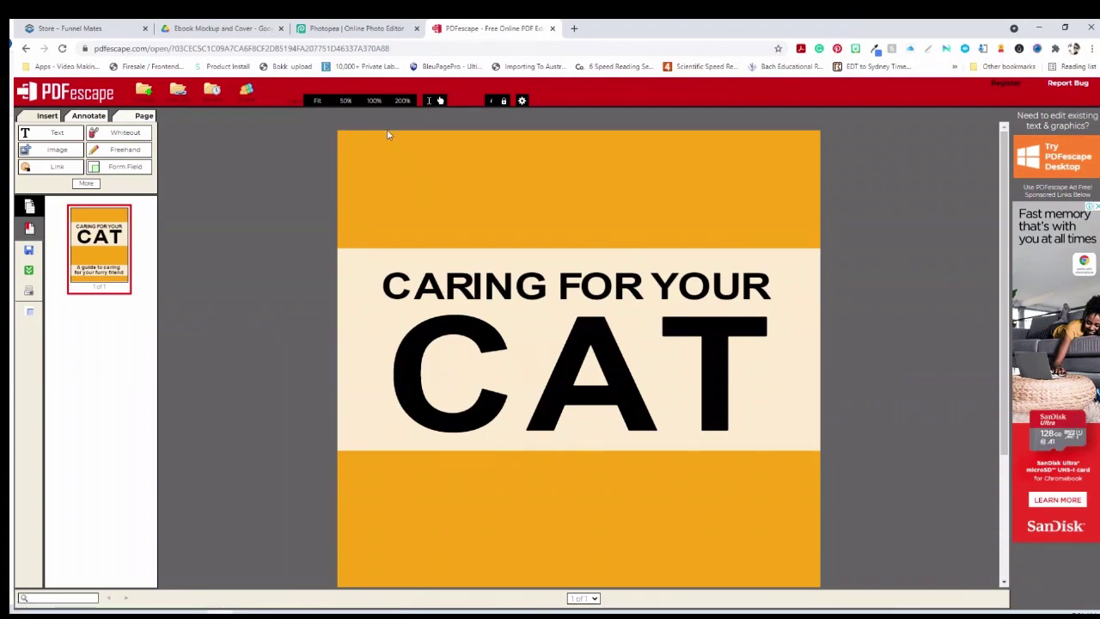
click(346, 100)
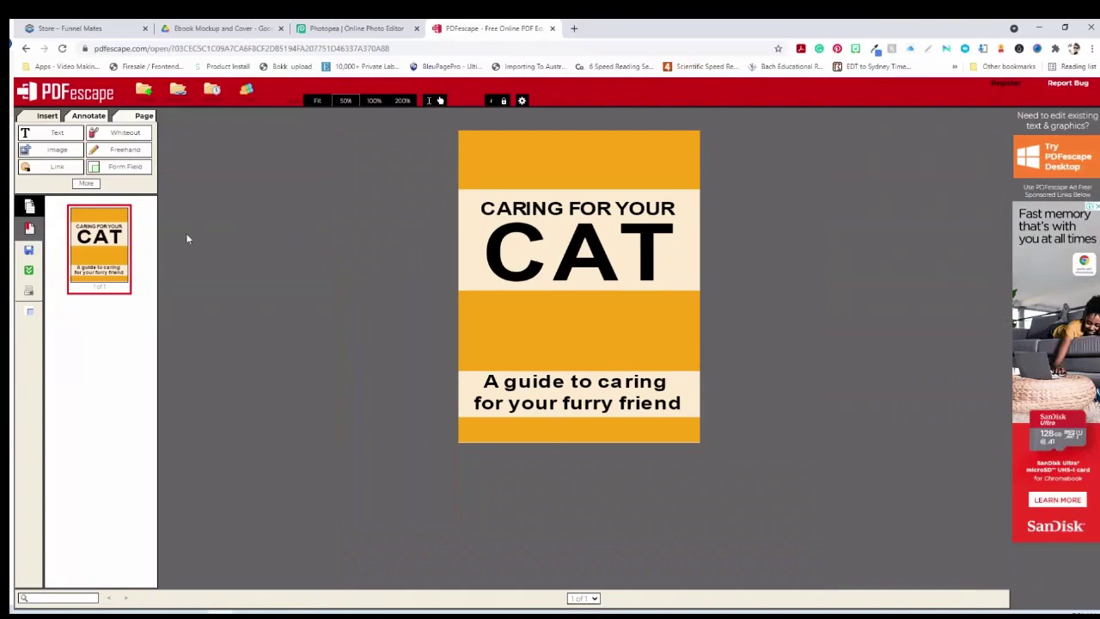
click(89, 116)
Append CaringForYourDog.pdf from the Lead Magnet Download folder after the cat cover page
click(142, 116)
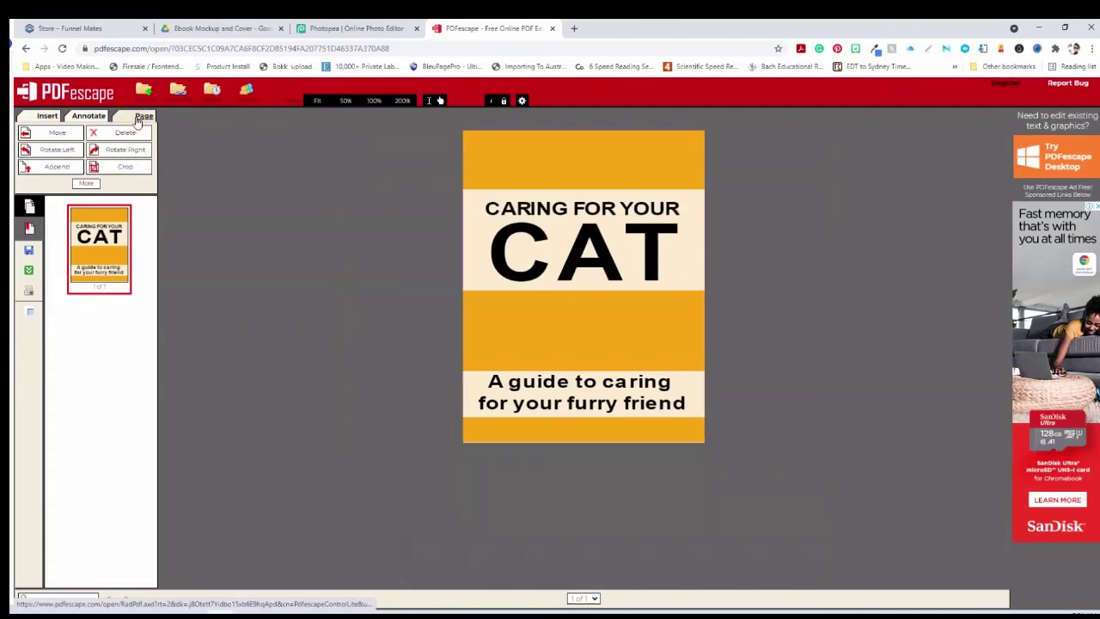
click(58, 168)
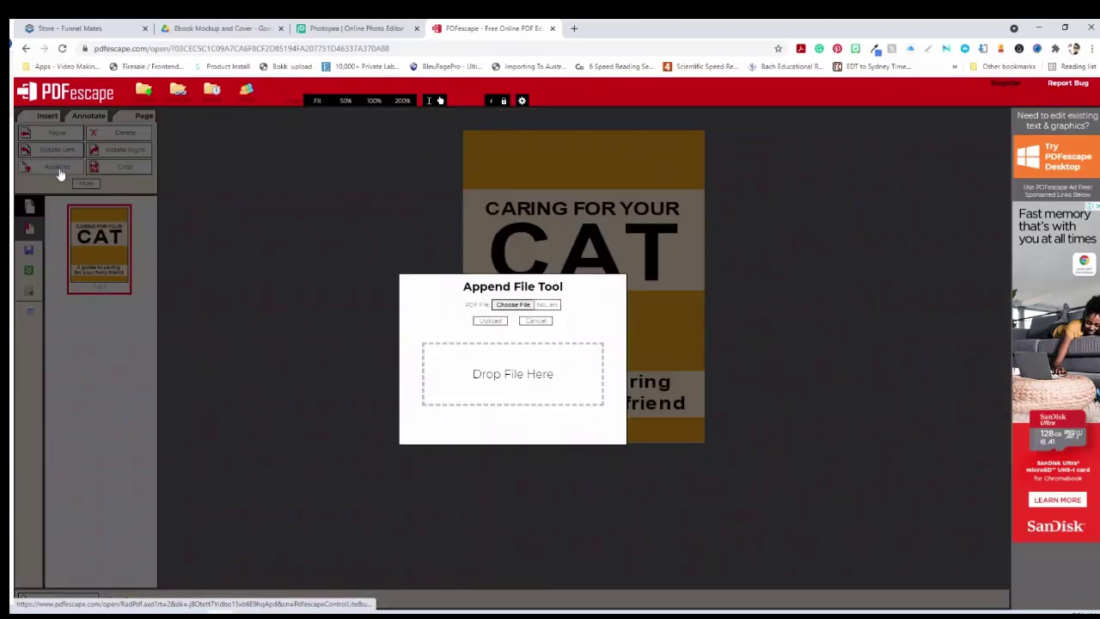
click(504, 303)
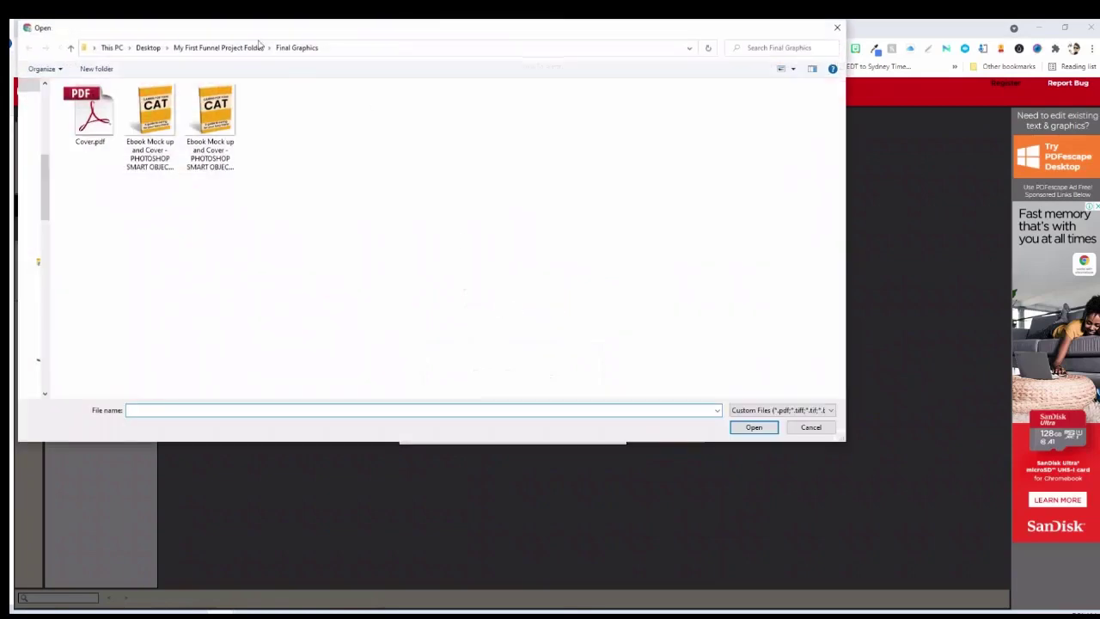
click(237, 47)
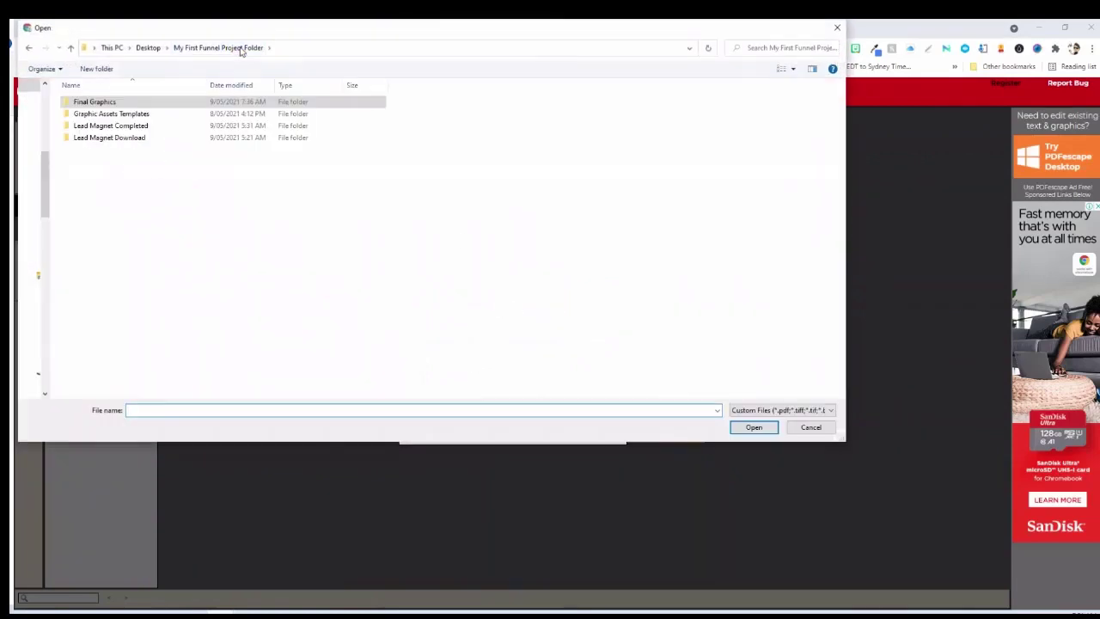
double_click(129, 127)
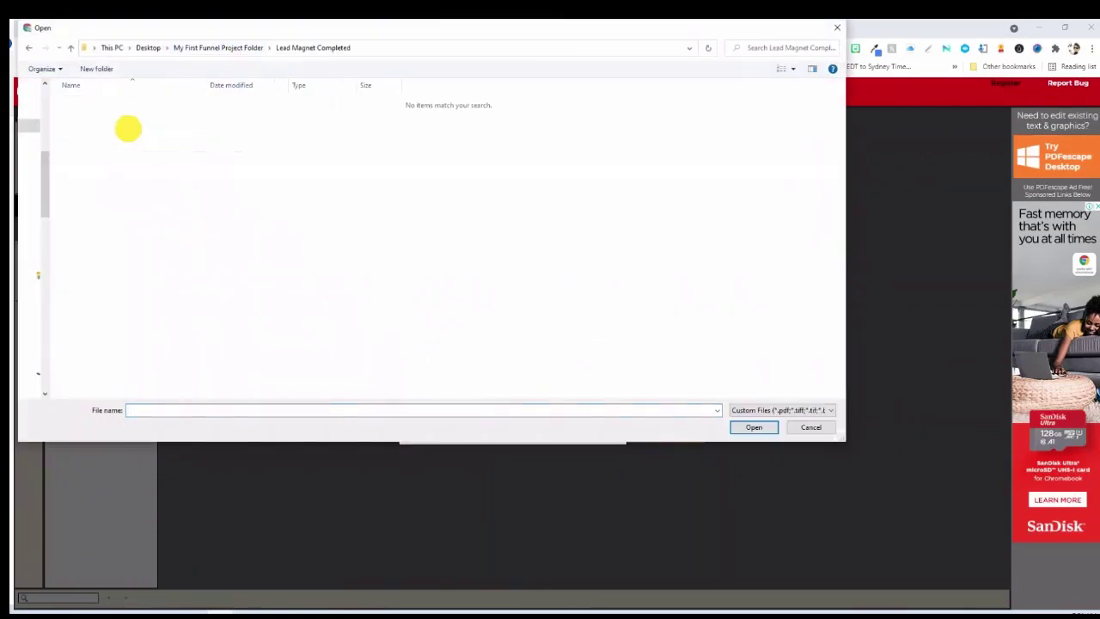
click(239, 47)
double_click(116, 136)
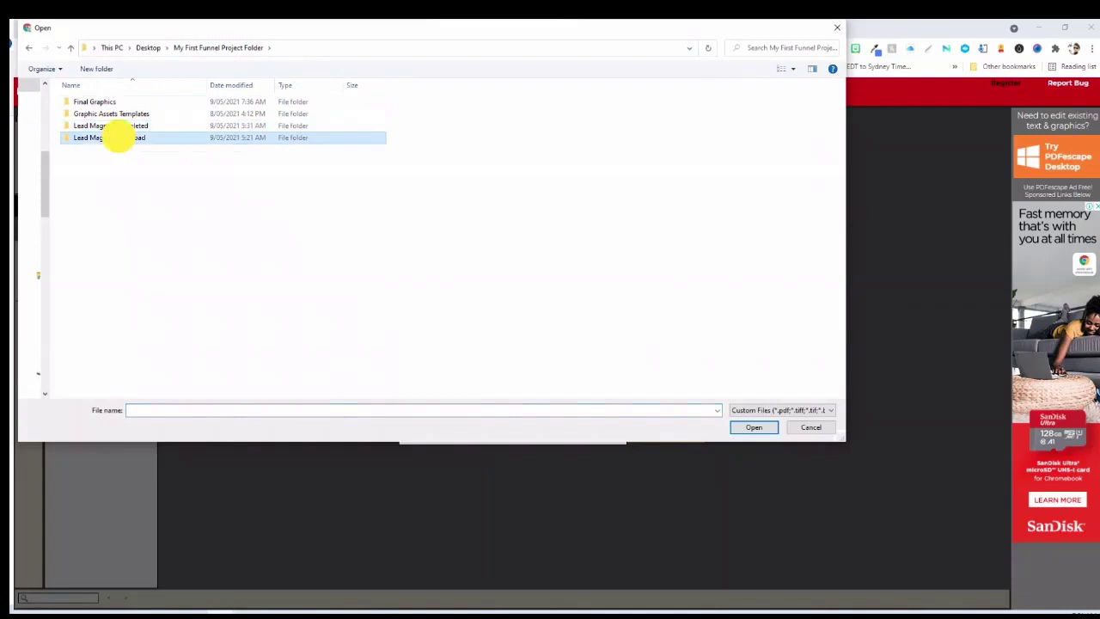
click(125, 102)
double_click(125, 102)
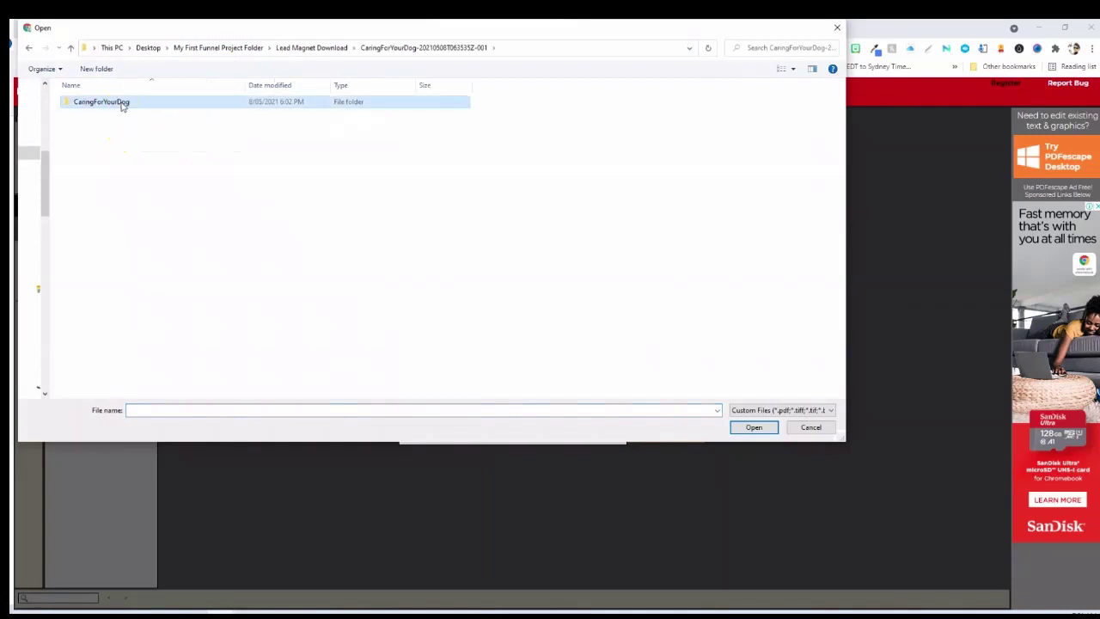
double_click(116, 102)
click(139, 126)
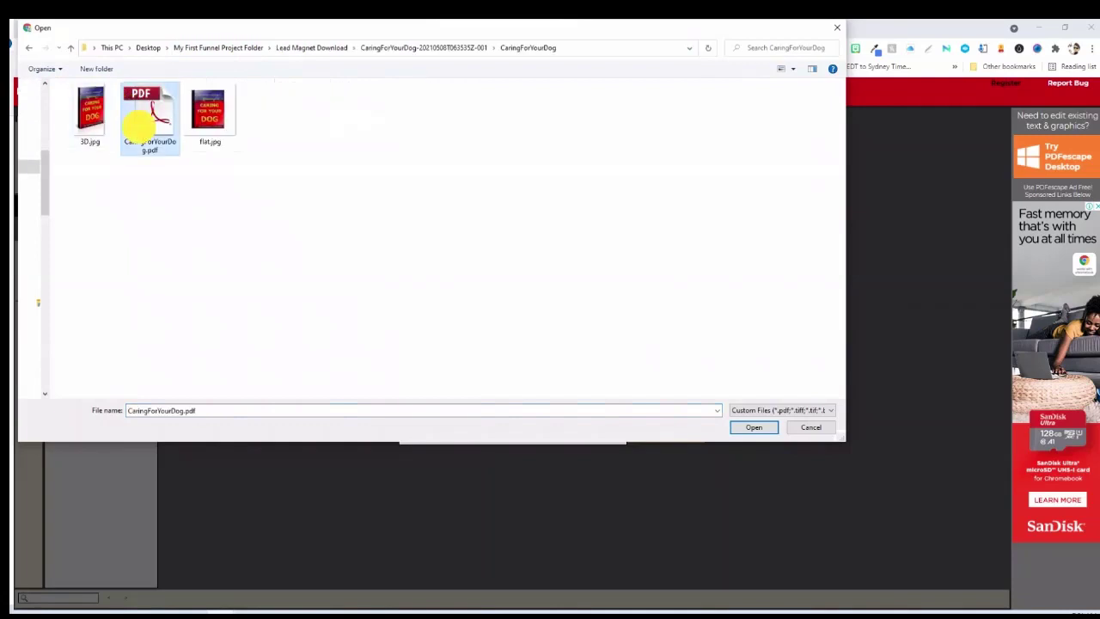
click(747, 427)
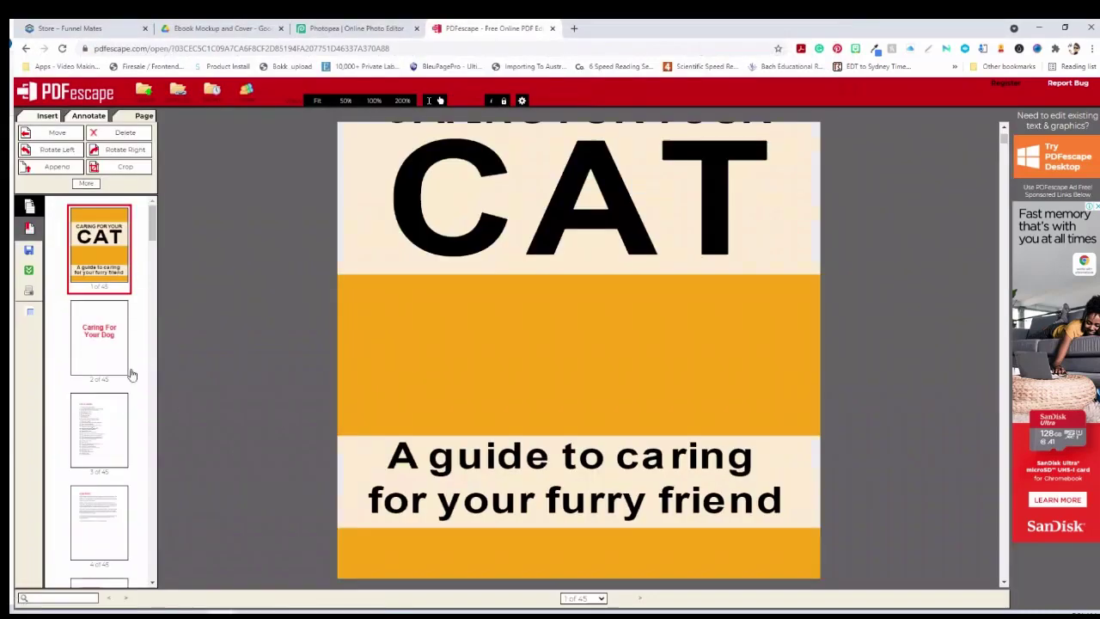
Delete page 2, the old Caring For Your Dog title page
click(95, 339)
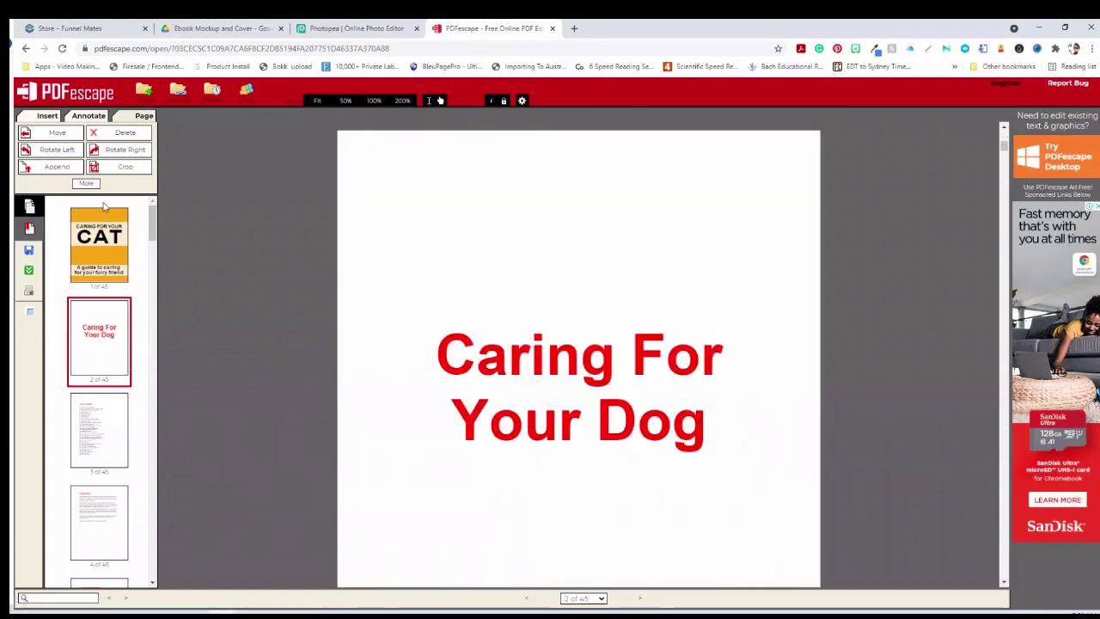
click(116, 132)
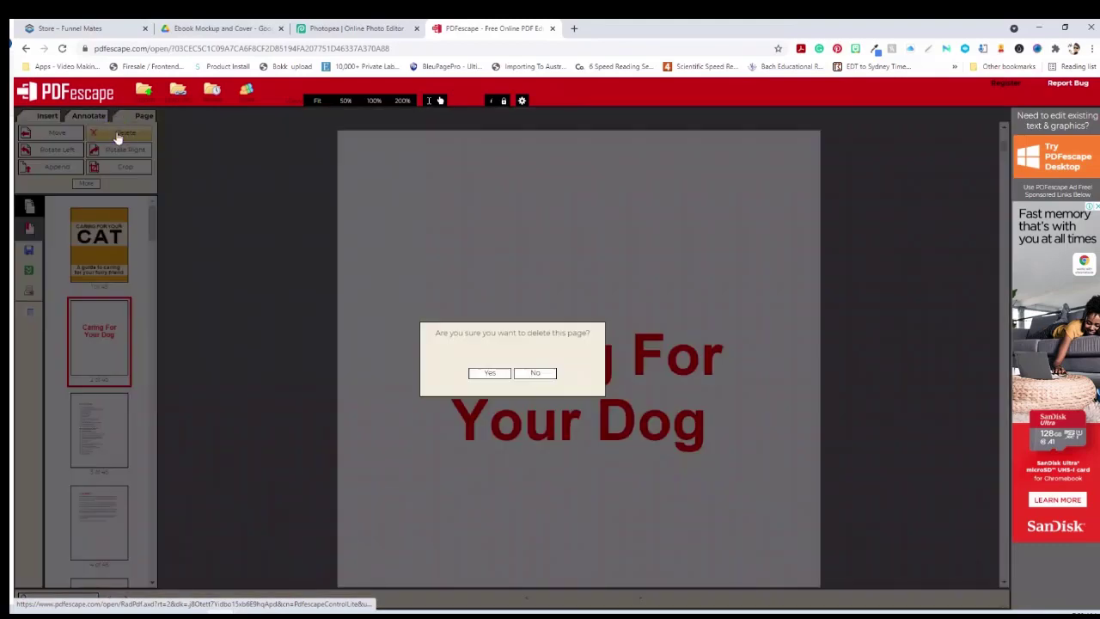
click(483, 372)
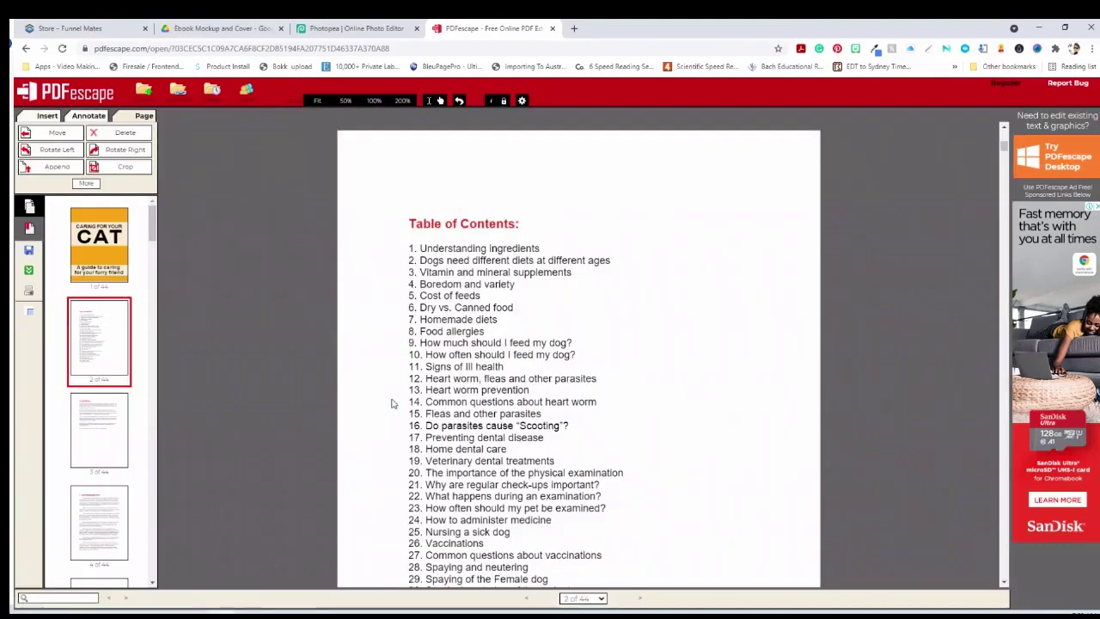
Delete the final 'Resources for you' page, leaving 43 pages
click(103, 243)
click(102, 325)
drag(155, 222, 153, 565)
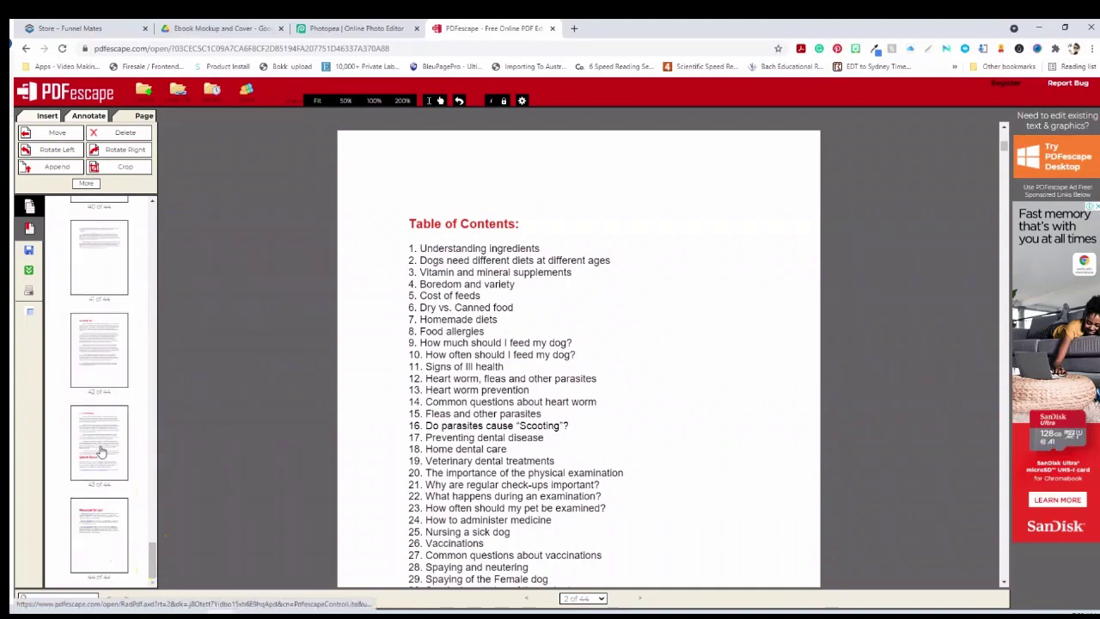
click(101, 450)
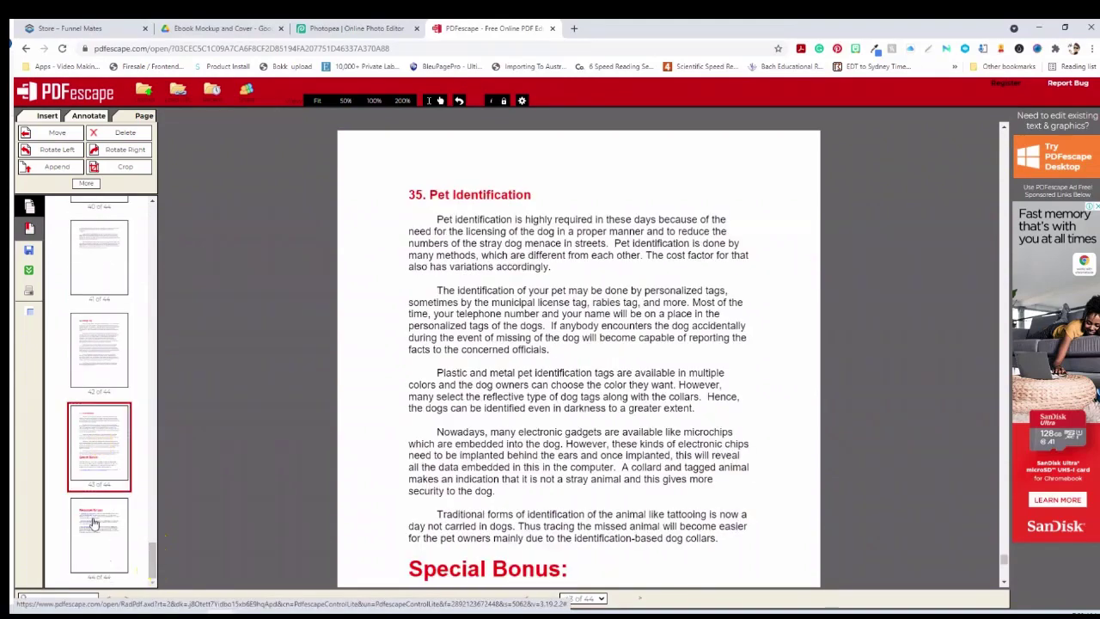
click(95, 522)
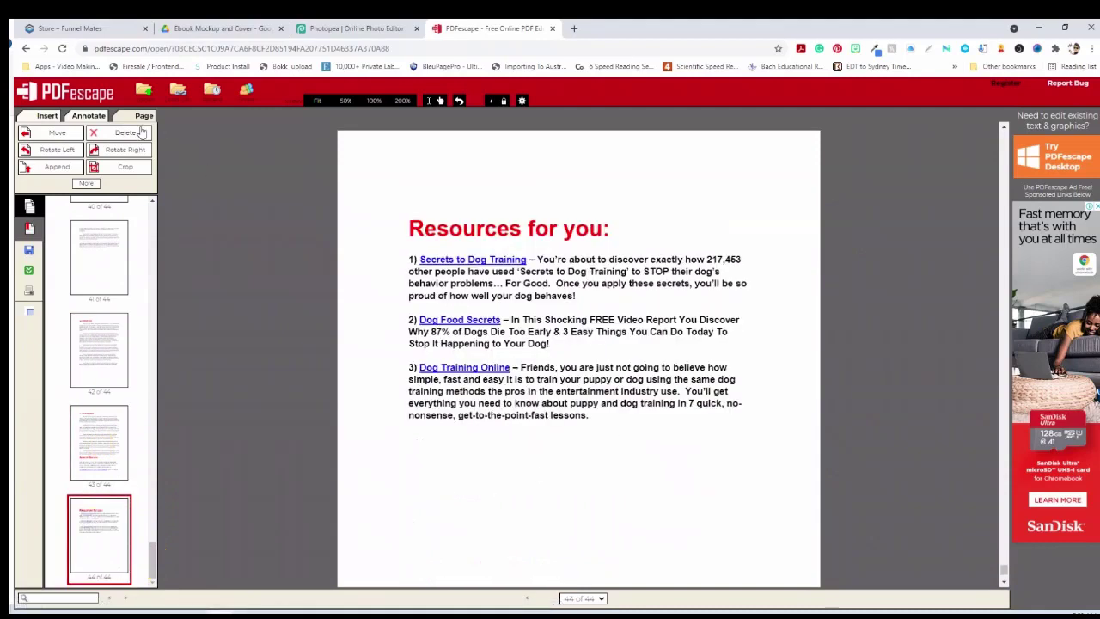
click(120, 132)
click(484, 371)
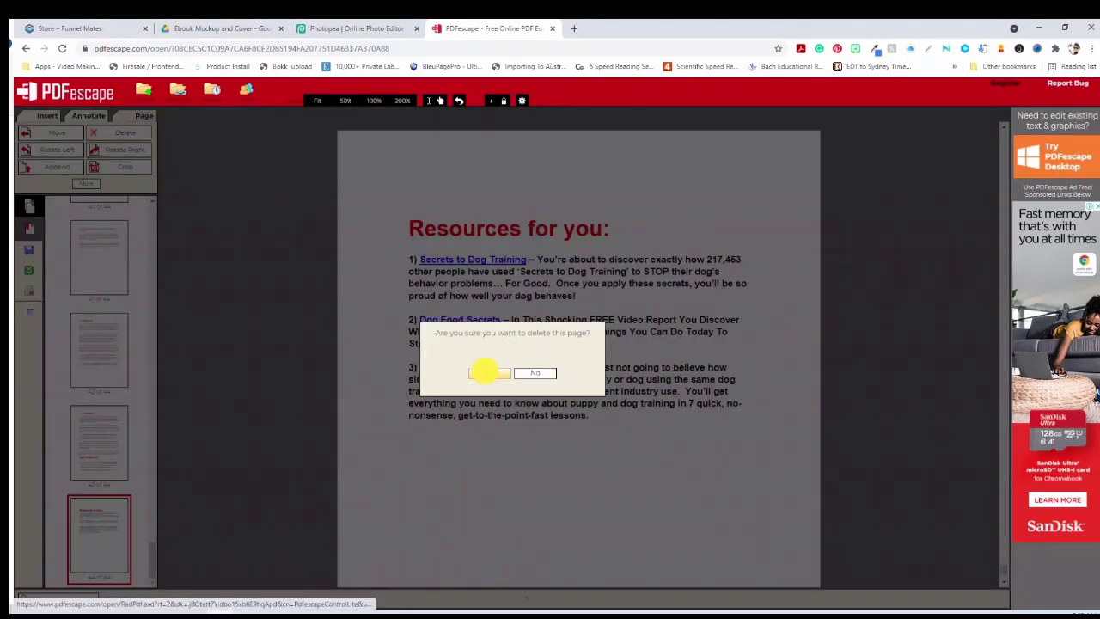
scroll(479, 430, down, 2)
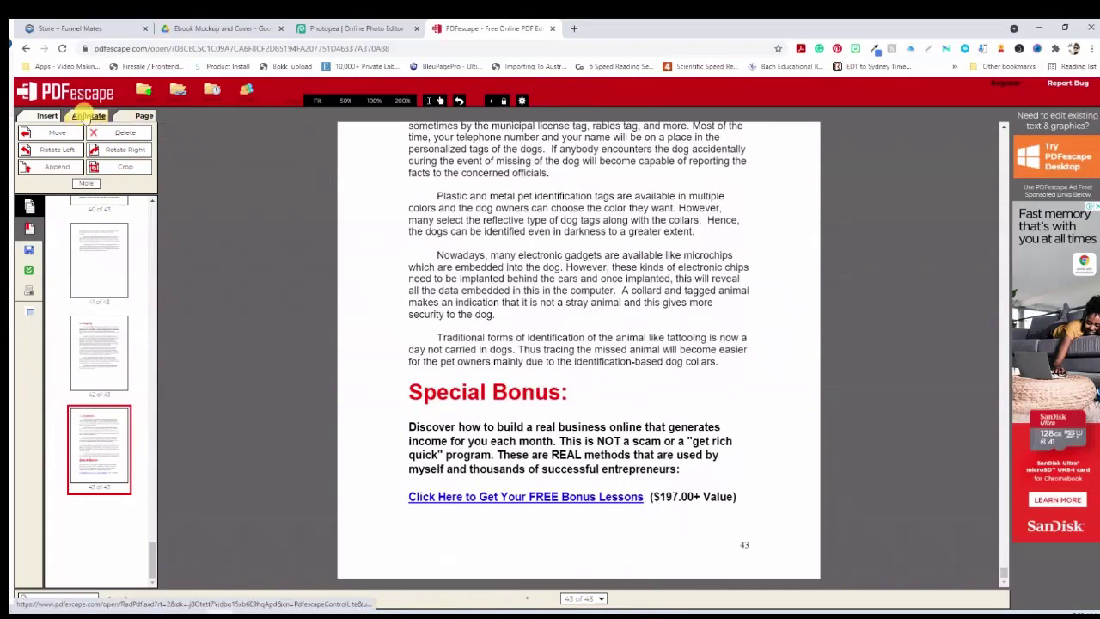
Draw a rectangle annotation over the Special Bonus section on page 43
click(83, 117)
click(119, 169)
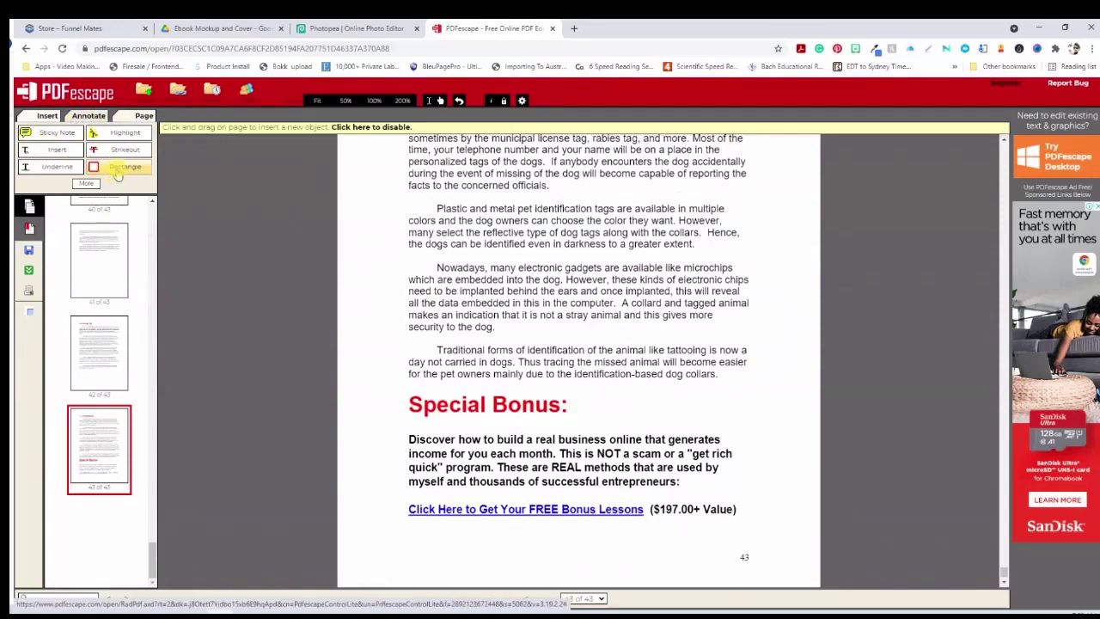
click(498, 540)
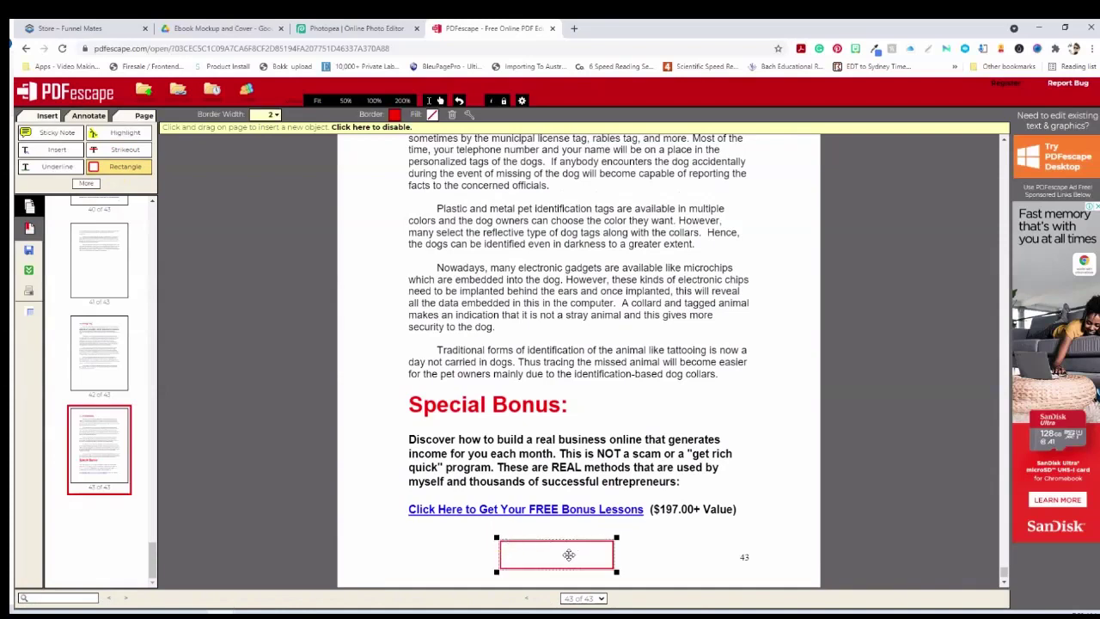
mouse_move(569, 554)
mouse_down()
mouse_move(499, 433)
mouse_move(447, 392)
mouse_move(449, 402)
mouse_move(783, 508)
mouse_move(794, 528)
mouse_up()
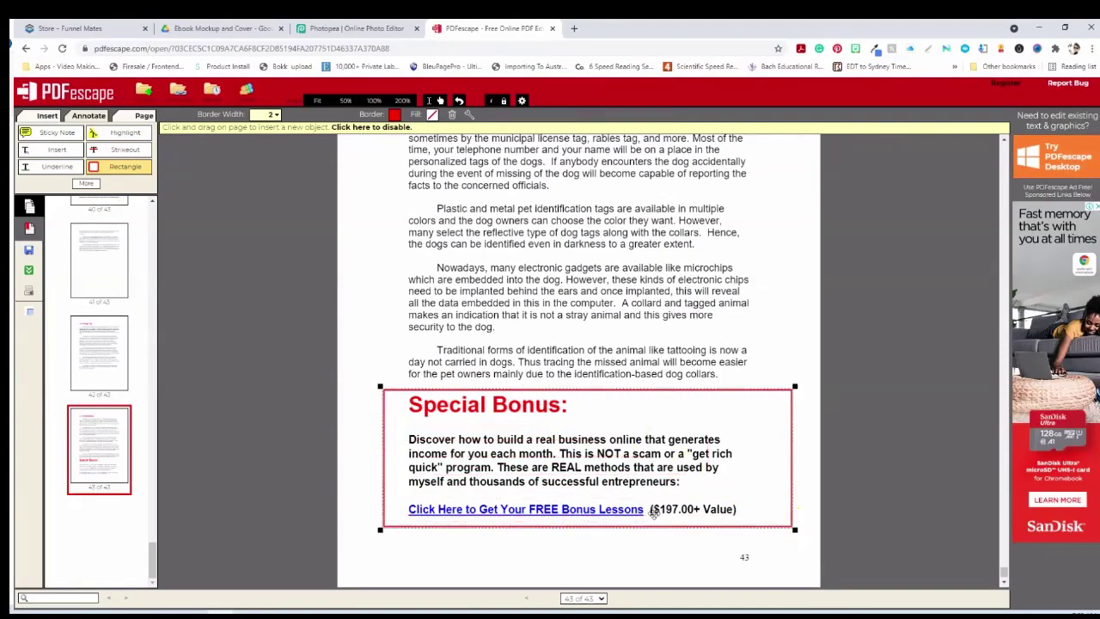
Give the rectangle no border and a white fill, then return to the first page
click(394, 116)
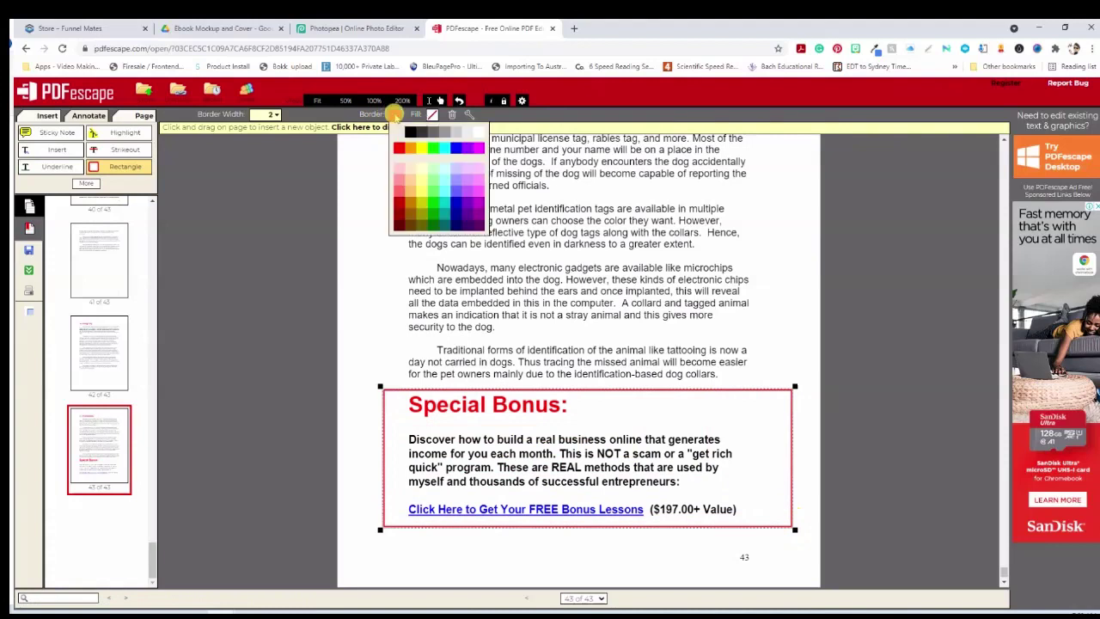
click(478, 131)
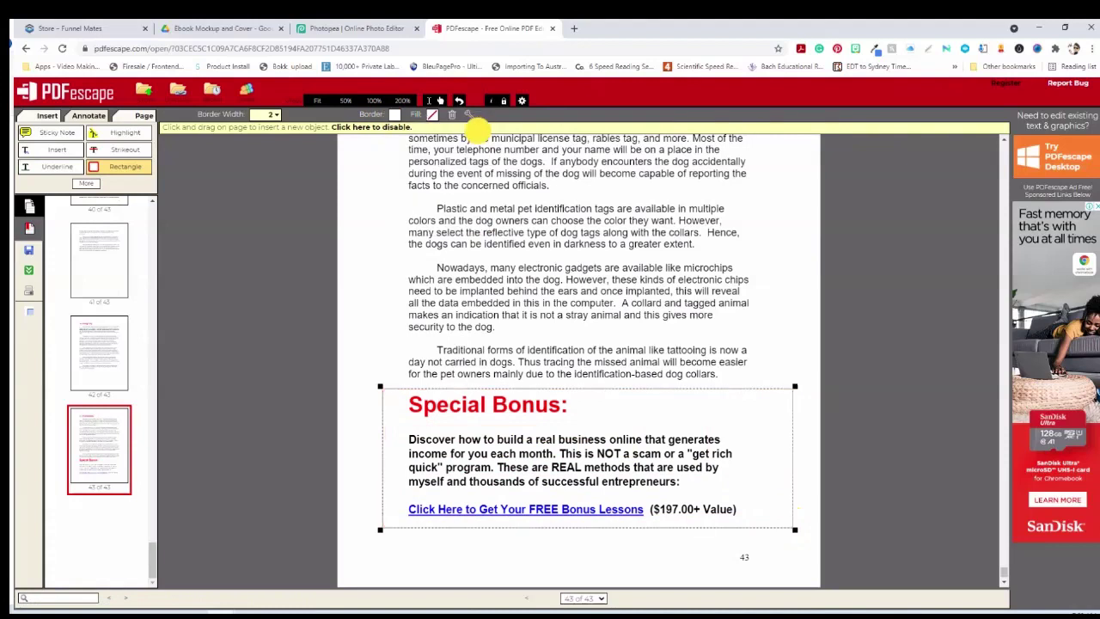
click(433, 115)
click(515, 133)
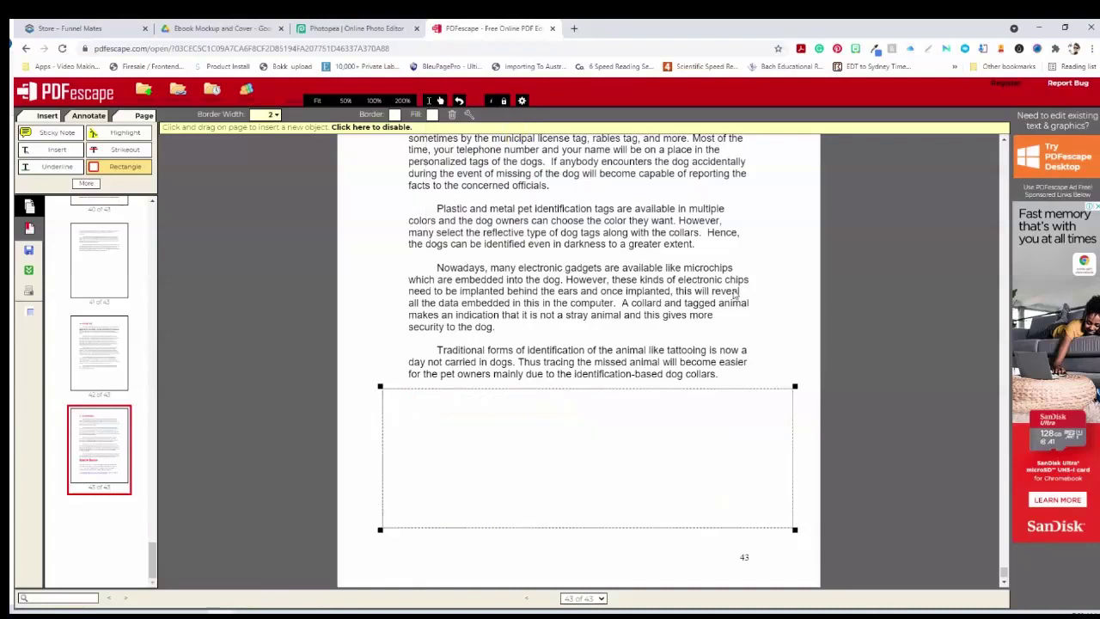
click(840, 327)
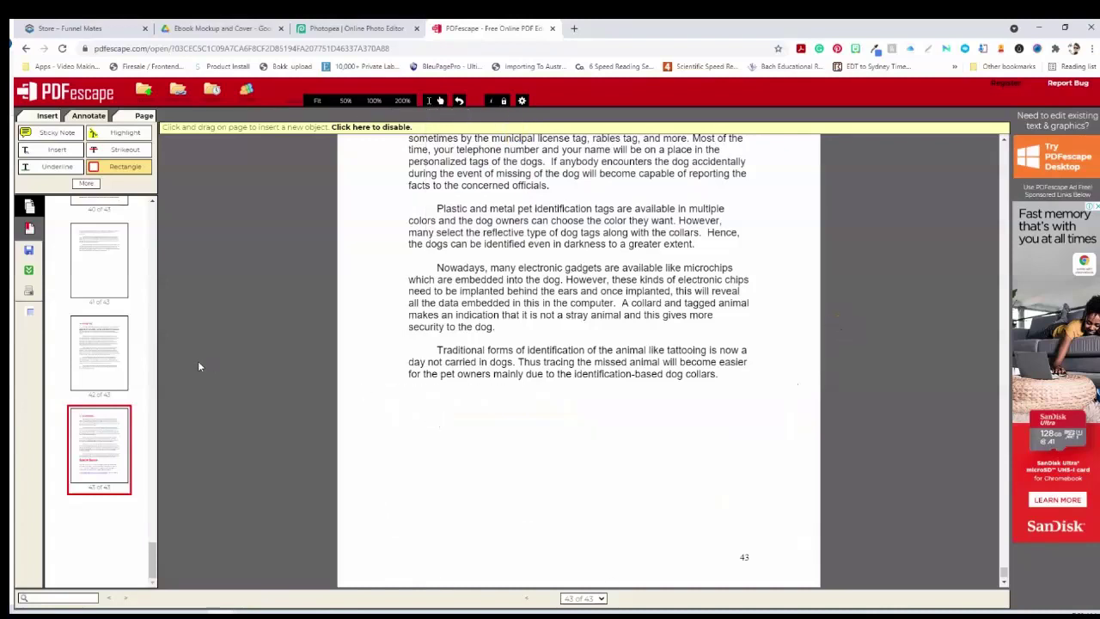
drag(153, 555, 186, 202)
scroll(958, 386, up, 3)
key(Home)
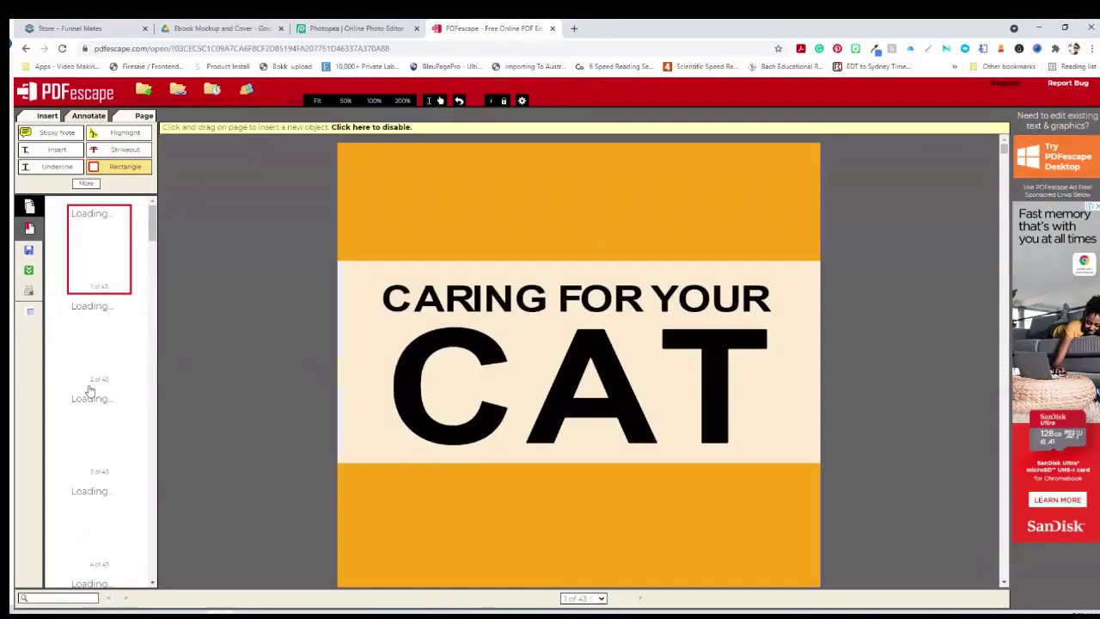
Download the edited CAT cover PDF as Cover (1).pdf into the Lead Magnet Completed folder
click(29, 250)
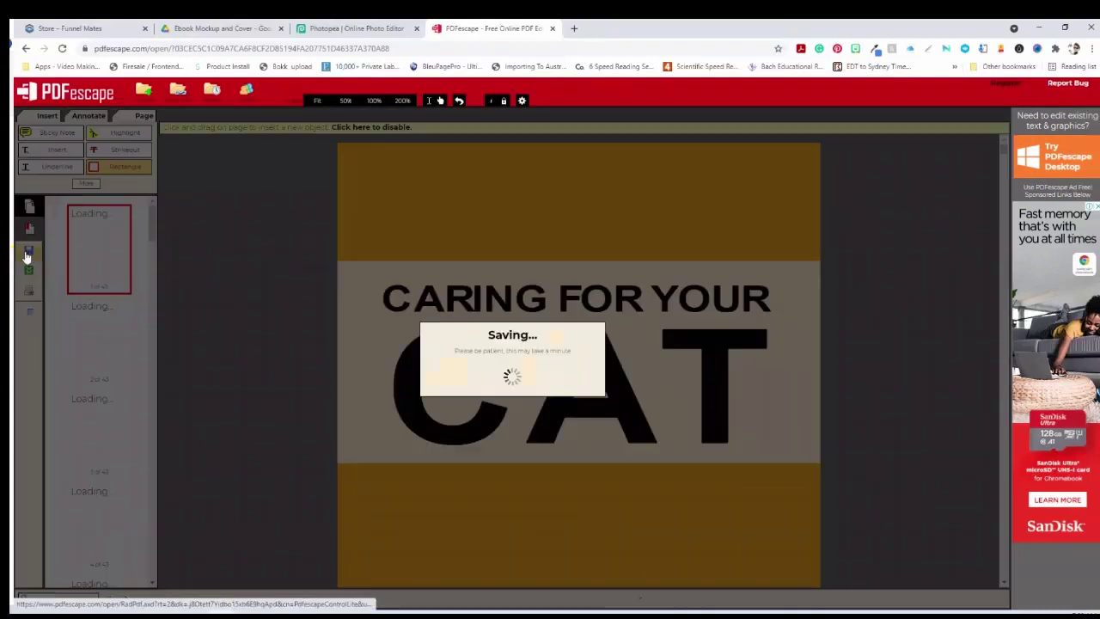
click(27, 271)
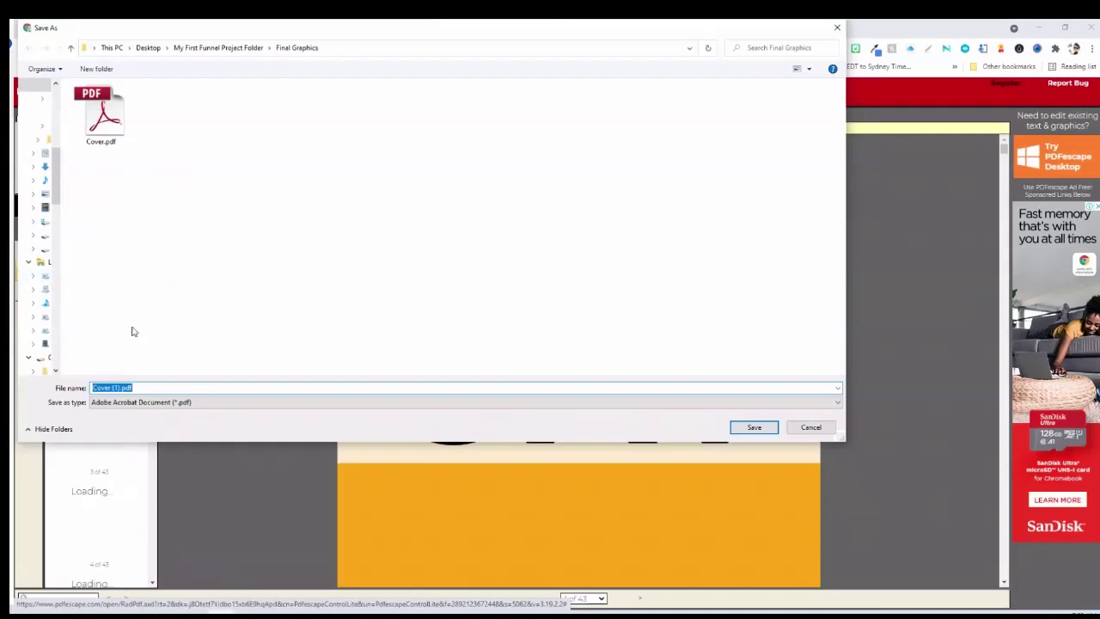
click(118, 387)
click(222, 49)
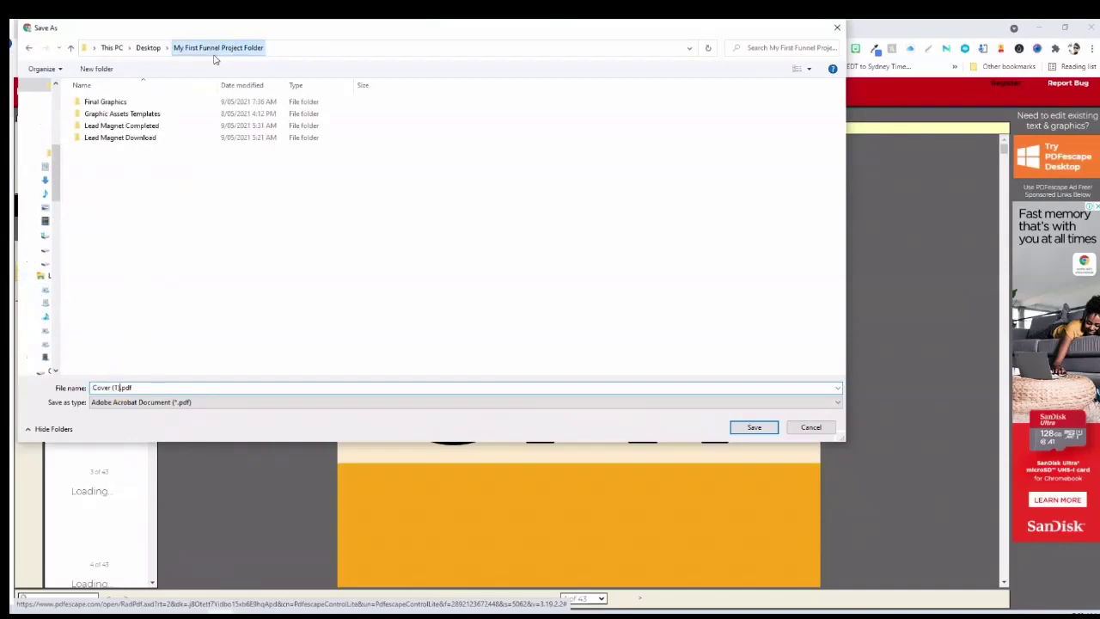
double_click(142, 128)
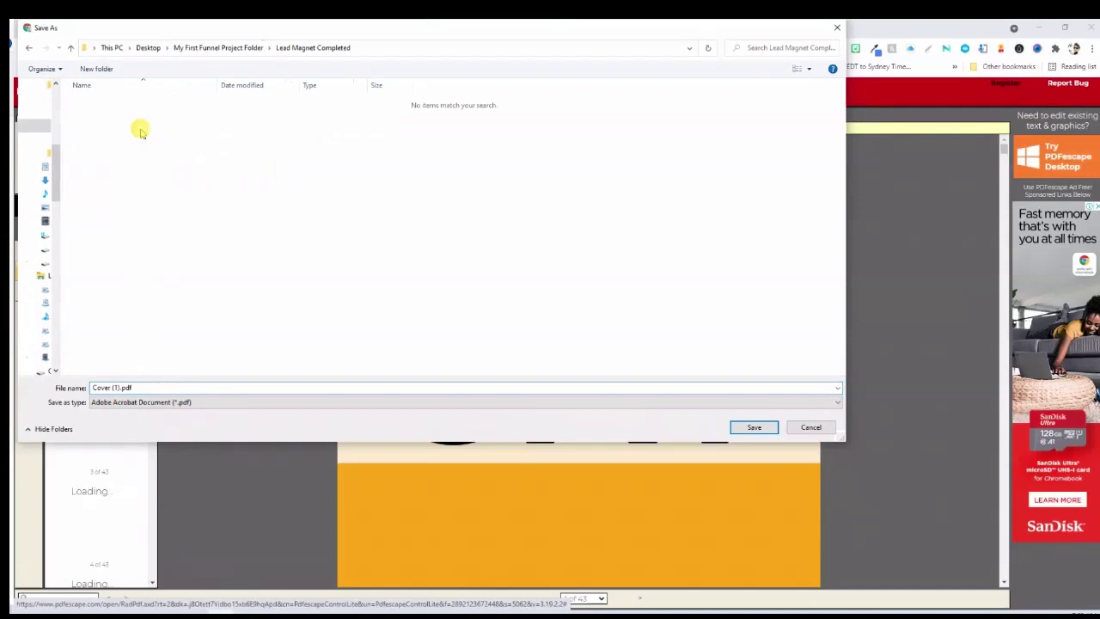
double_click(120, 386)
click(122, 387)
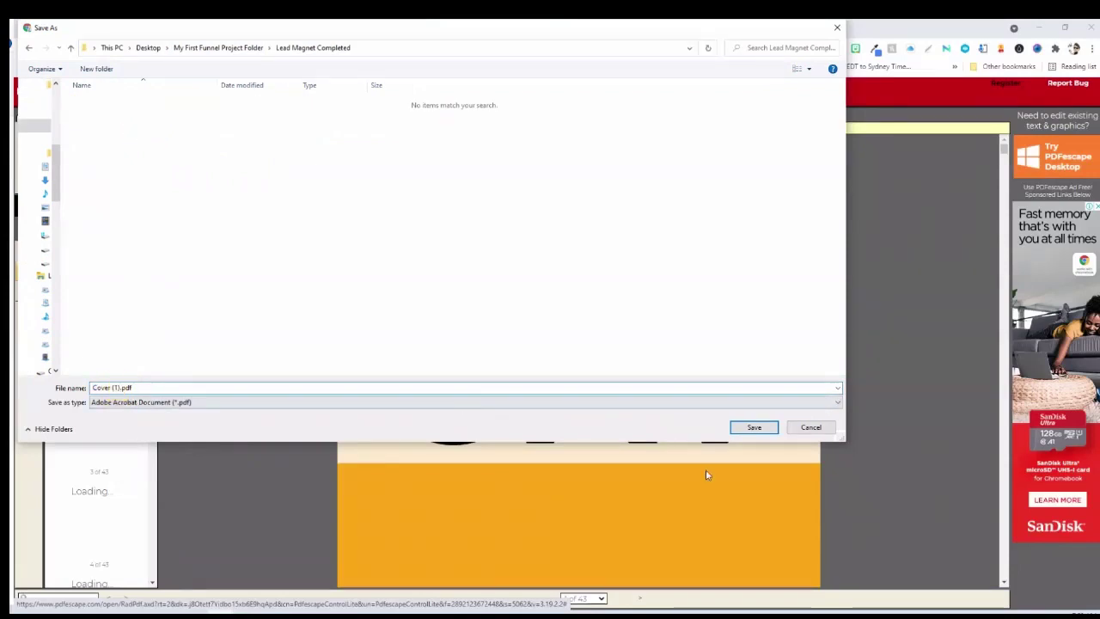
click(763, 429)
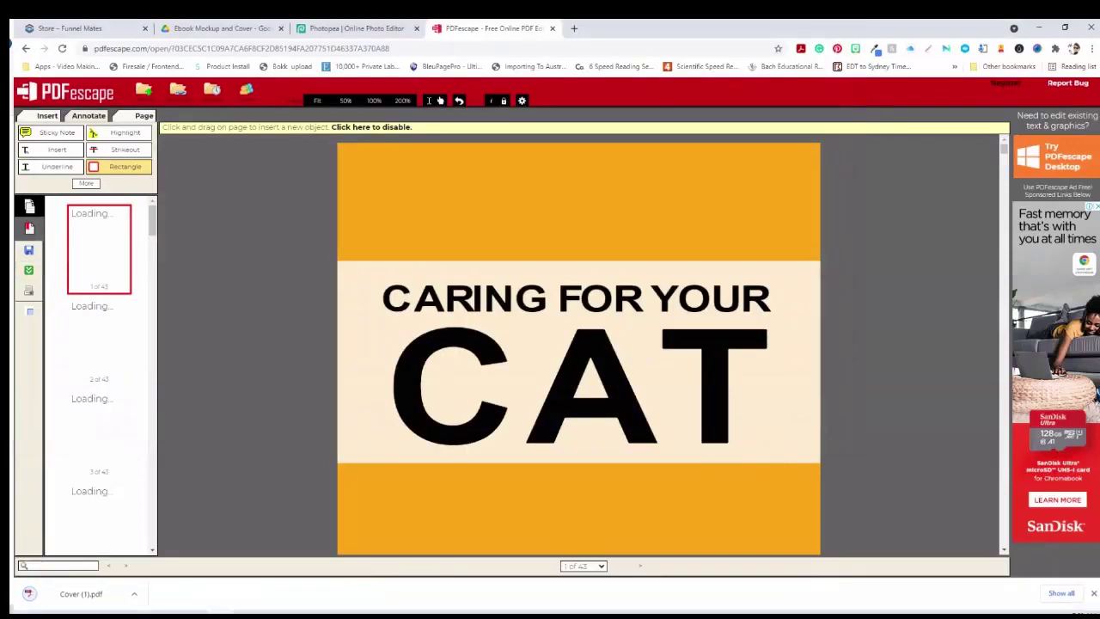
click(134, 593)
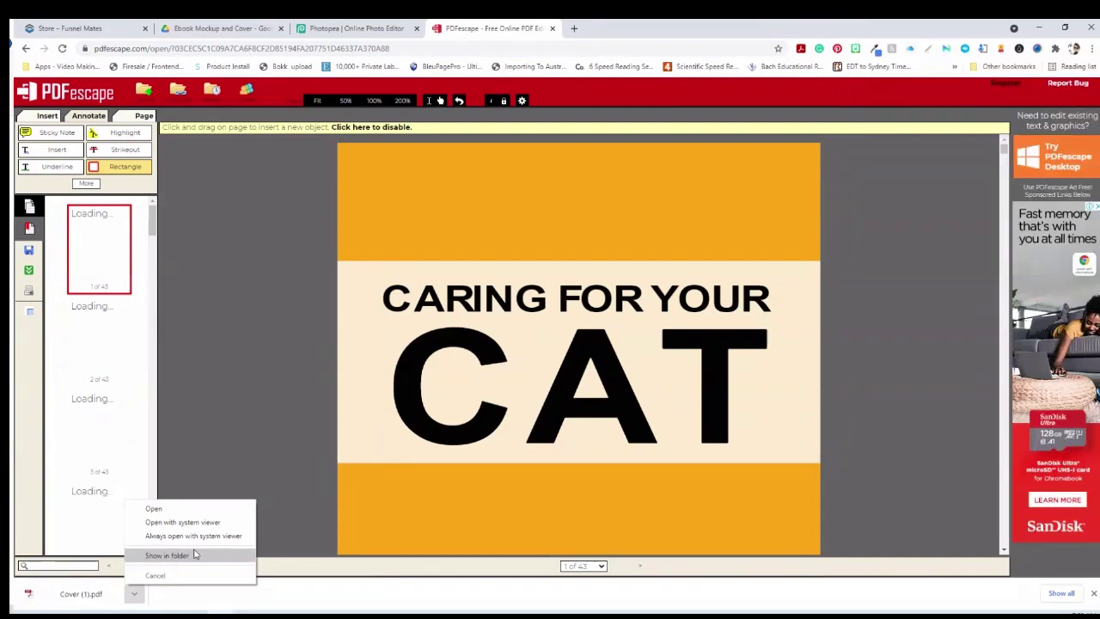
click(194, 555)
double_click(208, 233)
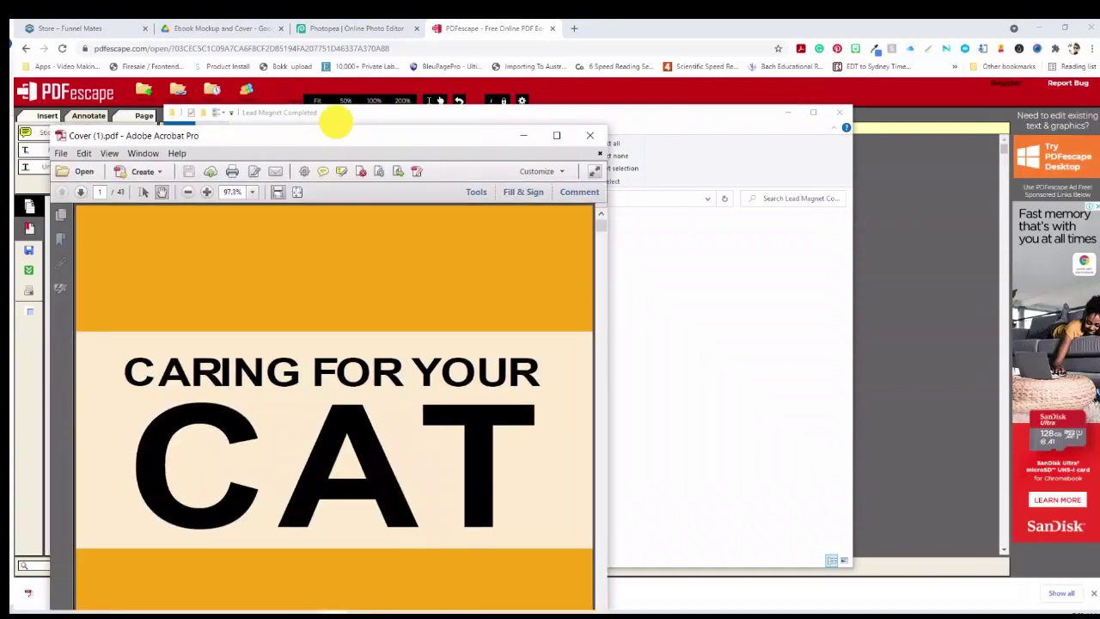
drag(336, 129, 521, 38)
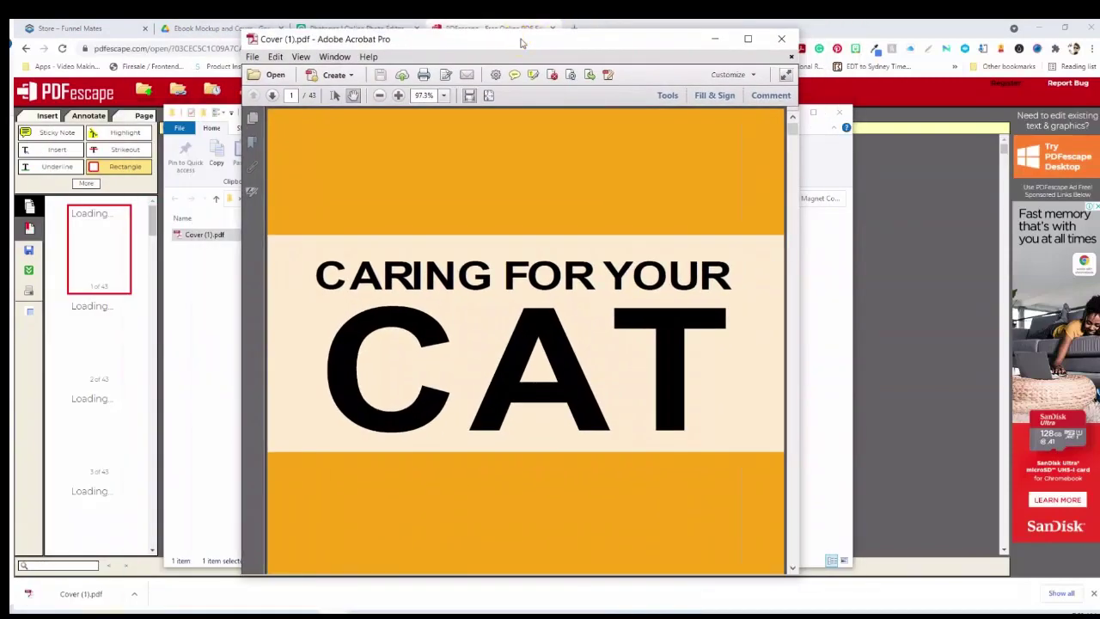
key(ctrl+minus)
key(ctrl+minus)
key(ctrl+minus)
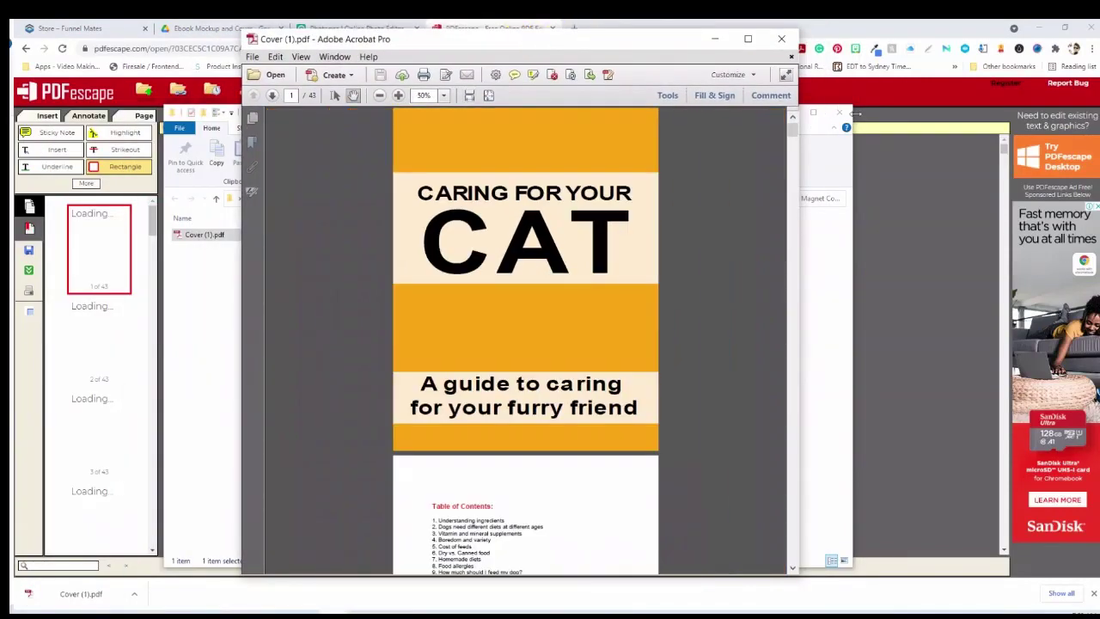
drag(792, 129, 792, 544)
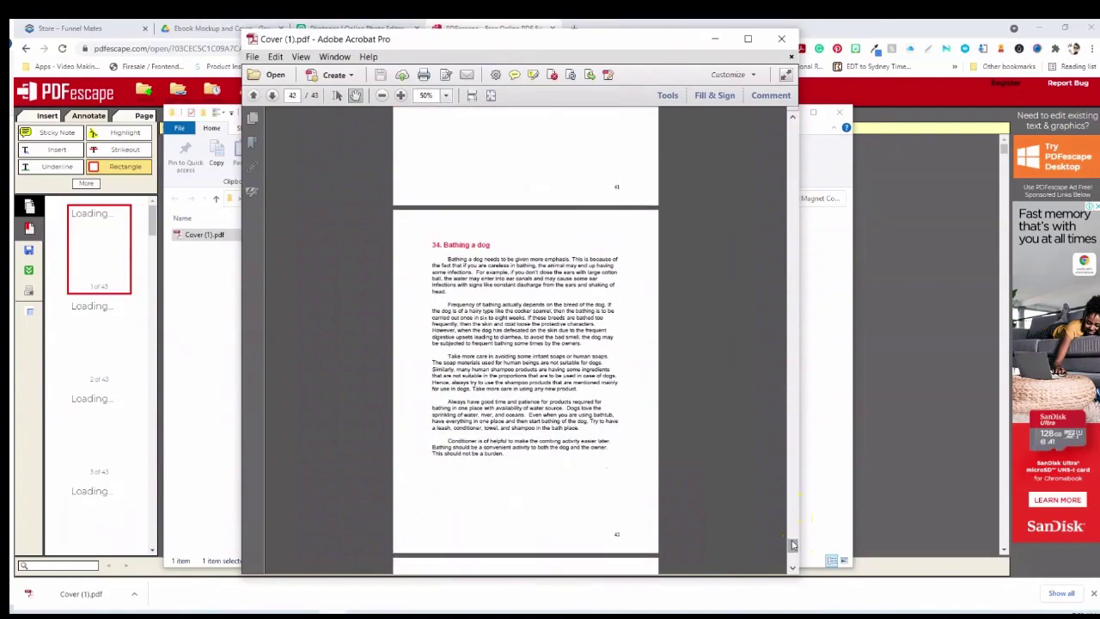
click(792, 555)
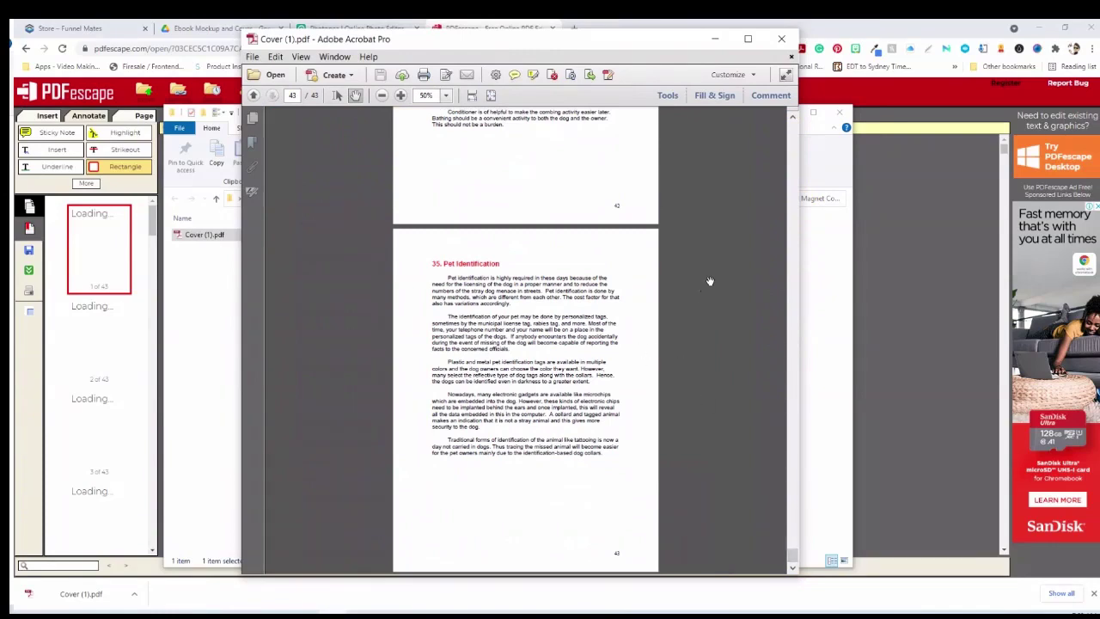
click(782, 39)
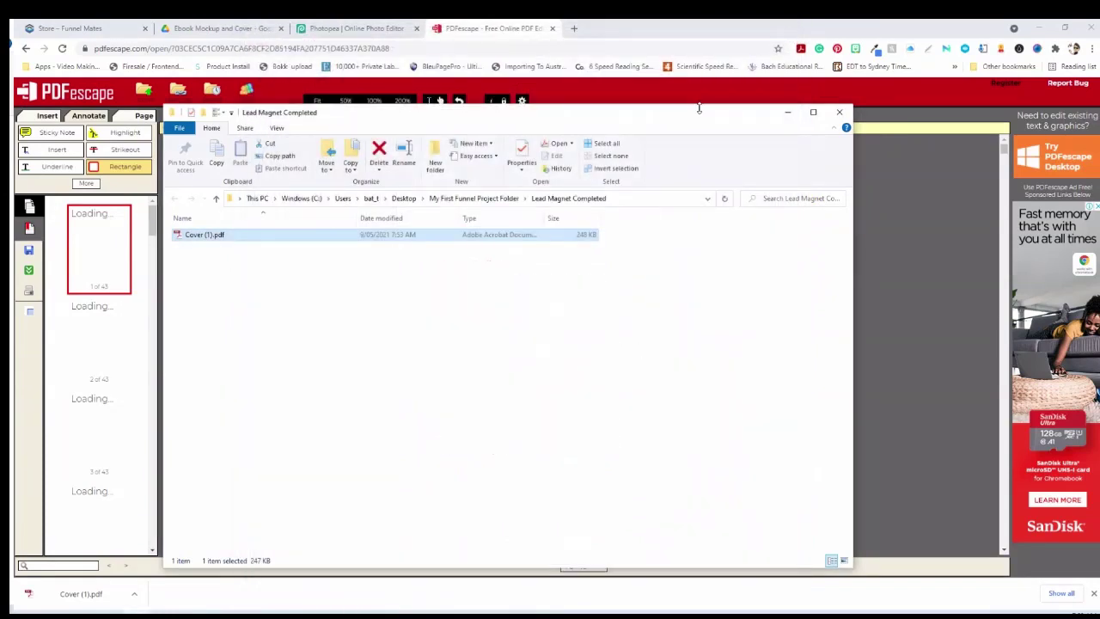
click(839, 112)
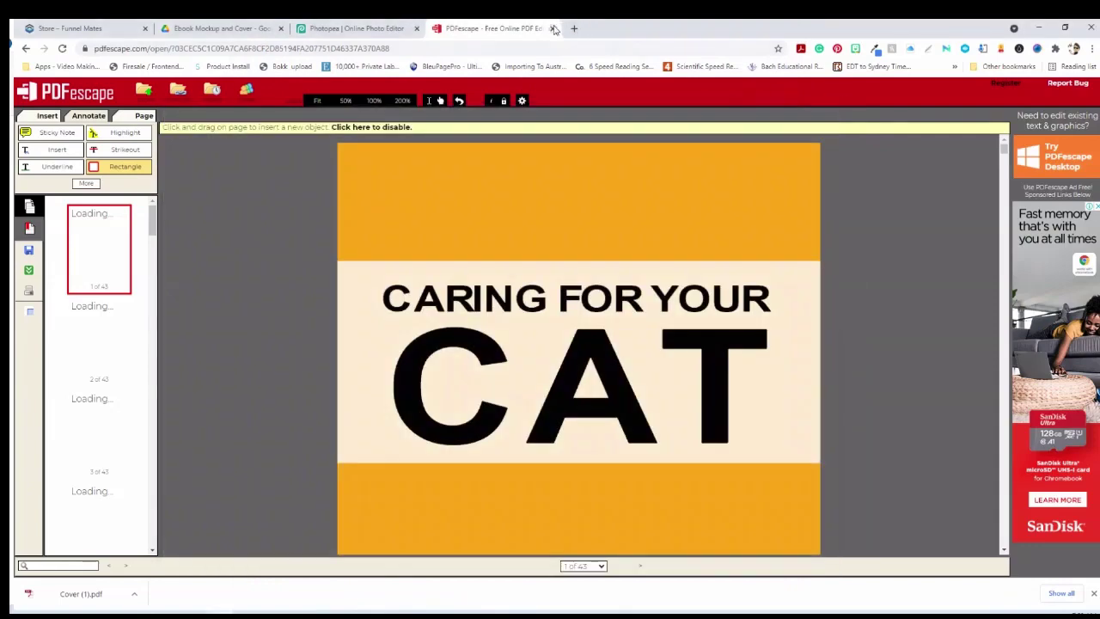
Close the PDFescape tab and delete the Texture BG 09 layer from the CAT cover
click(553, 29)
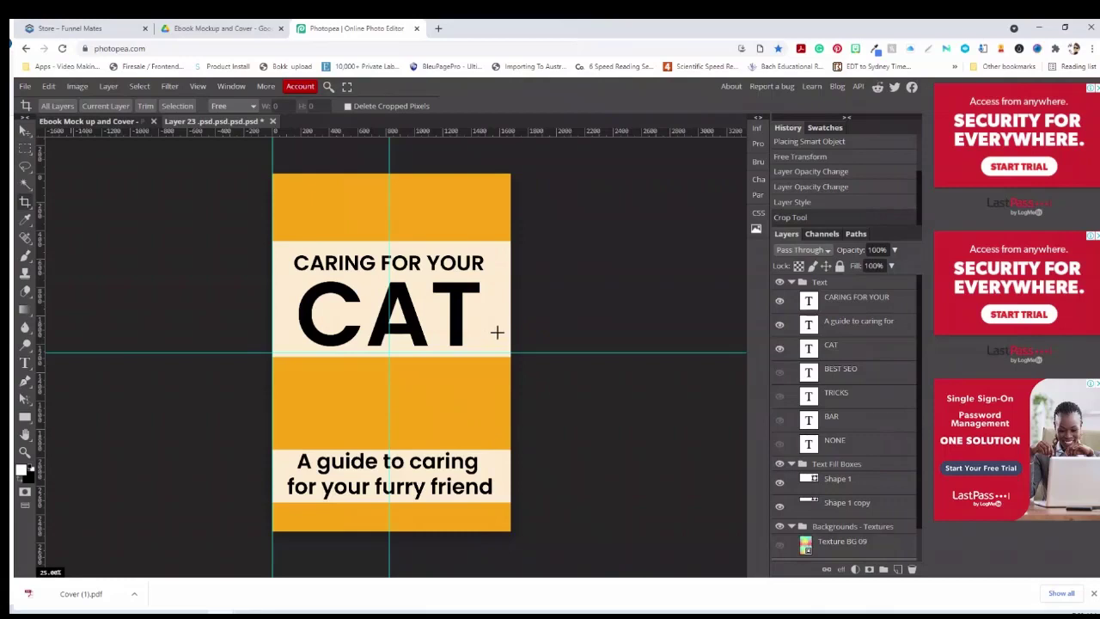
key(Delete)
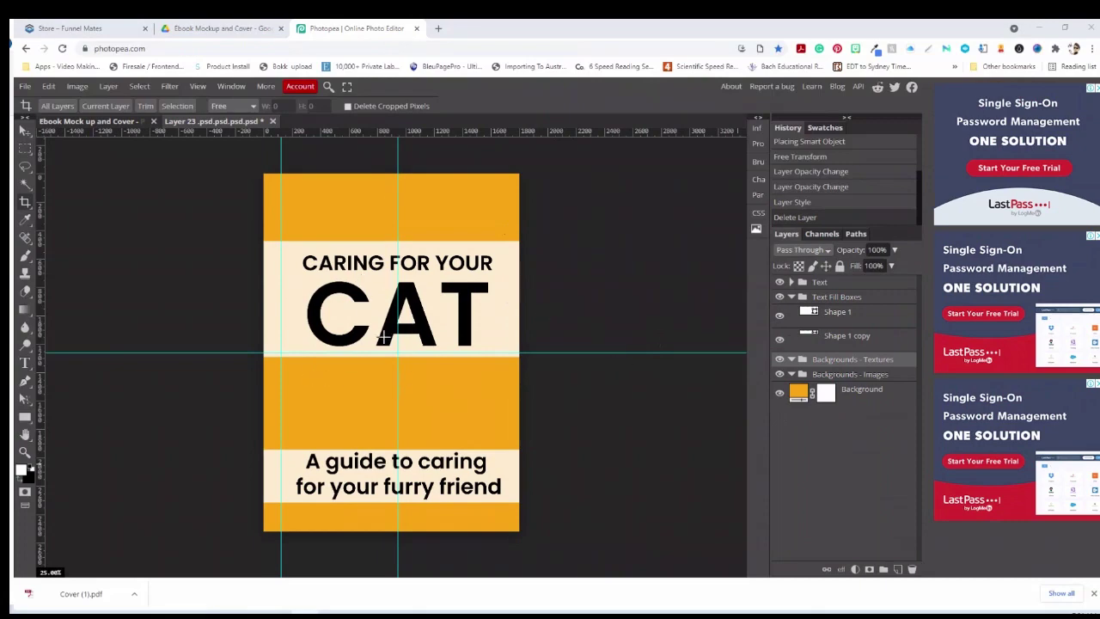
click(112, 122)
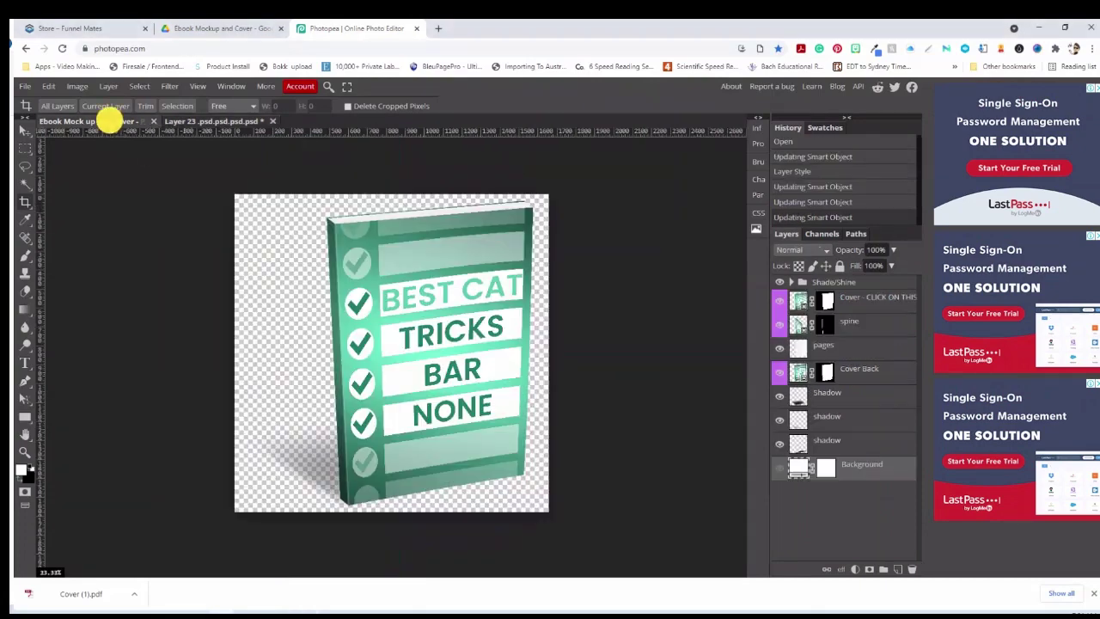
click(215, 121)
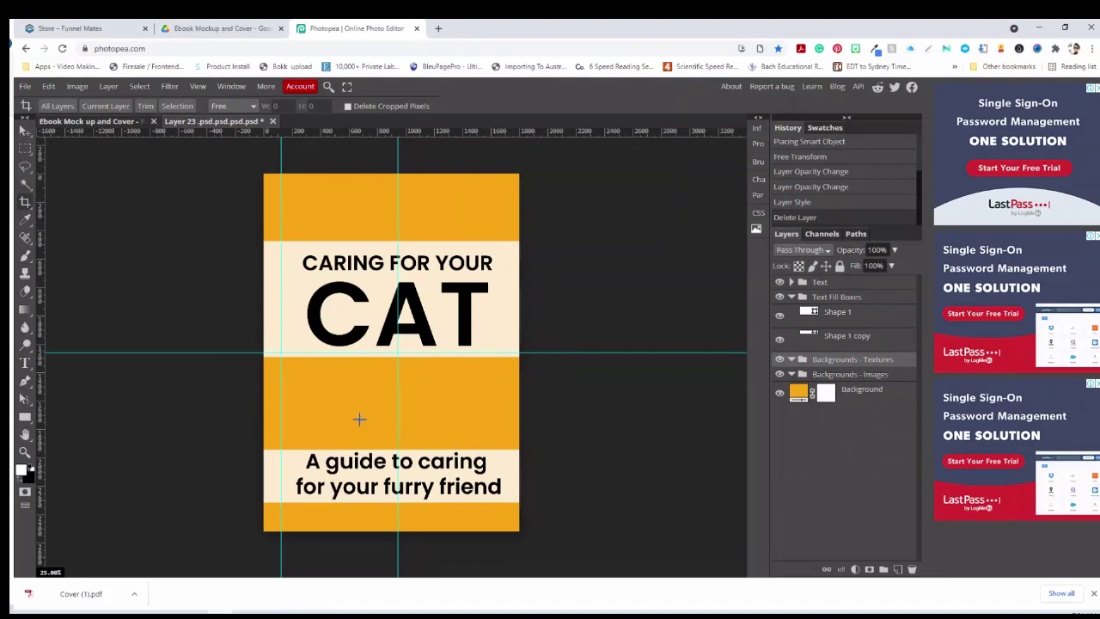
Place Texture BG 09.png from the Backgrounds - Textures folder onto the CAT cover
click(25, 86)
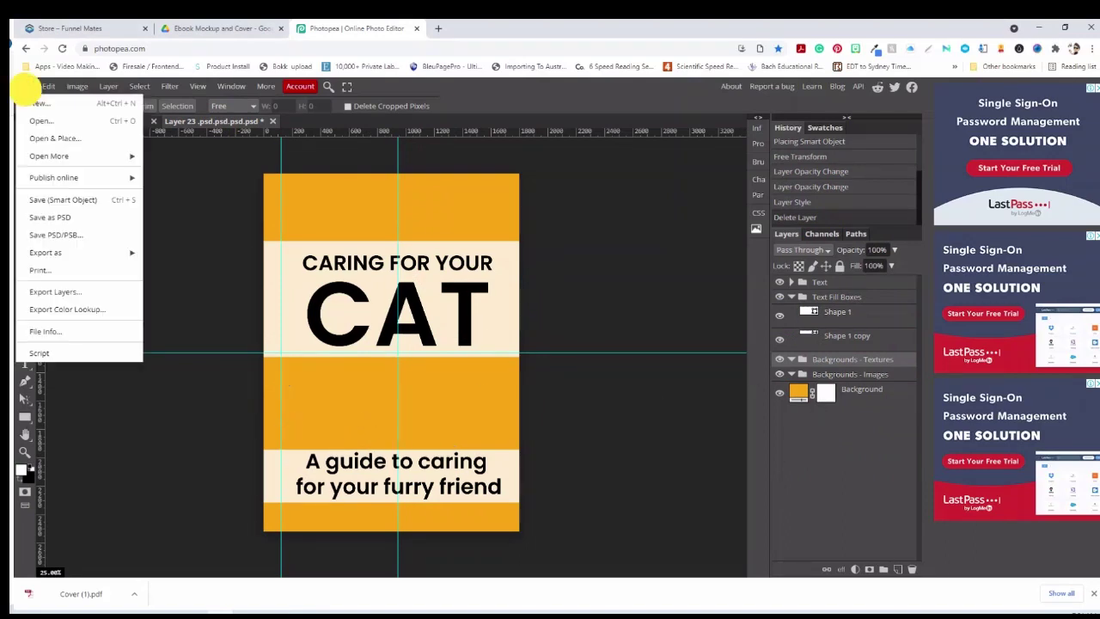
click(49, 139)
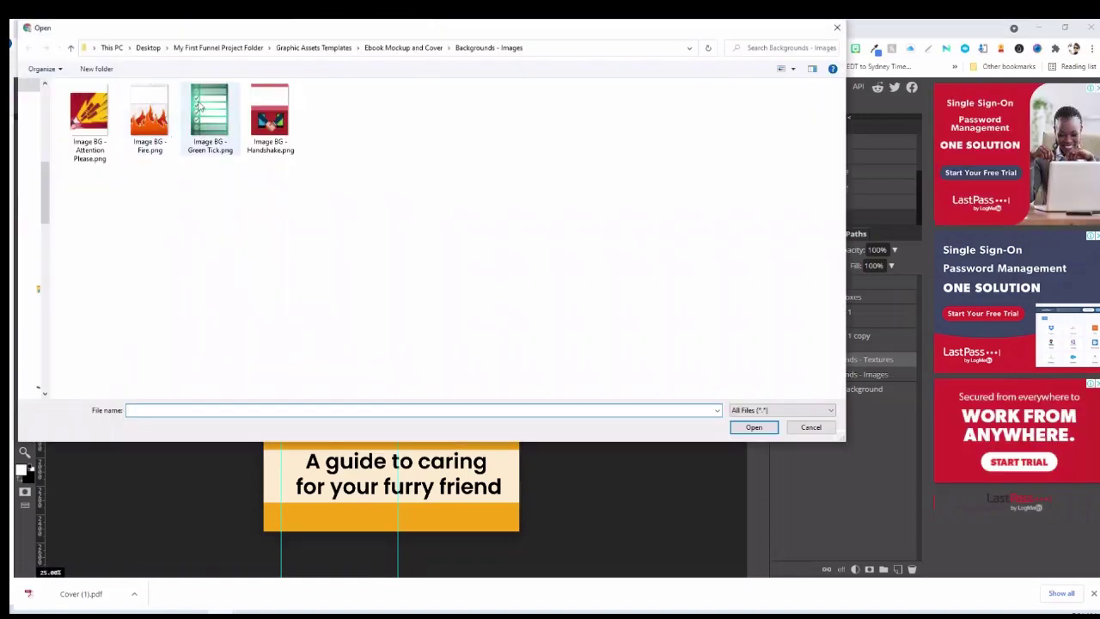
click(386, 45)
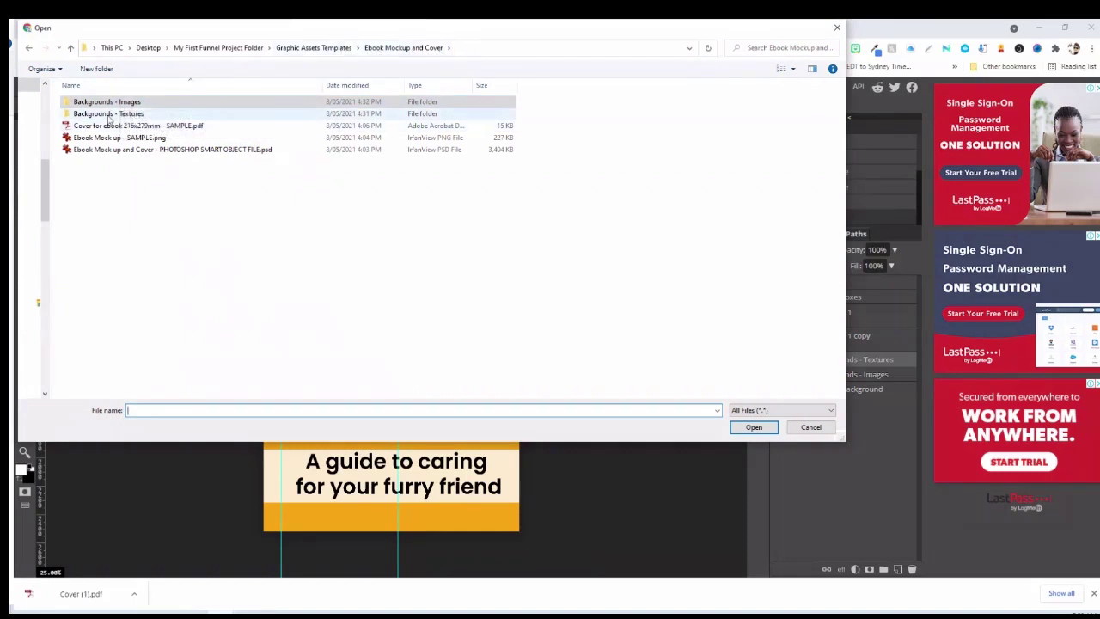
double_click(129, 116)
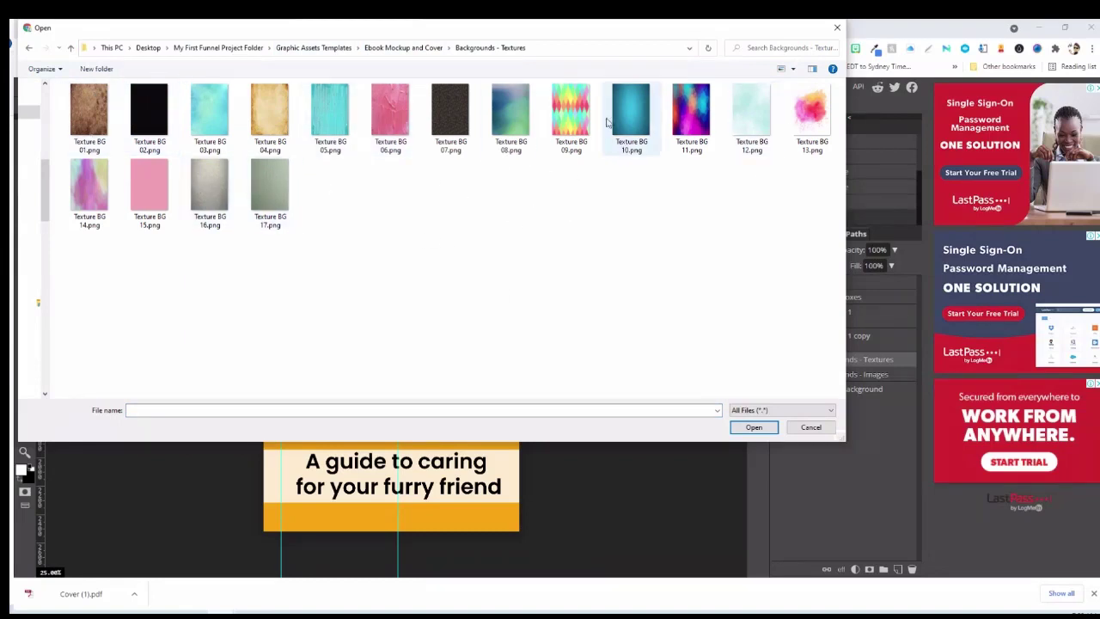
click(567, 112)
click(743, 425)
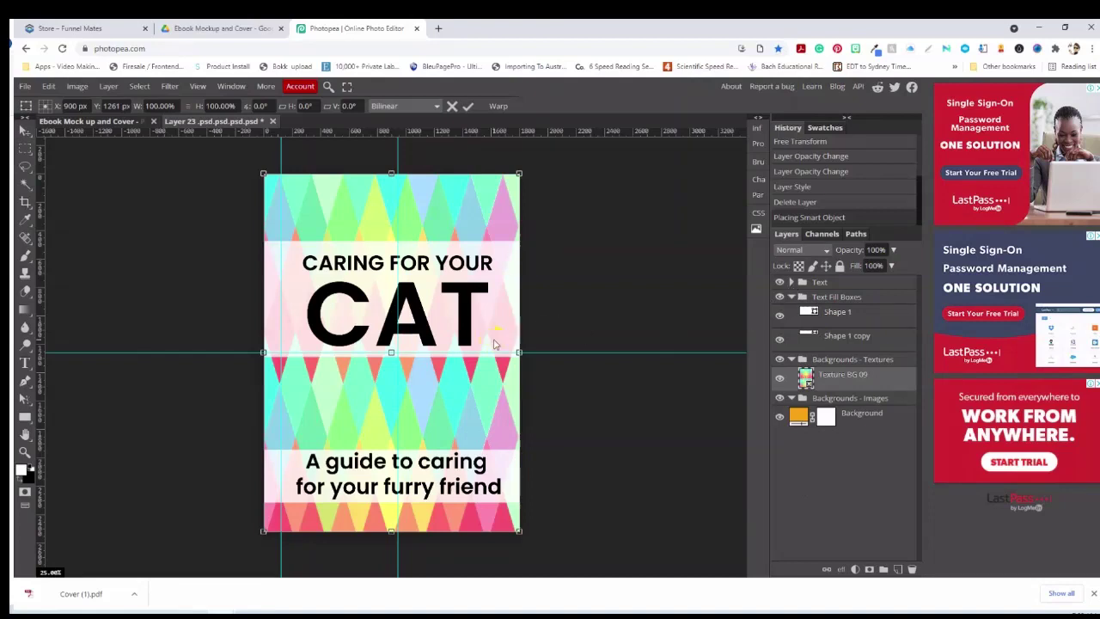
Commit the texture and lower the Shape 1 text box behind CAT to about 81% opacity
click(830, 309)
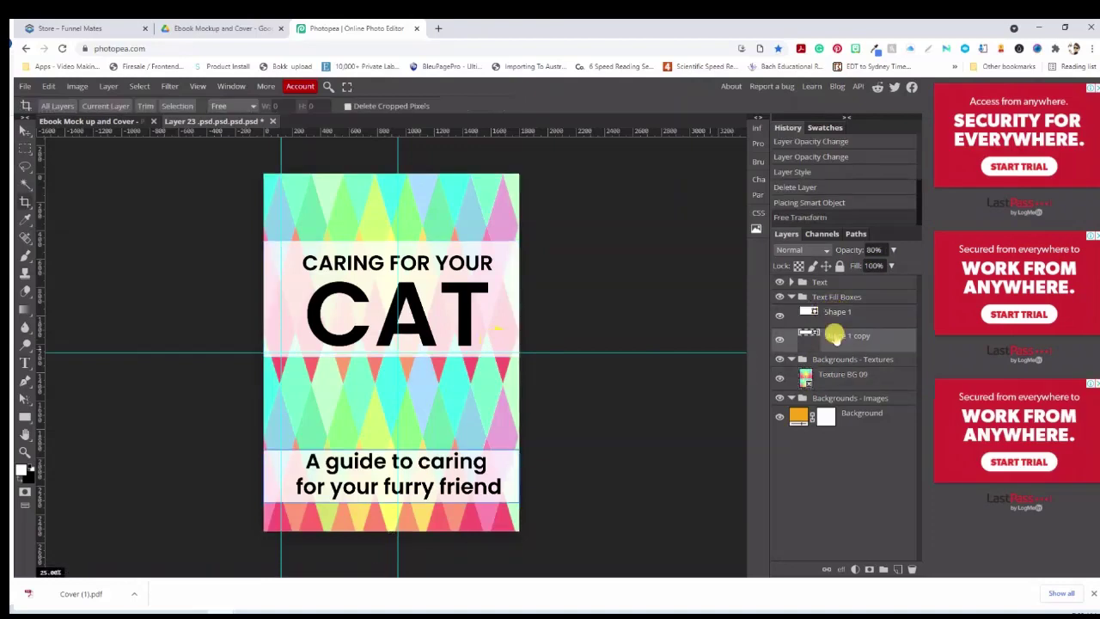
click(893, 249)
mouse_move(884, 269)
mouse_down()
mouse_move(837, 267)
mouse_move(914, 275)
mouse_move(885, 279)
mouse_up()
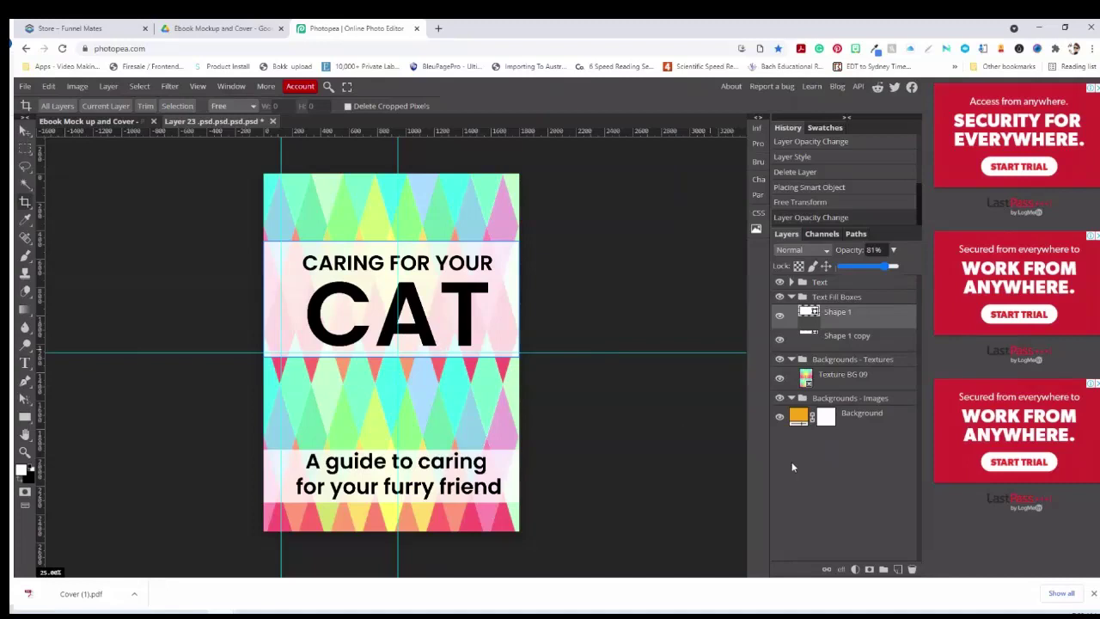
click(839, 315)
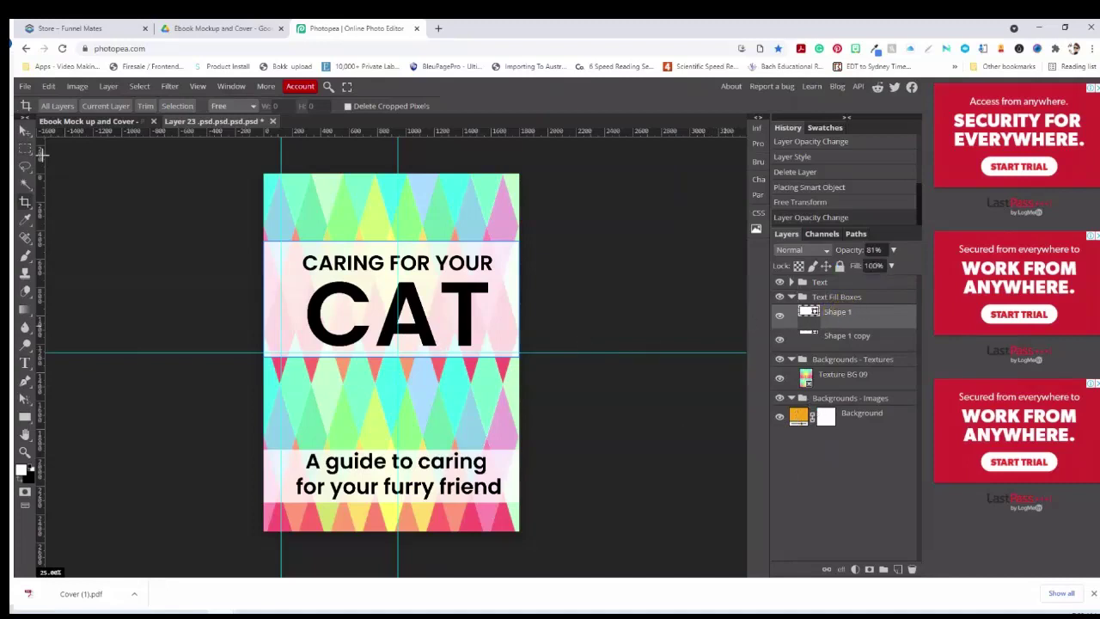
click(25, 130)
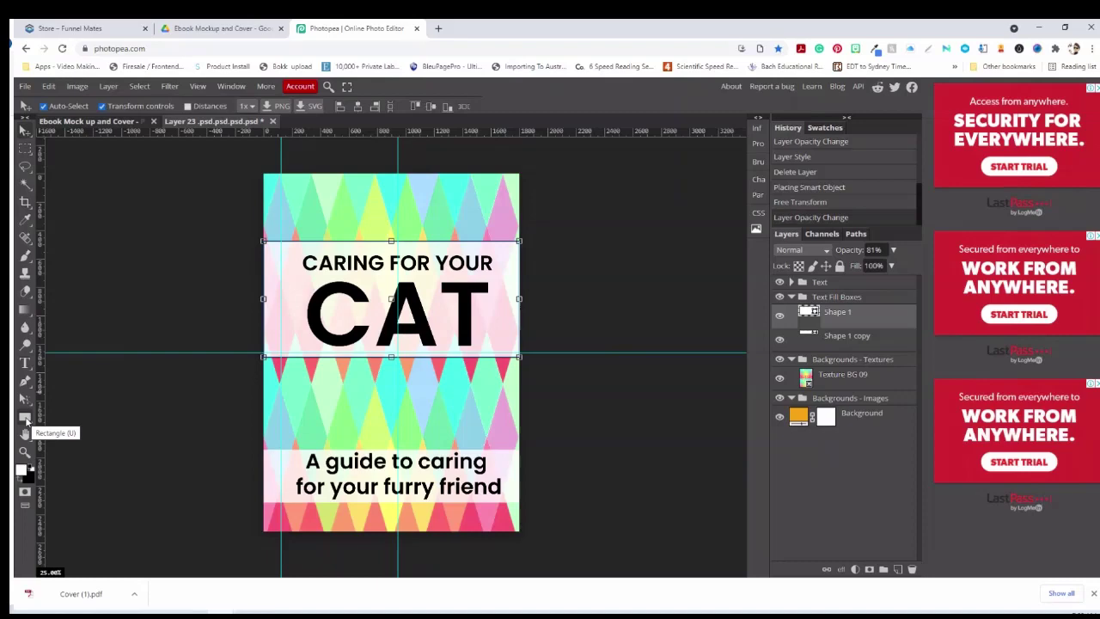
Fill the text box behind CAT with light blue a9dbff sampled from the cover
click(25, 418)
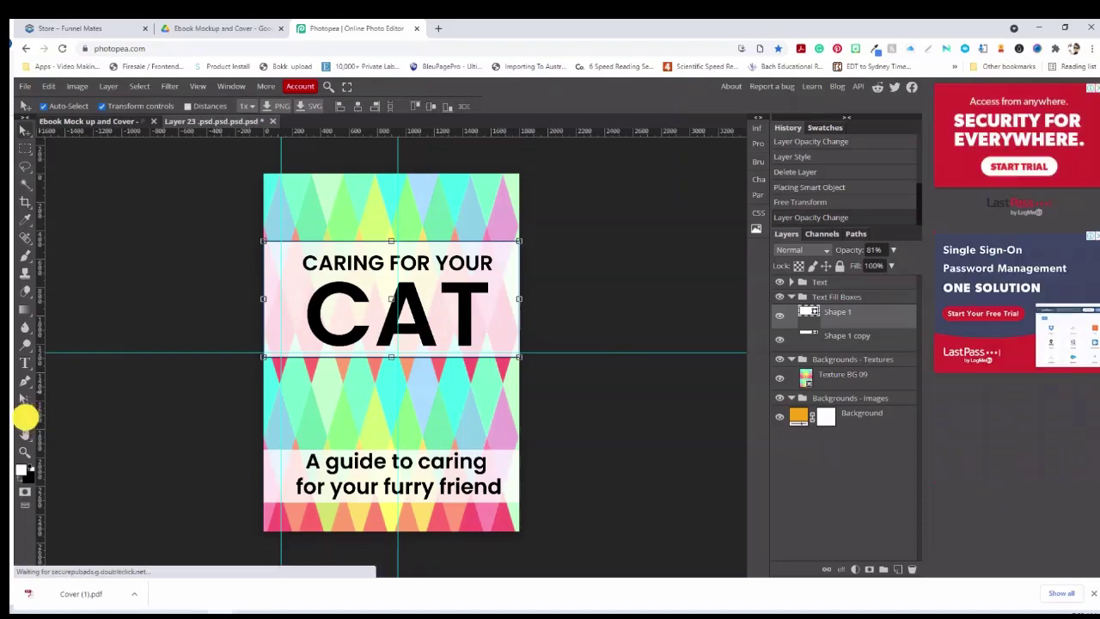
click(103, 107)
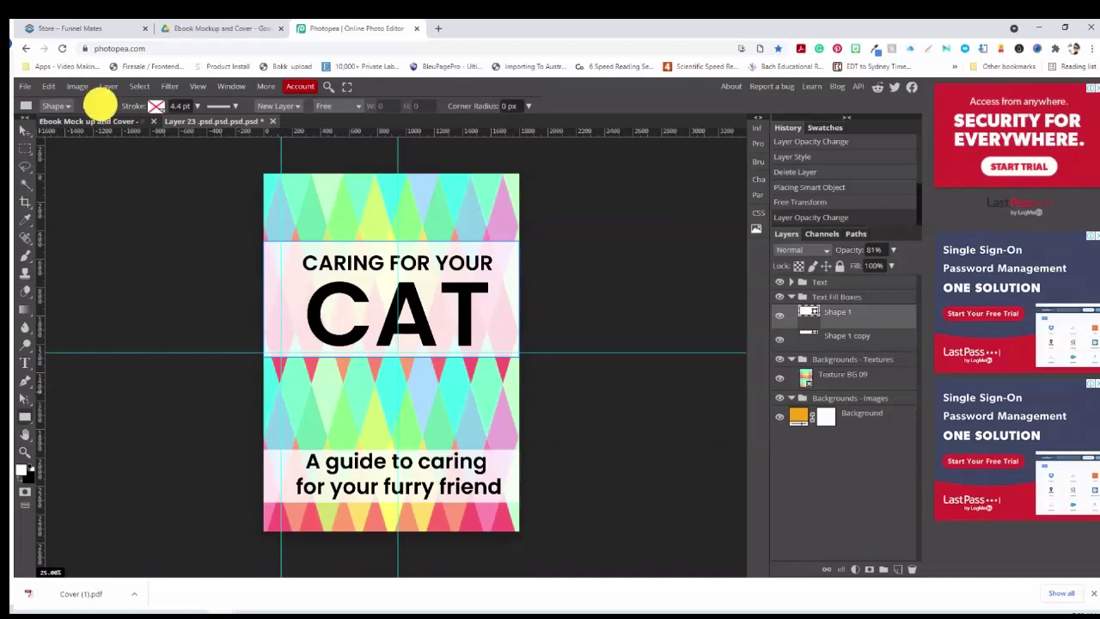
click(113, 155)
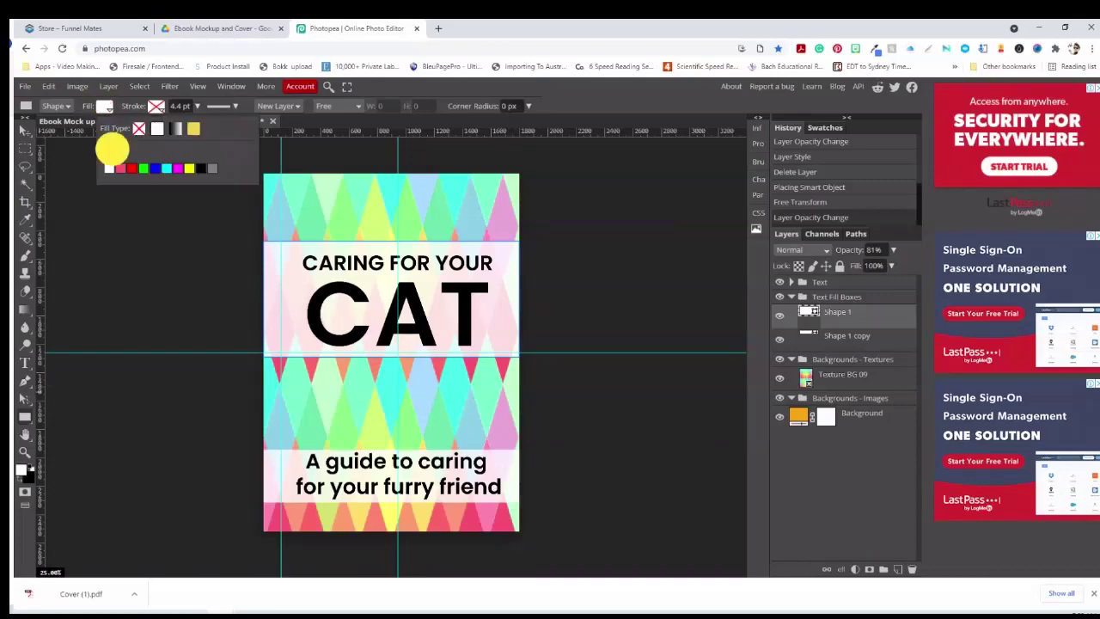
drag(174, 231, 208, 218)
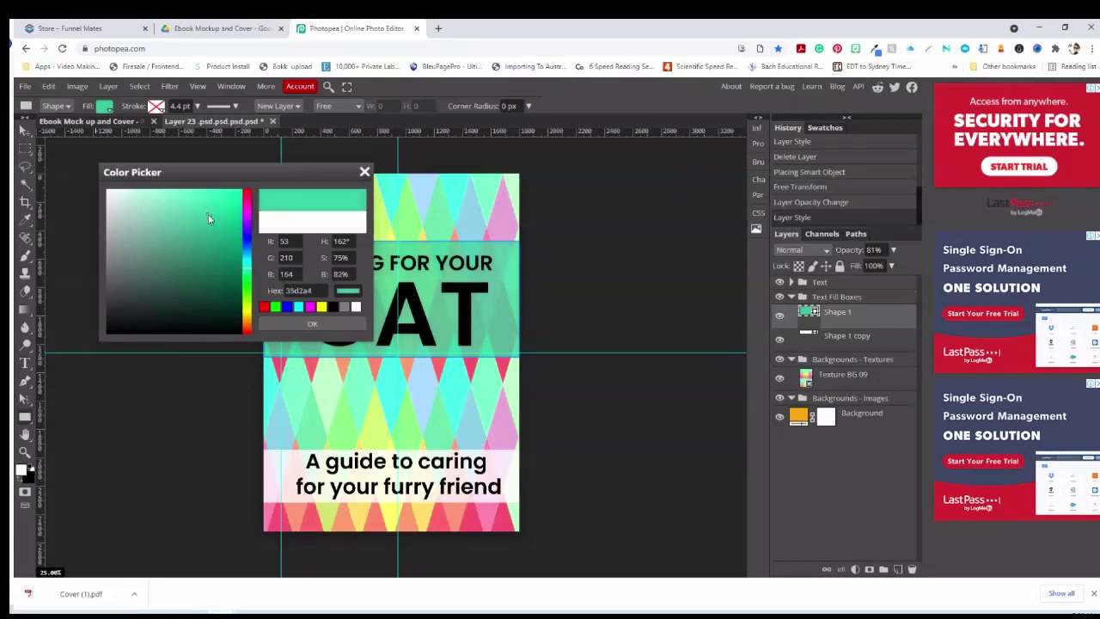
click(424, 187)
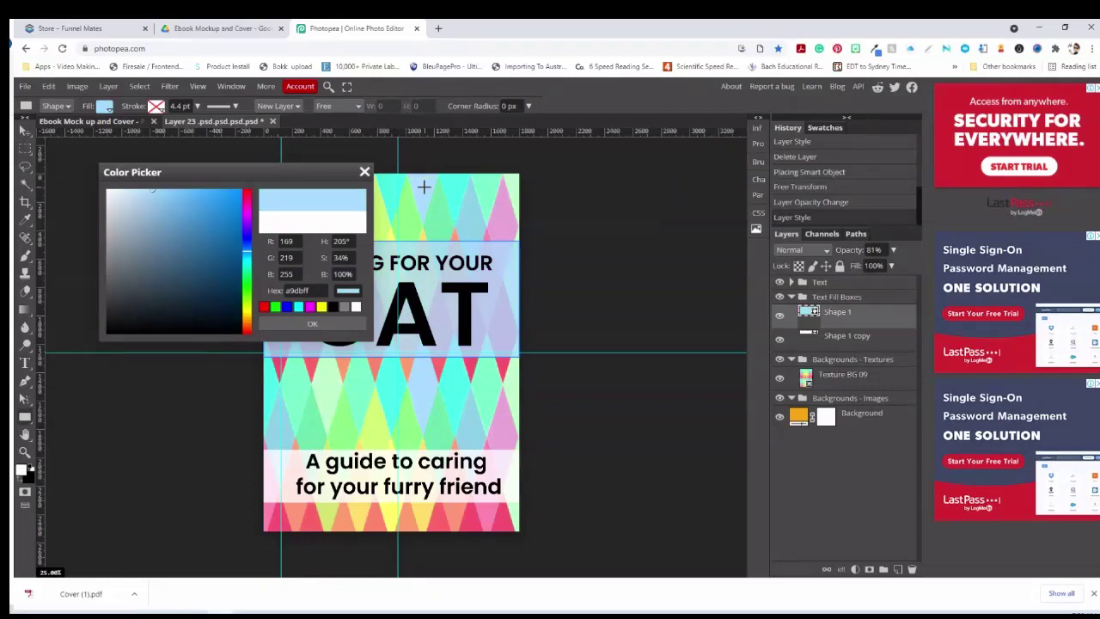
click(327, 319)
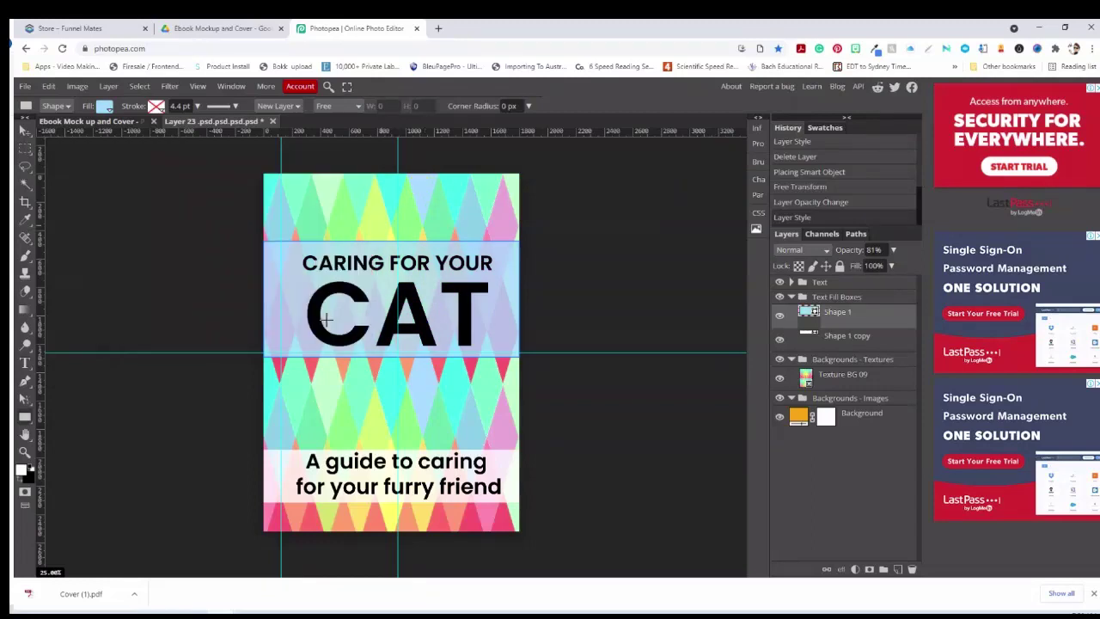
Bring the light blue text box back to 100% opacity
click(894, 252)
click(889, 264)
drag(863, 269, 916, 263)
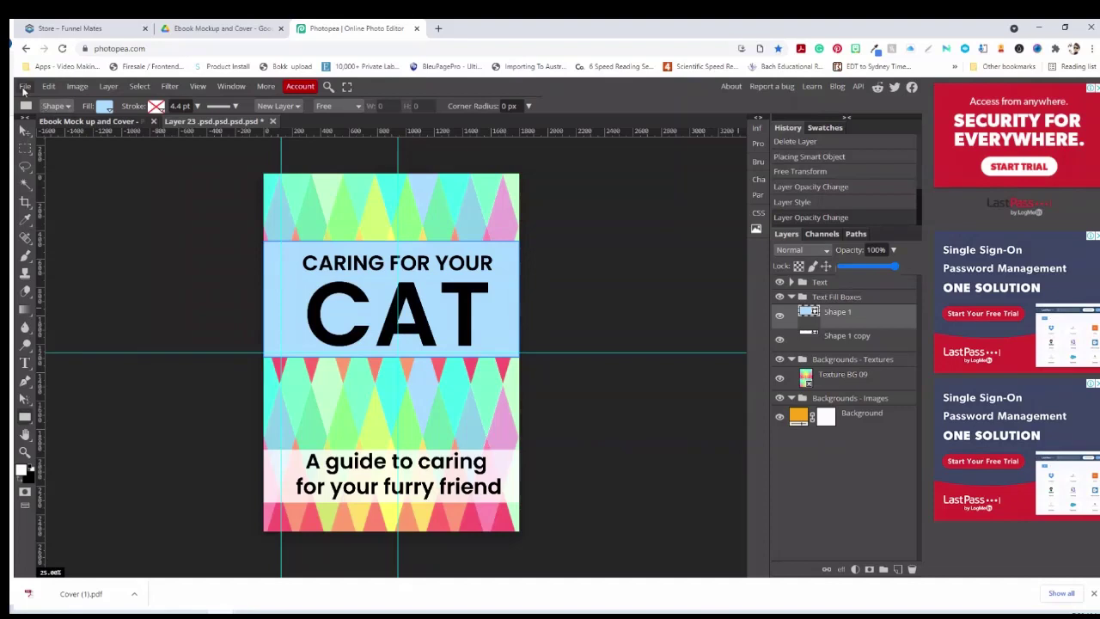
Save the cover changes into the 3D mockup, check it, then return to the flat cover document
click(25, 87)
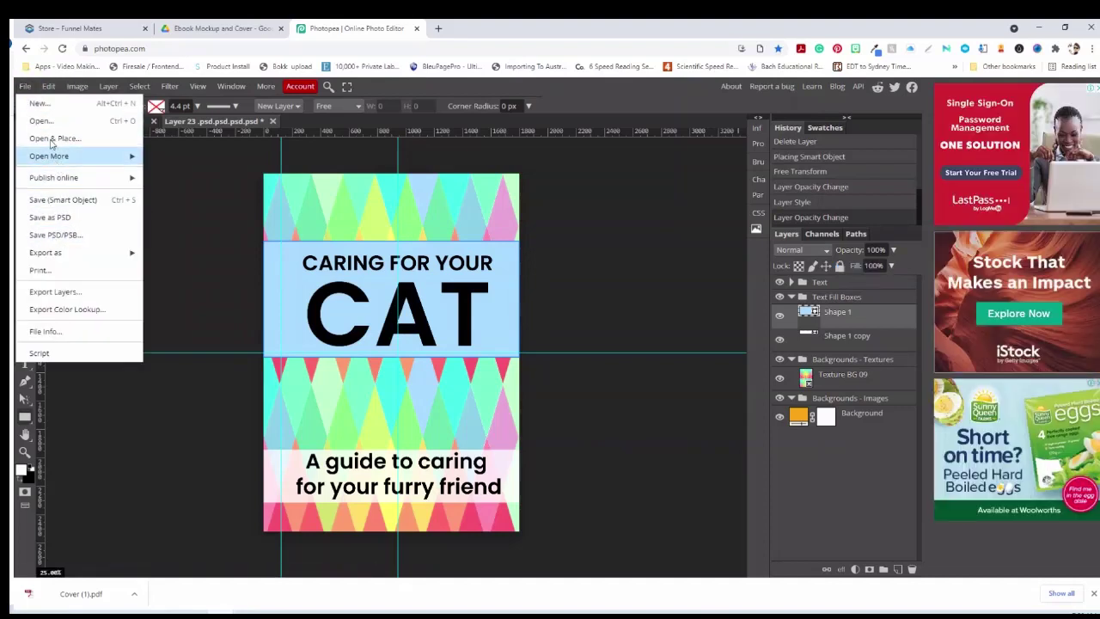
click(75, 200)
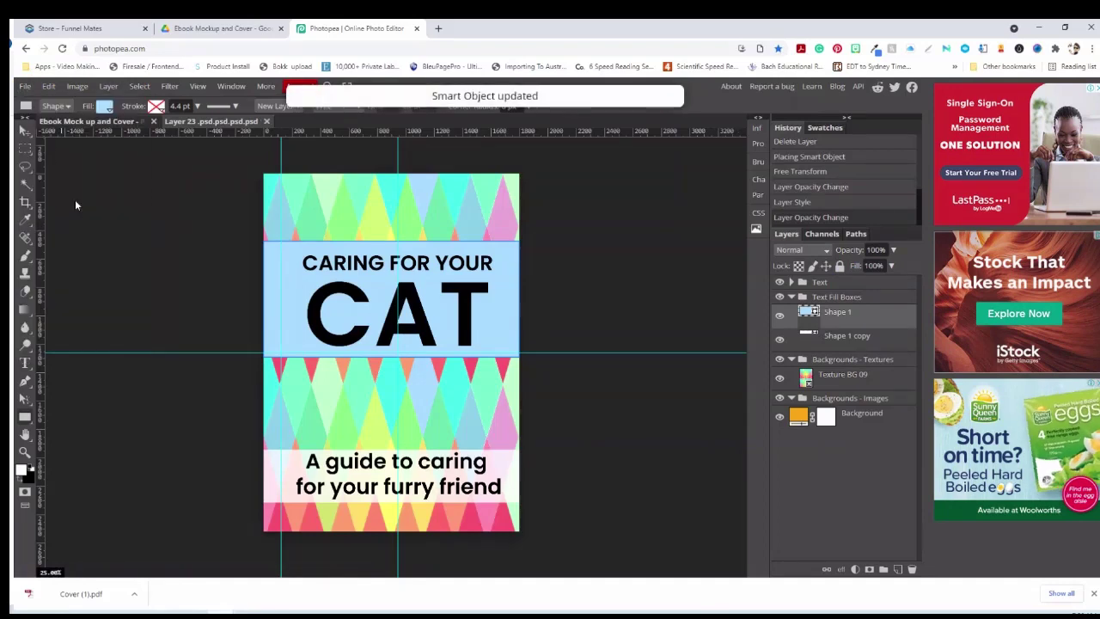
click(105, 122)
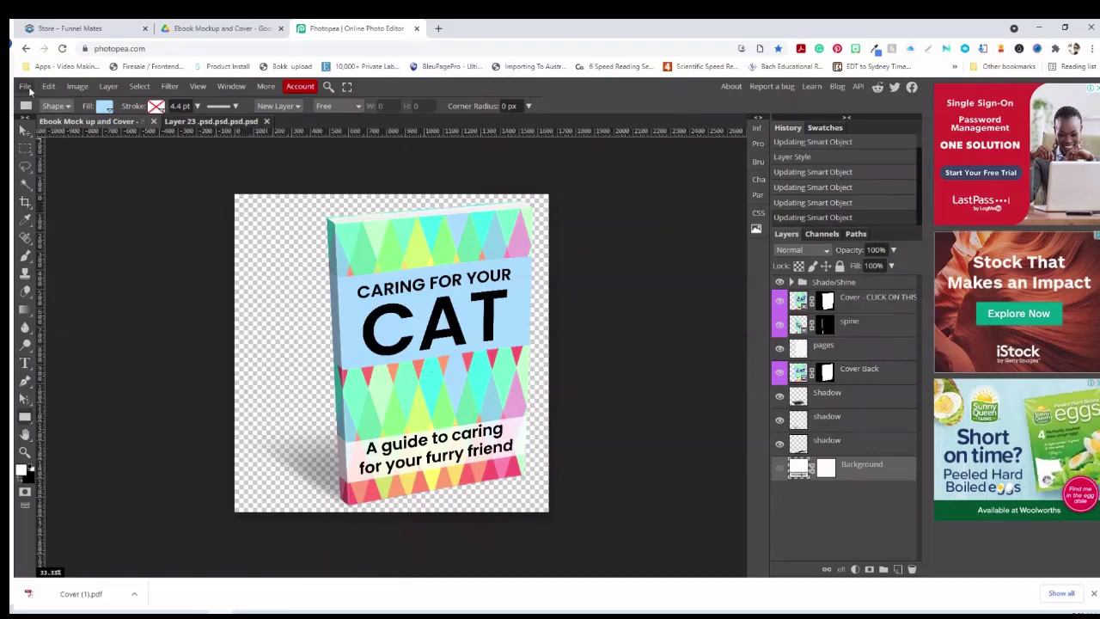
click(25, 86)
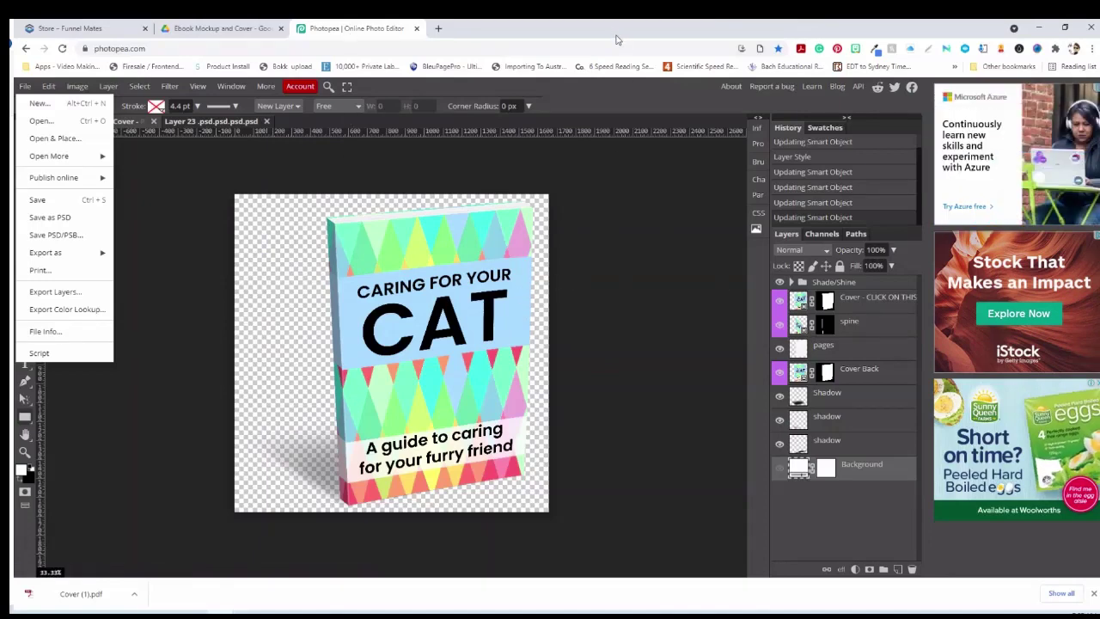
click(635, 88)
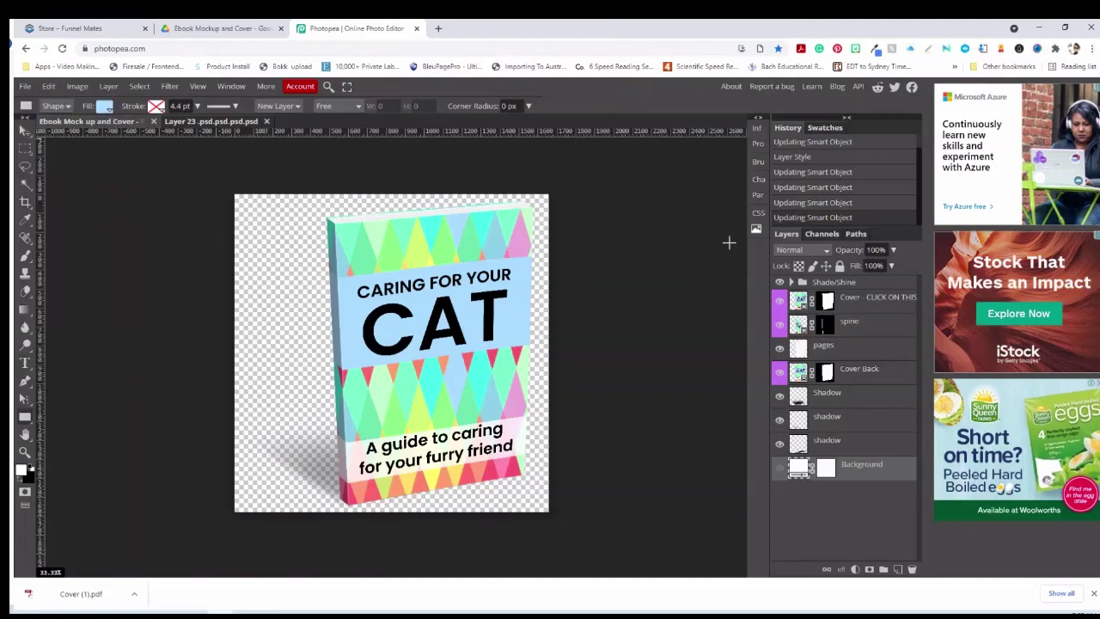
click(201, 122)
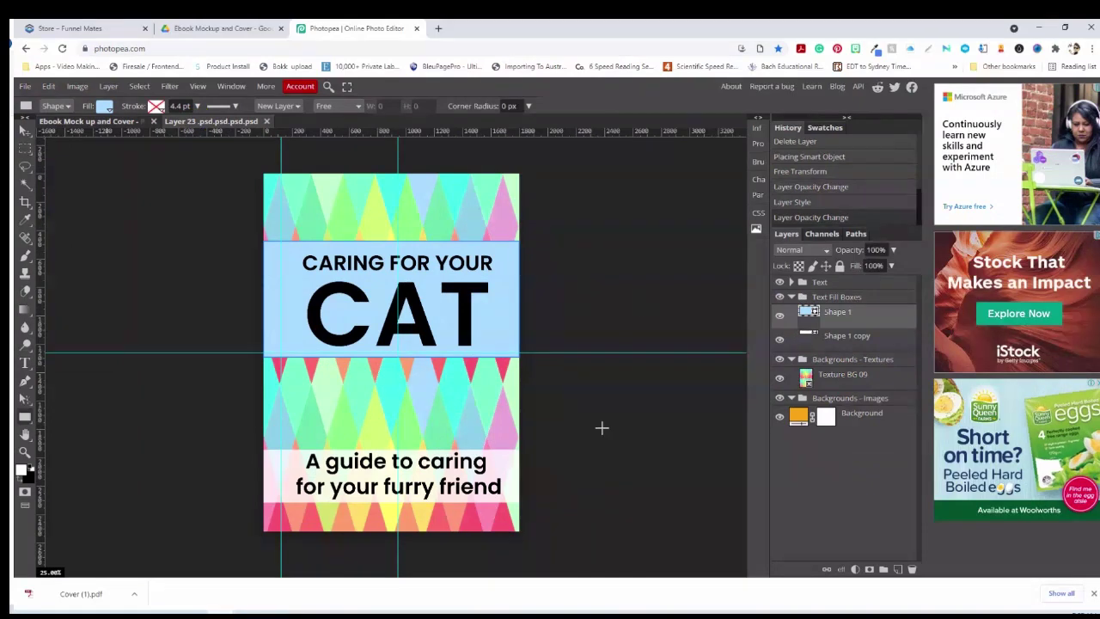
Hide Texture BG 09 and browse to the Backgrounds - Images folder to place an image
click(778, 379)
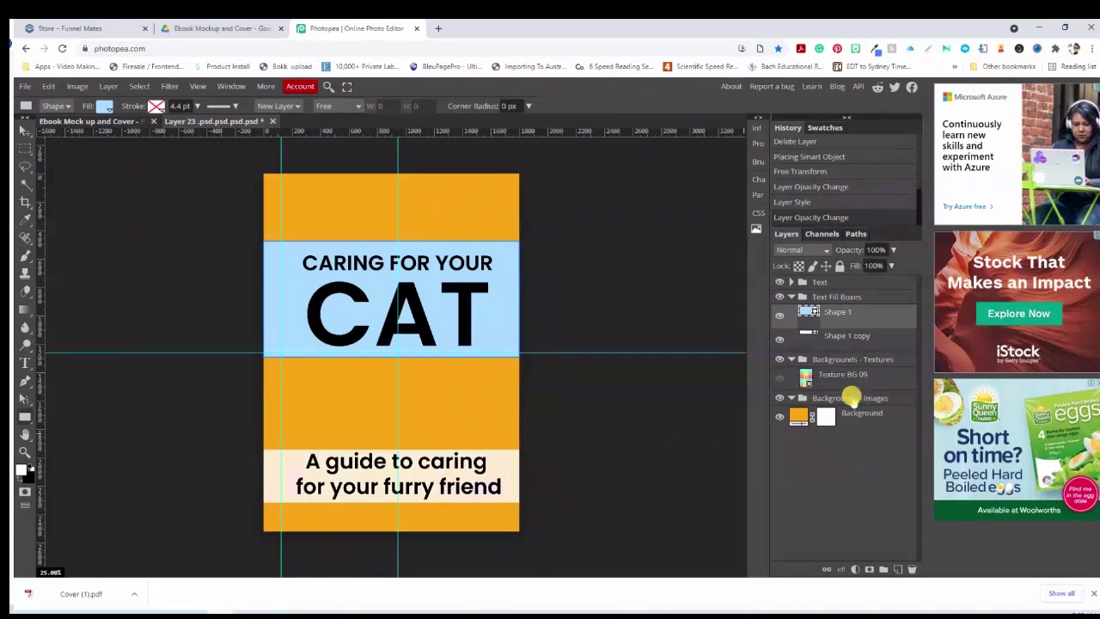
click(851, 397)
click(24, 86)
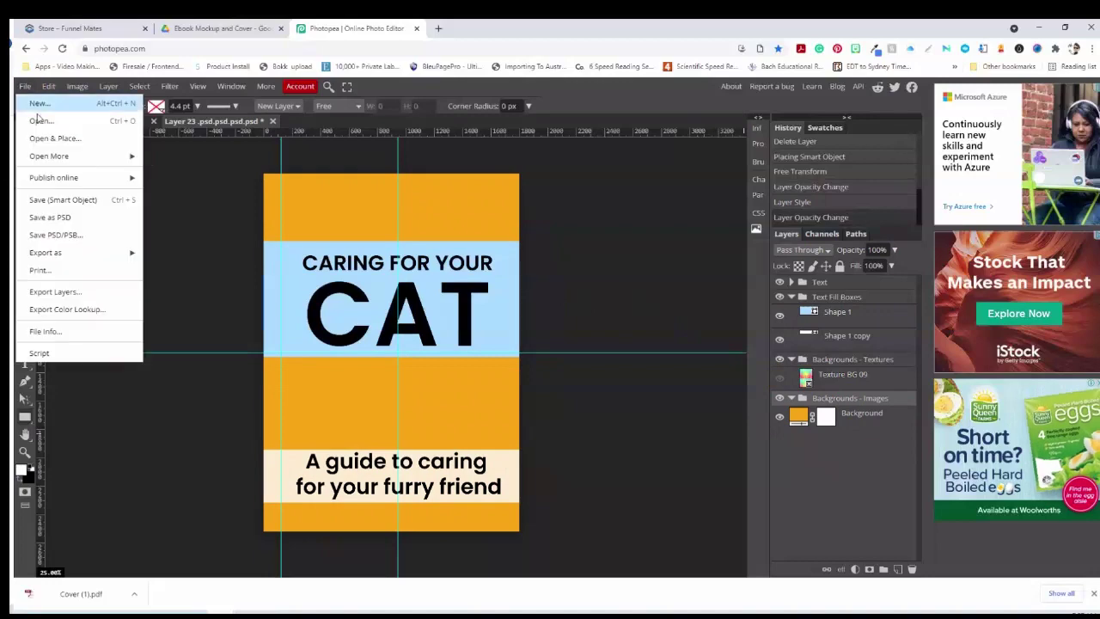
click(53, 138)
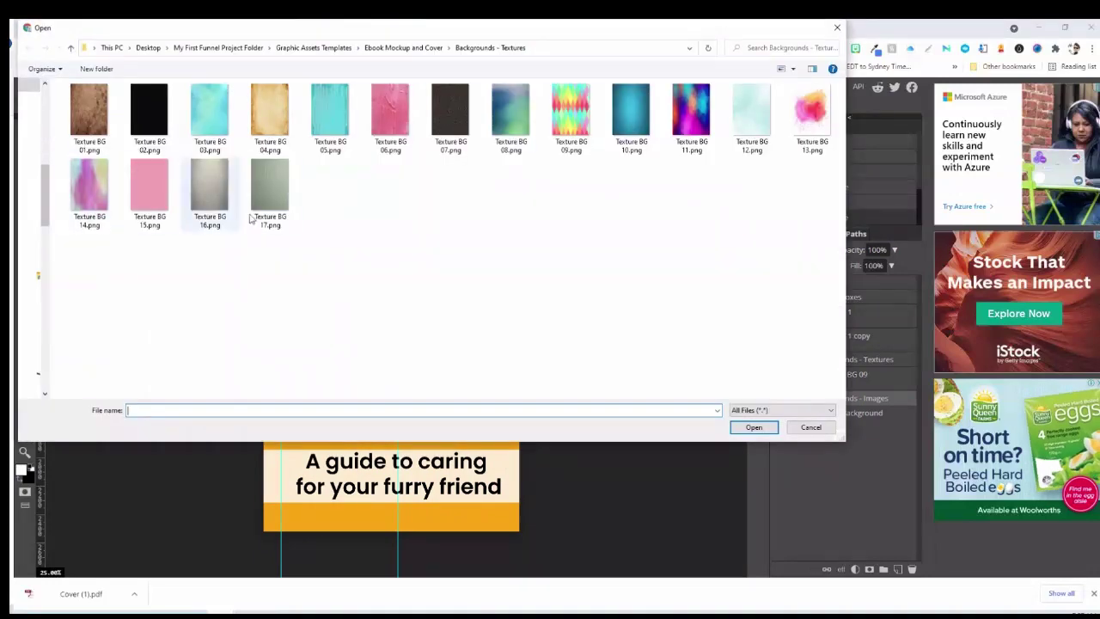
click(416, 47)
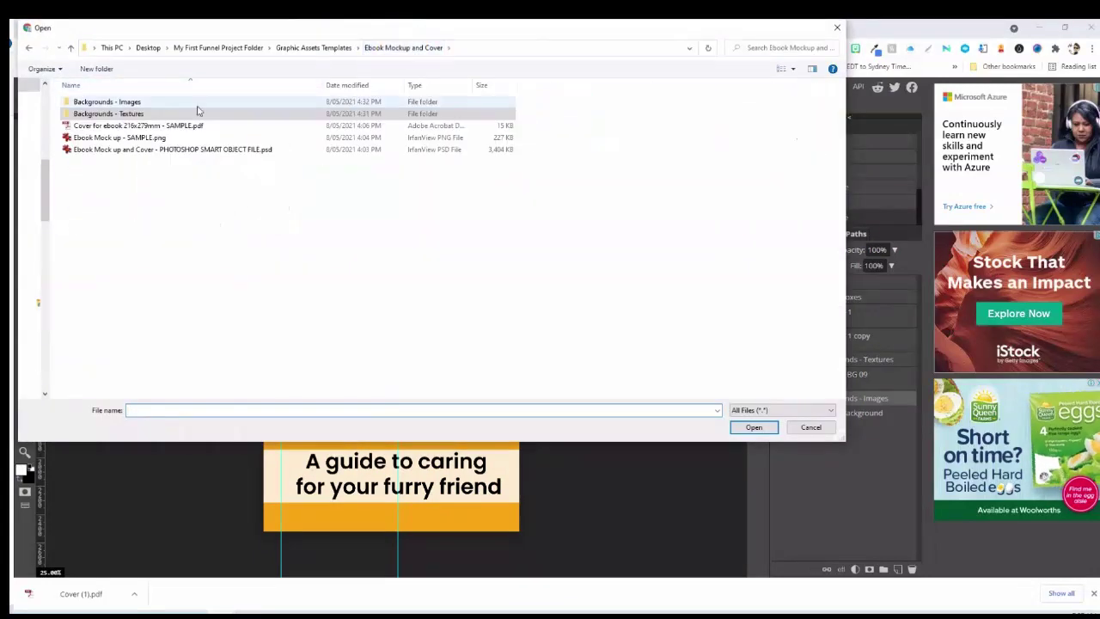
double_click(121, 101)
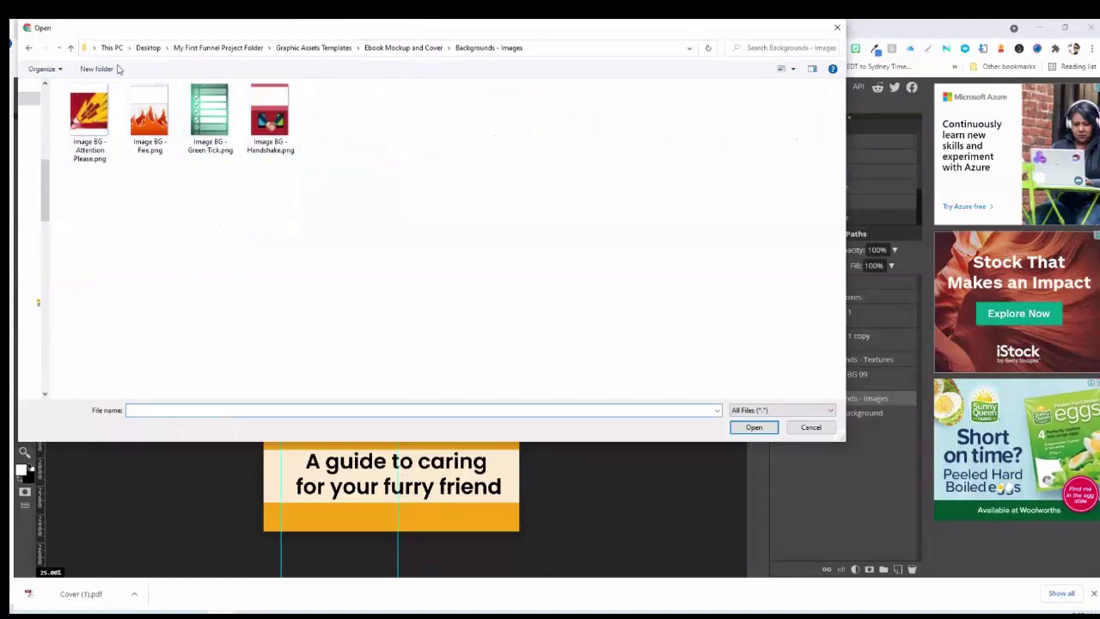
Show extra large thumbnails and place Image BG - Green Tick.png onto the cover
click(792, 68)
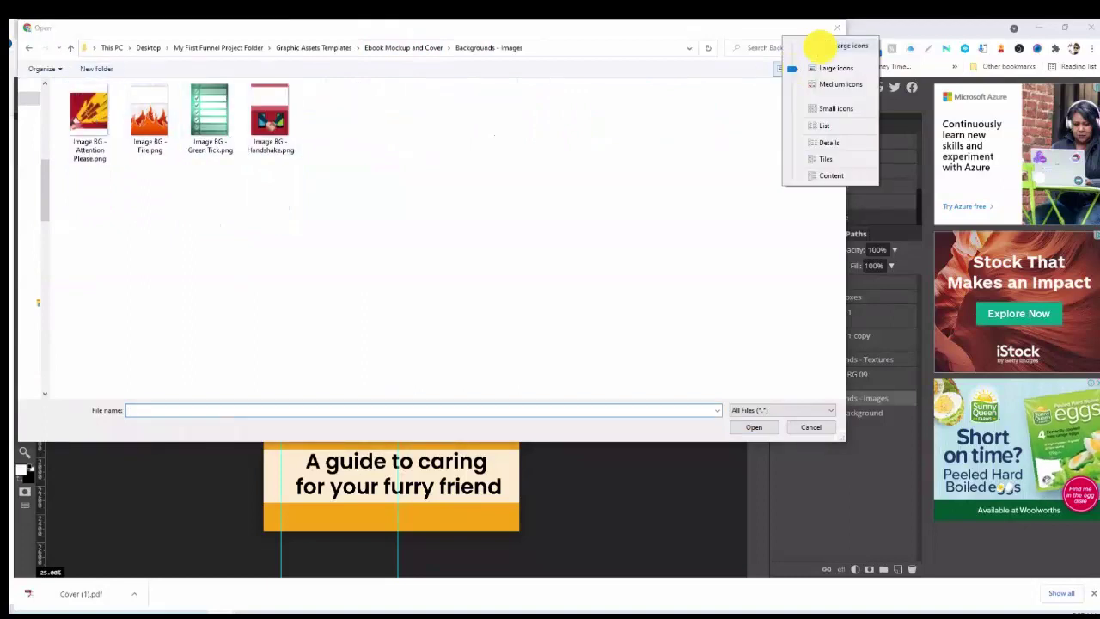
click(820, 45)
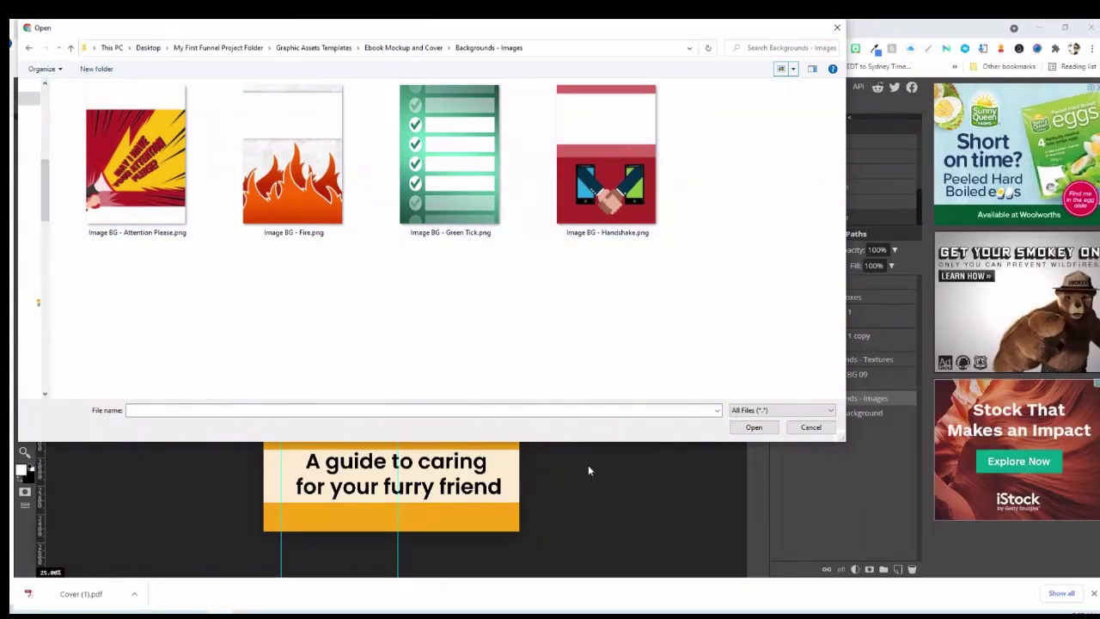
click(750, 429)
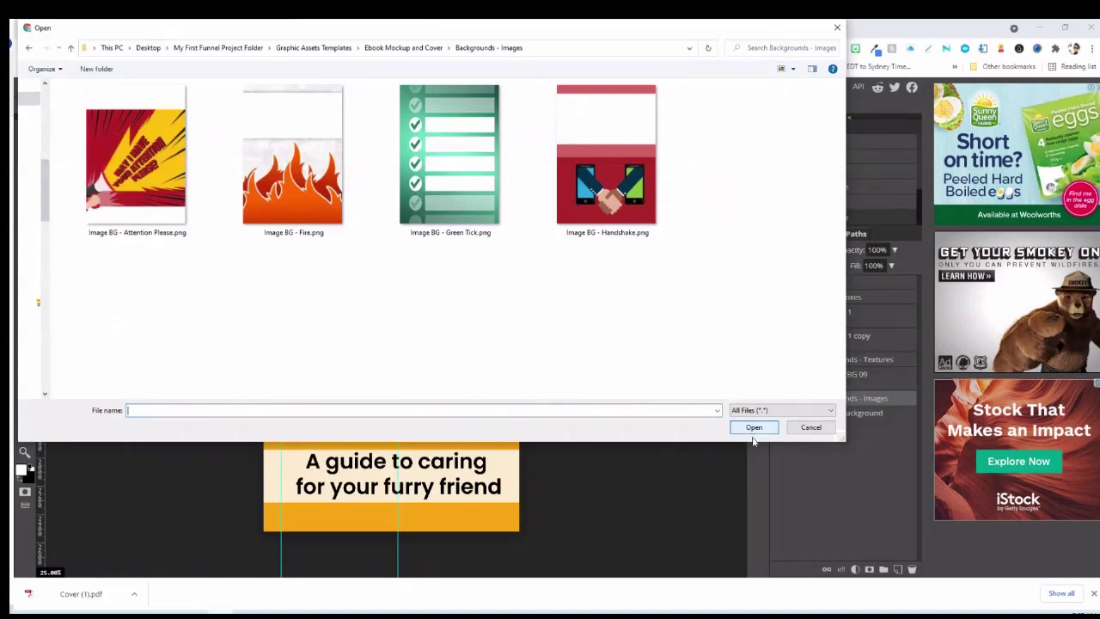
click(471, 169)
click(736, 426)
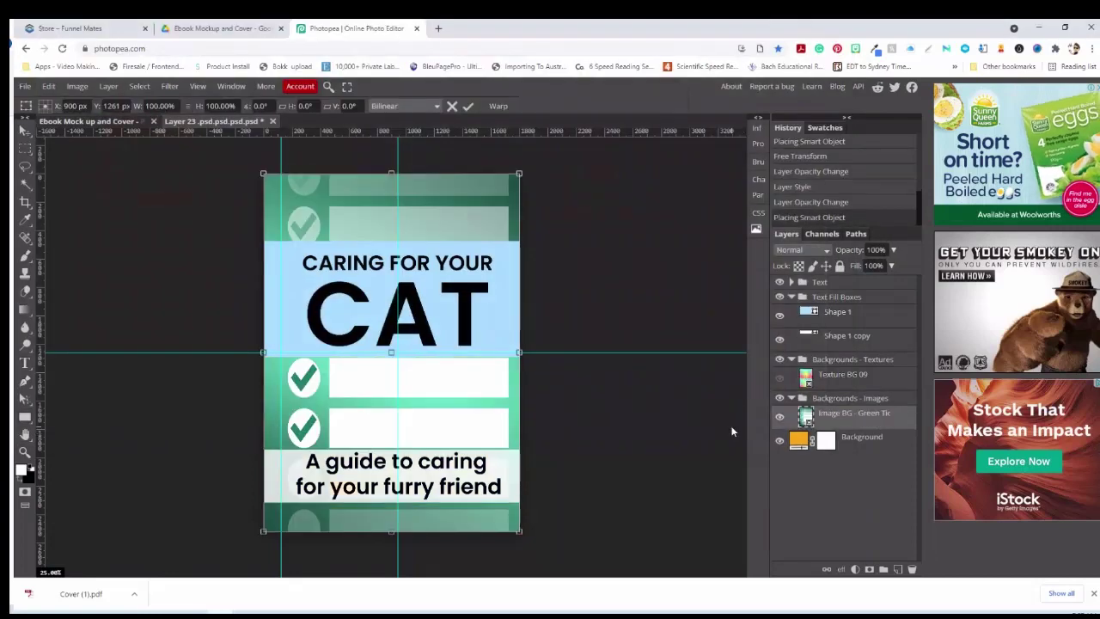
Move the Green Tick image into the textures group and hide the orange background layer
mouse_move(846, 419)
mouse_down()
mouse_move(854, 334)
mouse_move(842, 309)
mouse_move(842, 404)
mouse_up()
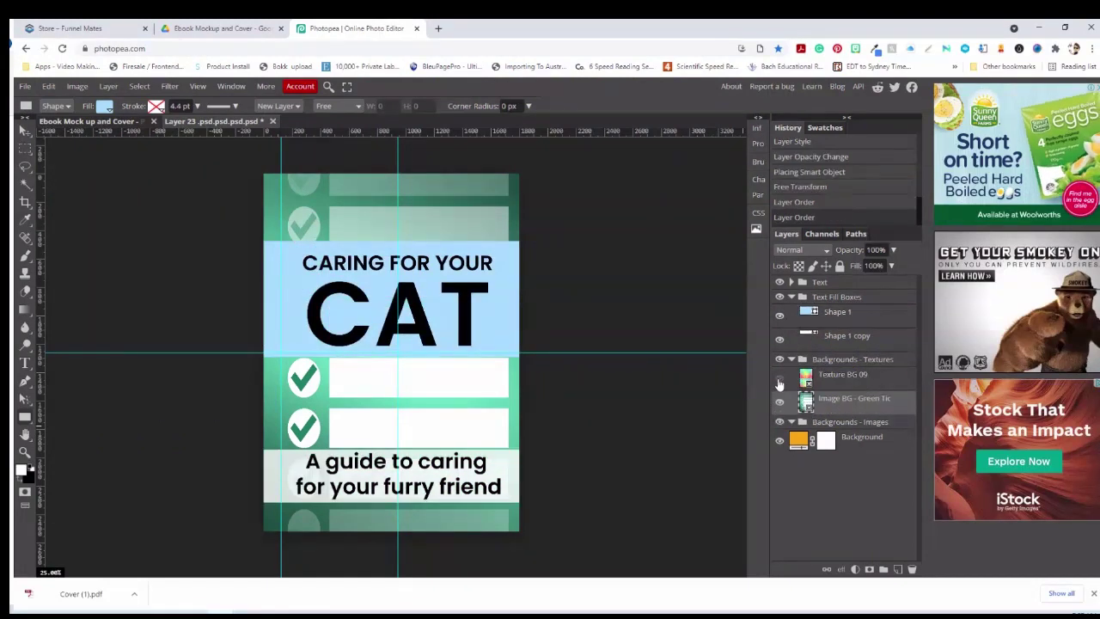
click(780, 380)
click(781, 379)
click(779, 439)
Hide the CARING FOR YOUR, subtitle and CAT title texts plus the blue and grey fill boxes
click(790, 282)
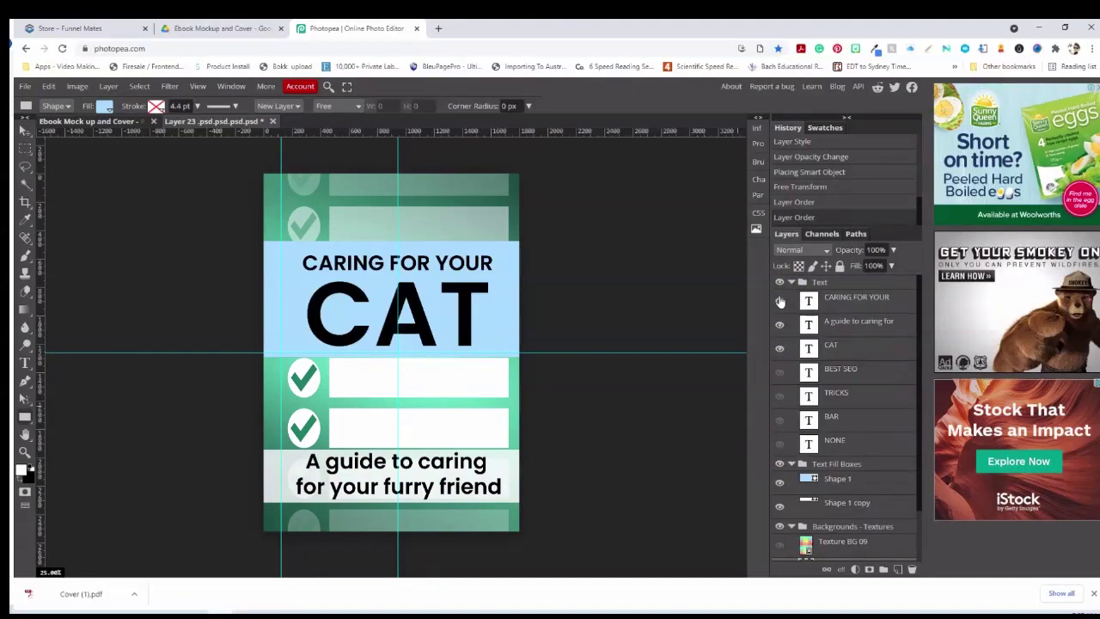
click(779, 301)
click(780, 325)
click(781, 345)
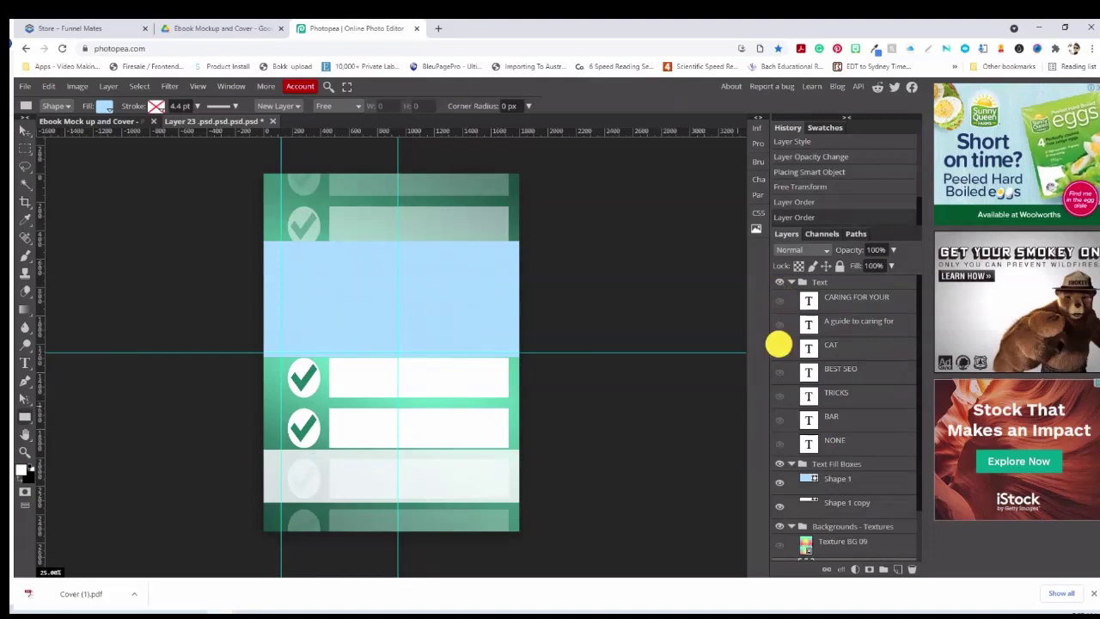
click(780, 465)
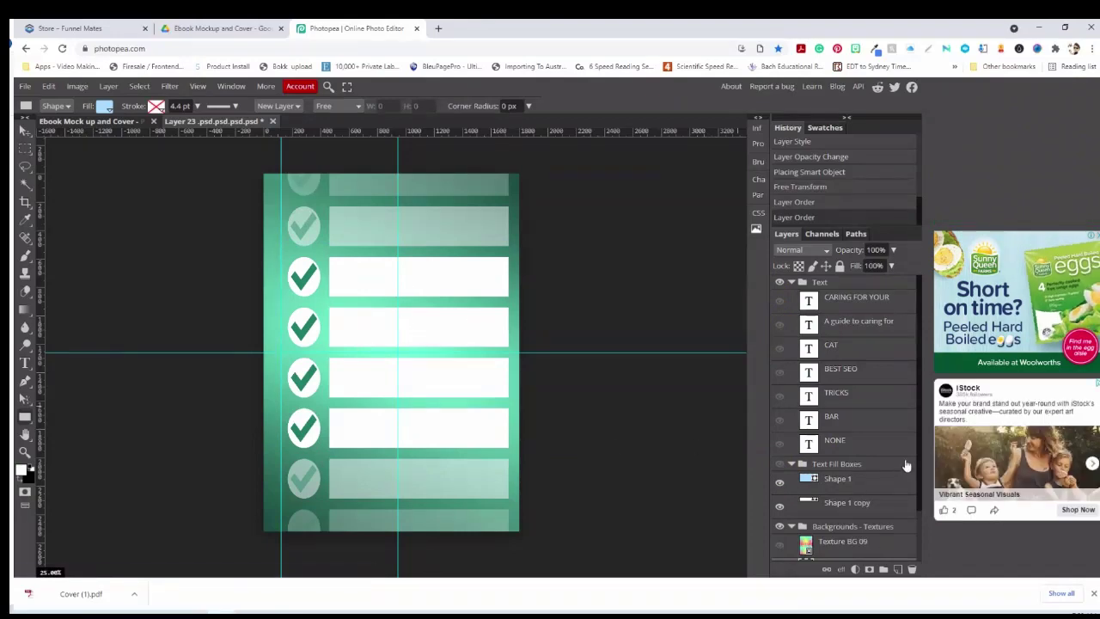
Show the BEST SEO, TRICKS, BAR and NONE checklist texts
click(780, 372)
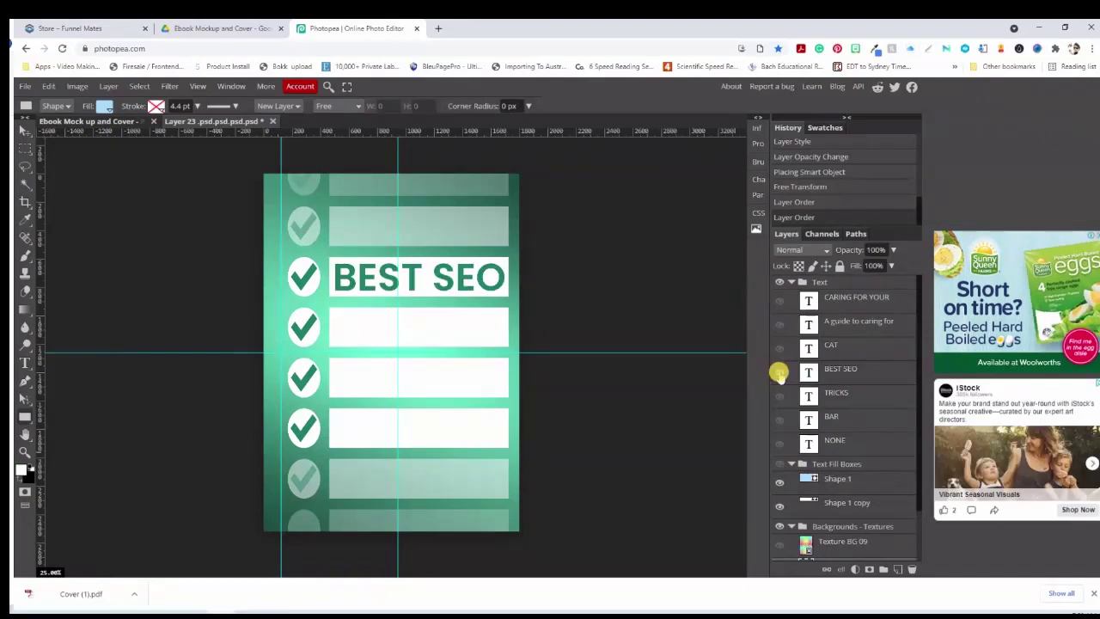
click(780, 396)
click(779, 420)
click(779, 443)
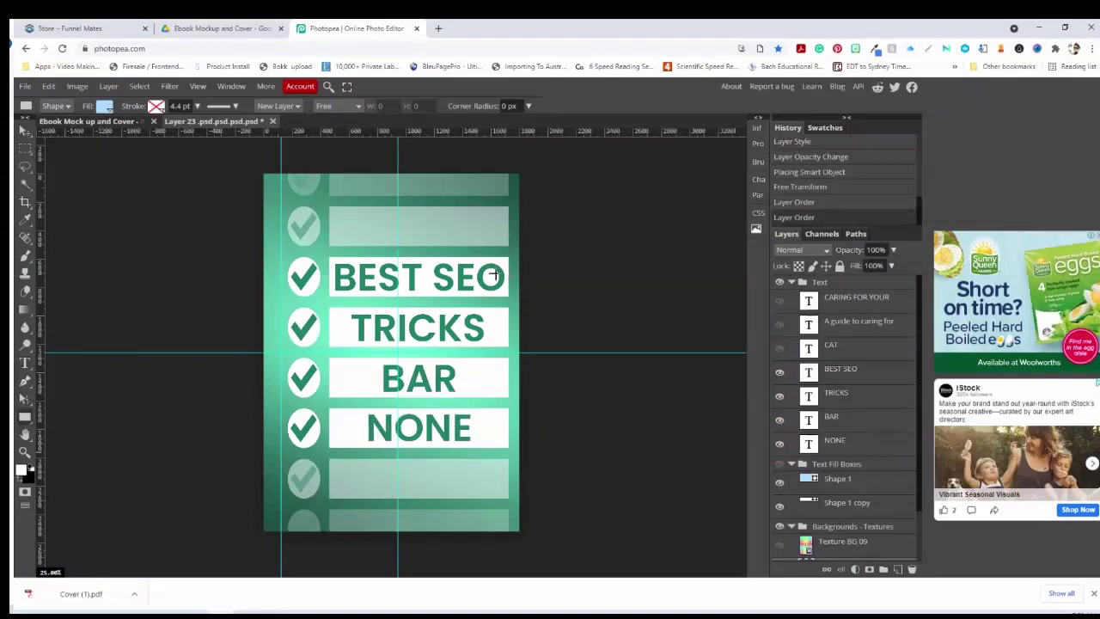
Recolour the BEST SEO text dark green 1d5142 using the eyedropper
click(25, 365)
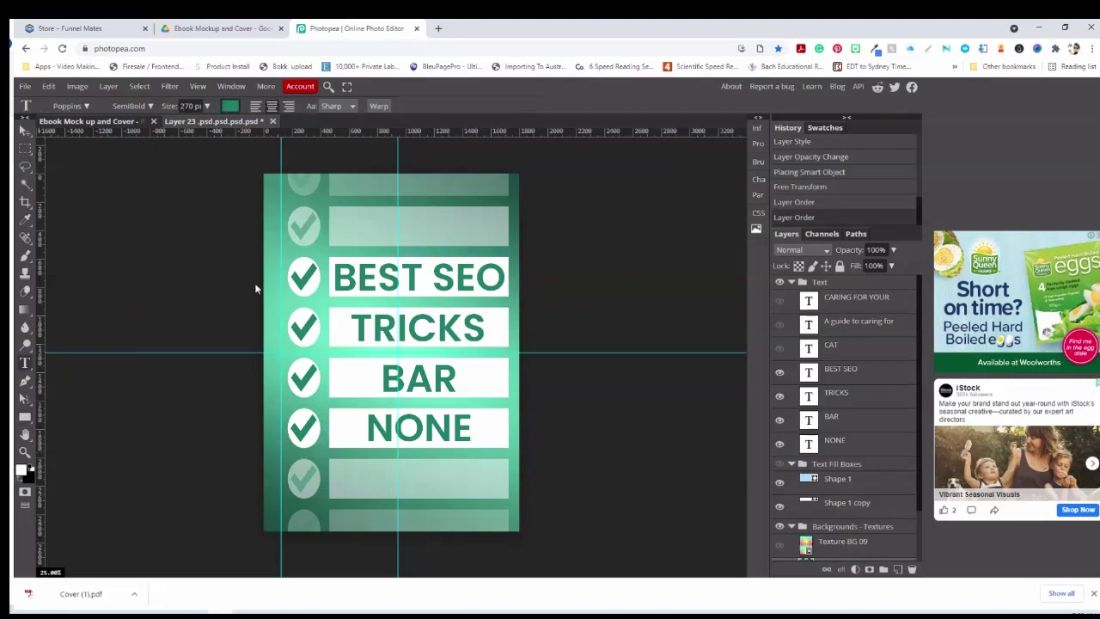
drag(333, 277, 509, 283)
click(231, 108)
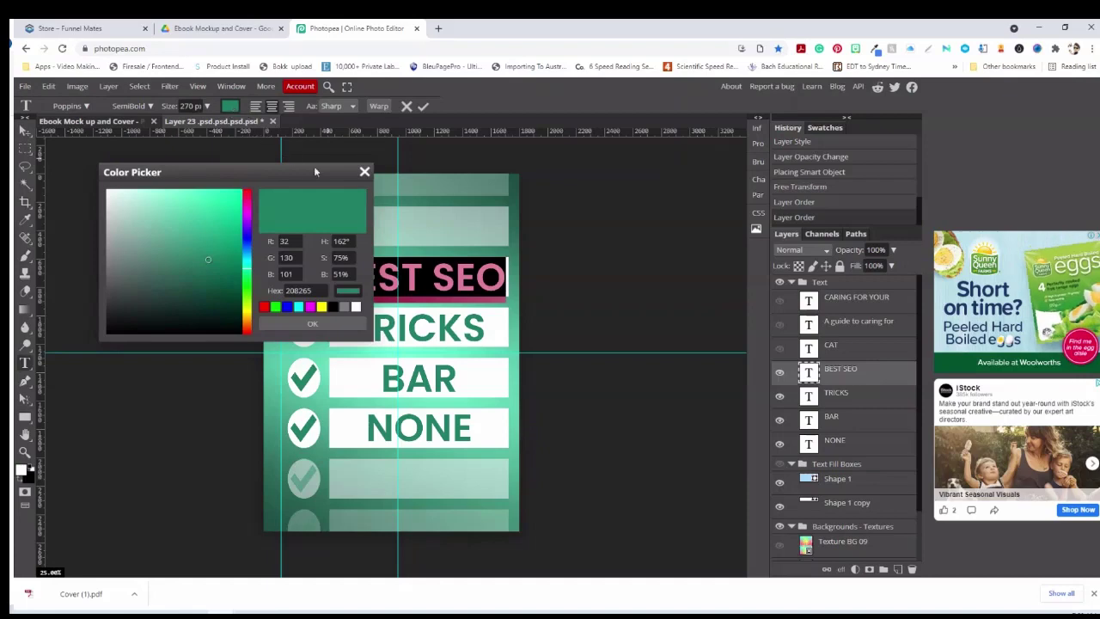
click(513, 184)
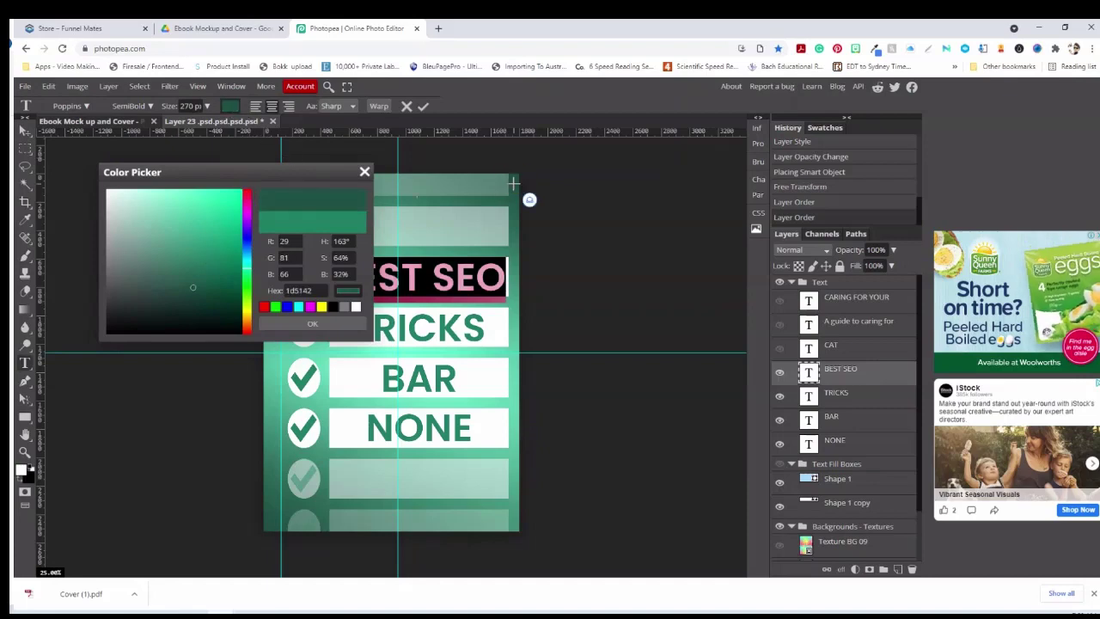
click(326, 327)
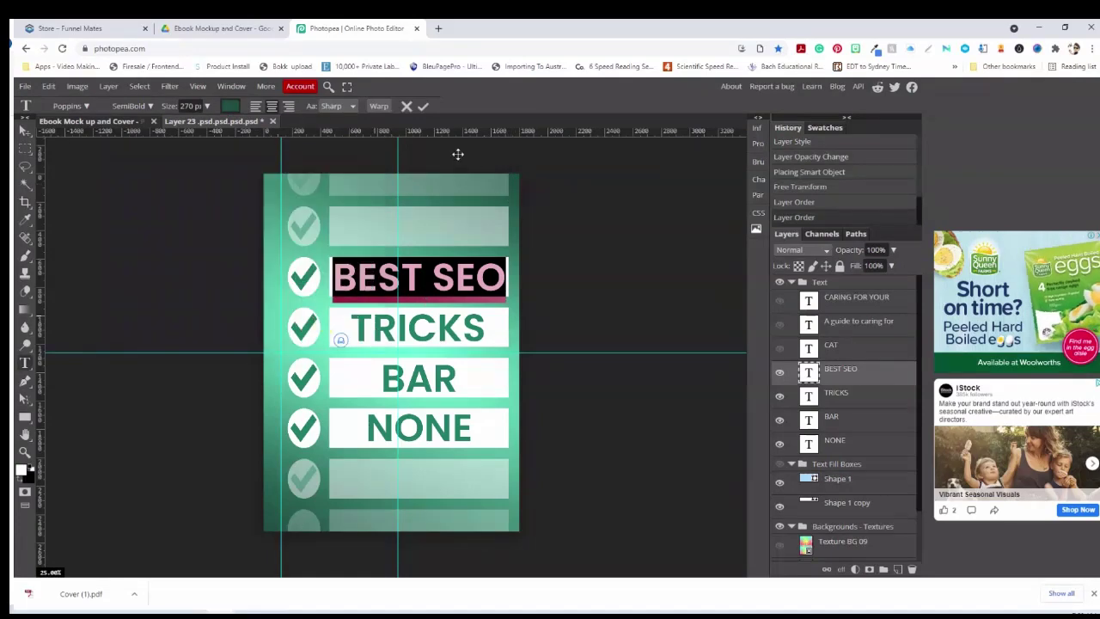
click(423, 105)
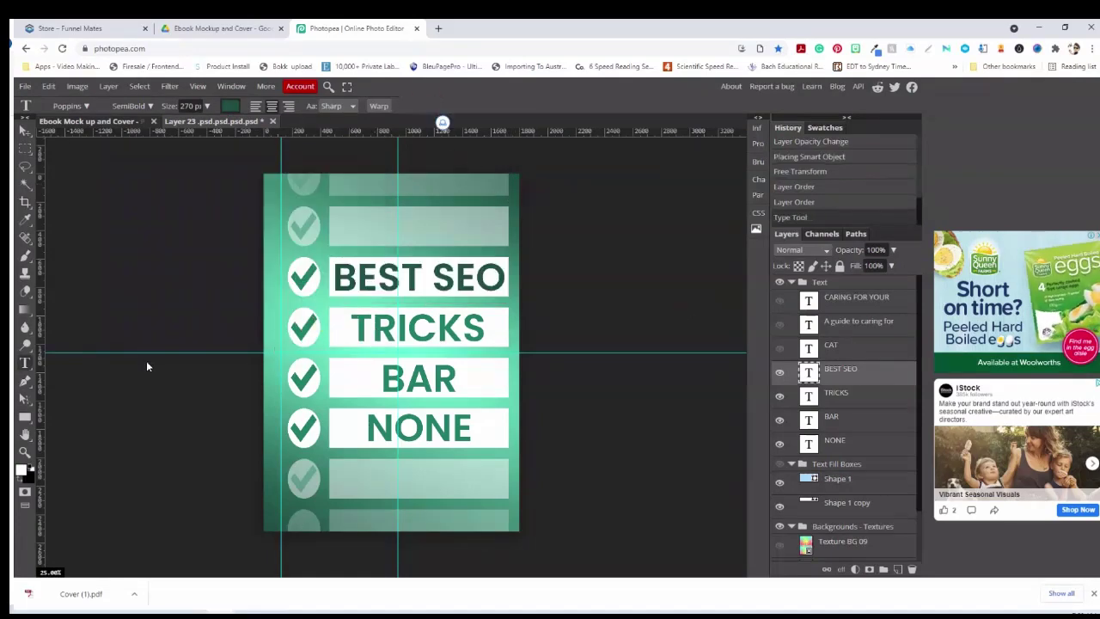
Replace SEO with CAT so the line reads BEST CAT, then bring up the Backgrounds - Images folder
drag(431, 276, 506, 272)
text(CAT)
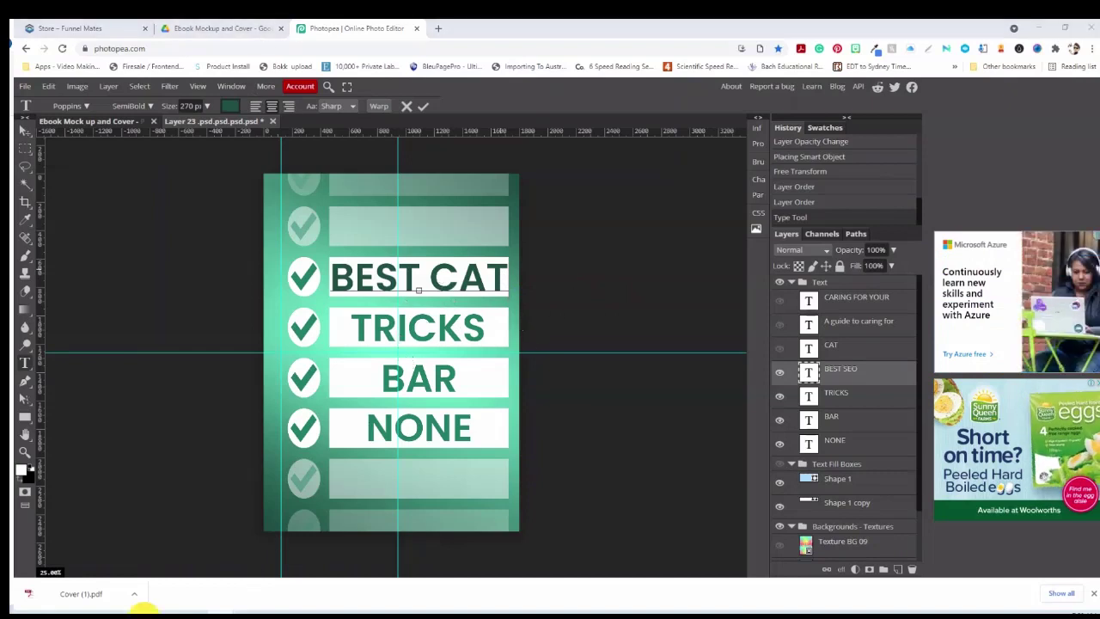
mouse_move(137, 612)
click(91, 569)
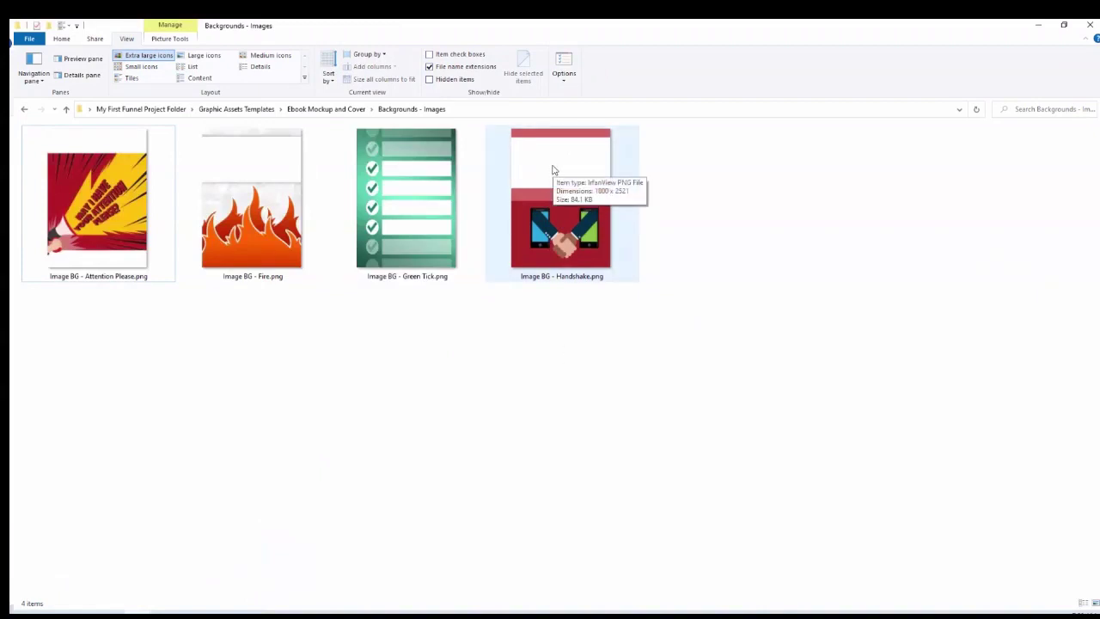
Select Image BG - Fire.png in Explorer, then minimize the folder window to return to Photopea
click(246, 204)
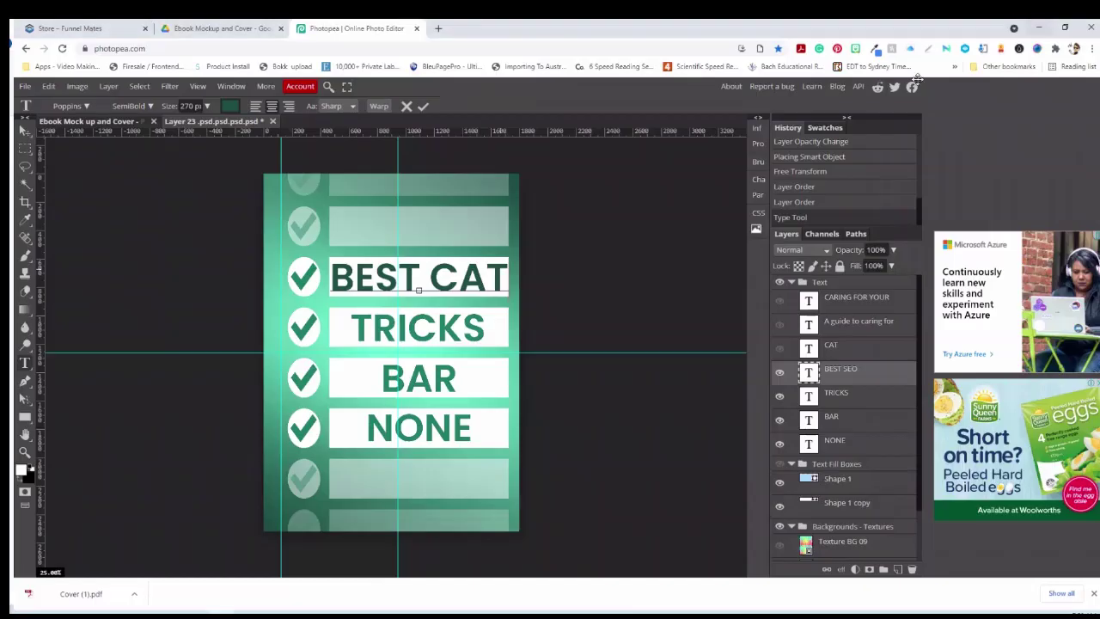
click(1038, 26)
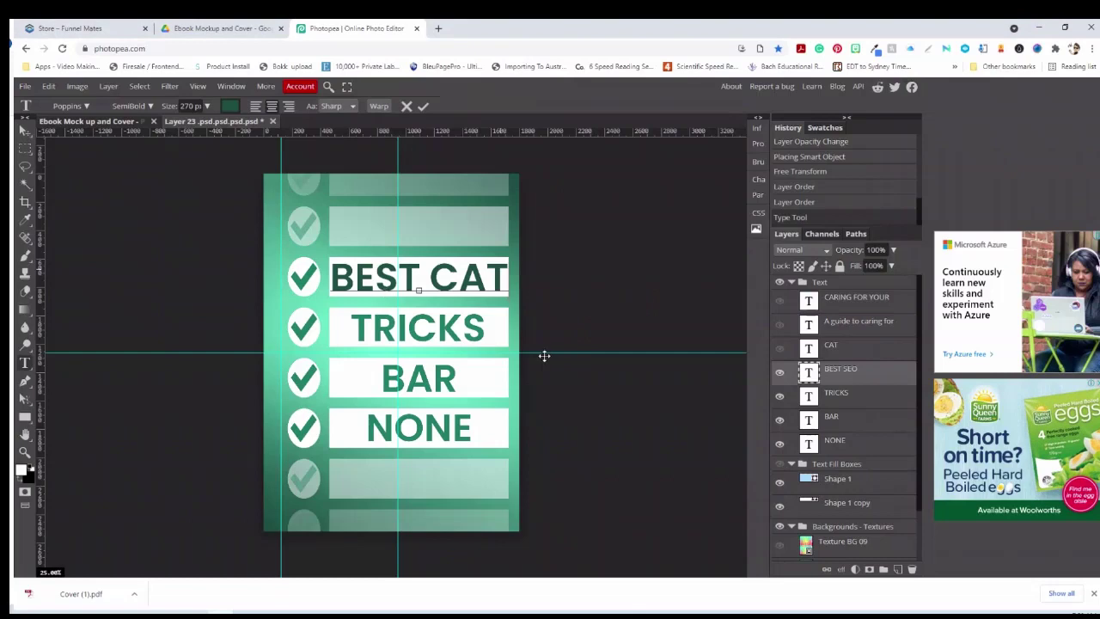
Commit the BEST CAT wording edit by switching to the Ebook Mock up document and back
click(120, 122)
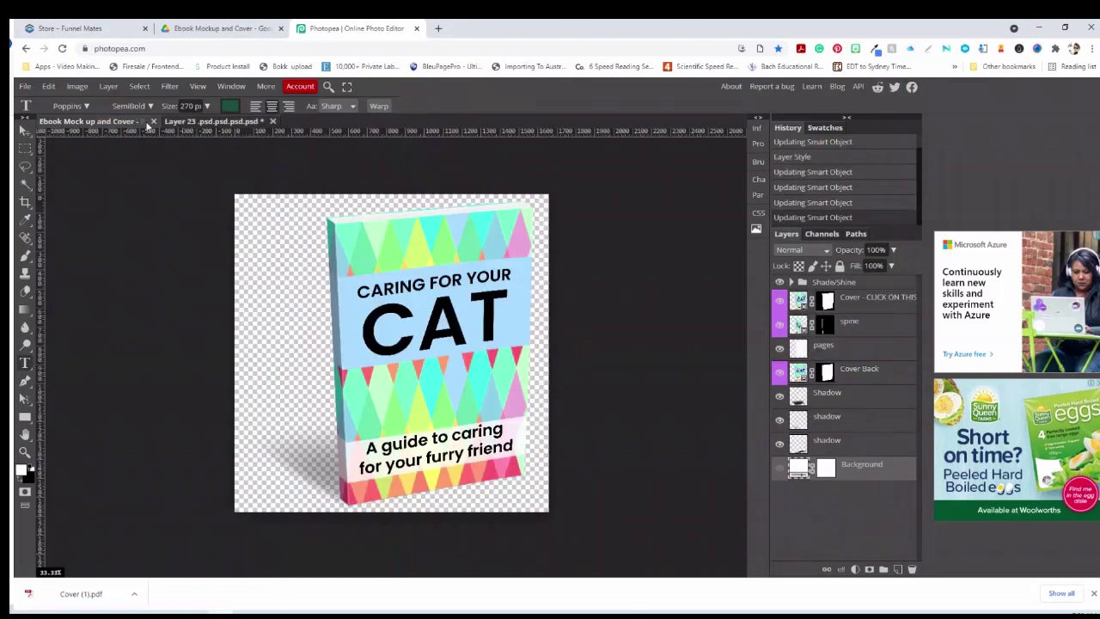
click(189, 122)
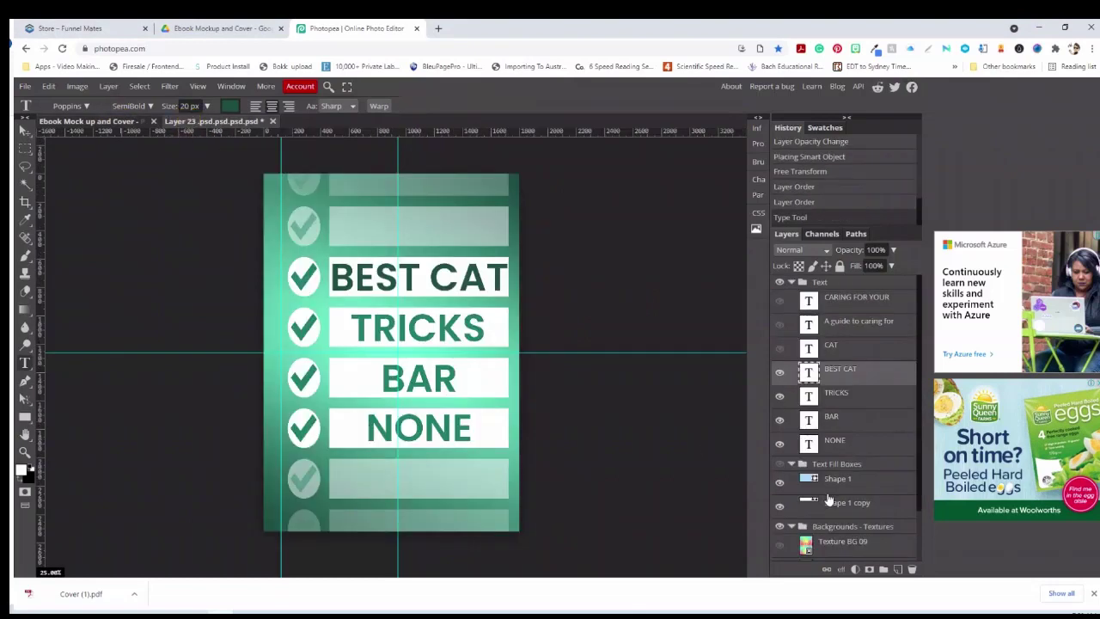
scroll(790, 535, down, 1)
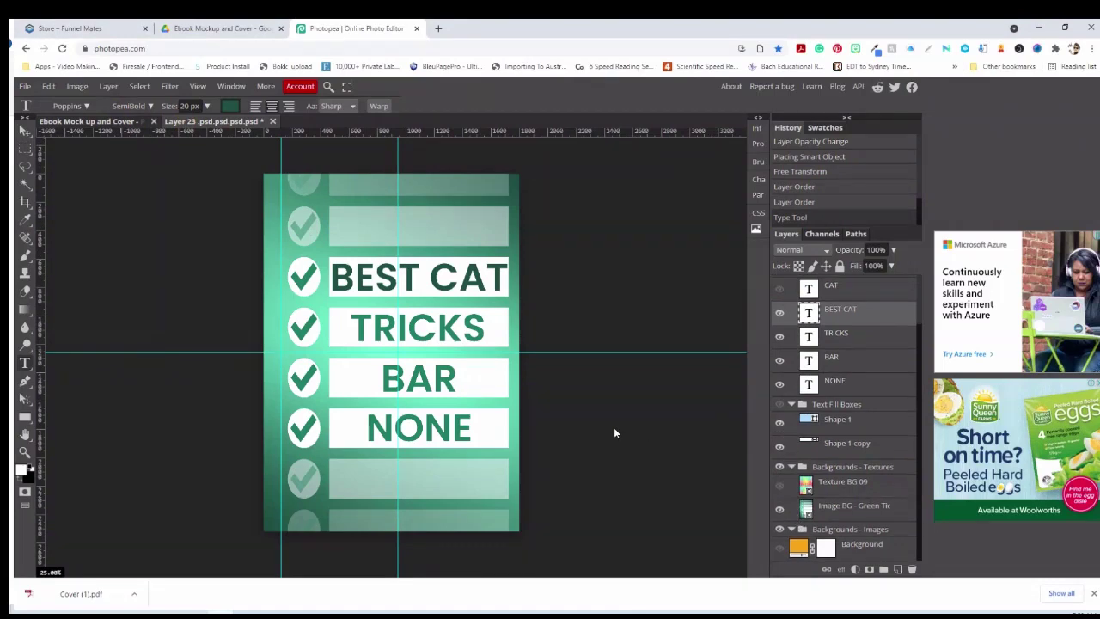
scroll(614, 430, up, 2)
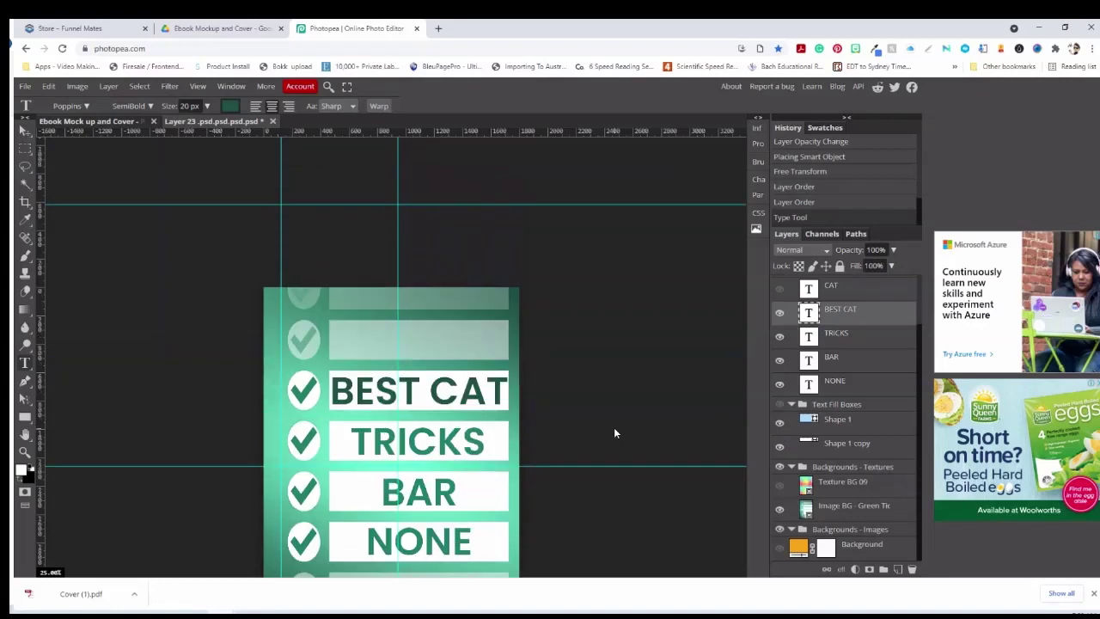
scroll(613, 427, down, 1)
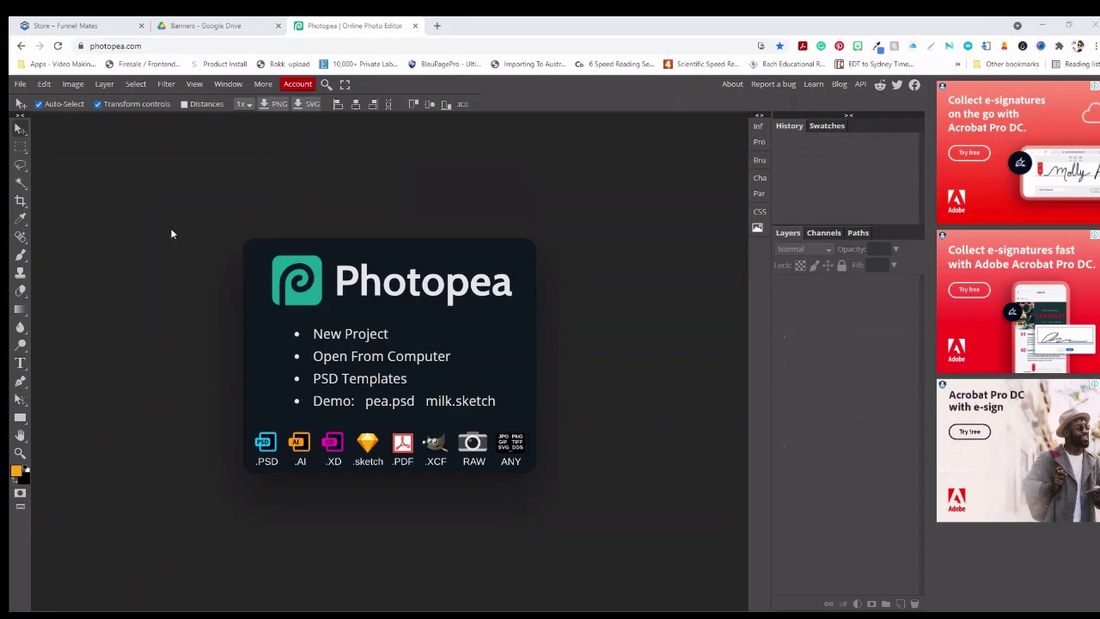
click(20, 83)
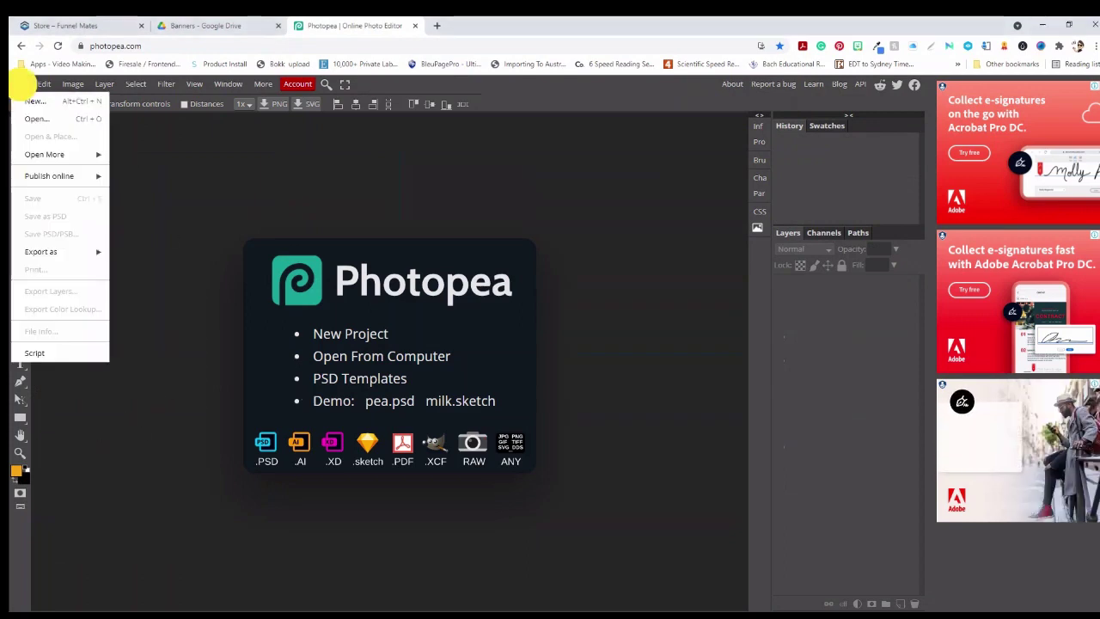
click(22, 118)
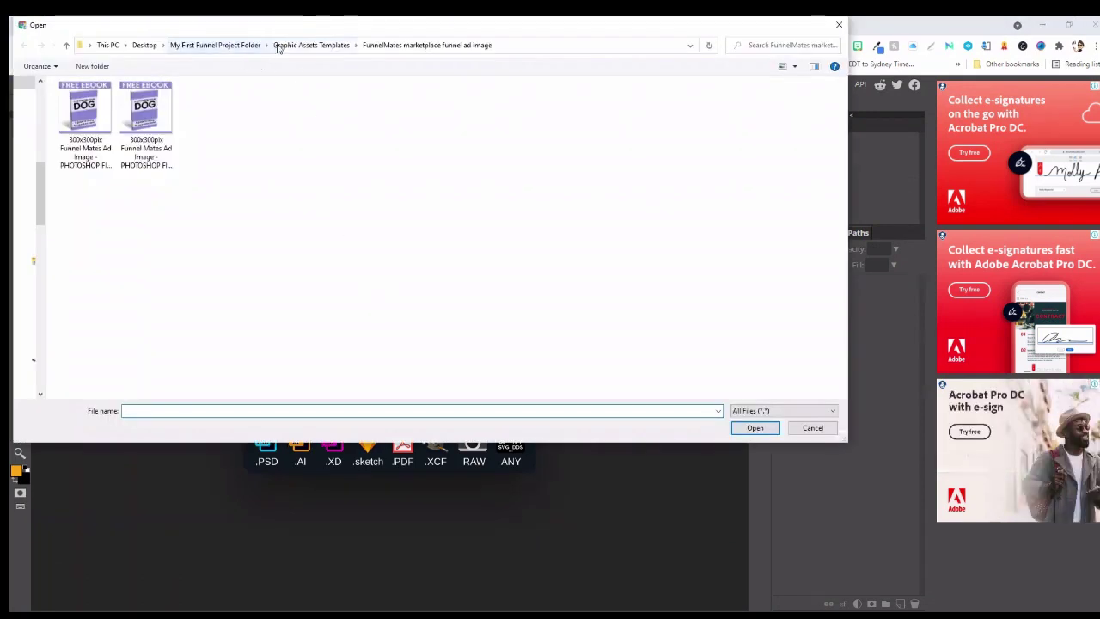
click(288, 48)
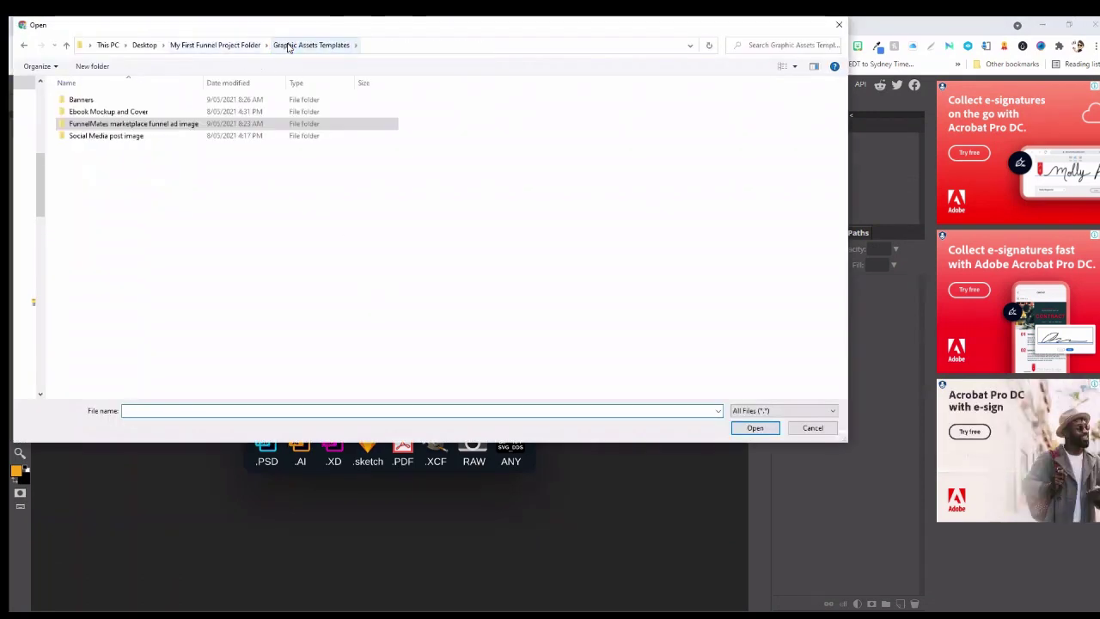
click(75, 99)
double_click(76, 99)
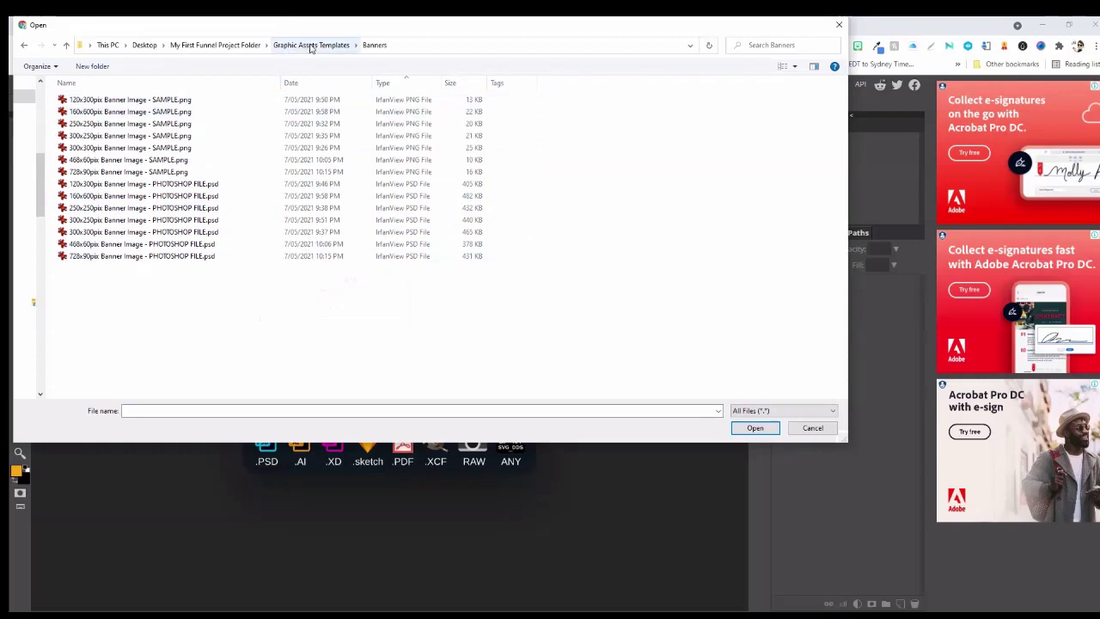
click(311, 47)
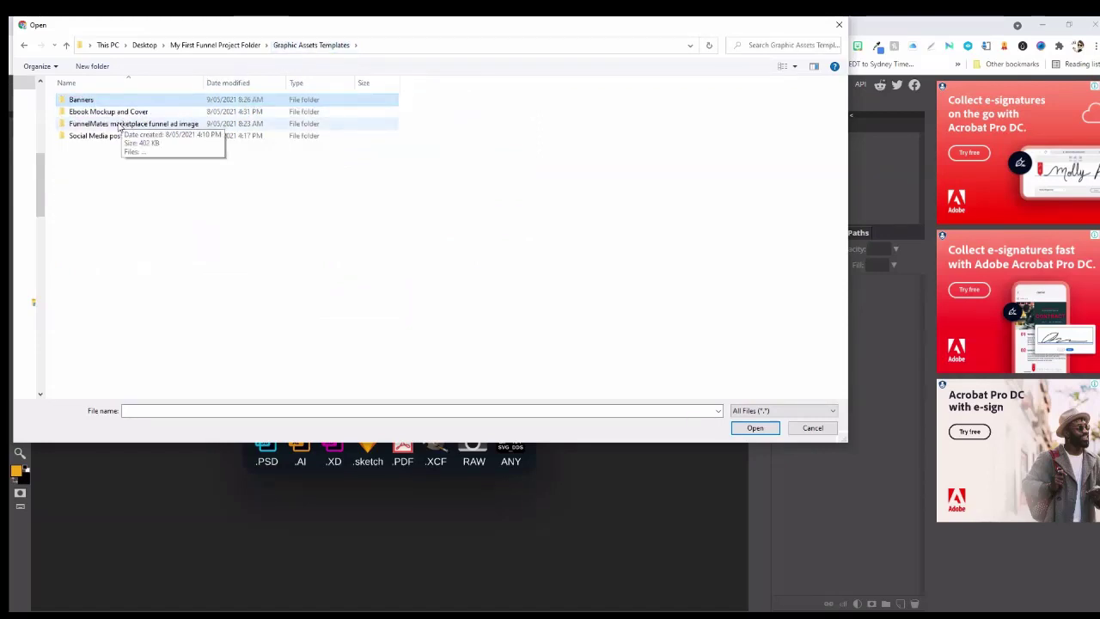
double_click(116, 123)
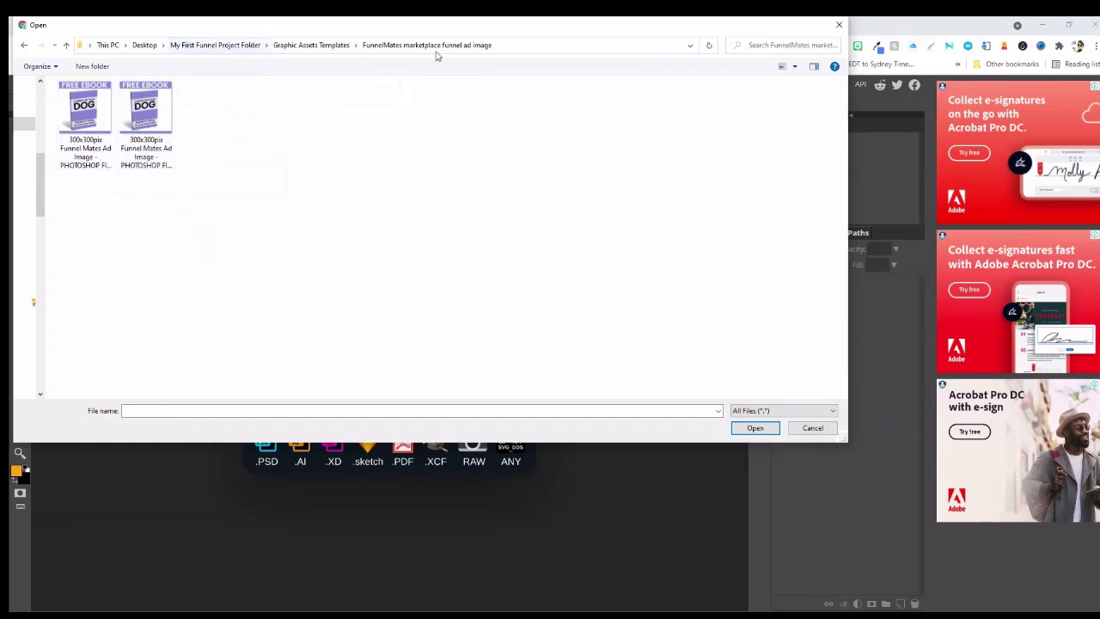
click(808, 427)
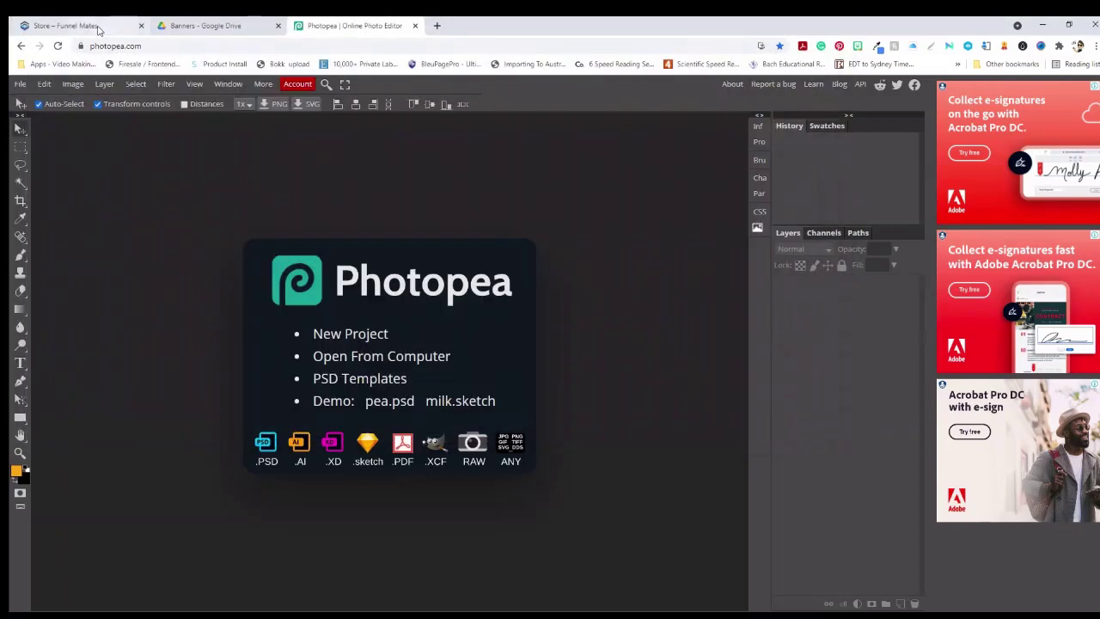
click(104, 26)
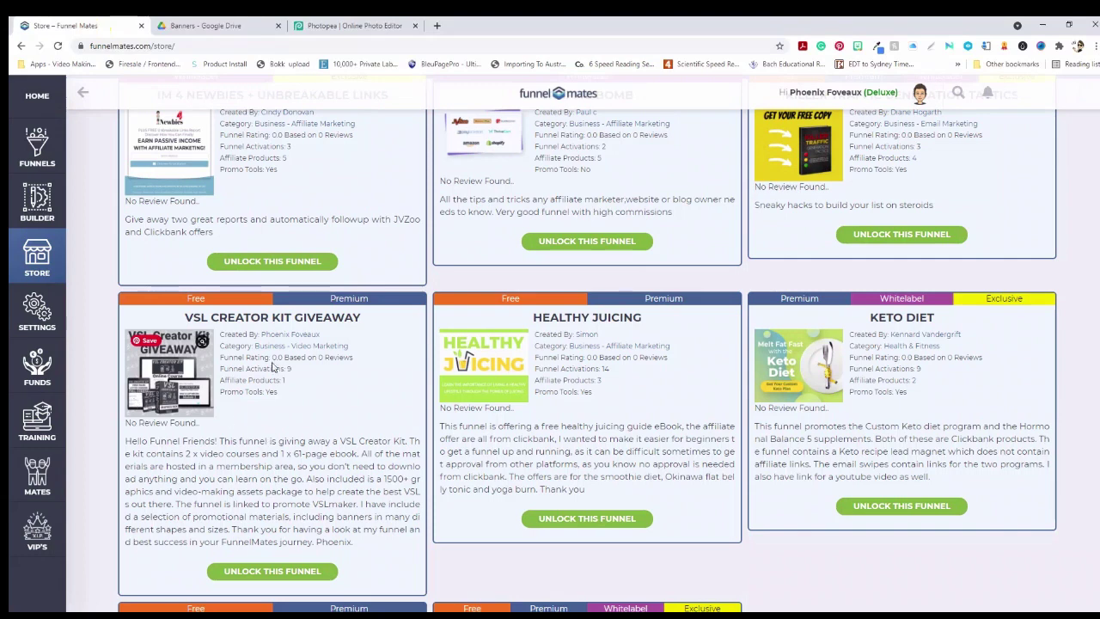
click(349, 26)
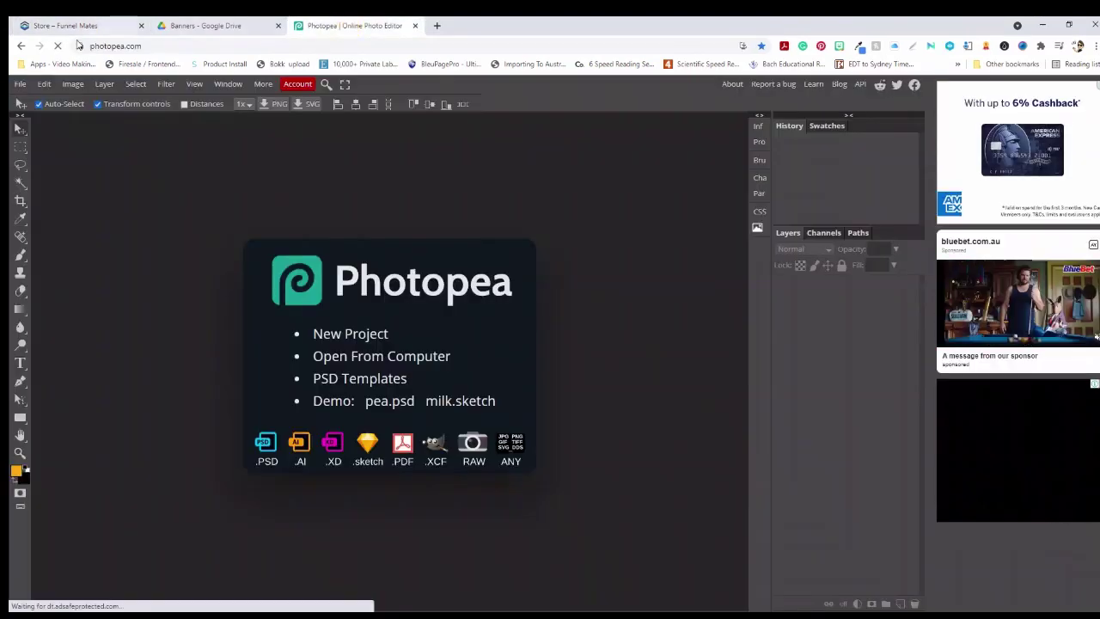
click(20, 83)
mouse_move(34, 160)
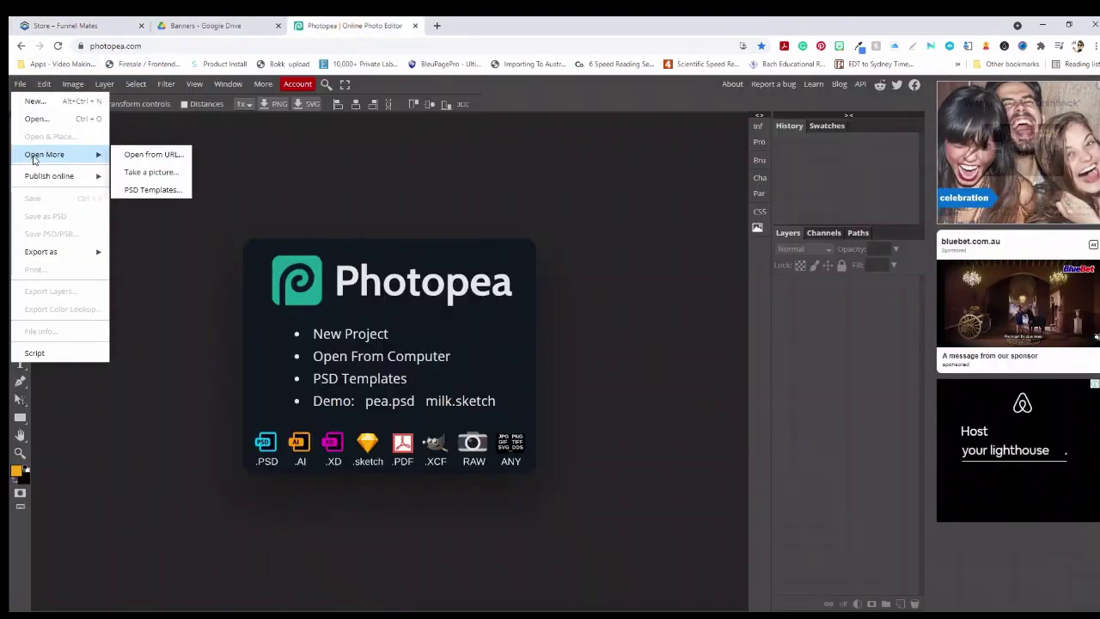
click(37, 118)
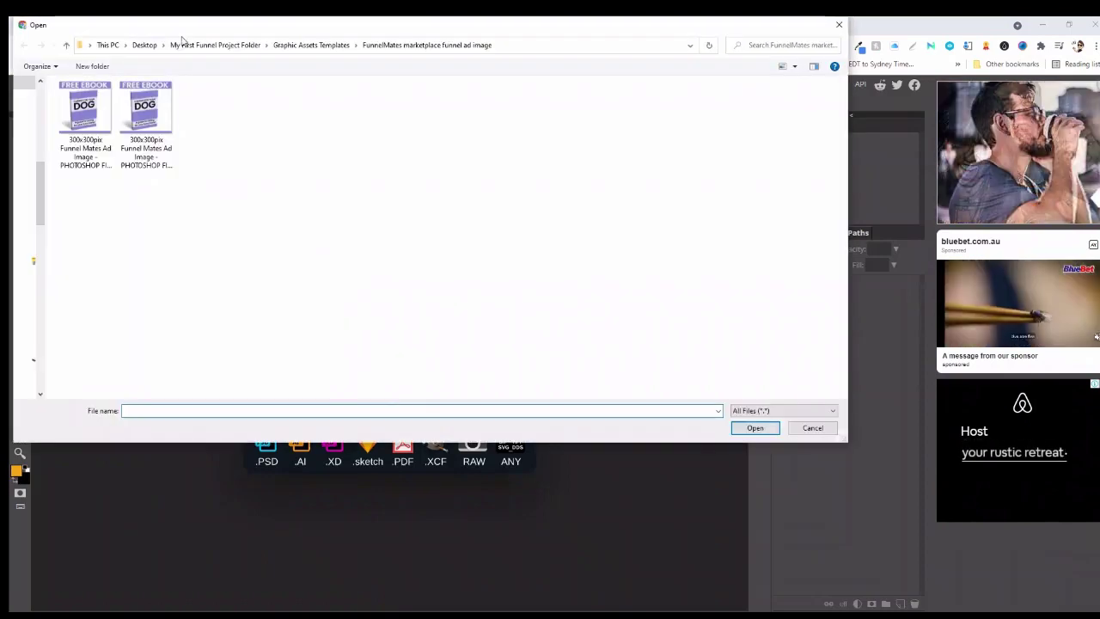
click(311, 44)
click(144, 135)
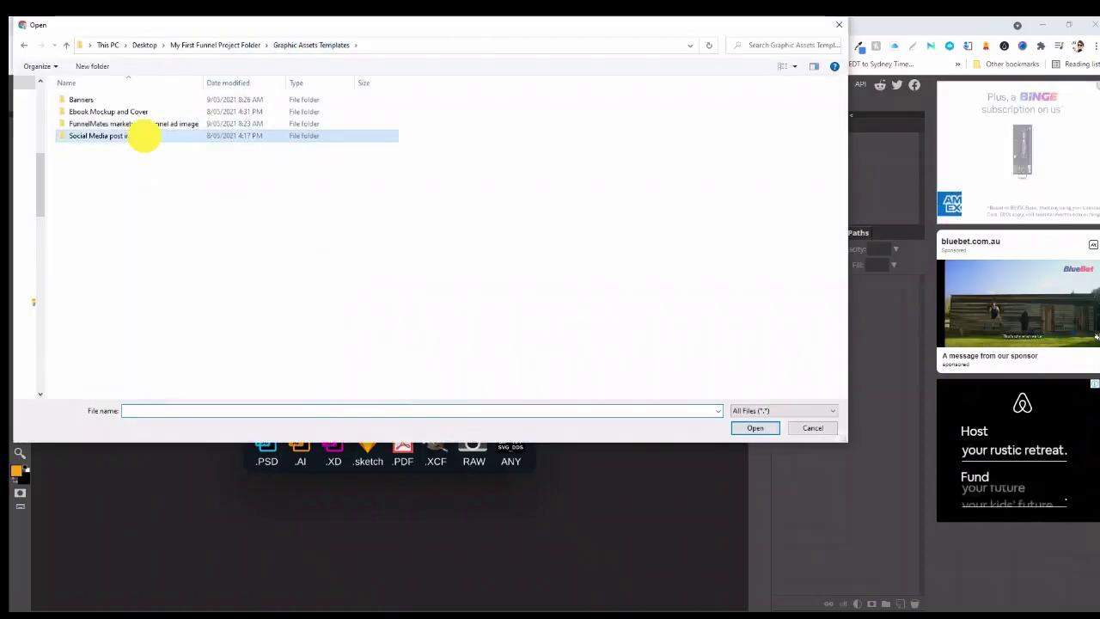
double_click(144, 135)
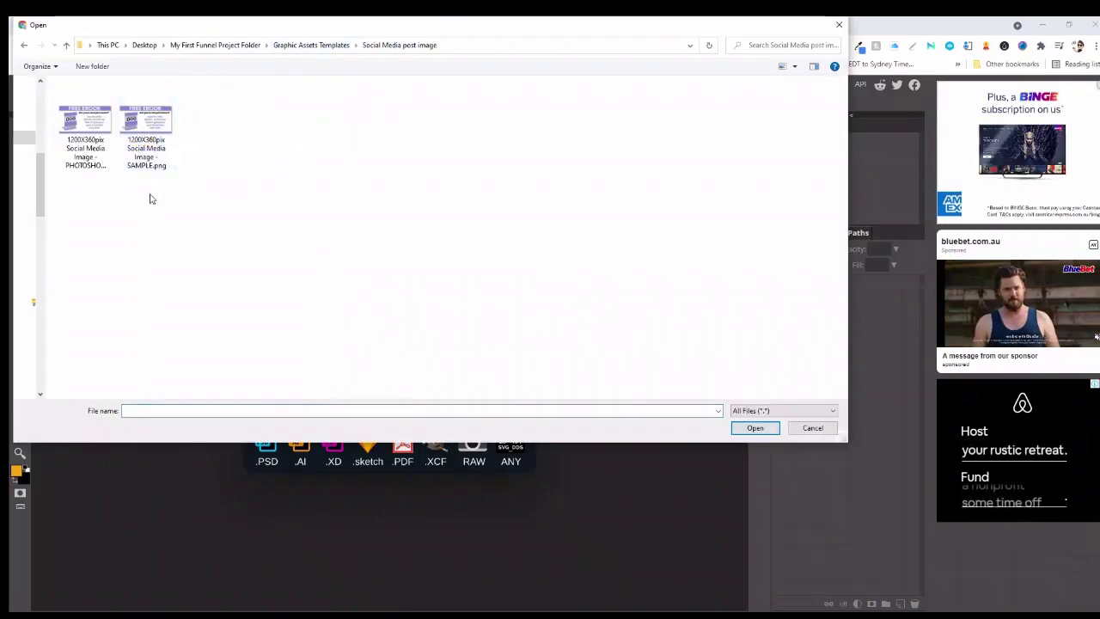
click(812, 428)
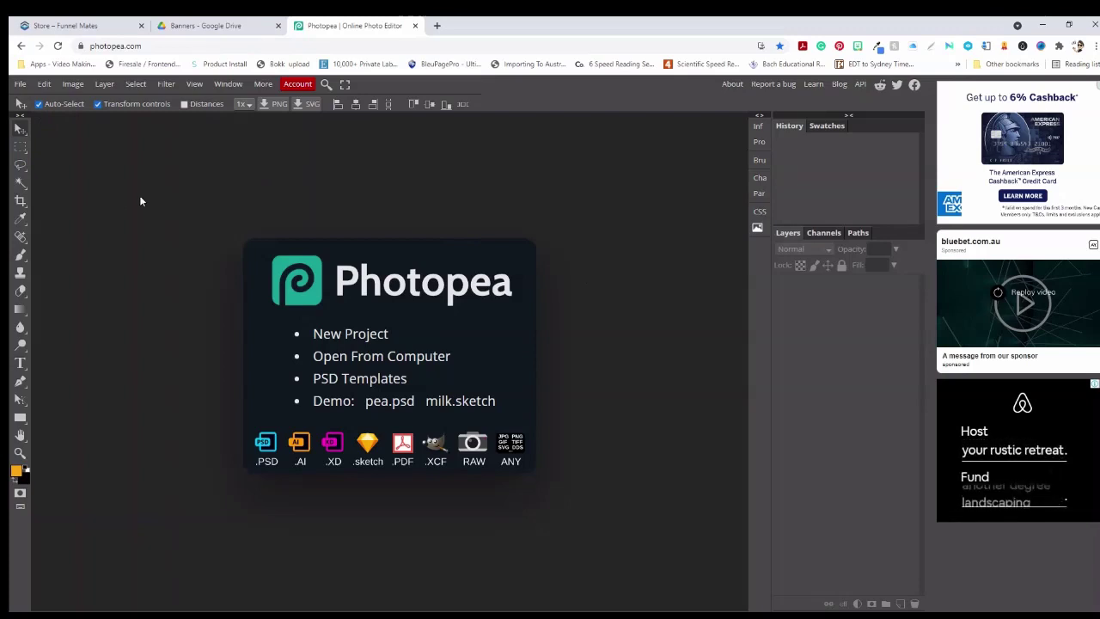
Open the 300x300pix Funnel Mates Ad Image PSD, listing files with full names
click(22, 84)
click(40, 122)
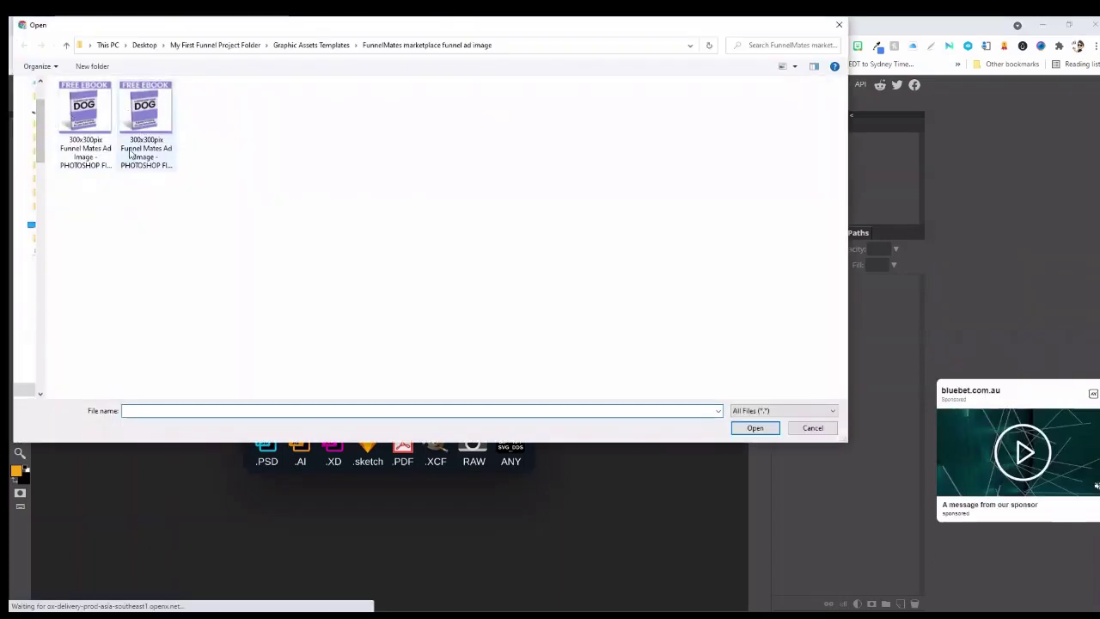
click(794, 66)
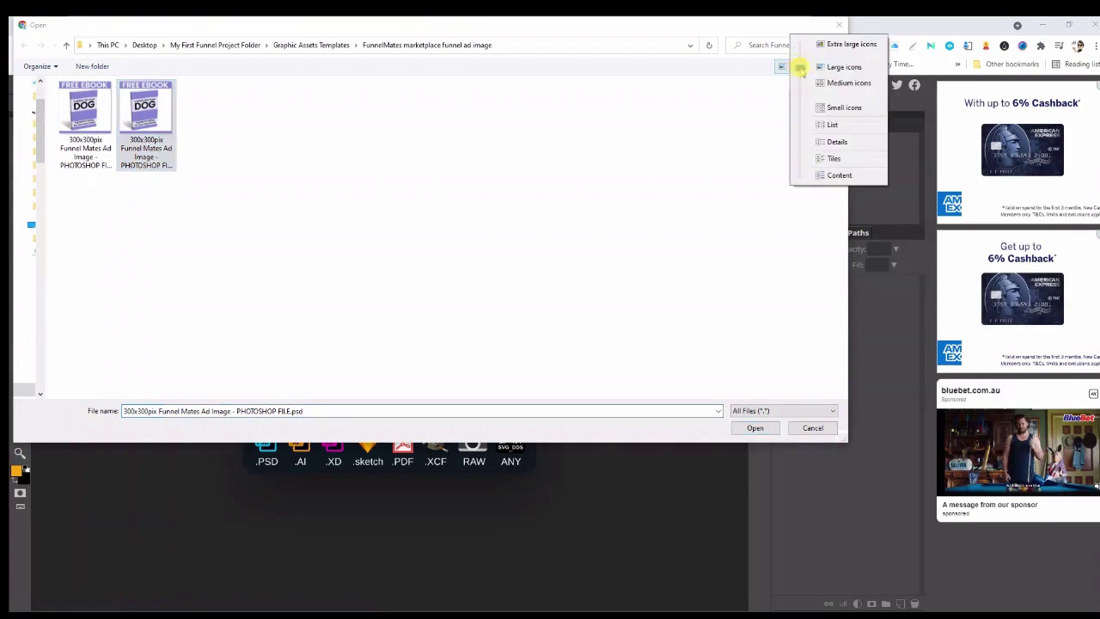
click(831, 123)
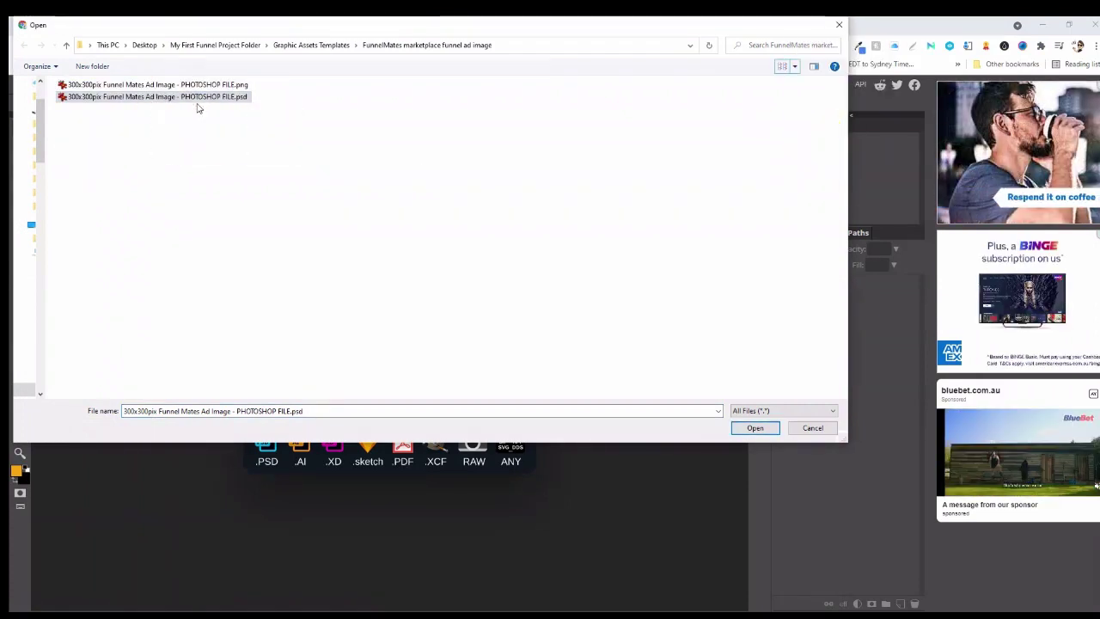
click(751, 427)
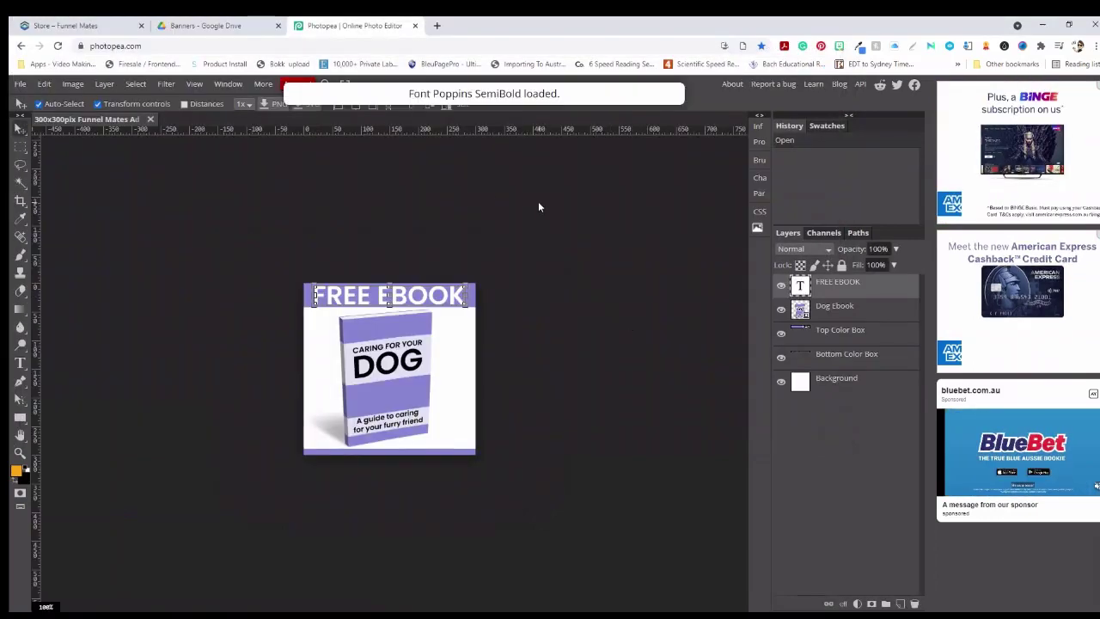
Open the 1200X360pix social media image PSD from the Social Media post image folder
click(18, 84)
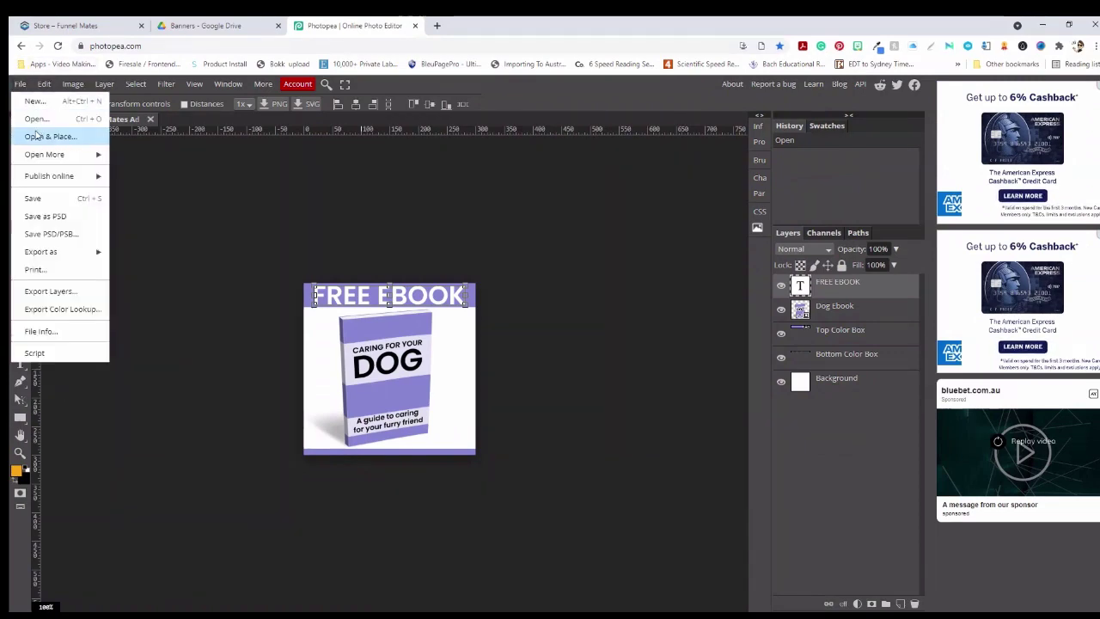
click(36, 119)
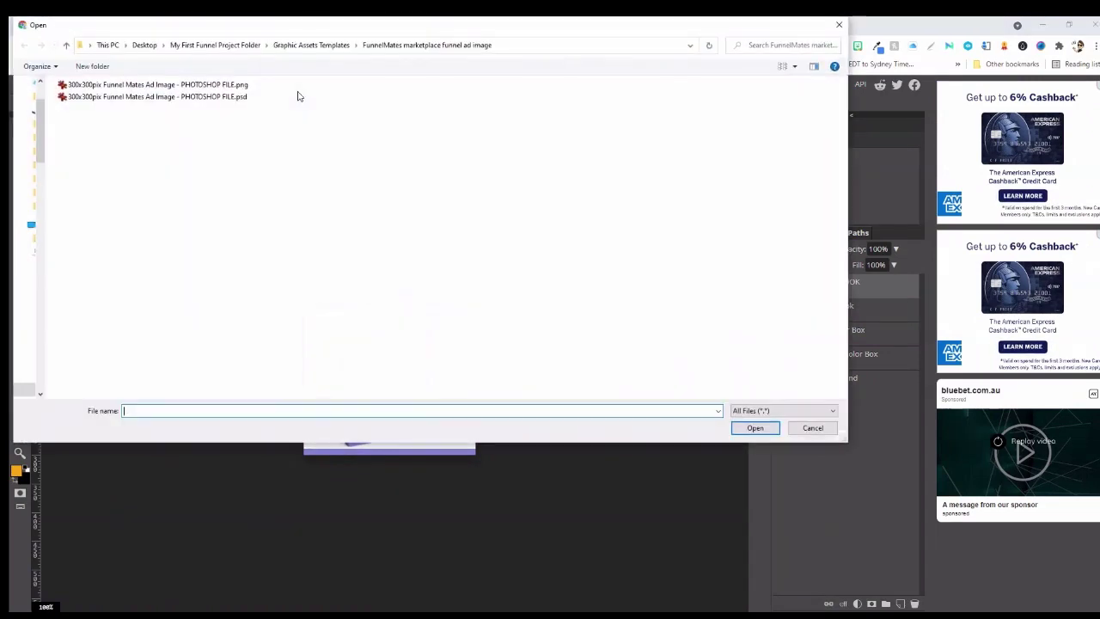
click(310, 44)
double_click(108, 135)
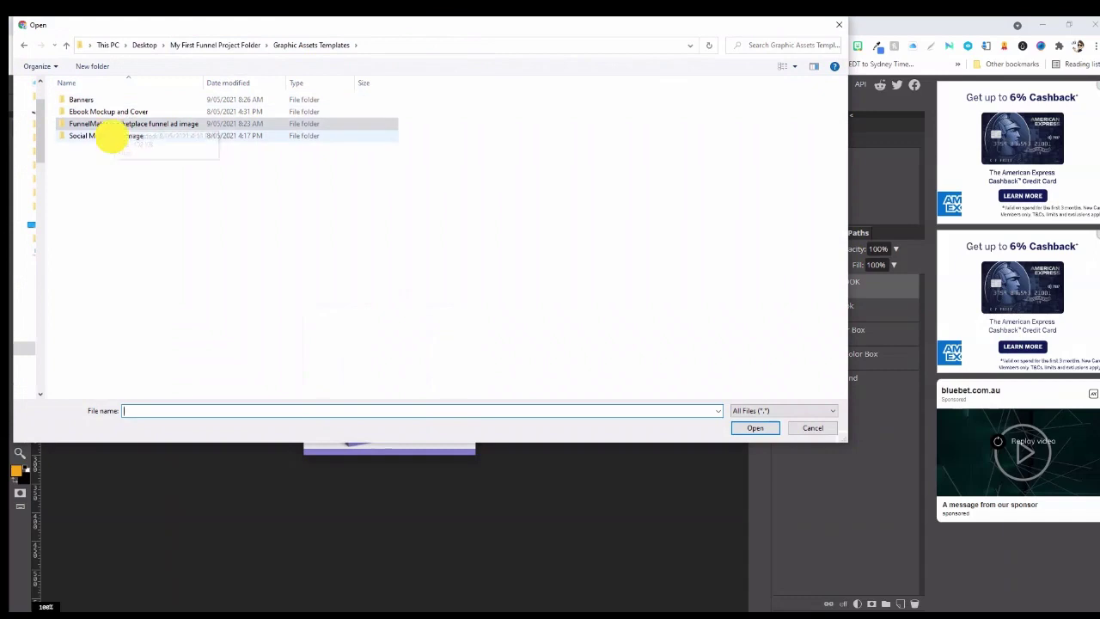
click(784, 67)
click(807, 148)
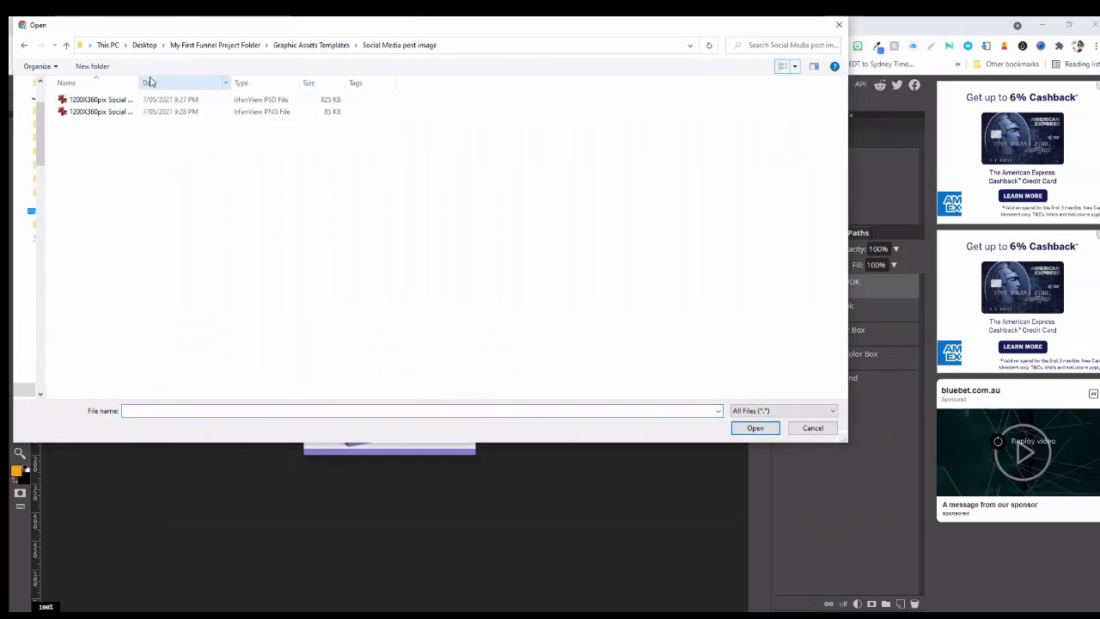
drag(140, 83, 256, 86)
click(226, 100)
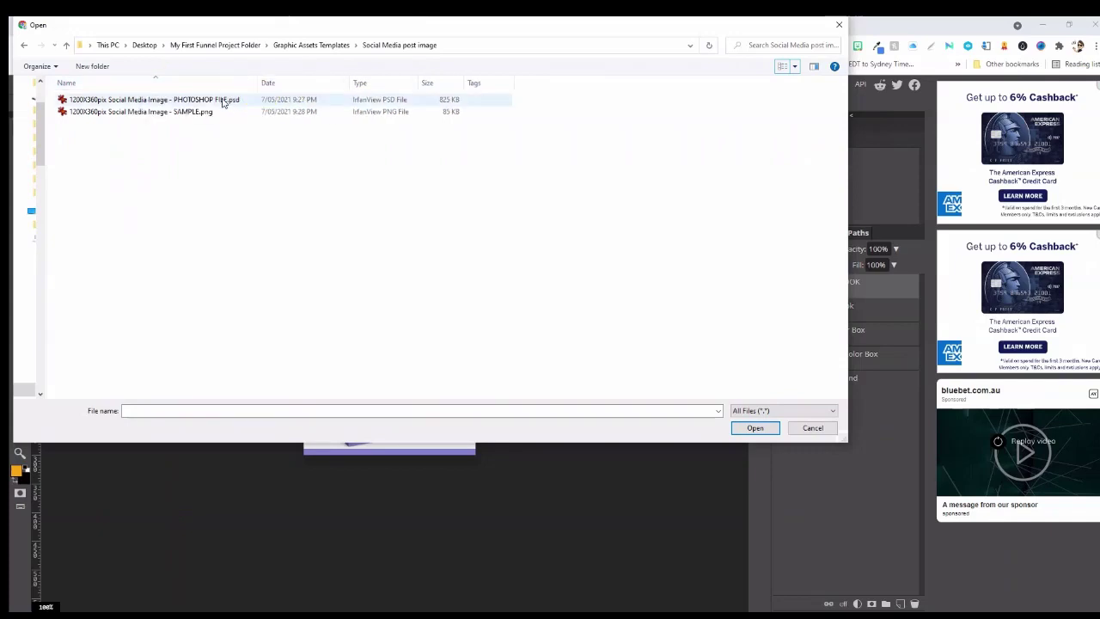
click(755, 428)
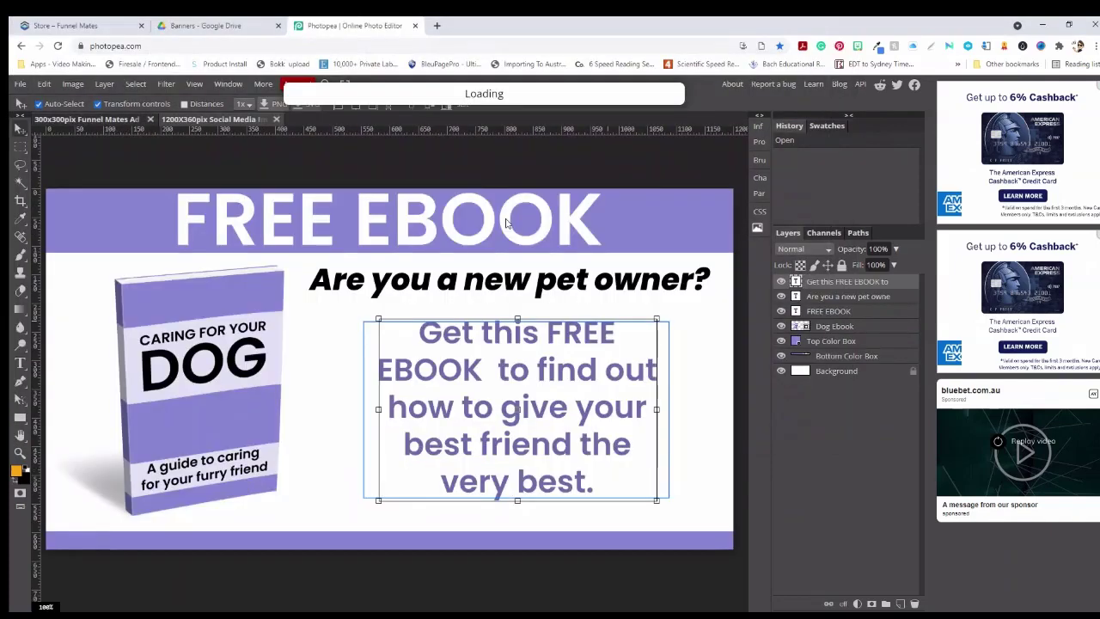
Open all seven banner PSDs from the Banners folder at once
click(18, 85)
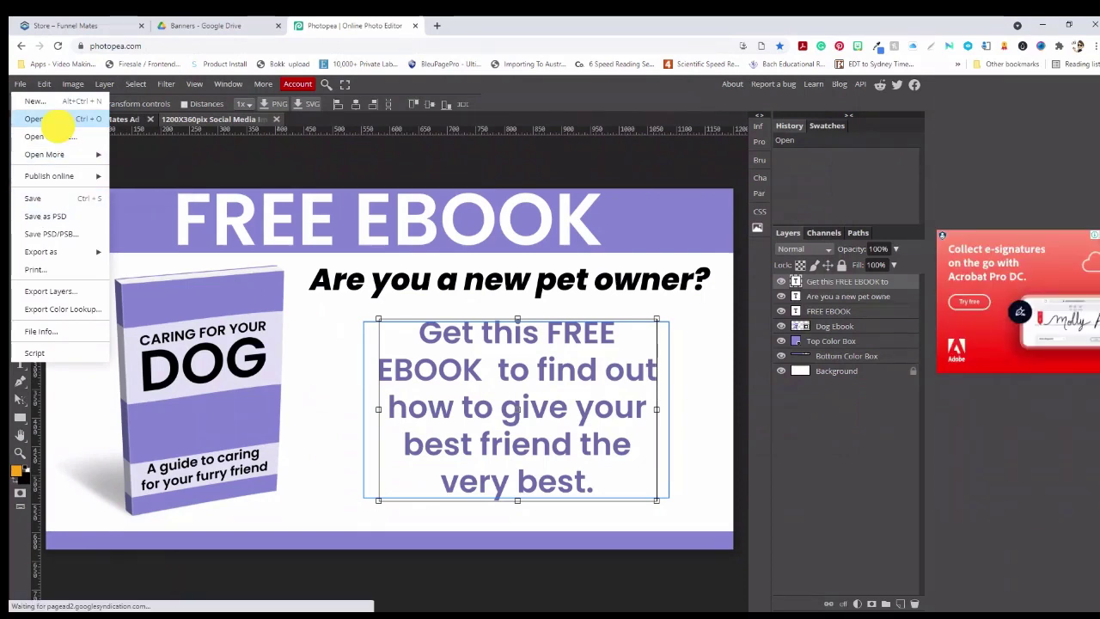
click(49, 119)
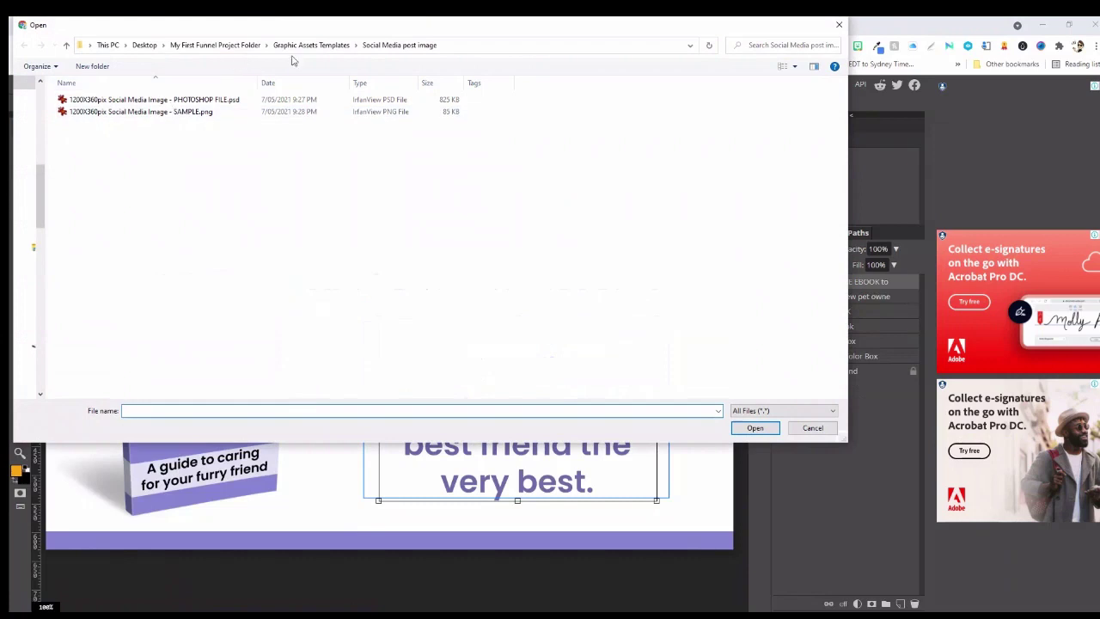
click(311, 44)
double_click(91, 99)
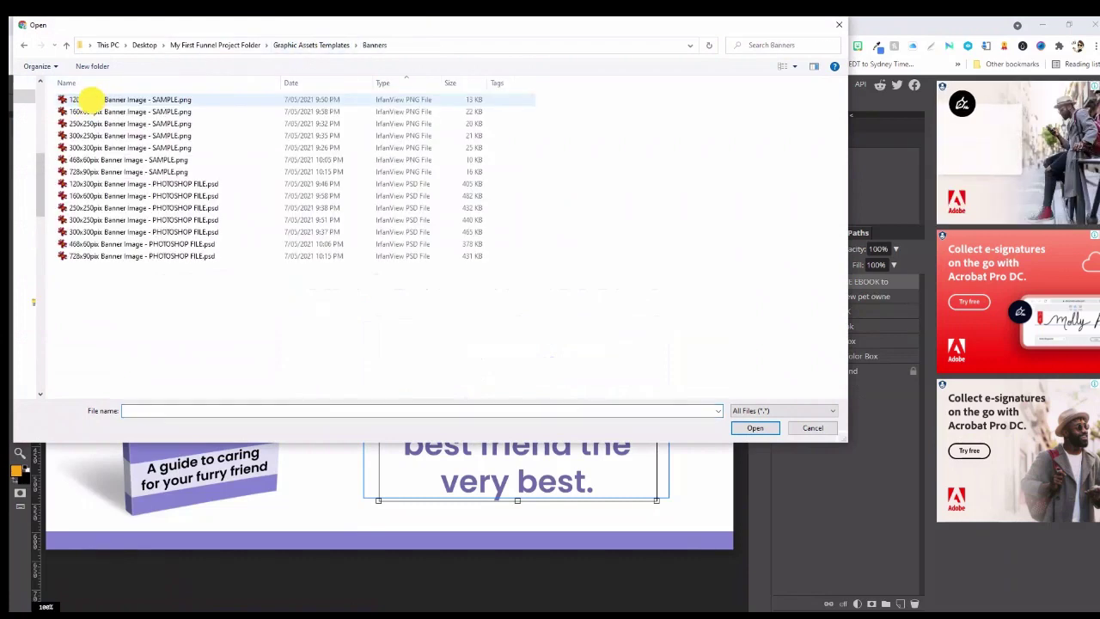
click(116, 184)
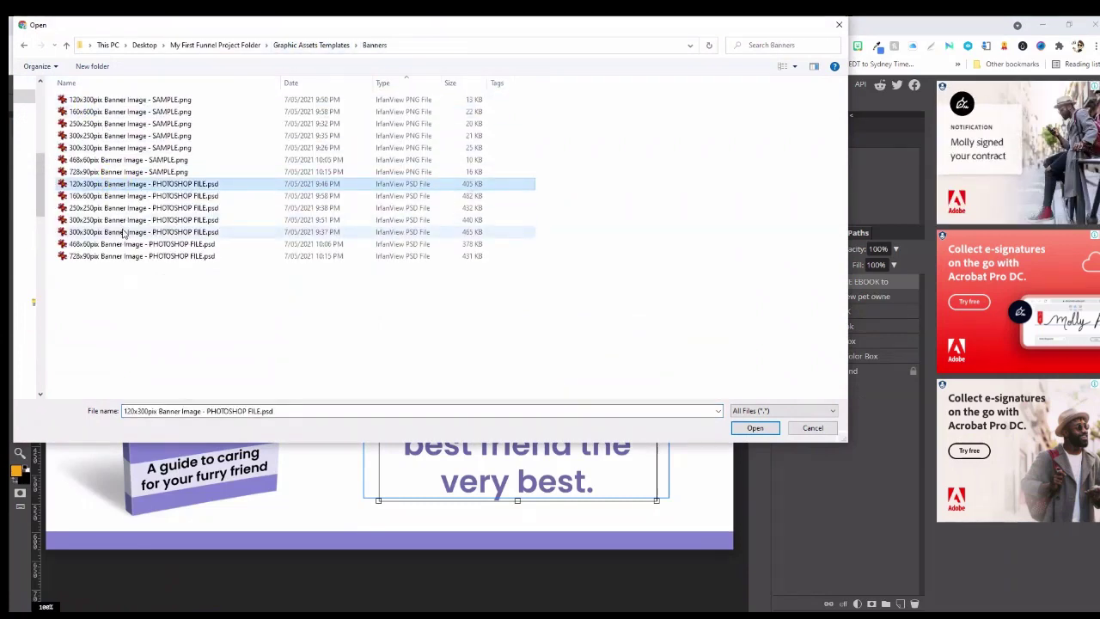
shift+click(150, 256)
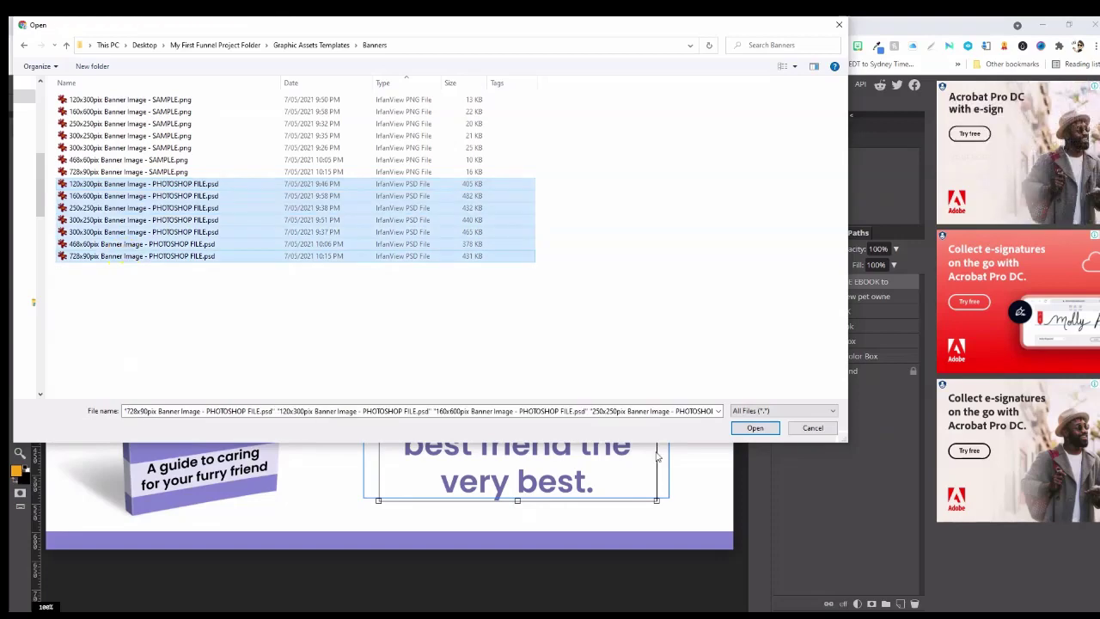
click(755, 427)
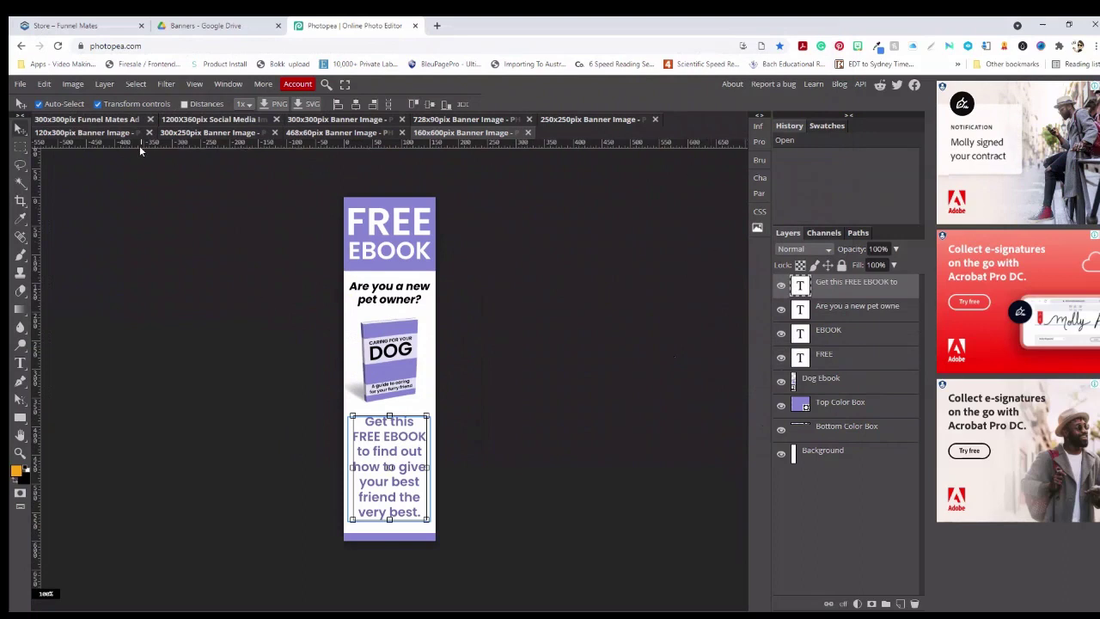
Show the 300x300 Funnel Mates ad zoomed to 200%, after briefly checking the store page
click(93, 120)
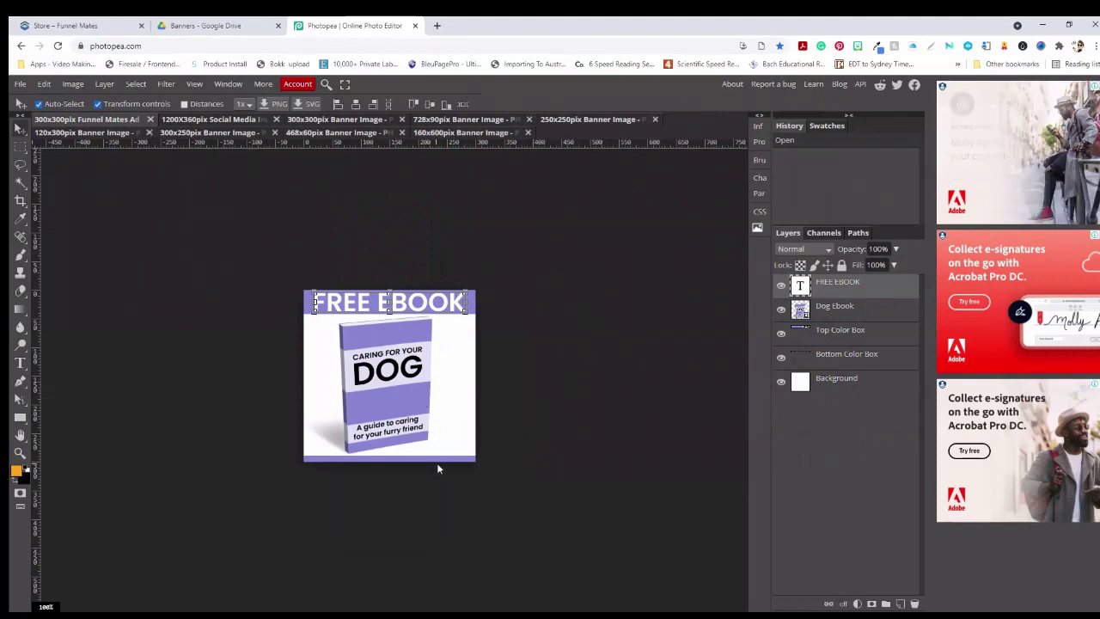
click(228, 119)
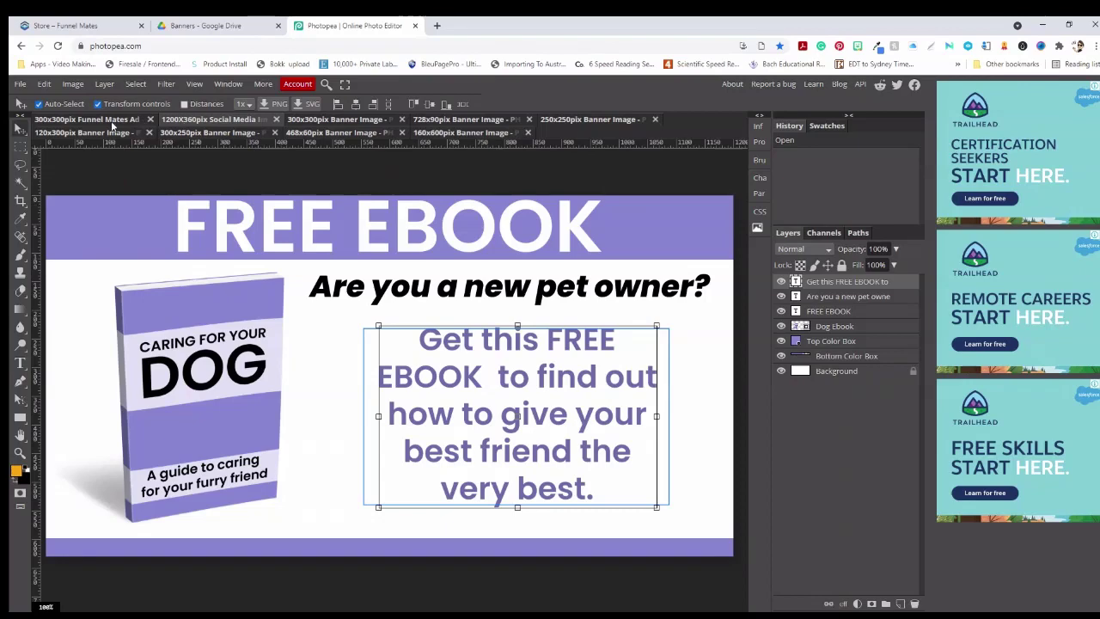
click(110, 124)
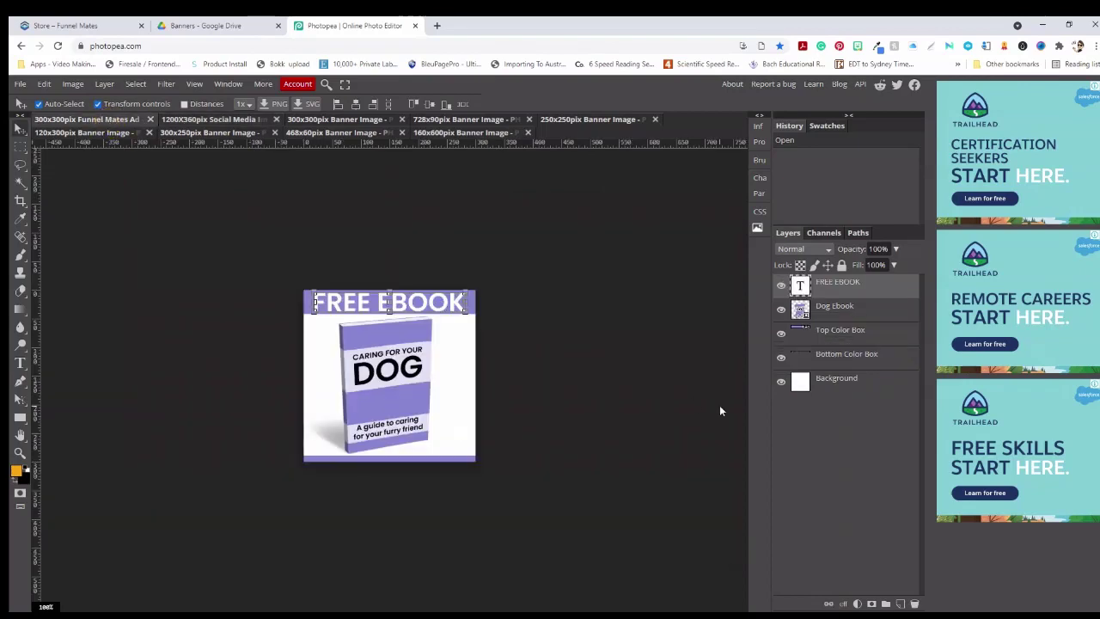
key(ctrl+plus)
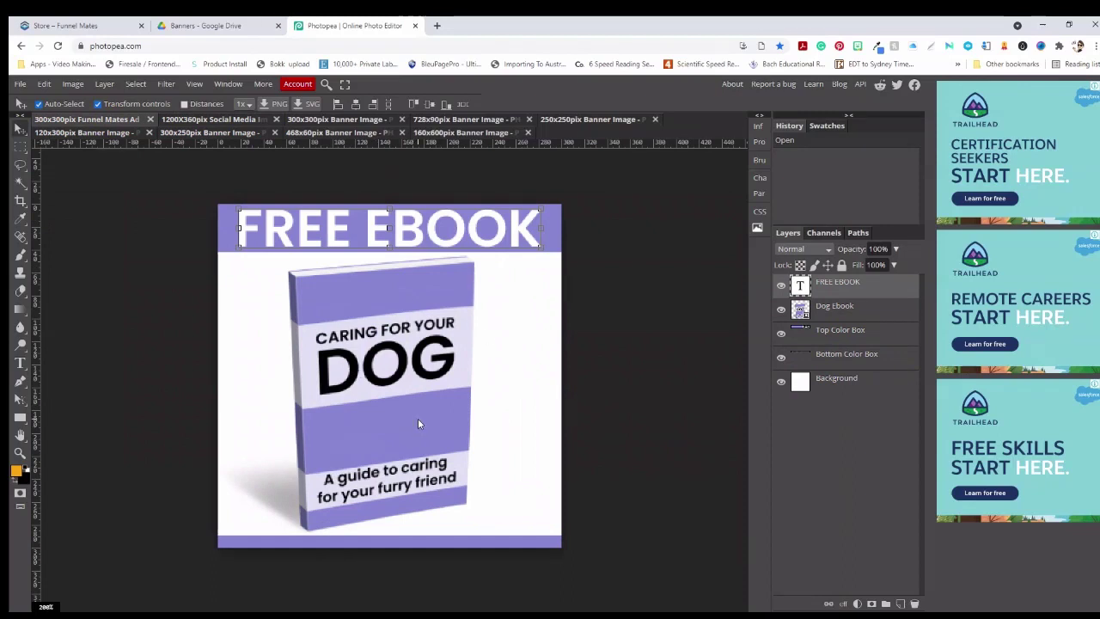
click(112, 23)
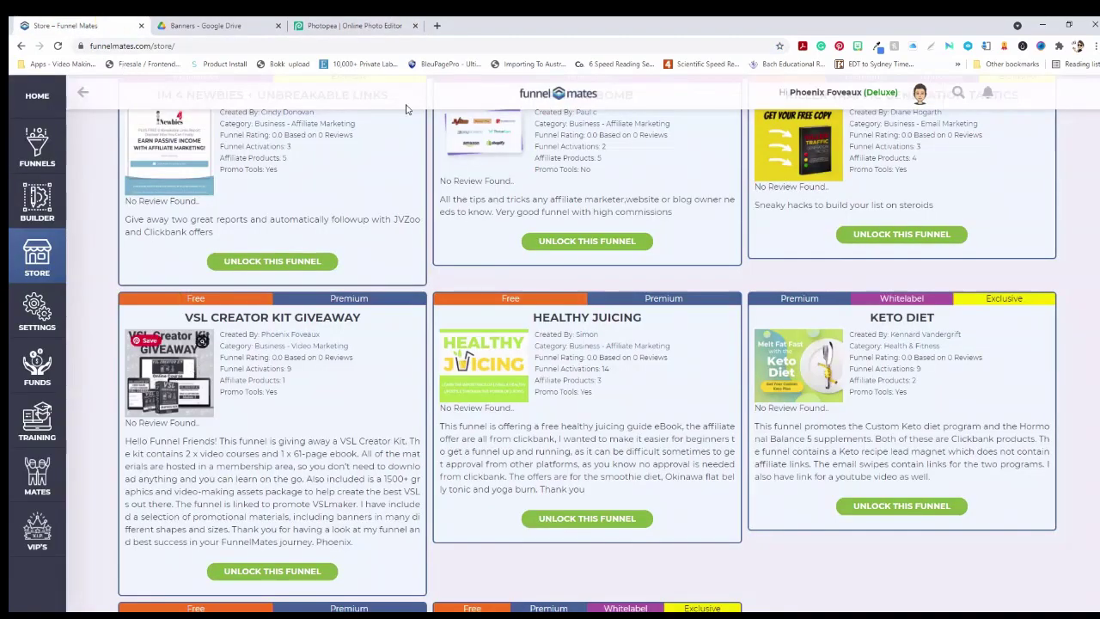
click(368, 25)
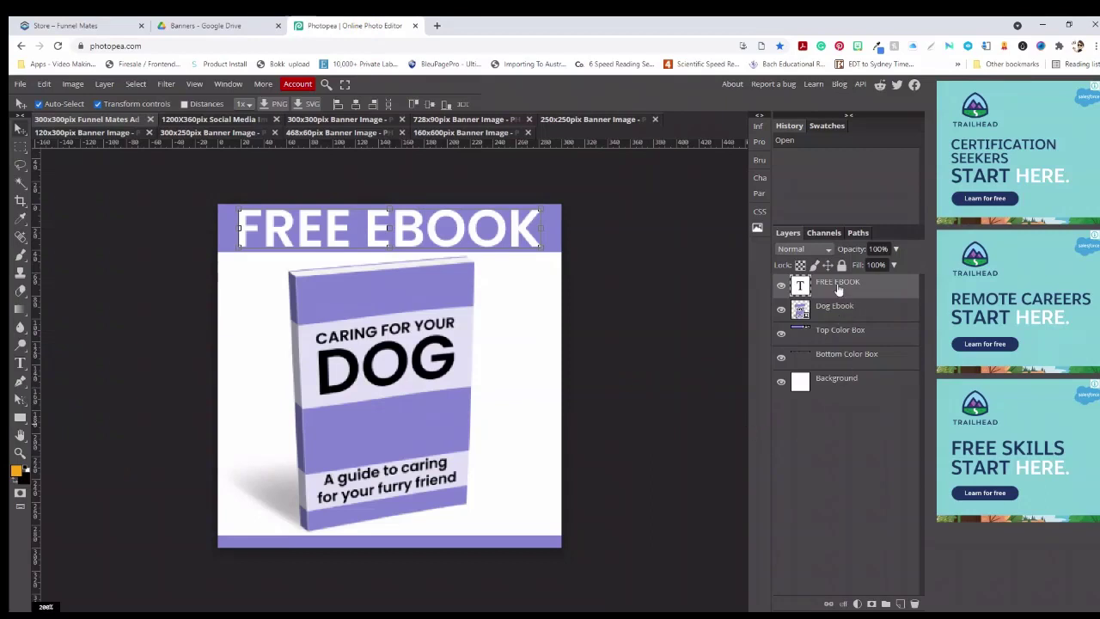
click(837, 313)
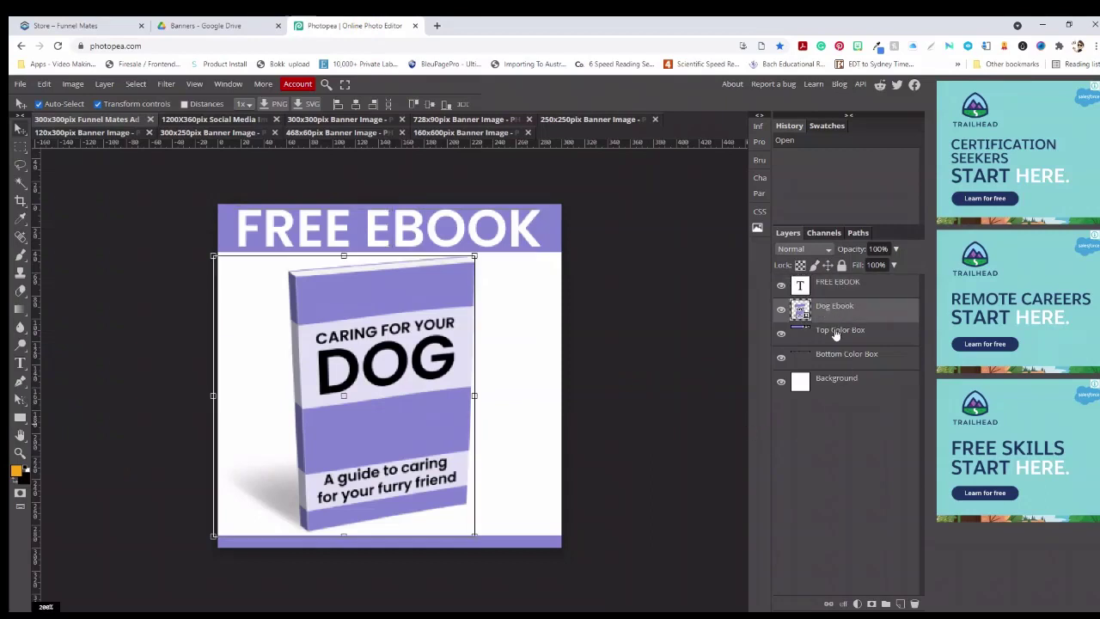
click(835, 333)
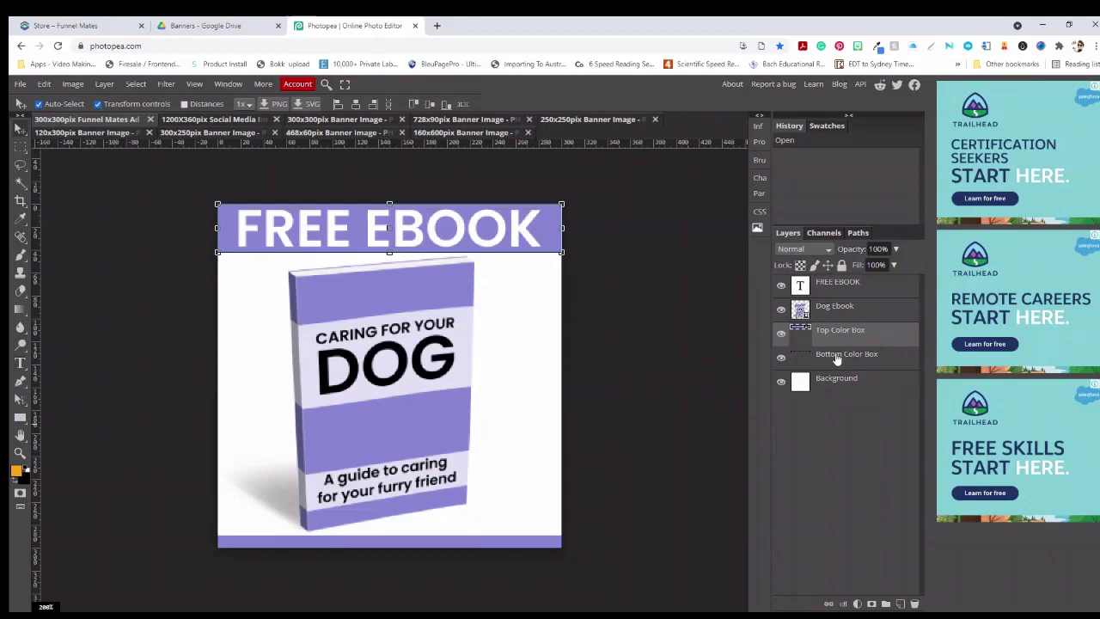
click(837, 358)
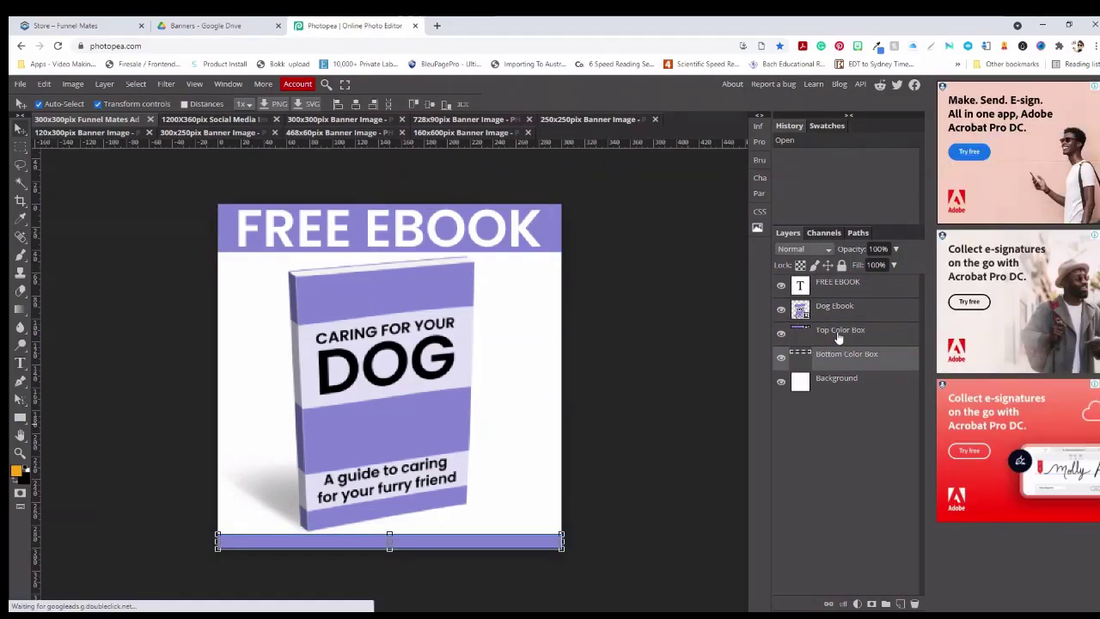
click(836, 331)
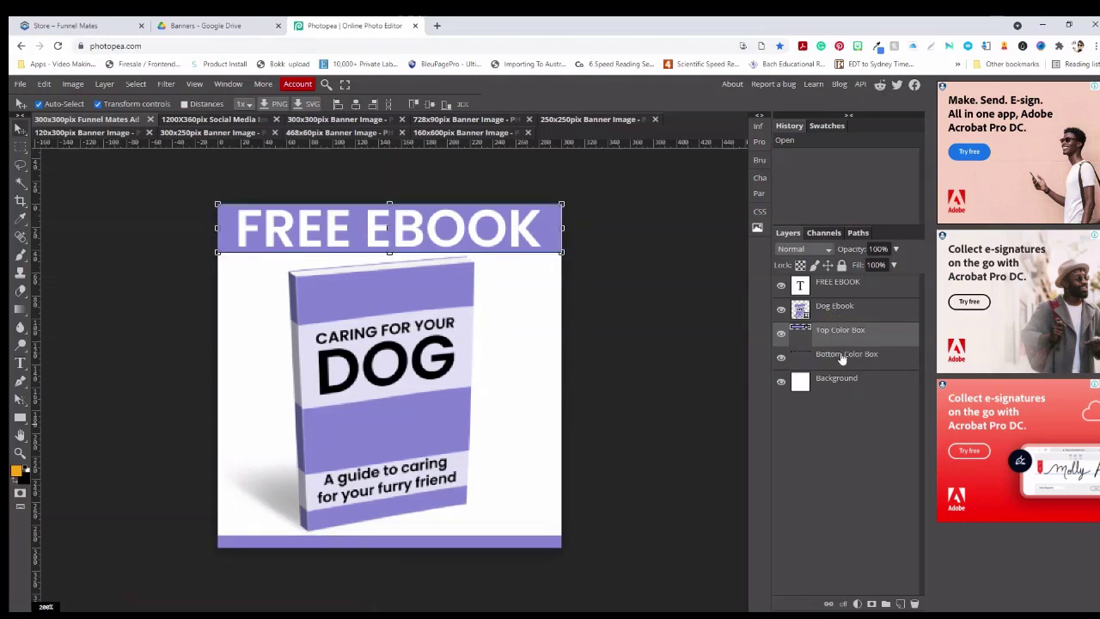
shift+click(842, 359)
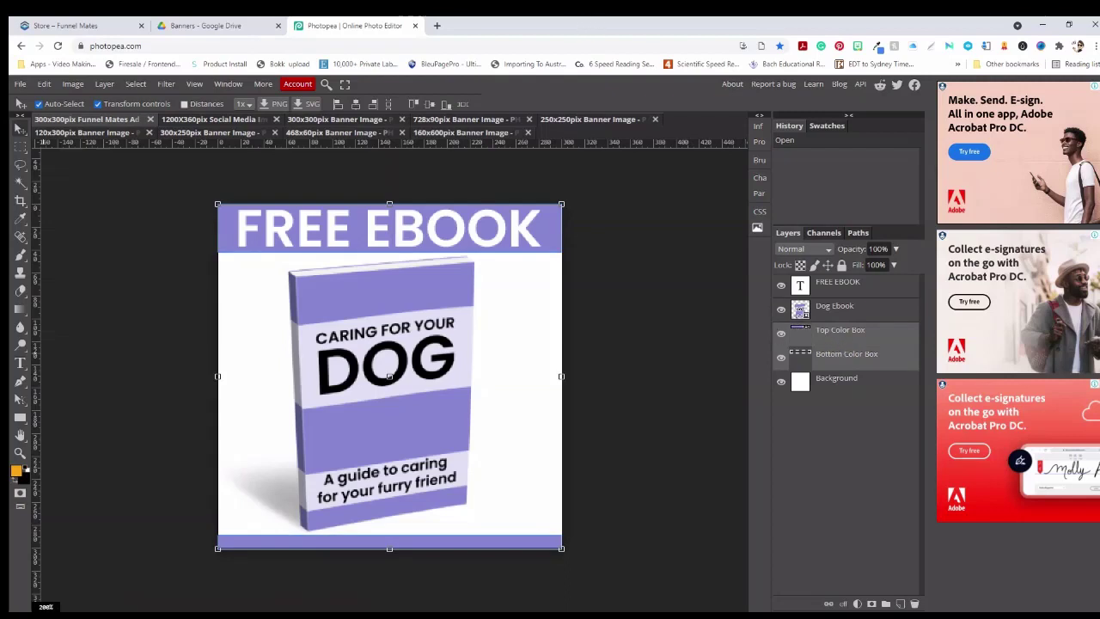
mouse_move(162, 617)
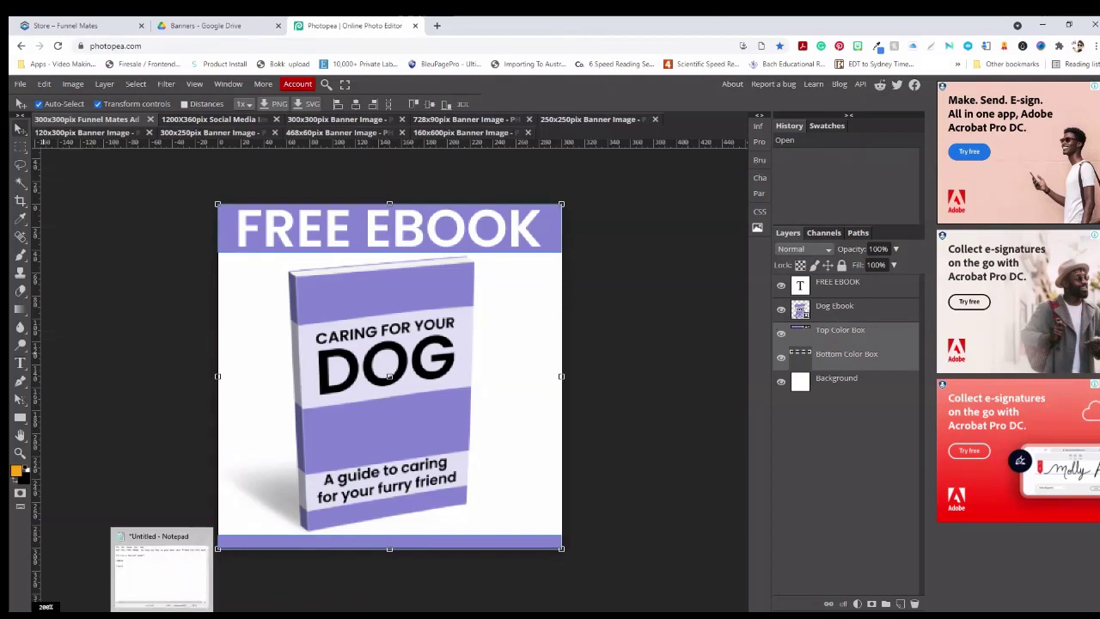
click(665, 307)
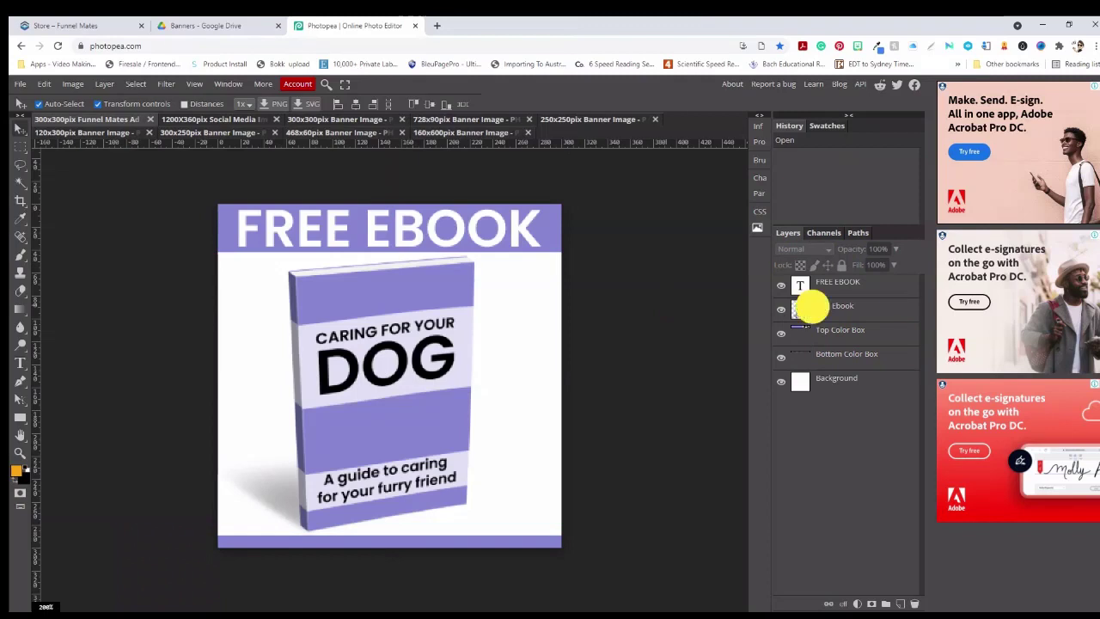
click(812, 313)
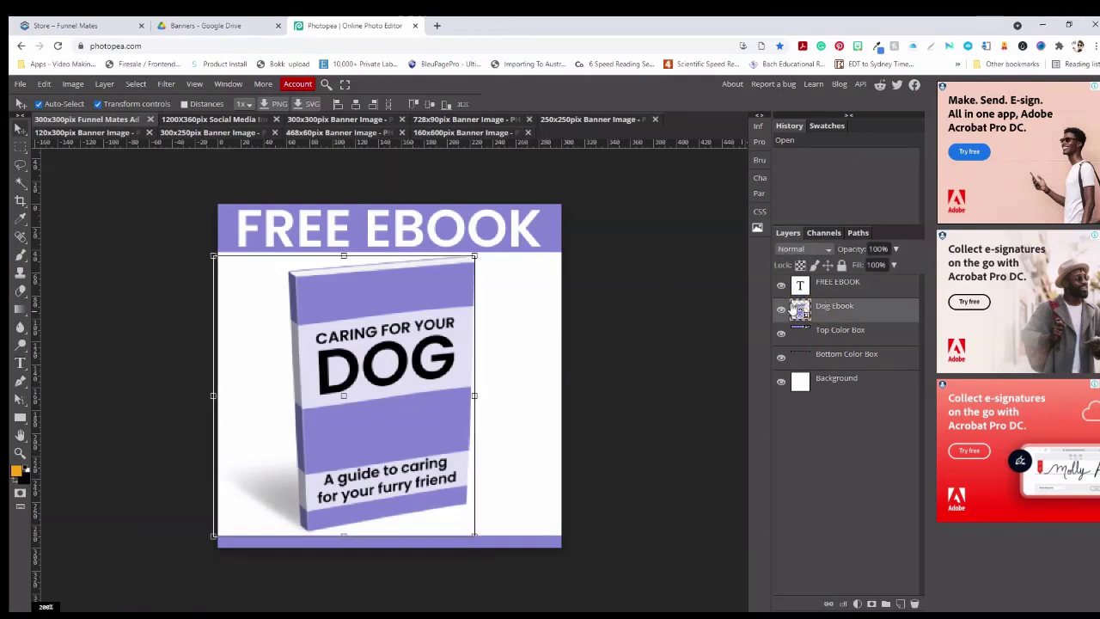
click(828, 401)
click(19, 84)
Place the smaller CAT ebook mockup PNG from the Final Graphics folder into the ad
click(51, 134)
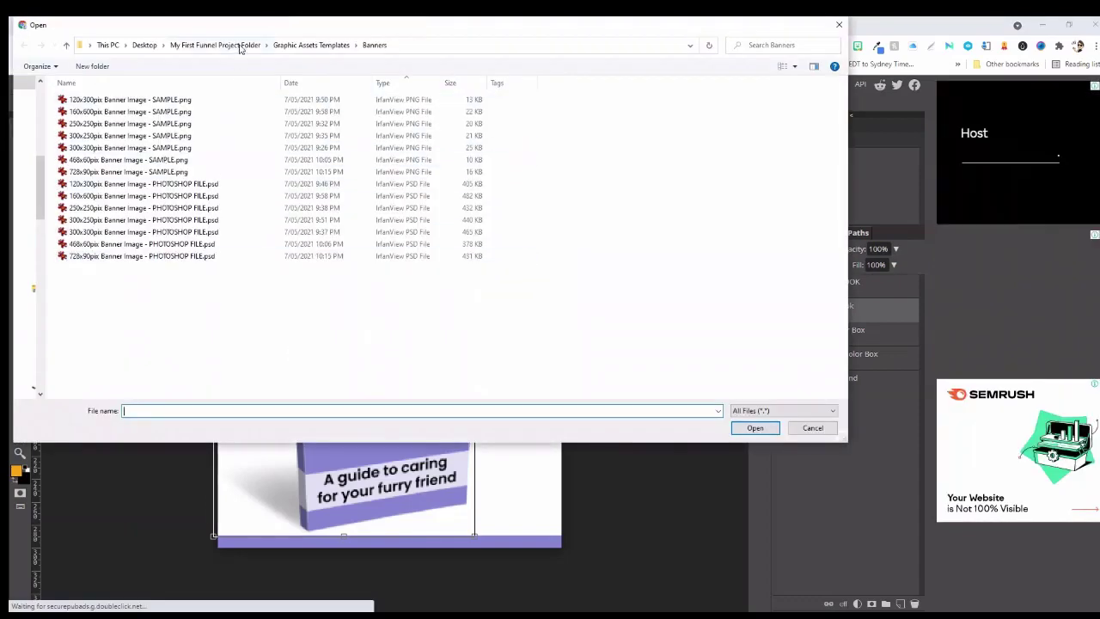
click(291, 45)
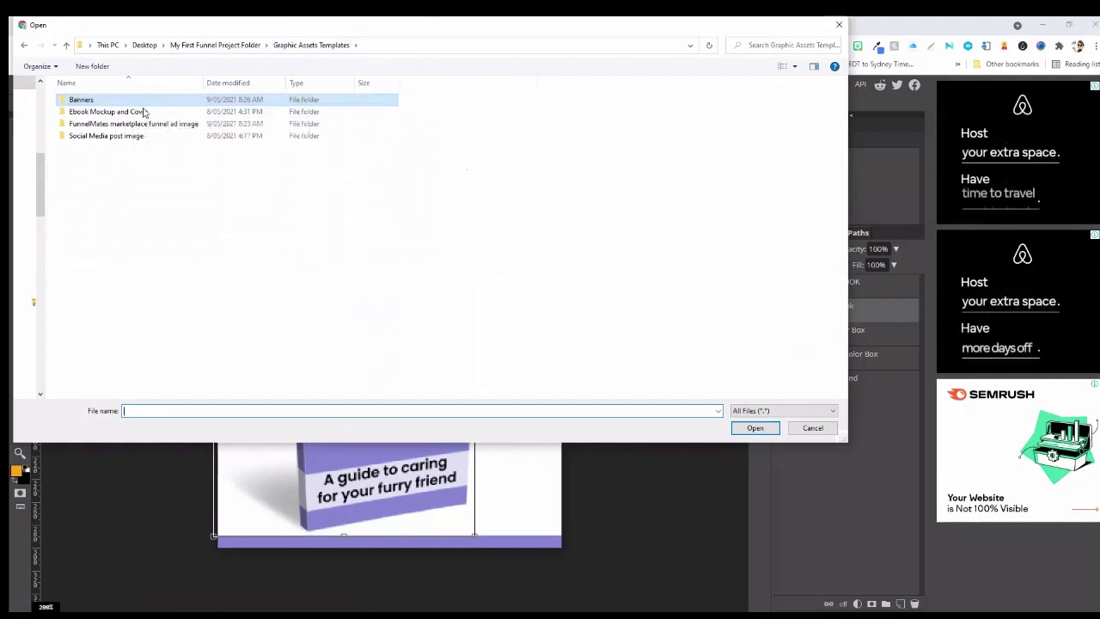
double_click(144, 111)
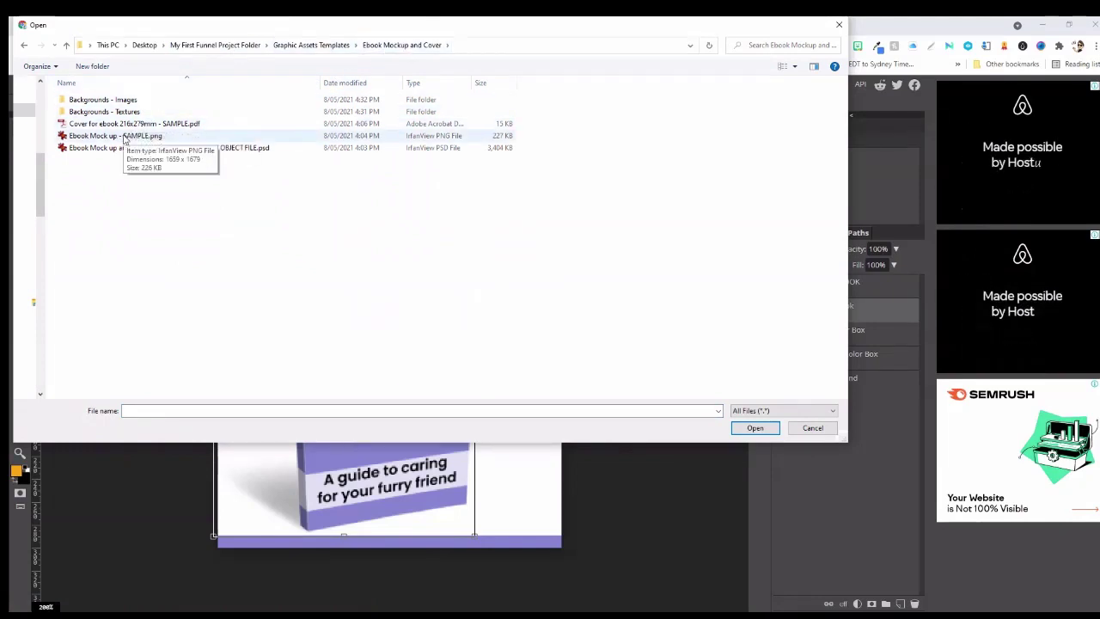
click(302, 44)
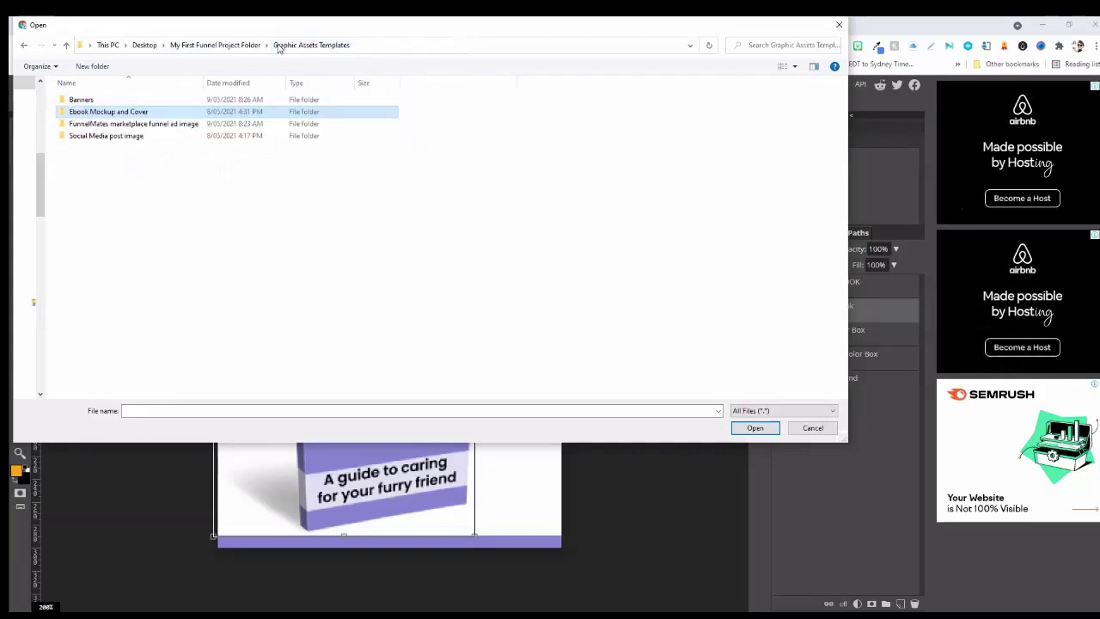
click(215, 44)
double_click(94, 94)
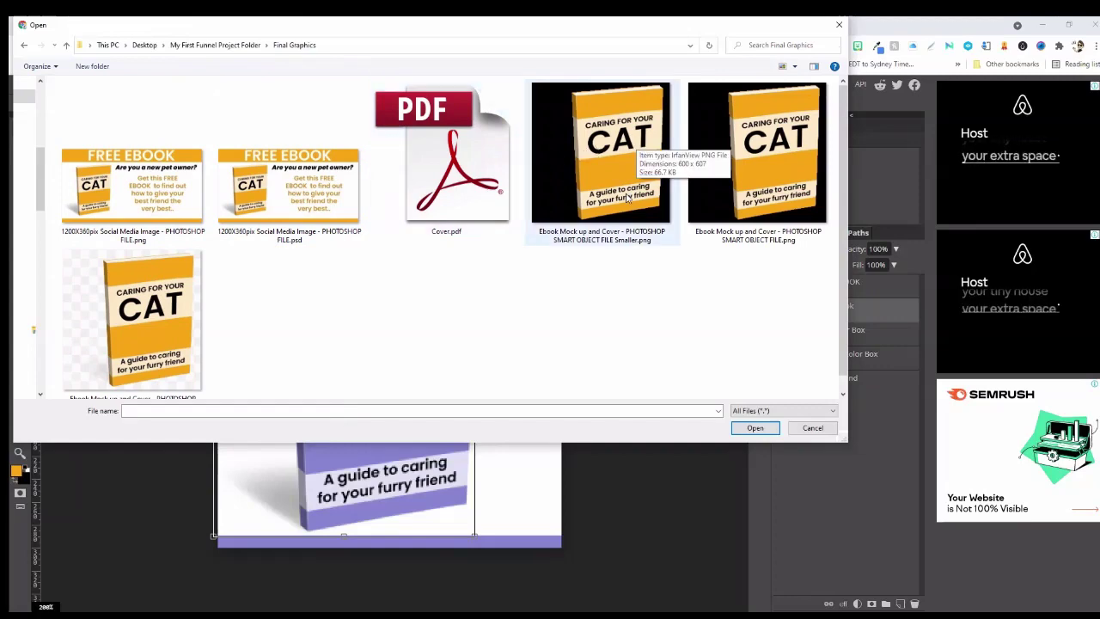
click(628, 200)
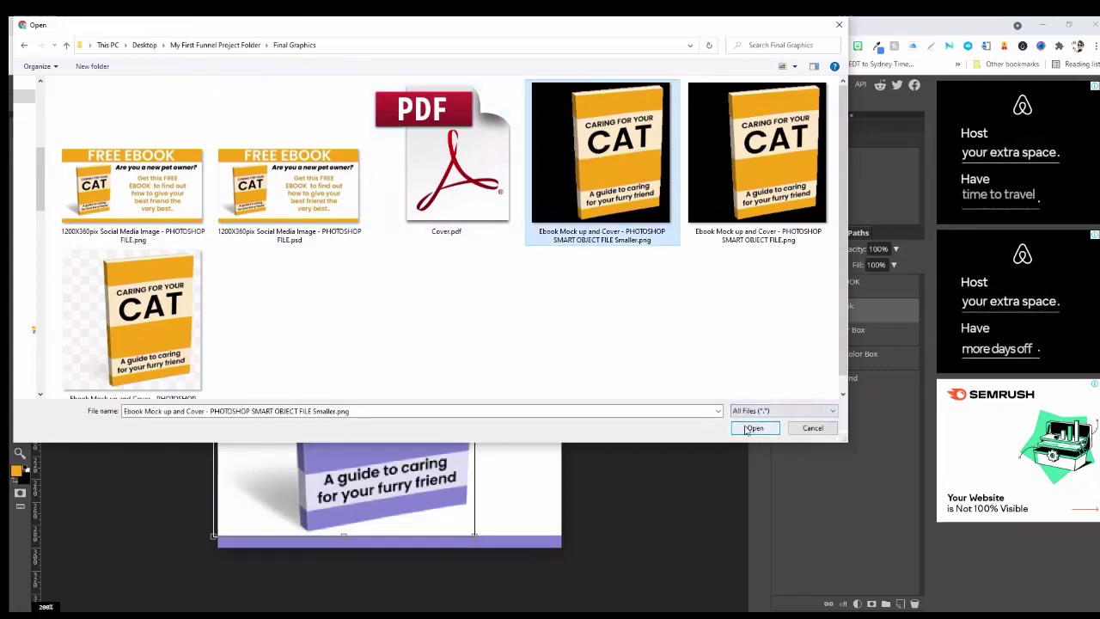
click(752, 428)
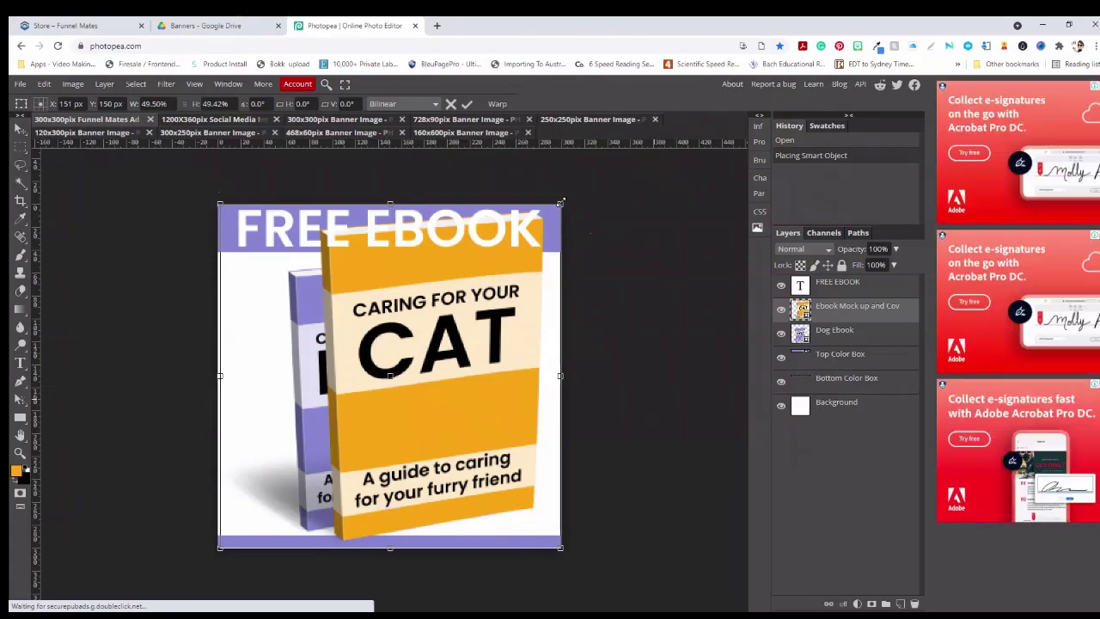
Shrink the CAT ebook mockup and nudge it into the dog book's position
drag(561, 202, 498, 255)
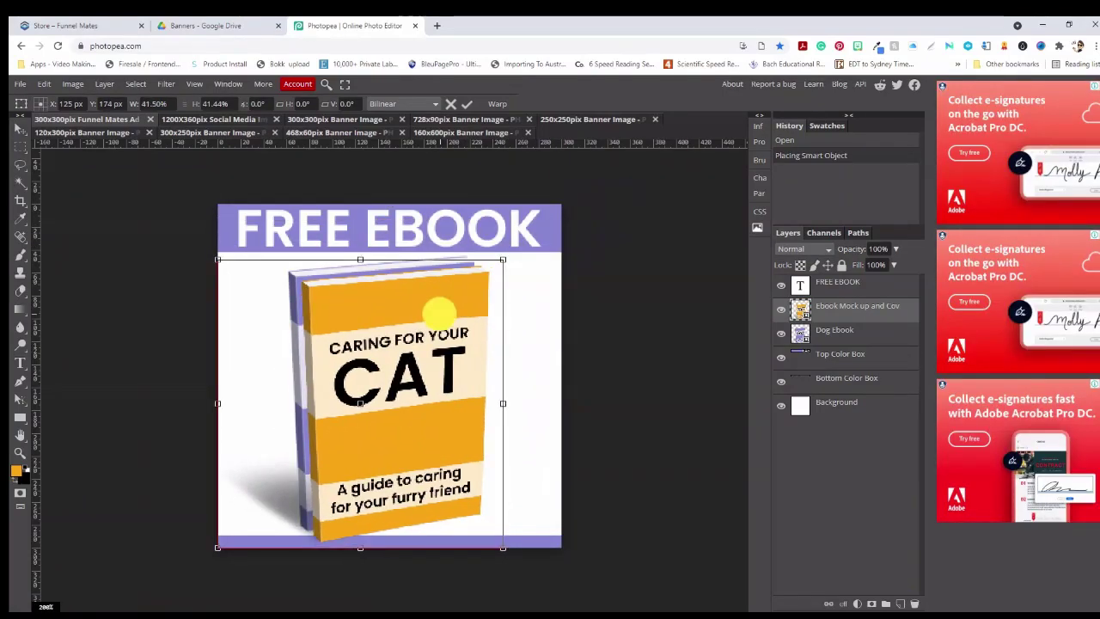
key(Left)
key(Left)
key(Up)
key(Up)
key(Up)
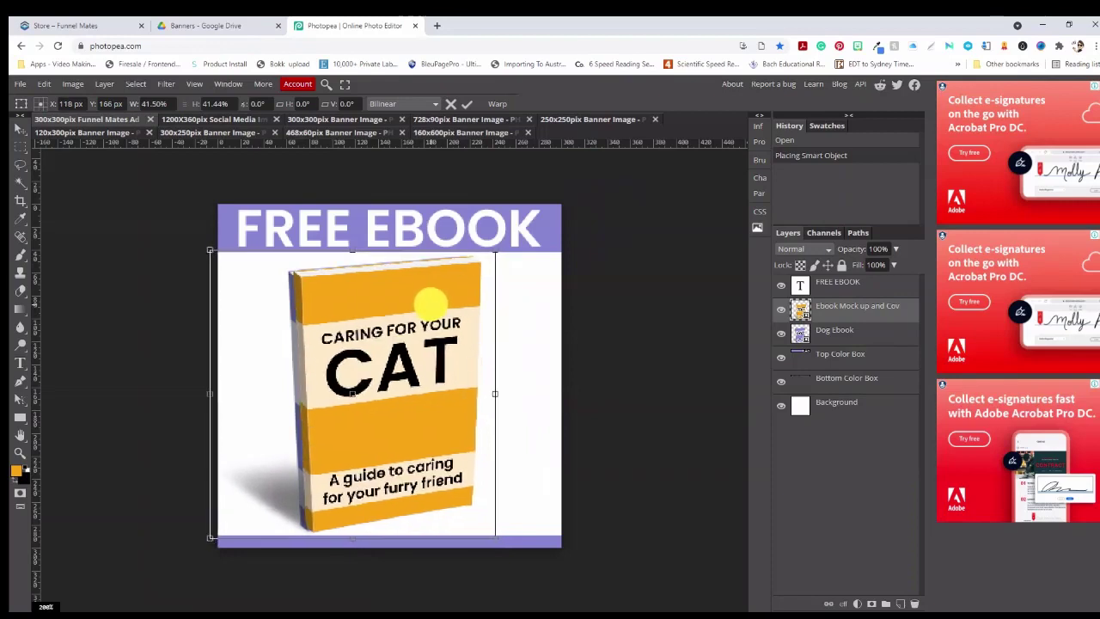
key(Left)
key(Left)
key(Down)
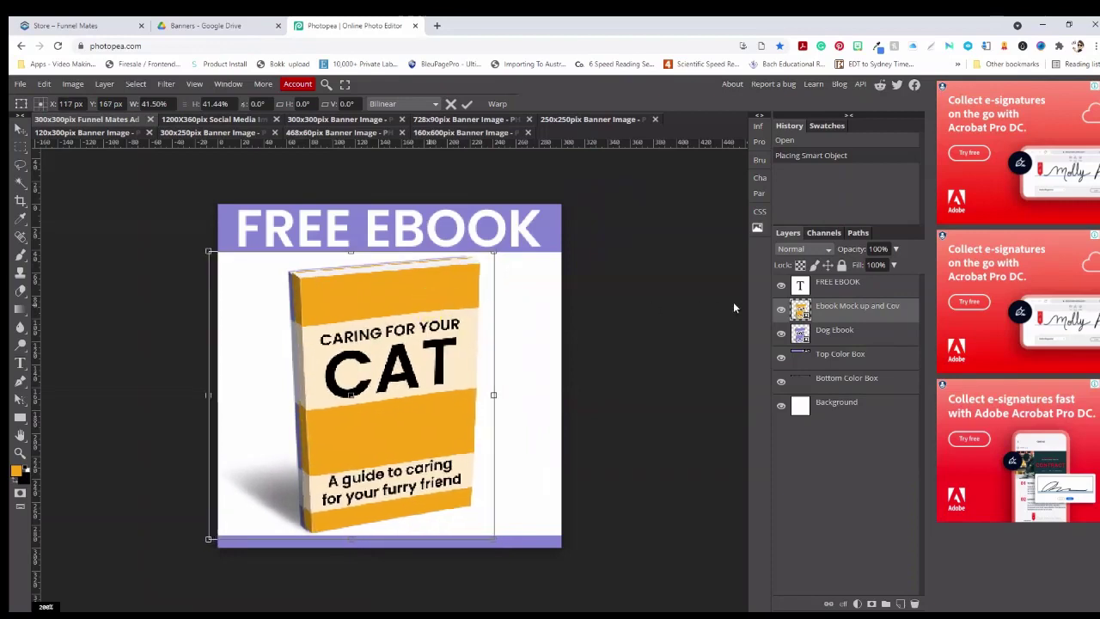
Delete the old Dog Ebook layer, then select the Top and Bottom Color Box layers
click(837, 331)
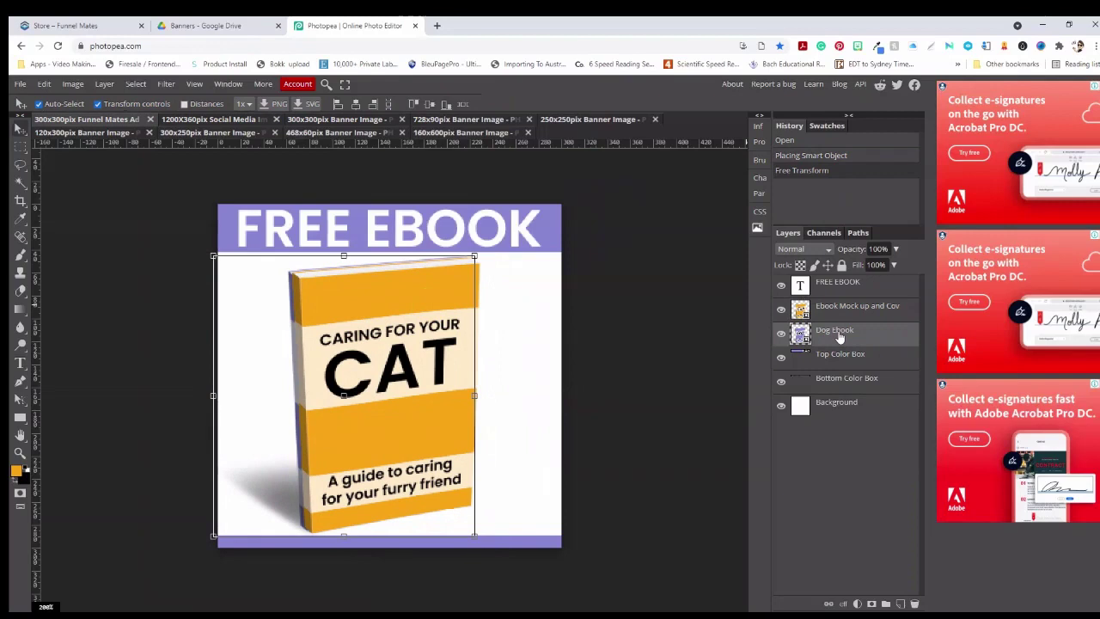
key(Delete)
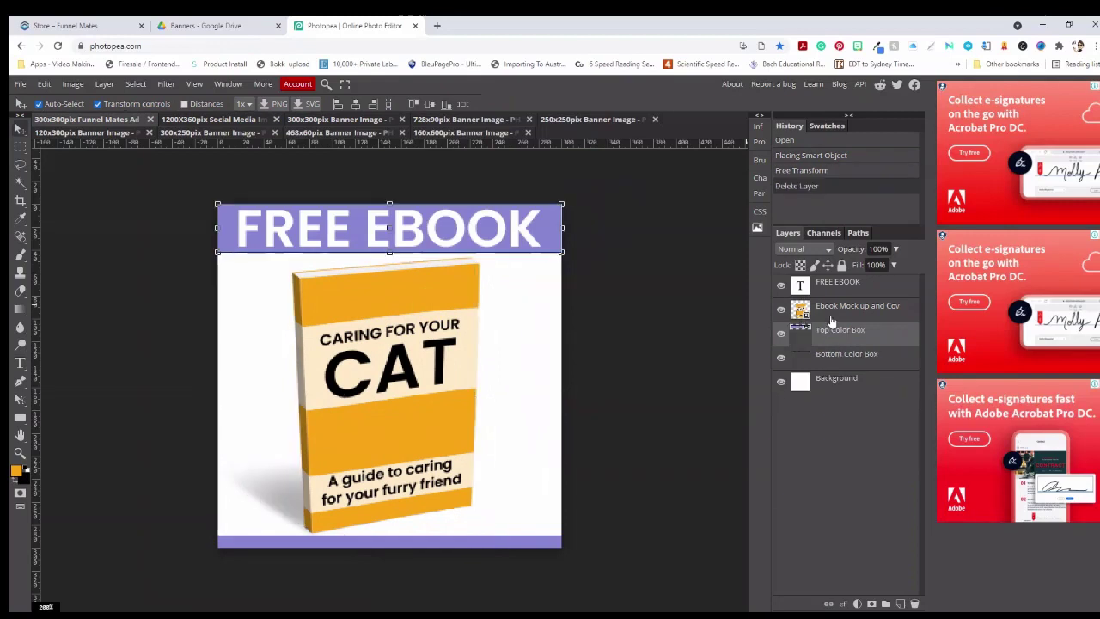
click(781, 311)
click(781, 310)
click(850, 332)
shift+click(842, 357)
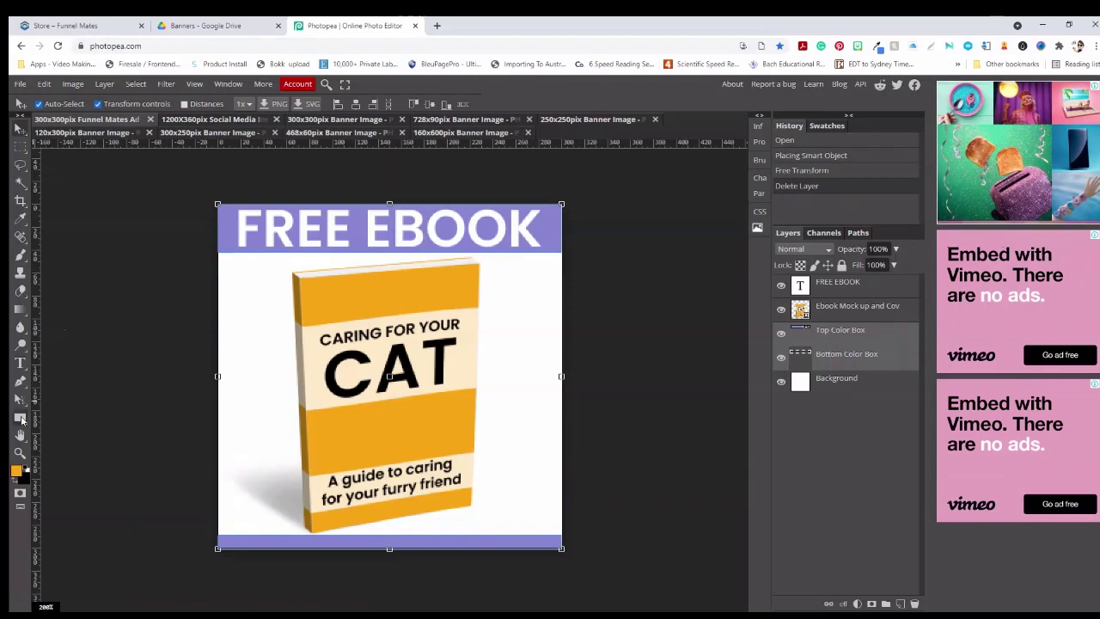
Fill both colour bars with orange f7a616 sampled from the CAT ebook cover
click(21, 416)
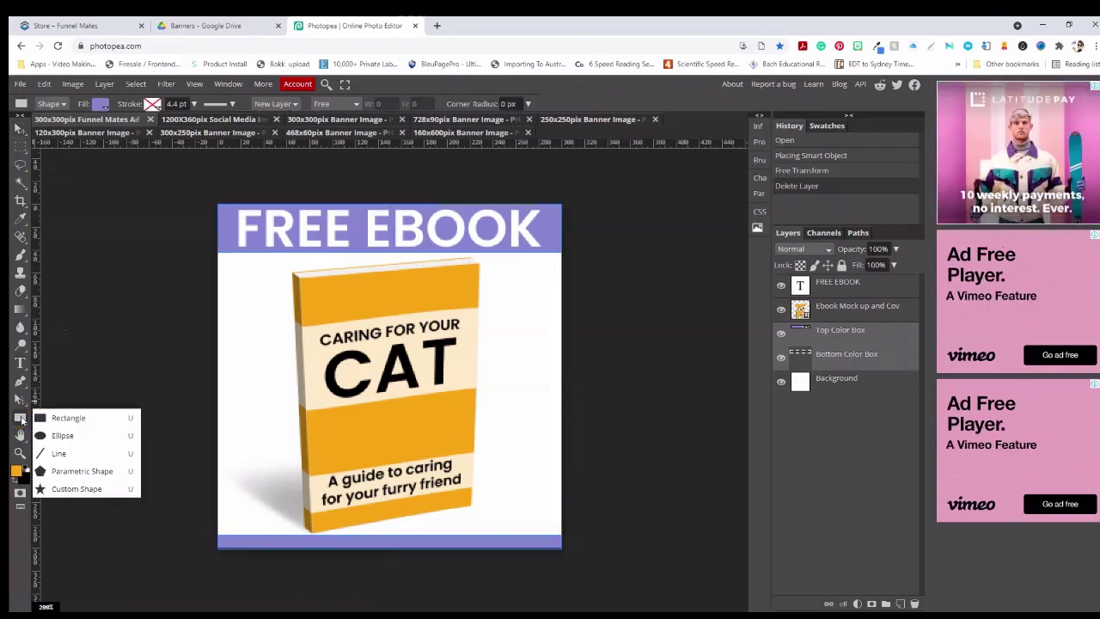
click(99, 104)
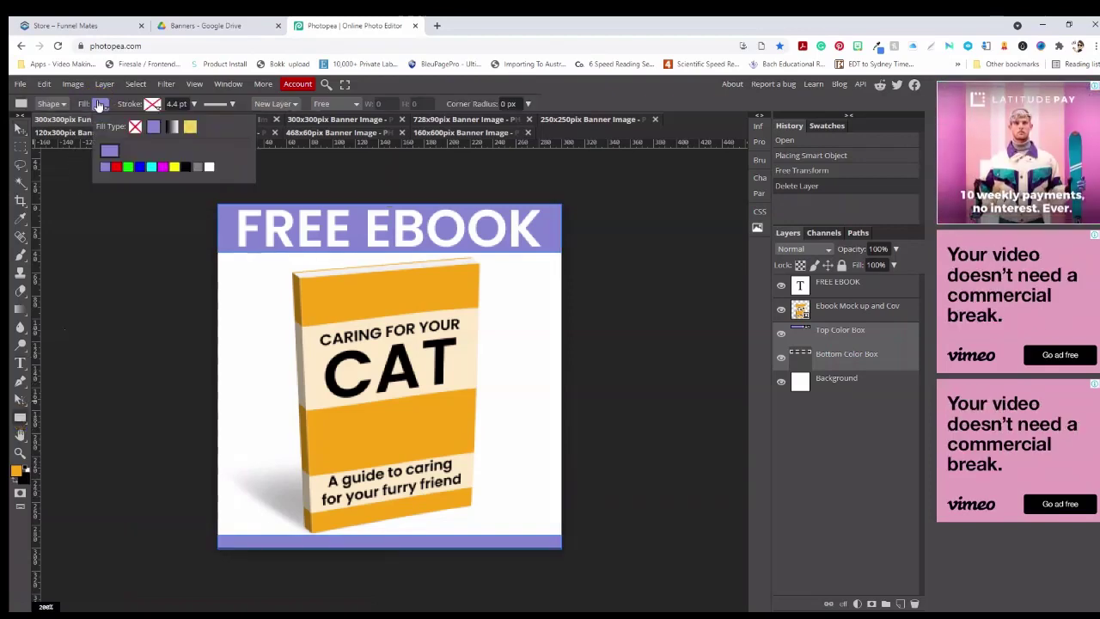
click(109, 153)
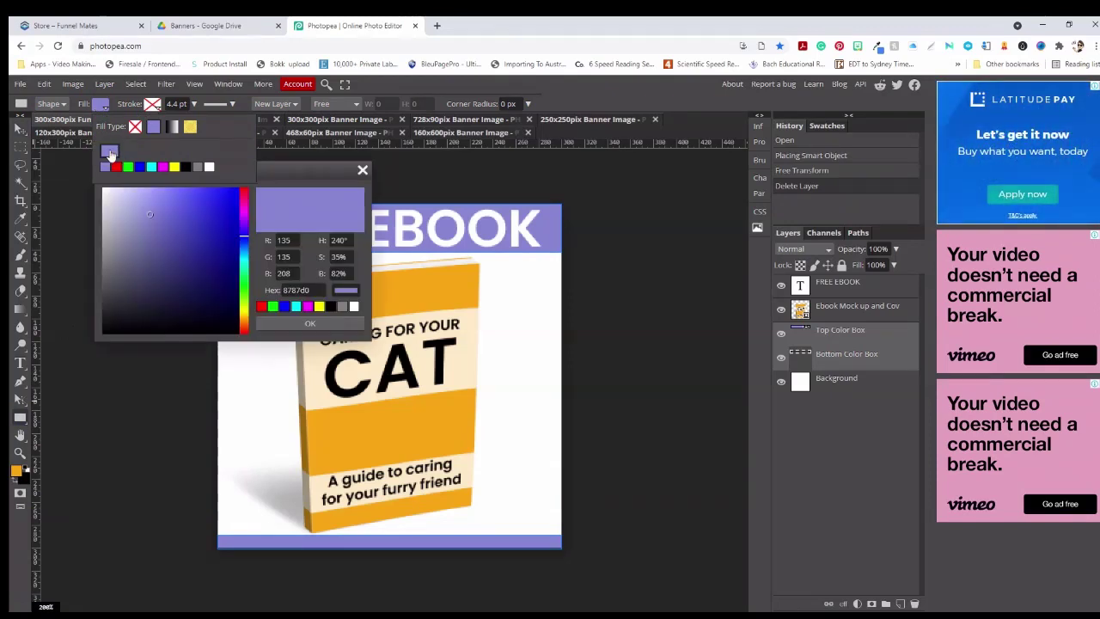
click(418, 290)
click(329, 323)
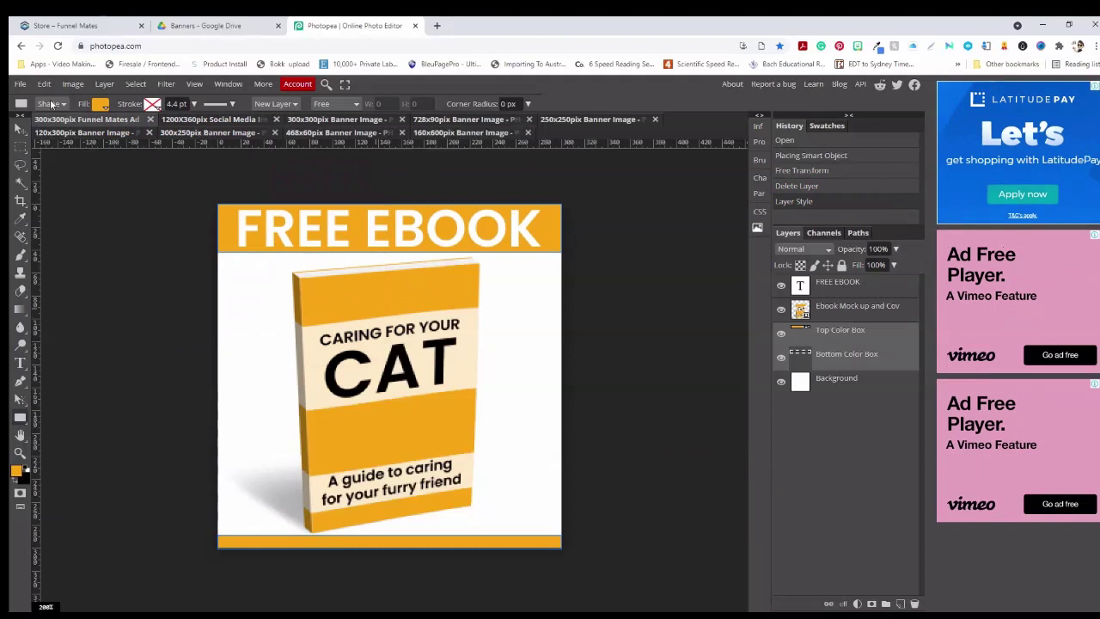
click(19, 84)
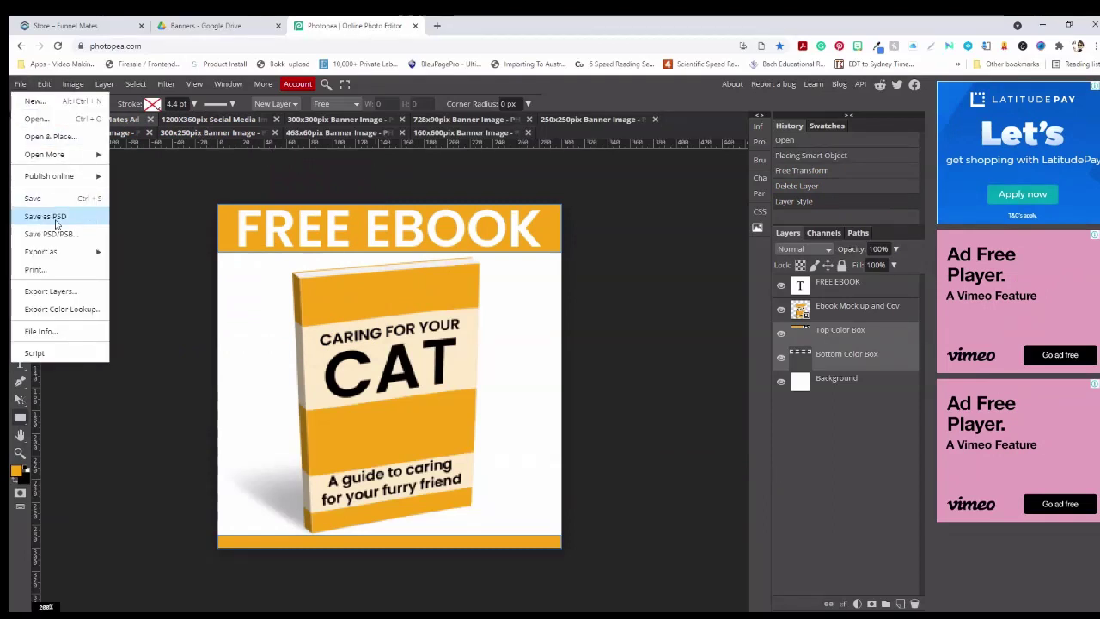
Switch to the 1200X360pix Social Media Image document showing the purple dog layout
mouse_move(43, 249)
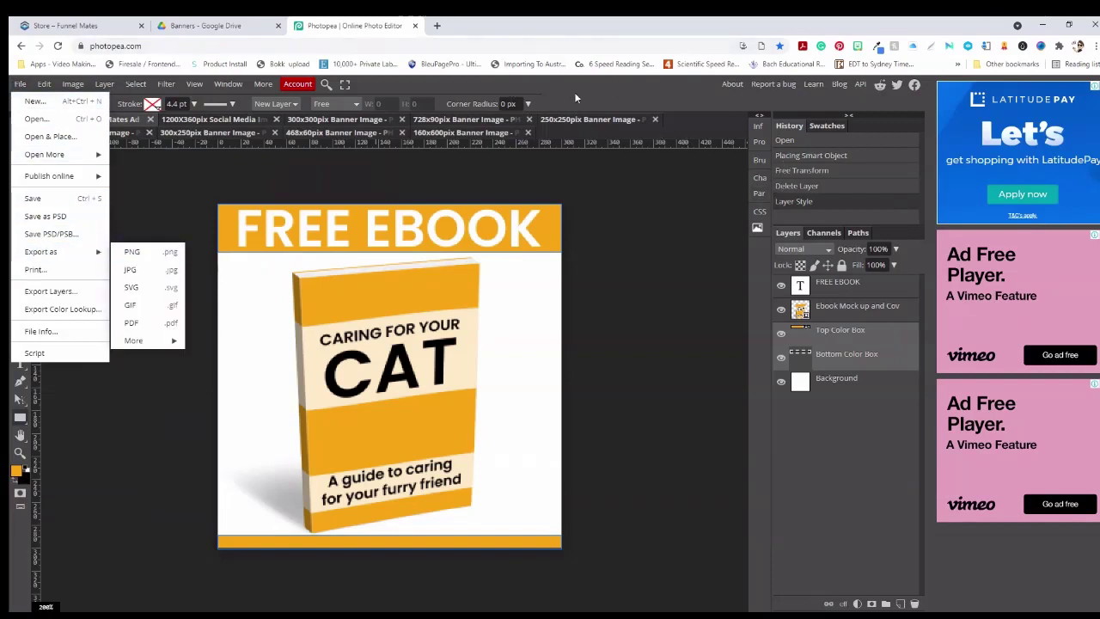
click(608, 102)
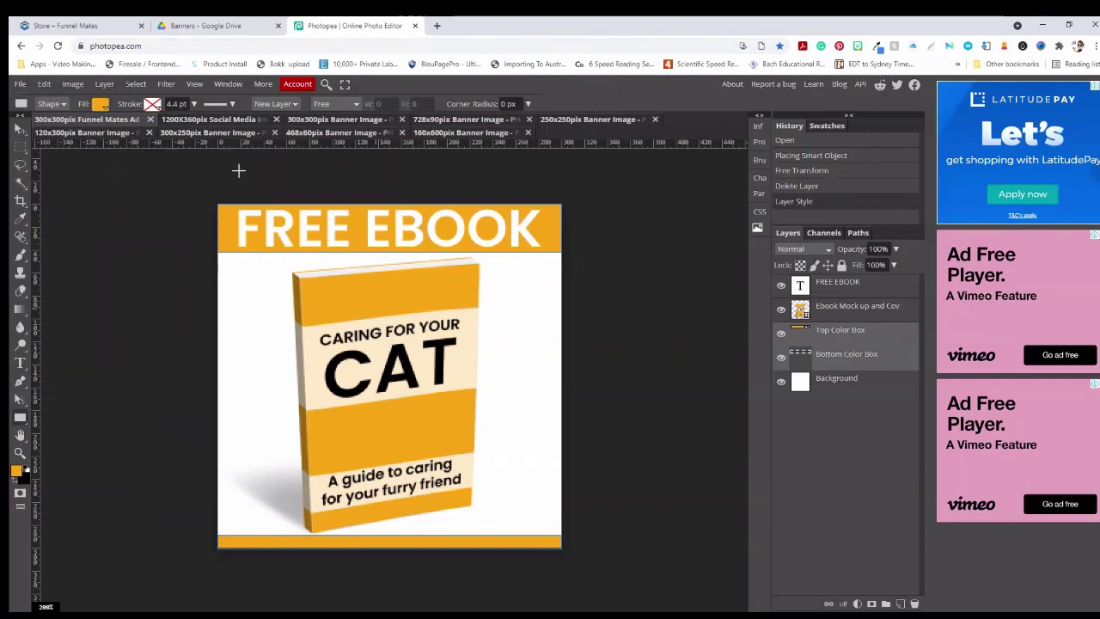
click(216, 119)
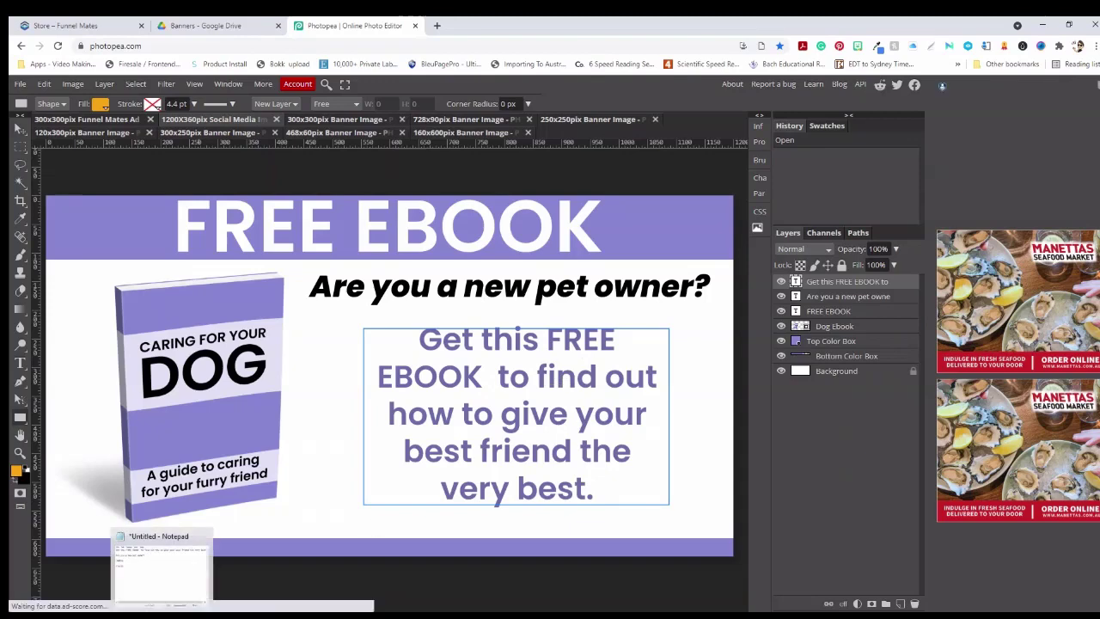
Copy the first copy line from the notes and edit the banner's paragraph text
click(164, 568)
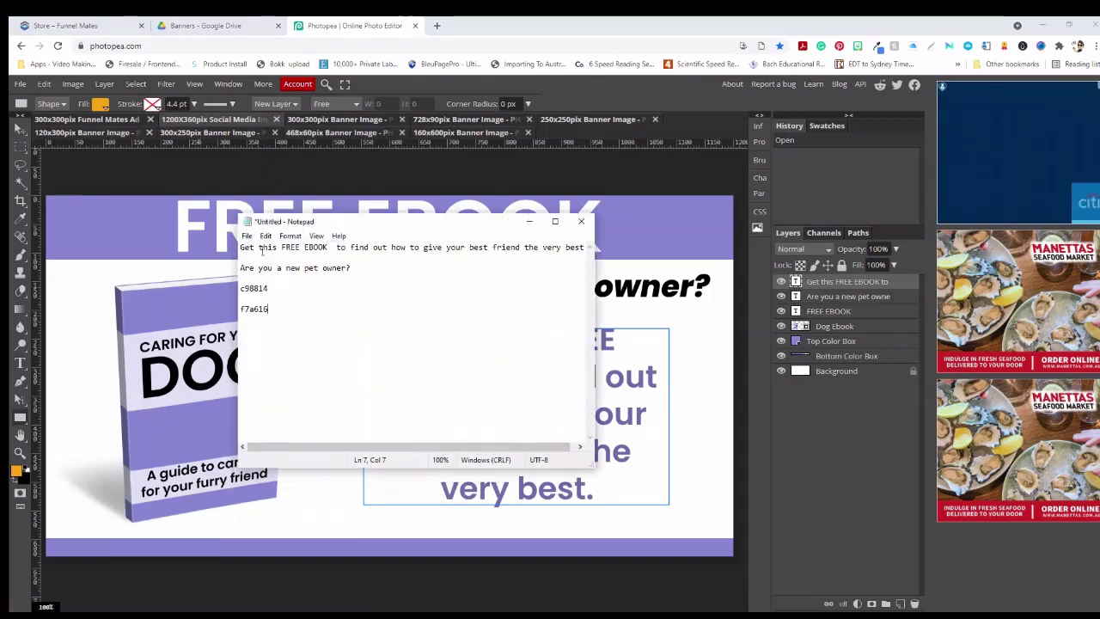
drag(240, 246, 595, 252)
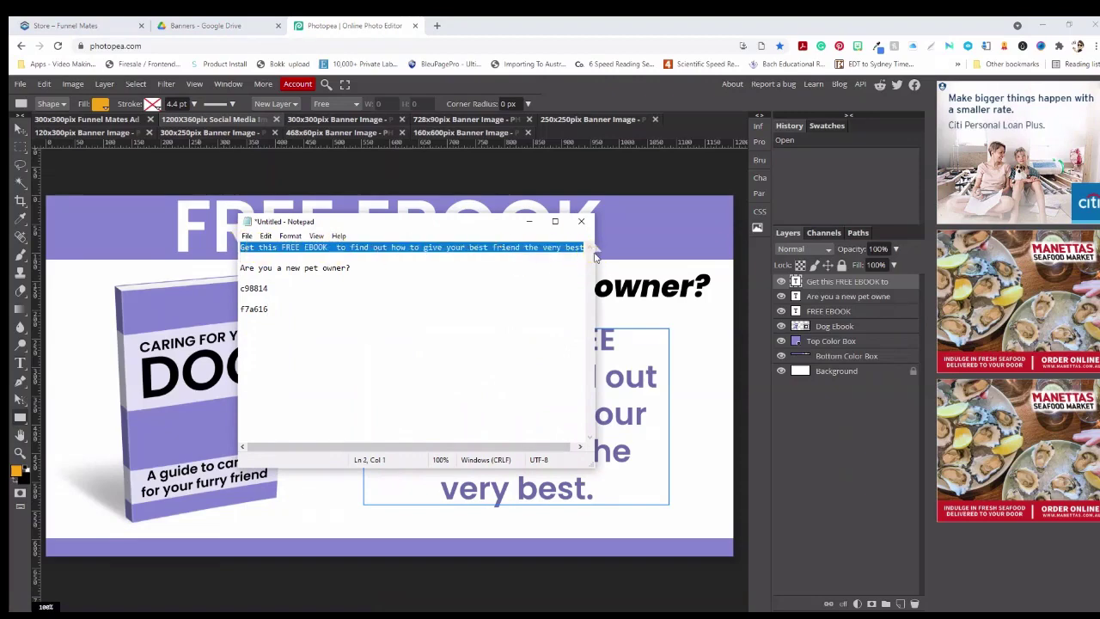
click(529, 221)
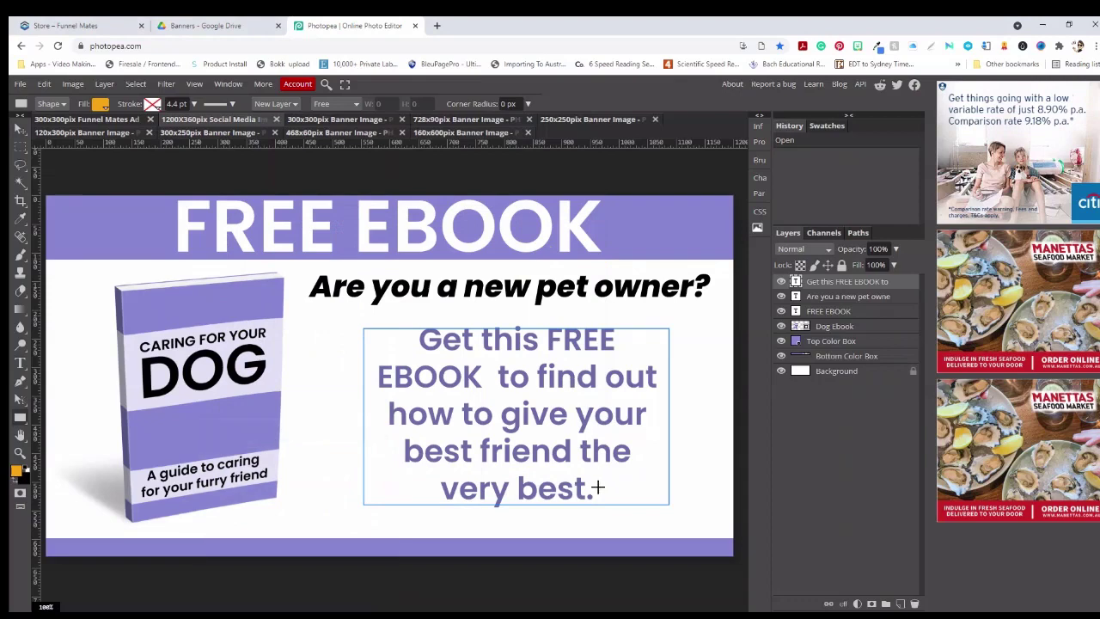
click(21, 363)
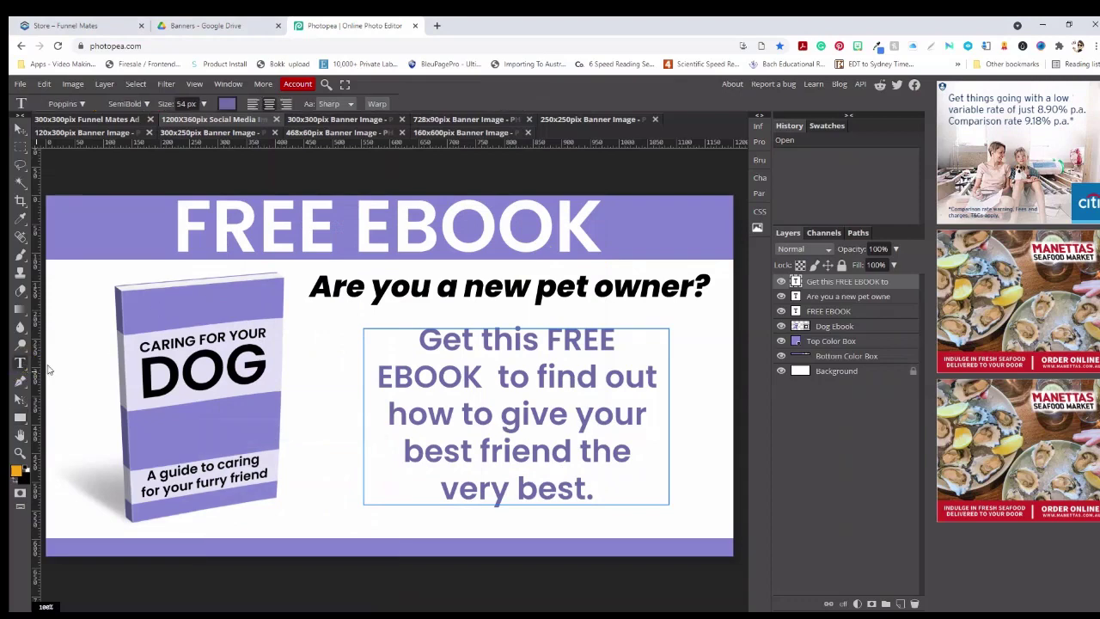
drag(592, 491, 447, 350)
click(447, 350)
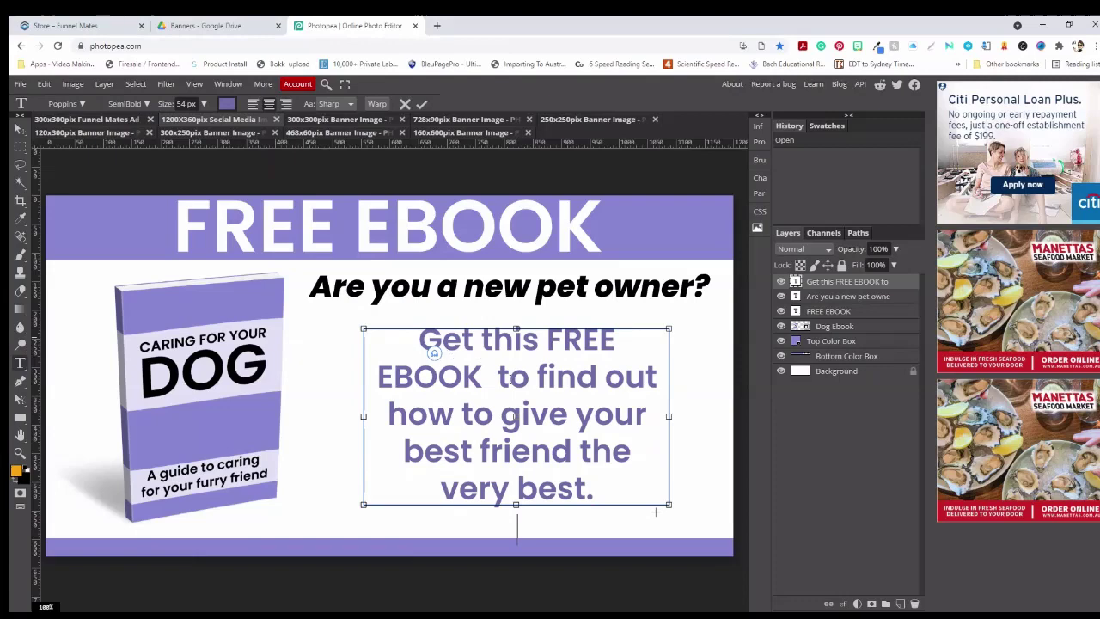
drag(604, 490, 429, 361)
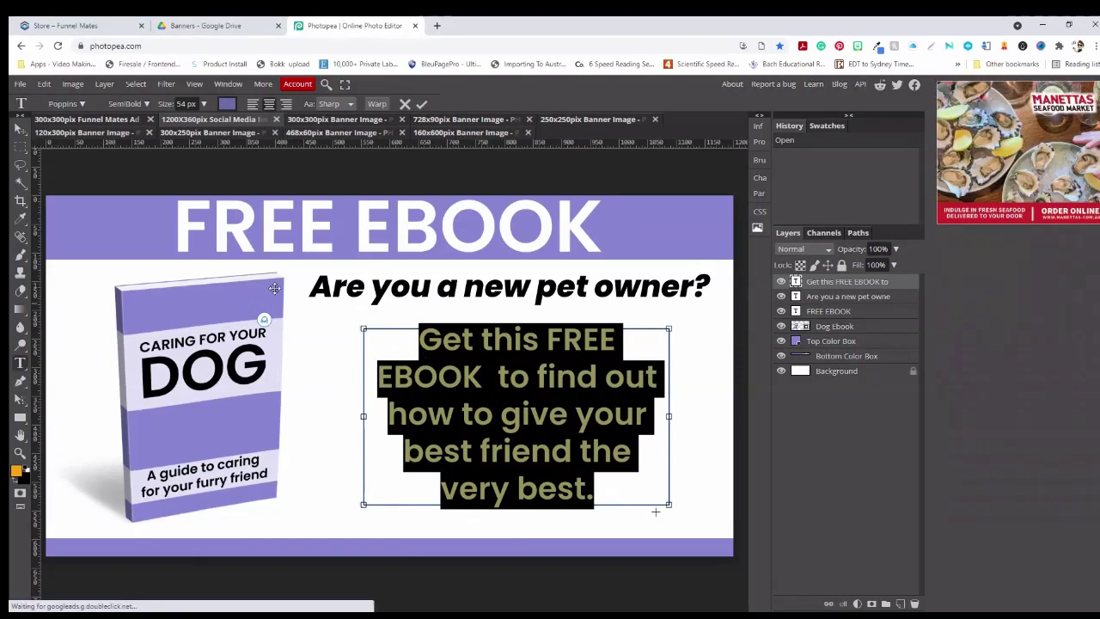
click(421, 104)
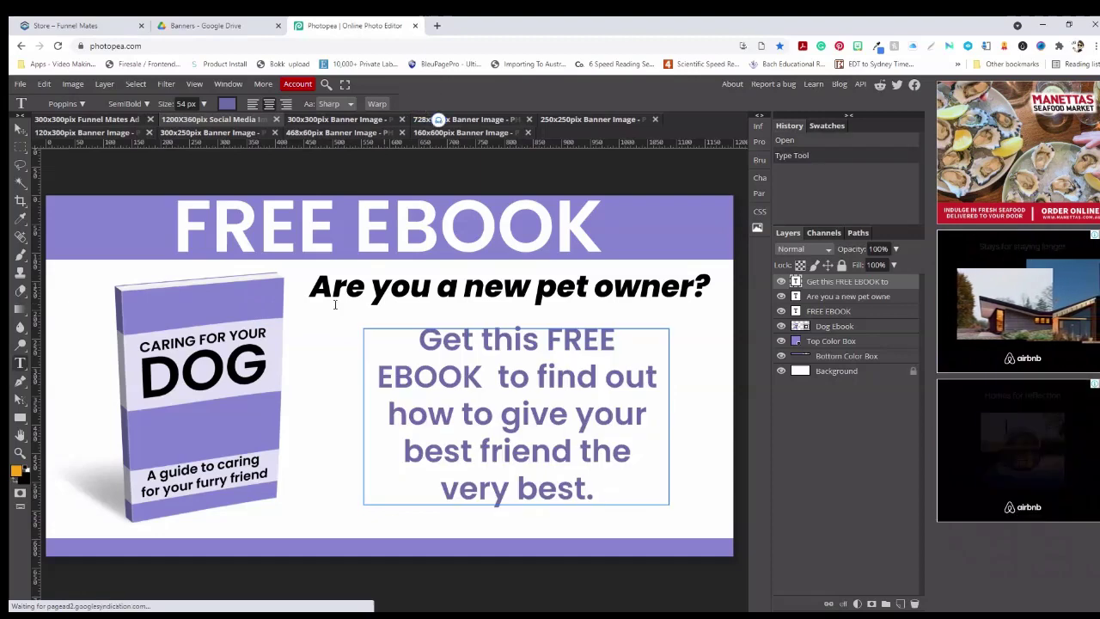
Delete the DOG ebook mockup from the banner
click(21, 127)
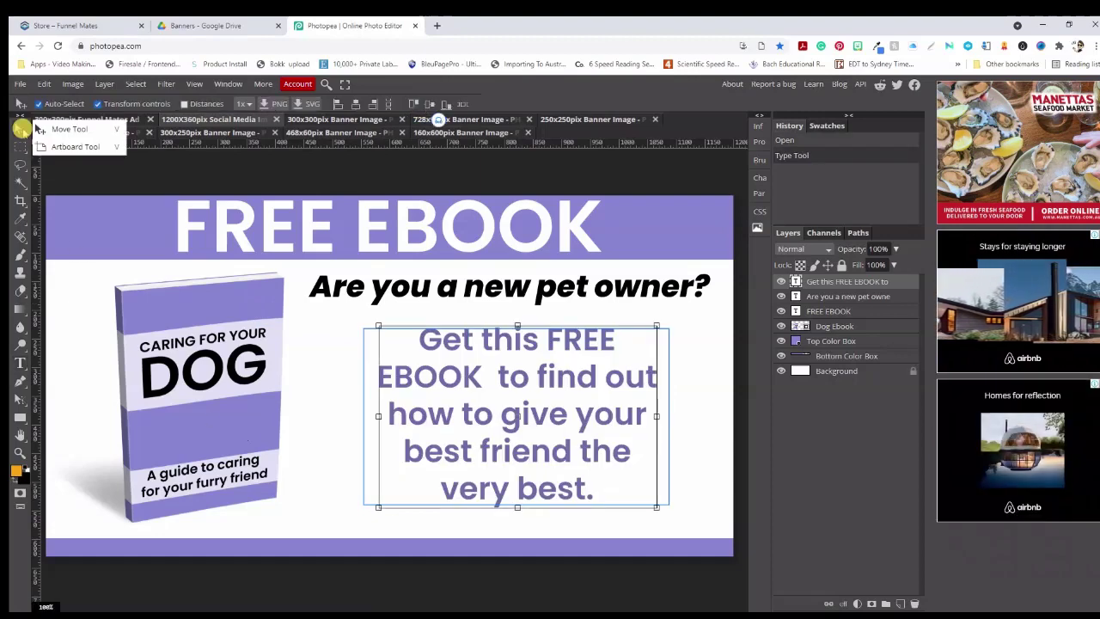
click(162, 343)
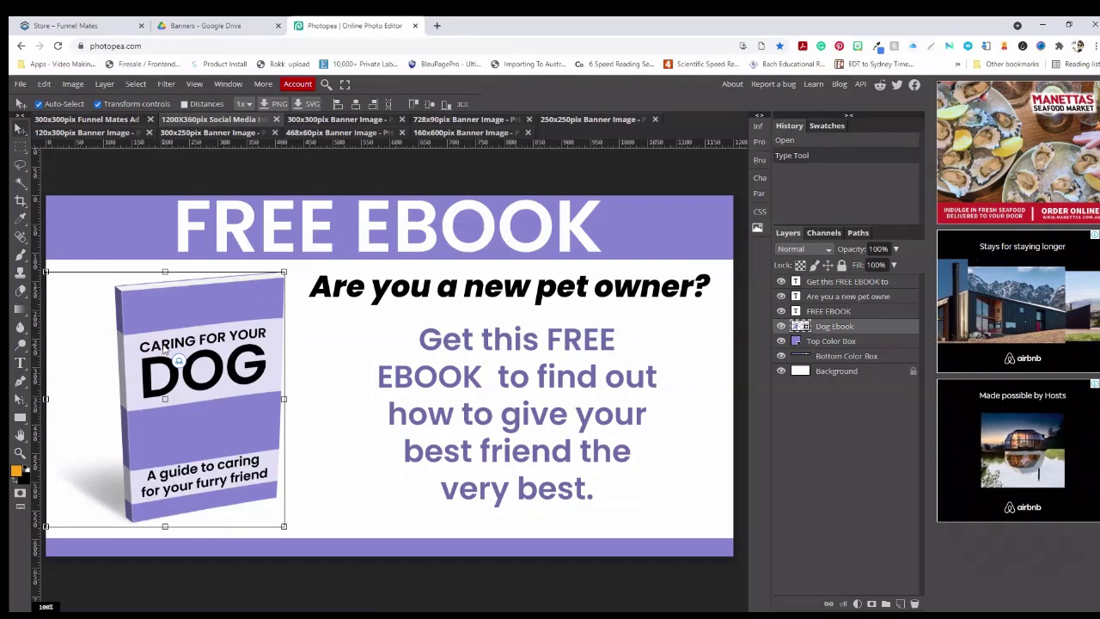
key(Delete)
click(20, 83)
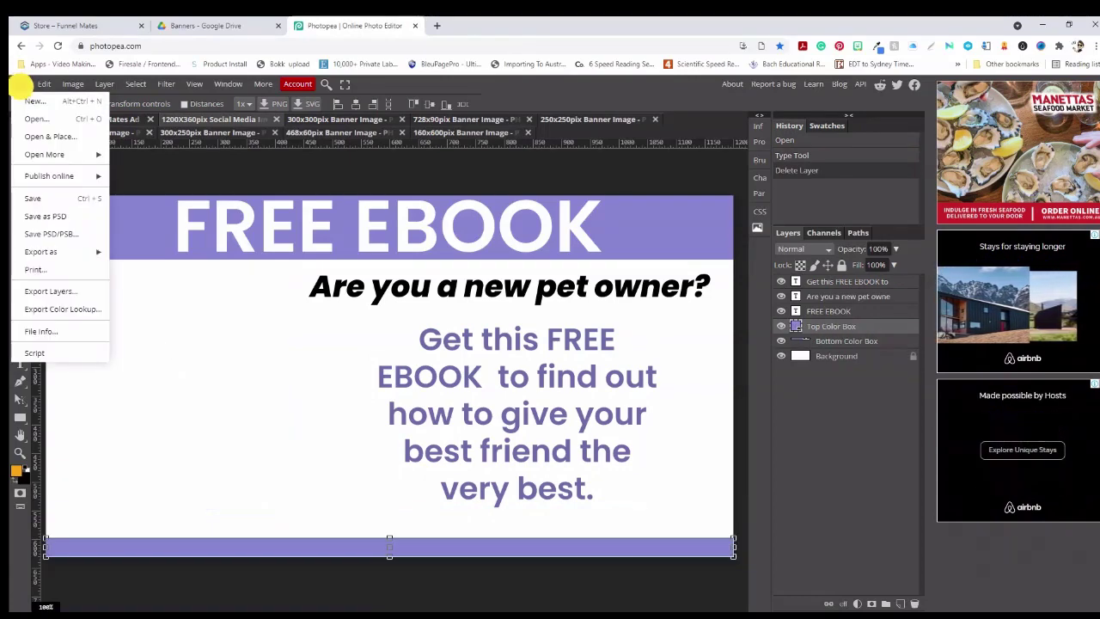
Place the full-size CAT ebook mockup PNG into the banner
click(35, 136)
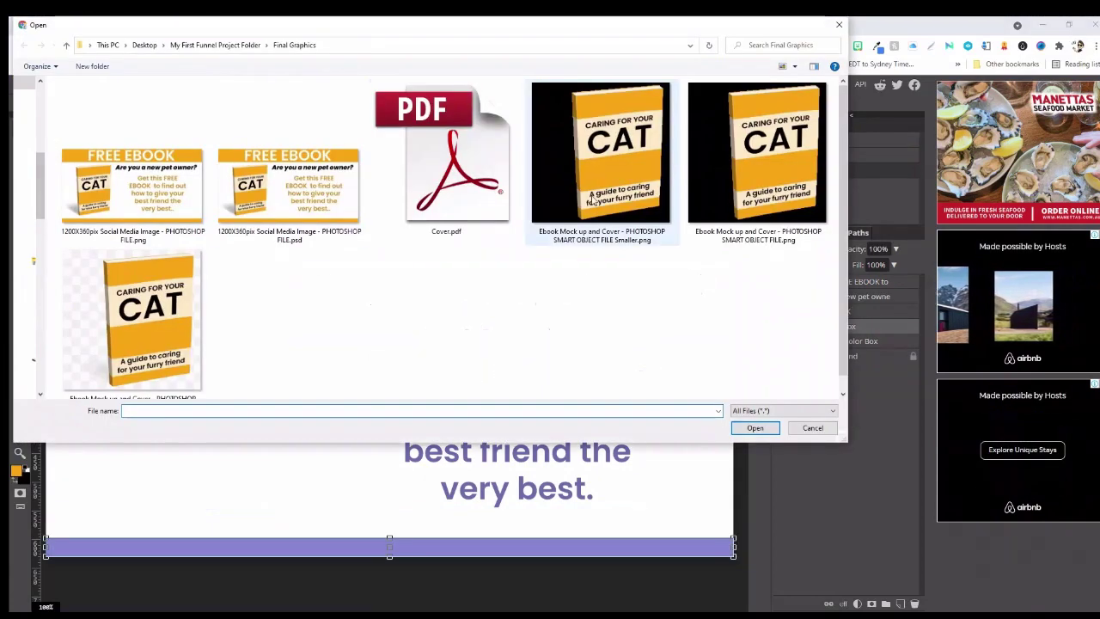
click(630, 172)
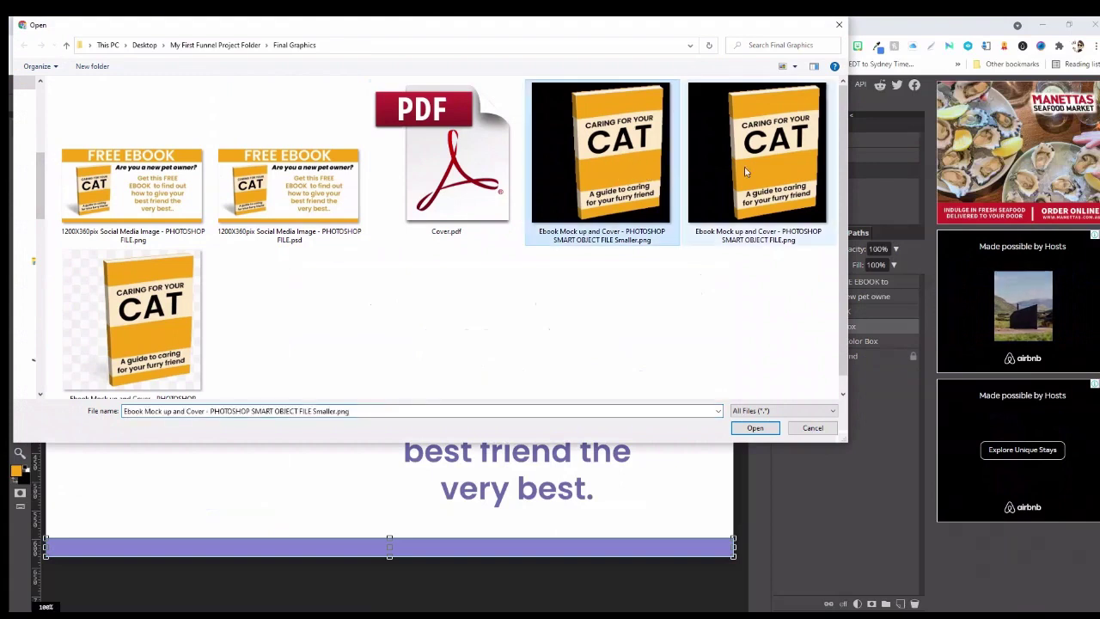
click(129, 361)
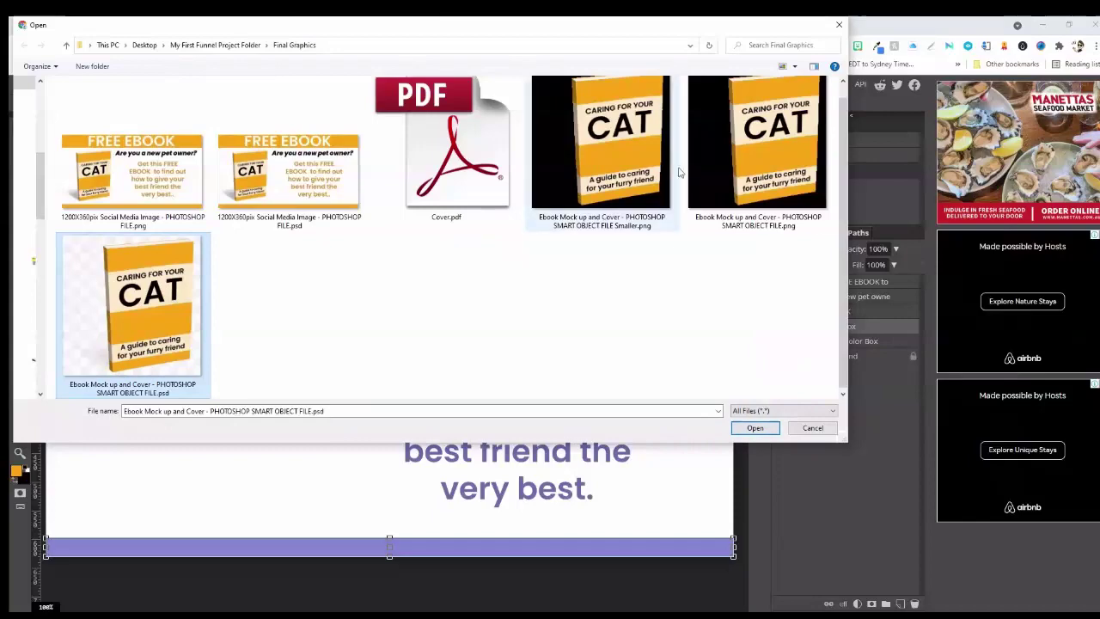
click(748, 180)
click(752, 428)
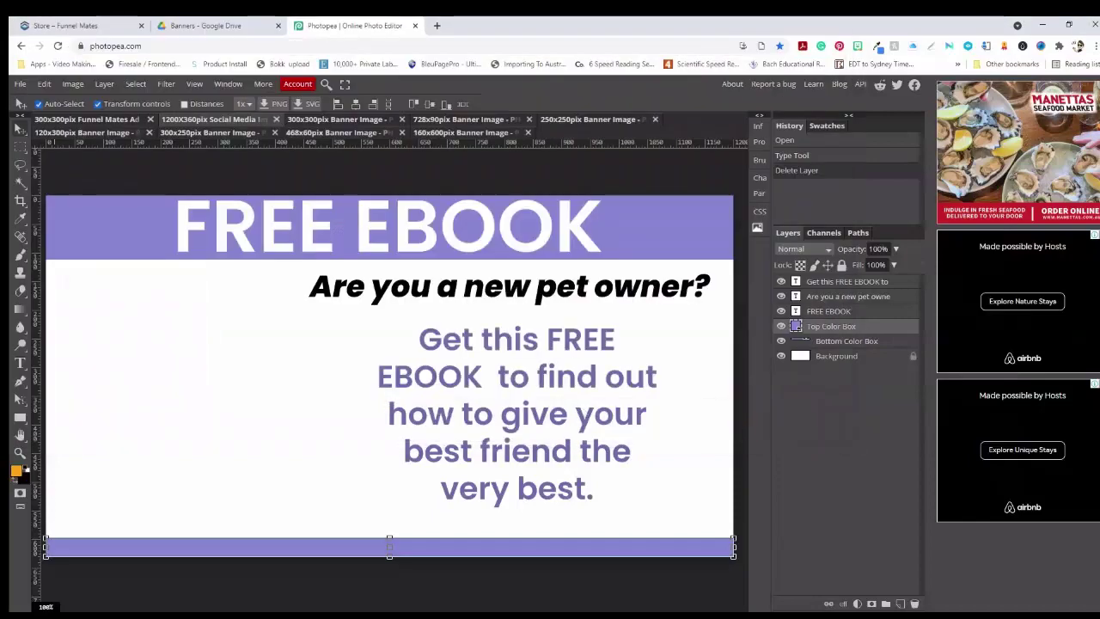
Move the CAT mockup to the left side, enlarge it slightly, and select both colour bars
drag(566, 194, 447, 336)
drag(307, 431, 148, 368)
drag(277, 494, 306, 523)
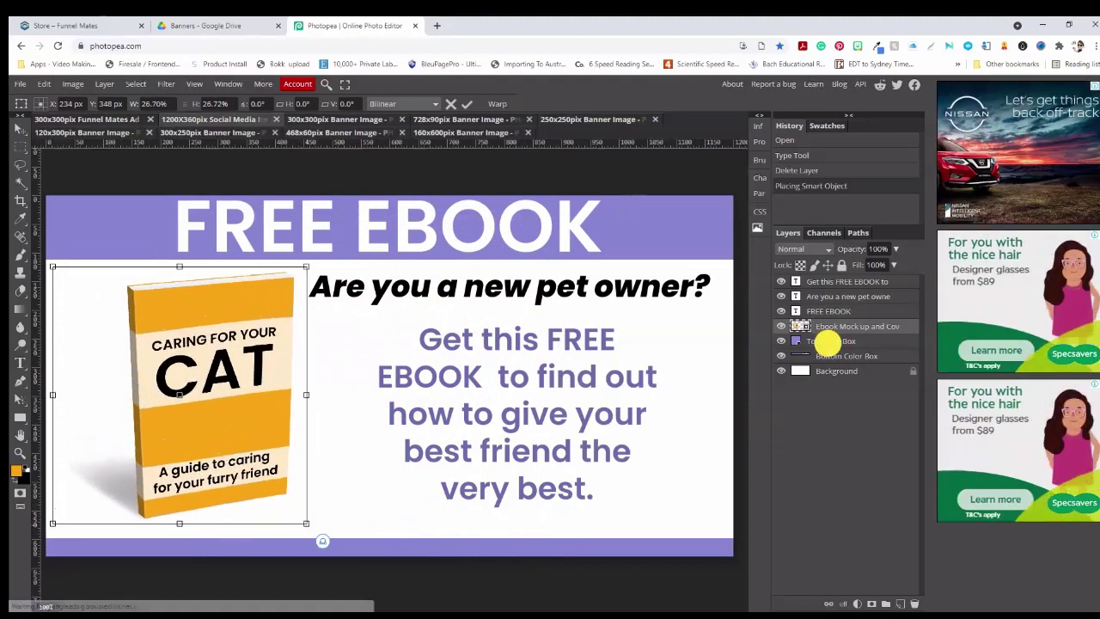
click(828, 342)
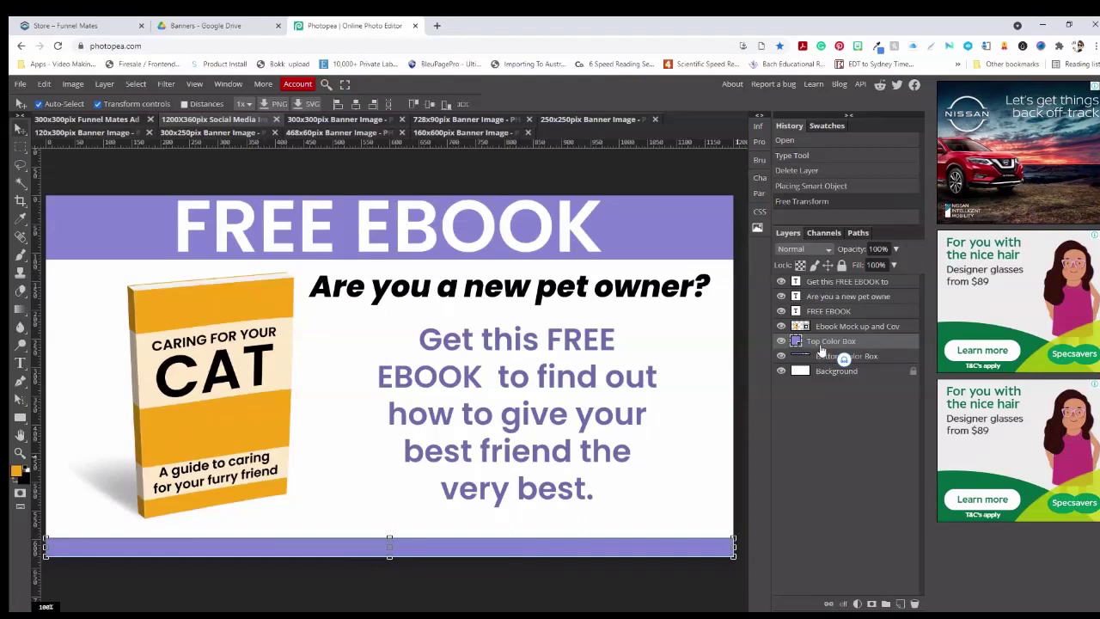
shift+click(838, 356)
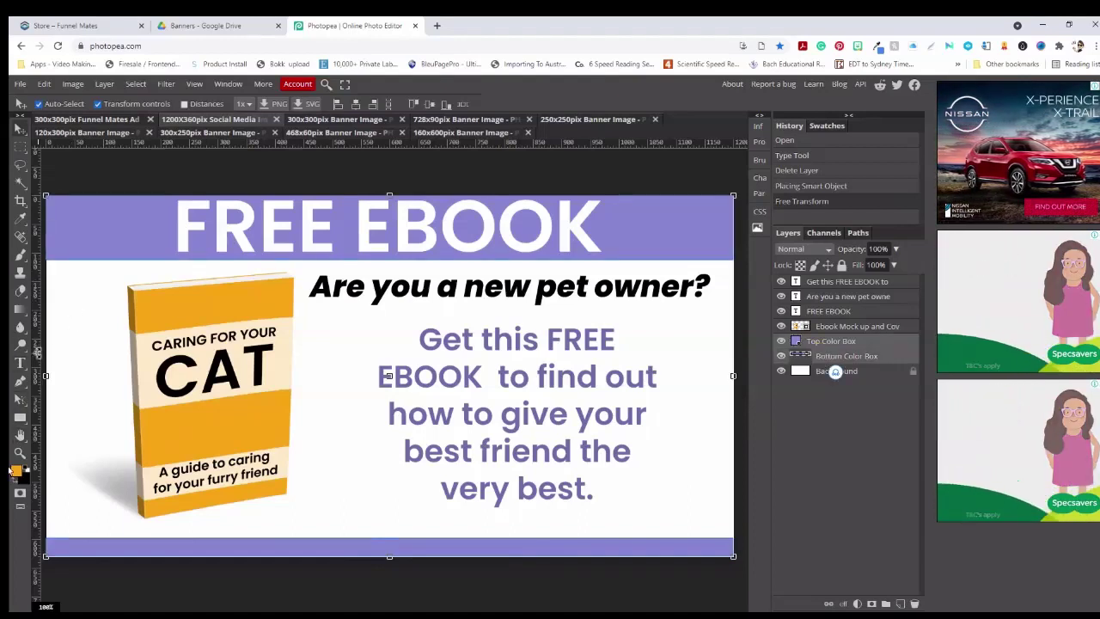
Fill the top and bottom colour bars with the CAT book's orange f7a616
right_click(20, 417)
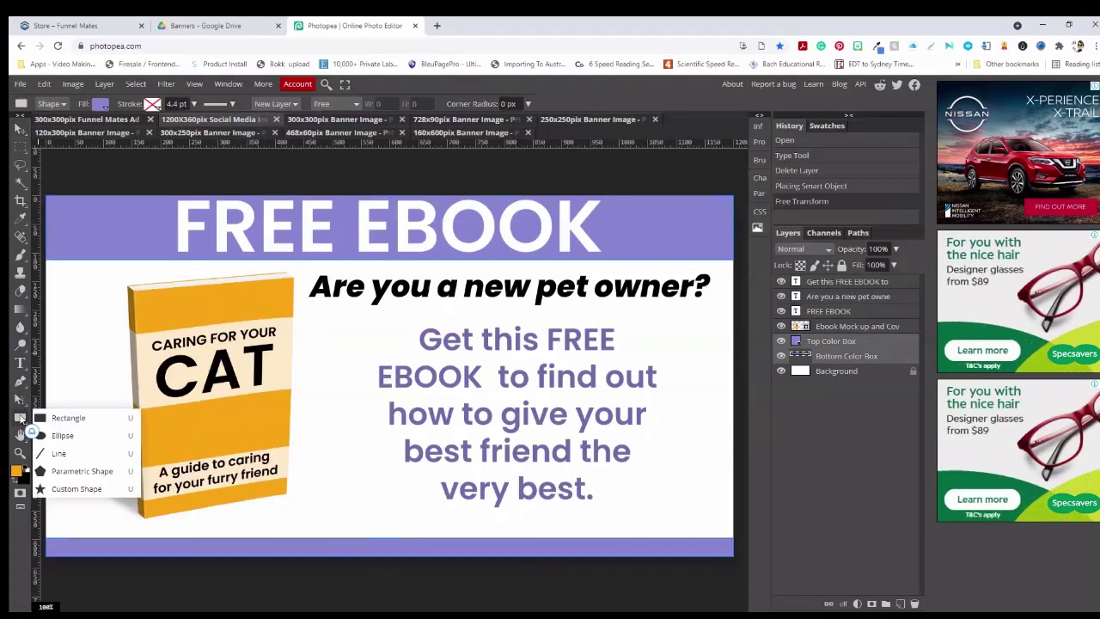
click(101, 104)
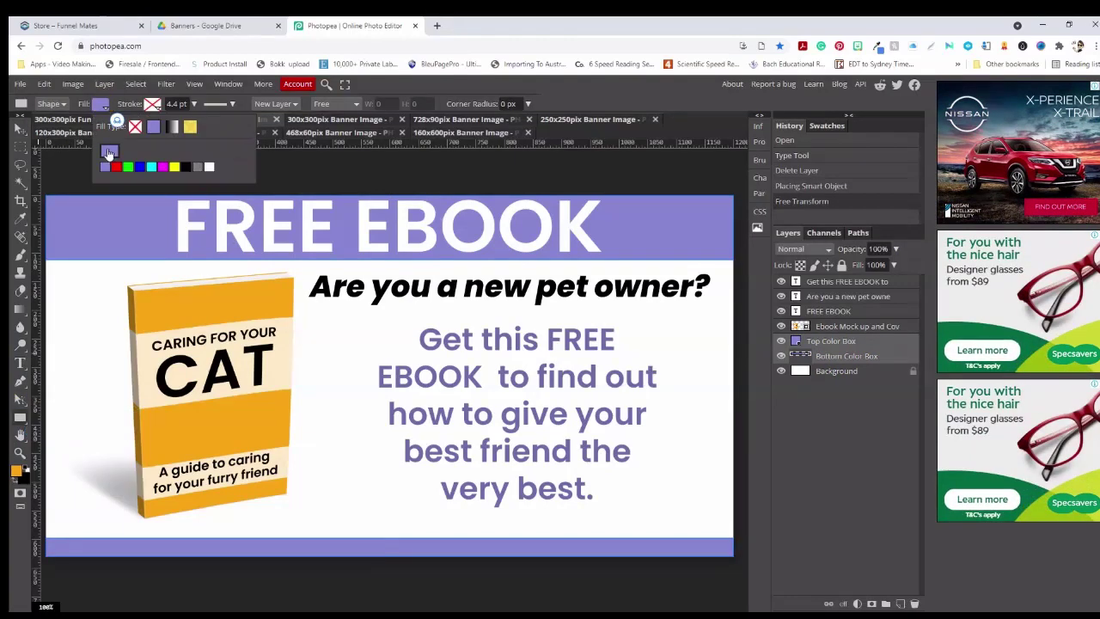
click(109, 153)
click(235, 447)
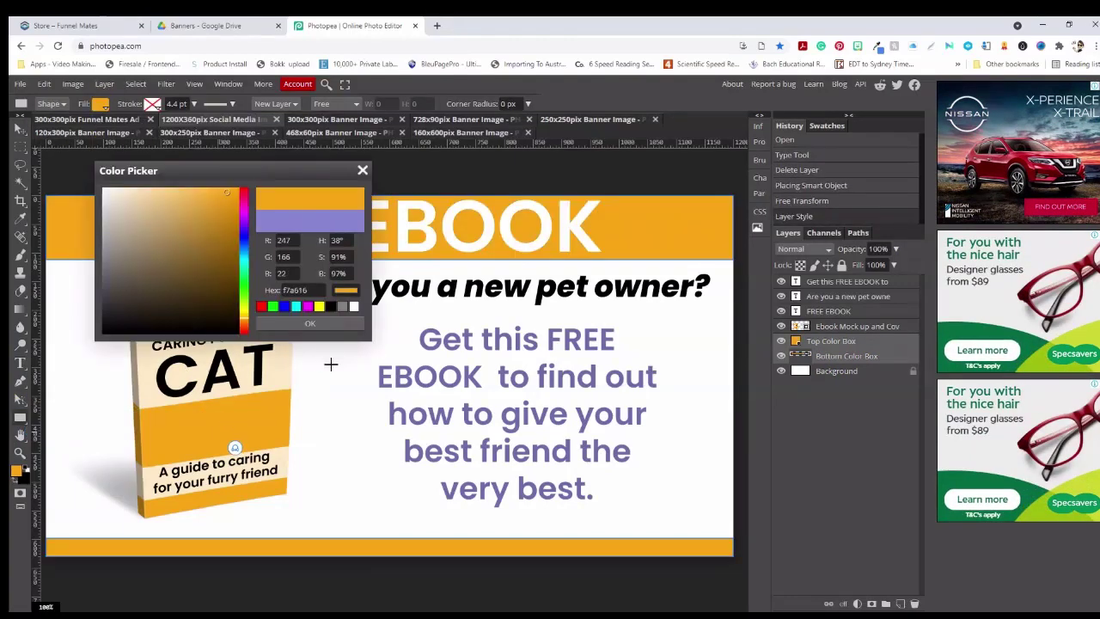
click(326, 324)
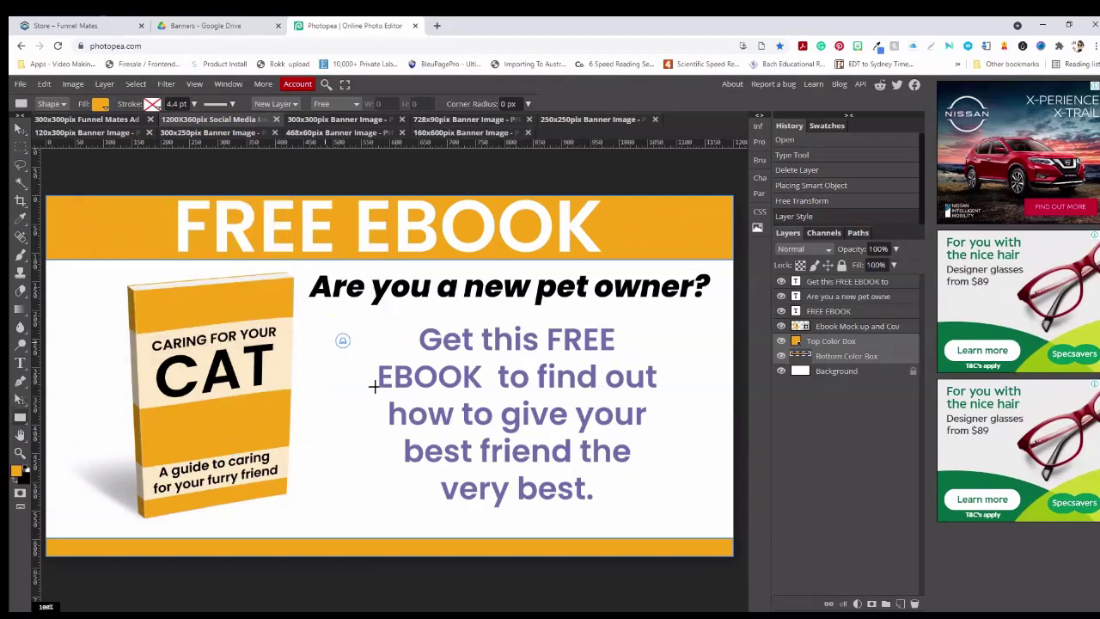
Recolour the paragraph text to orange f7a616 sampled from the book
click(828, 285)
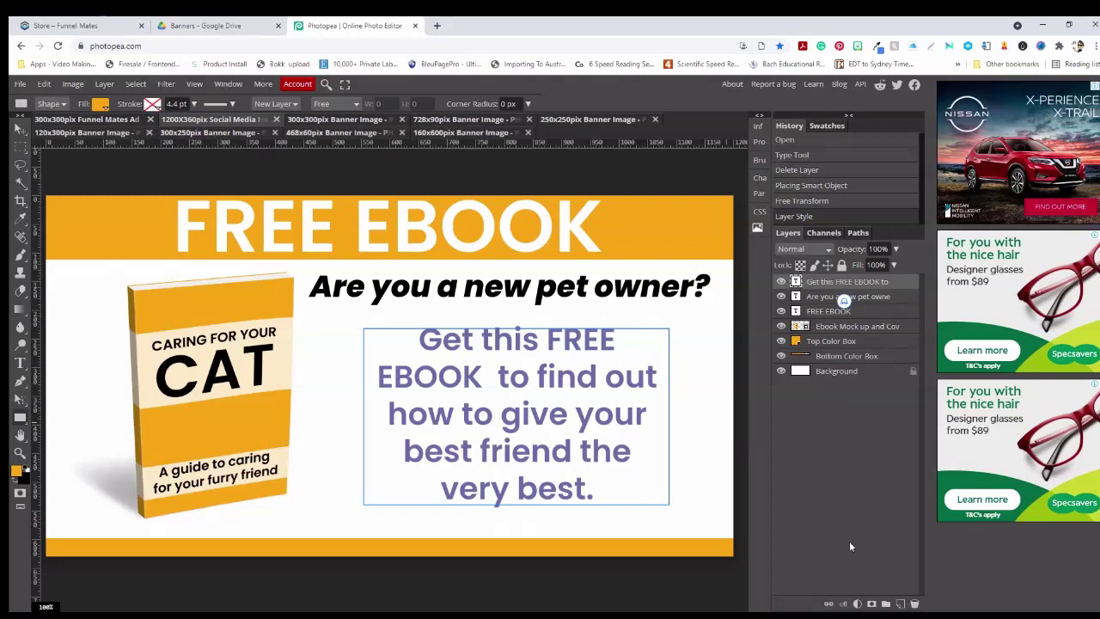
click(21, 365)
drag(599, 486, 416, 342)
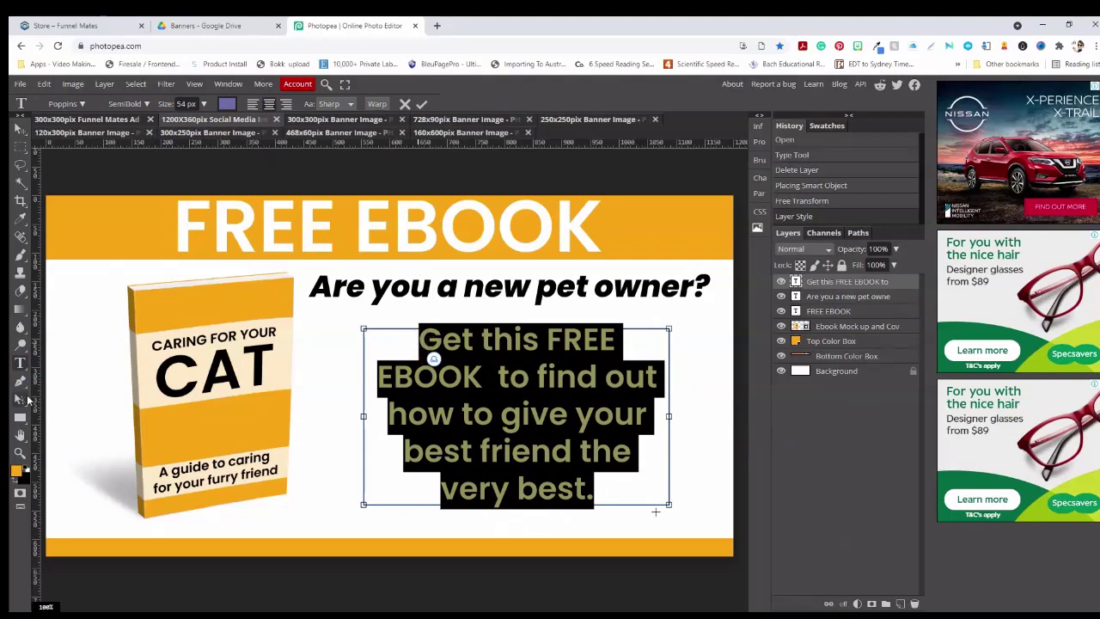
click(227, 104)
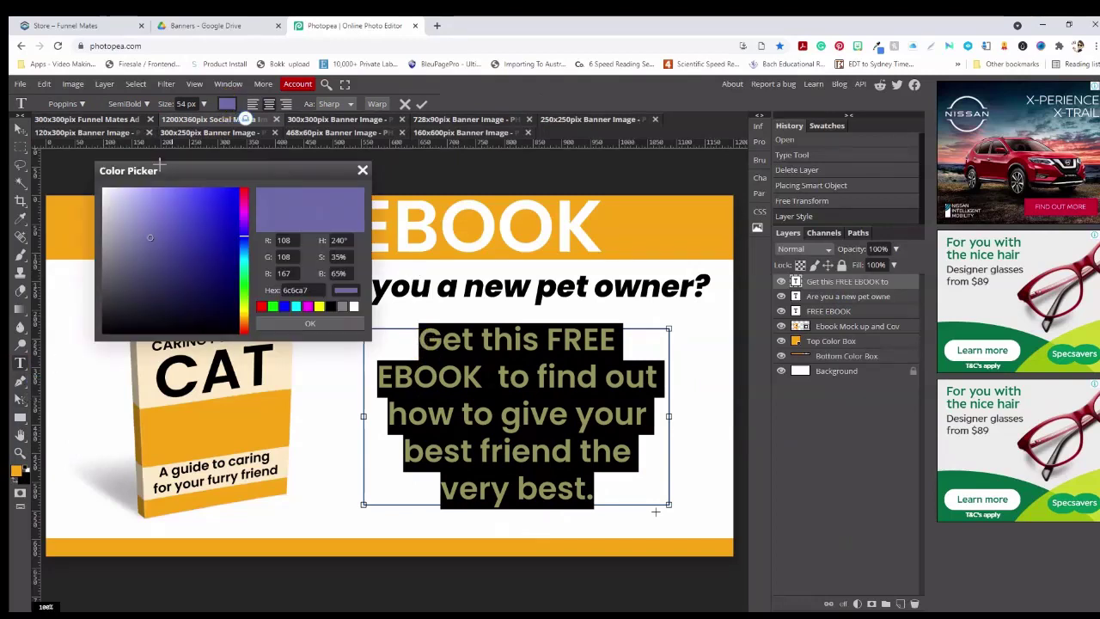
click(172, 210)
click(244, 318)
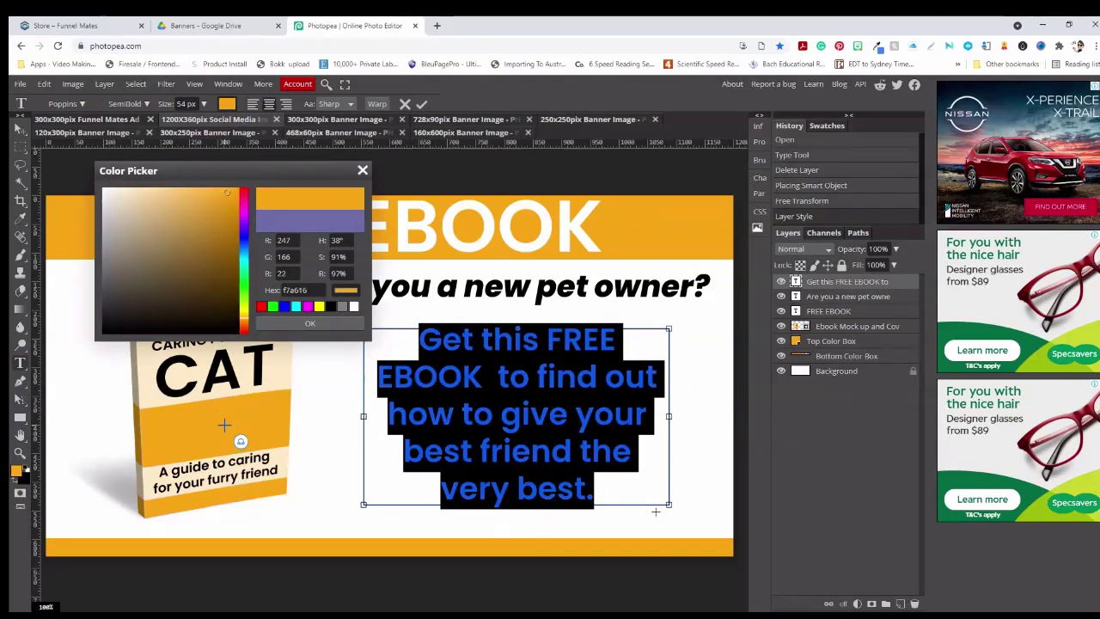
click(309, 324)
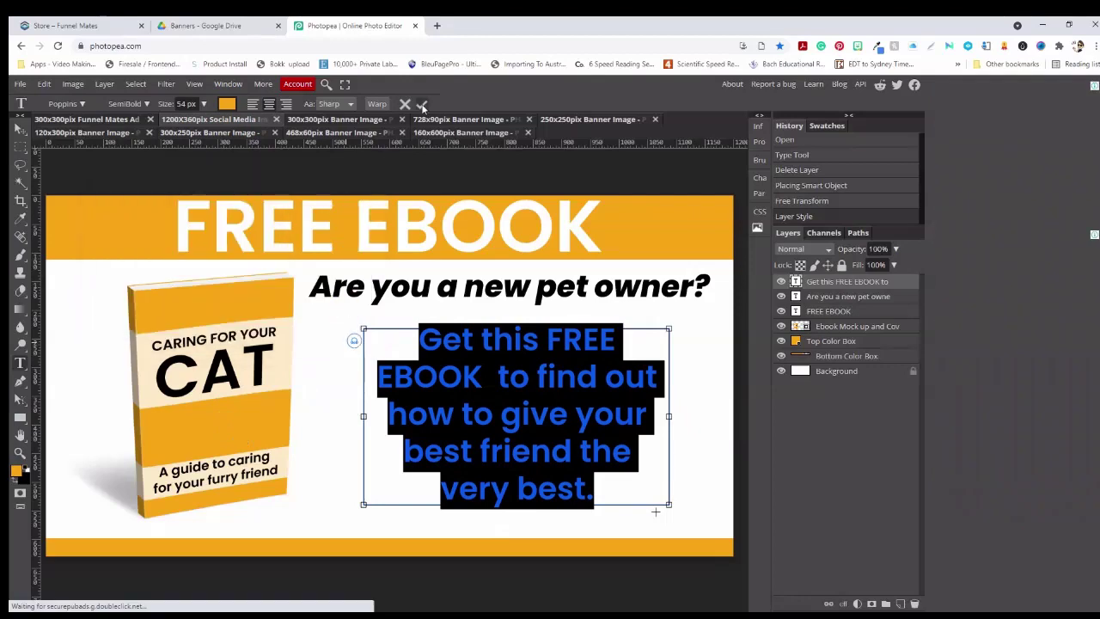
click(422, 104)
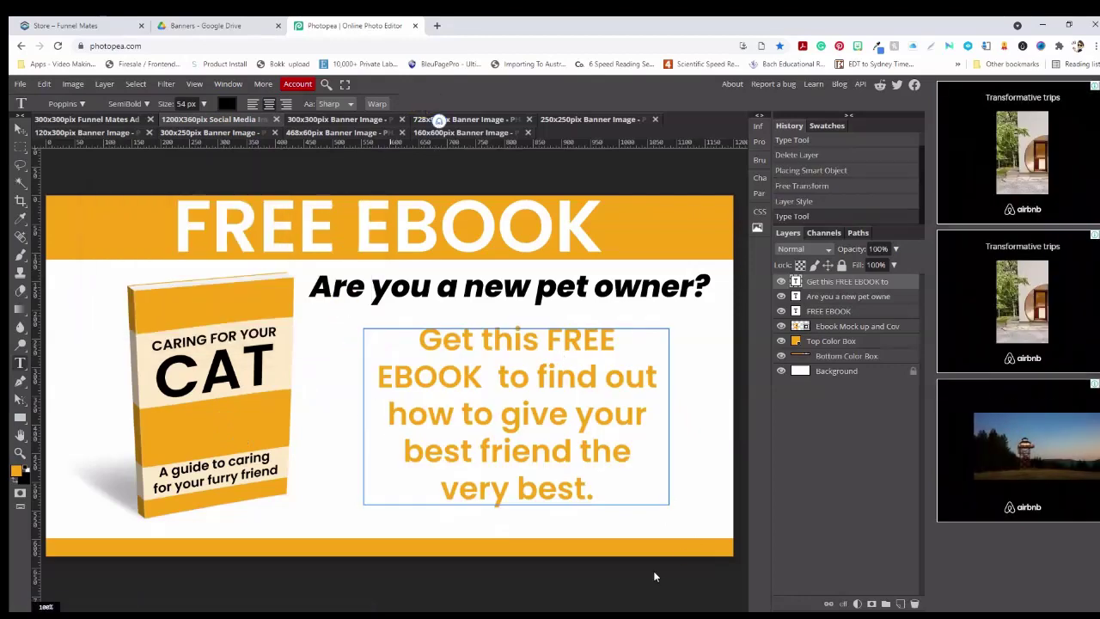
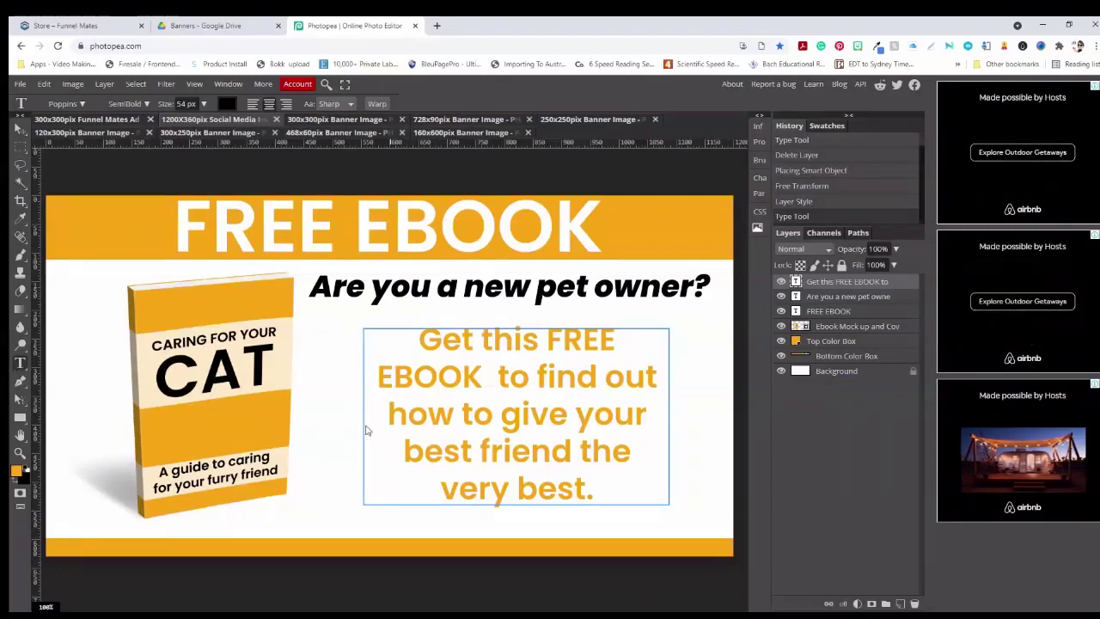
Darken the paragraph text to a deeper gold and discard the accidental empty text layer
drag(592, 495, 414, 343)
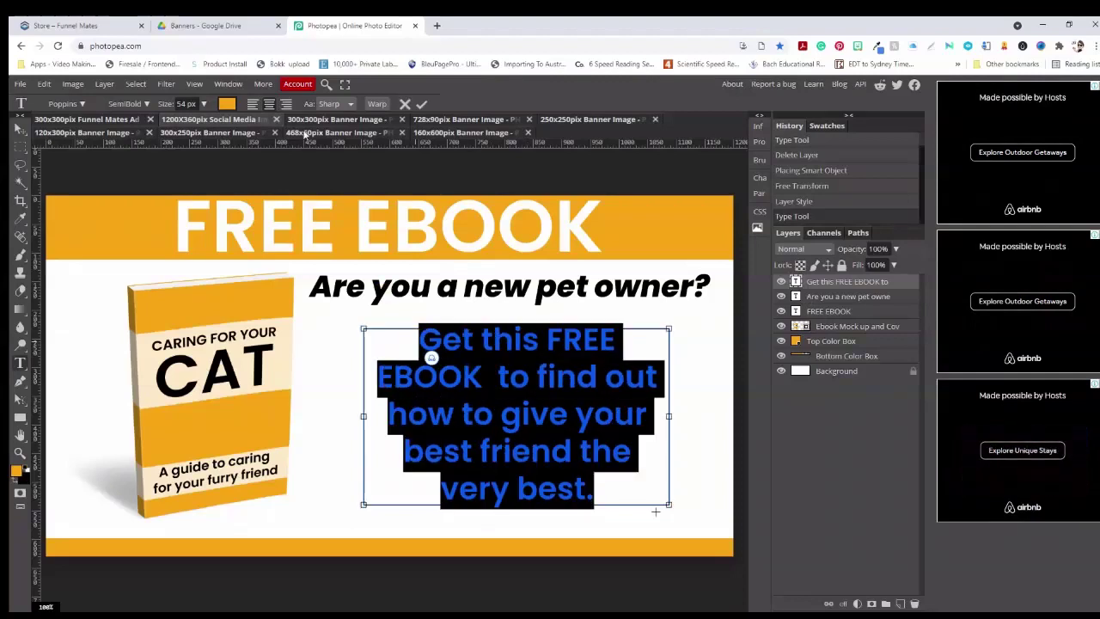
click(228, 104)
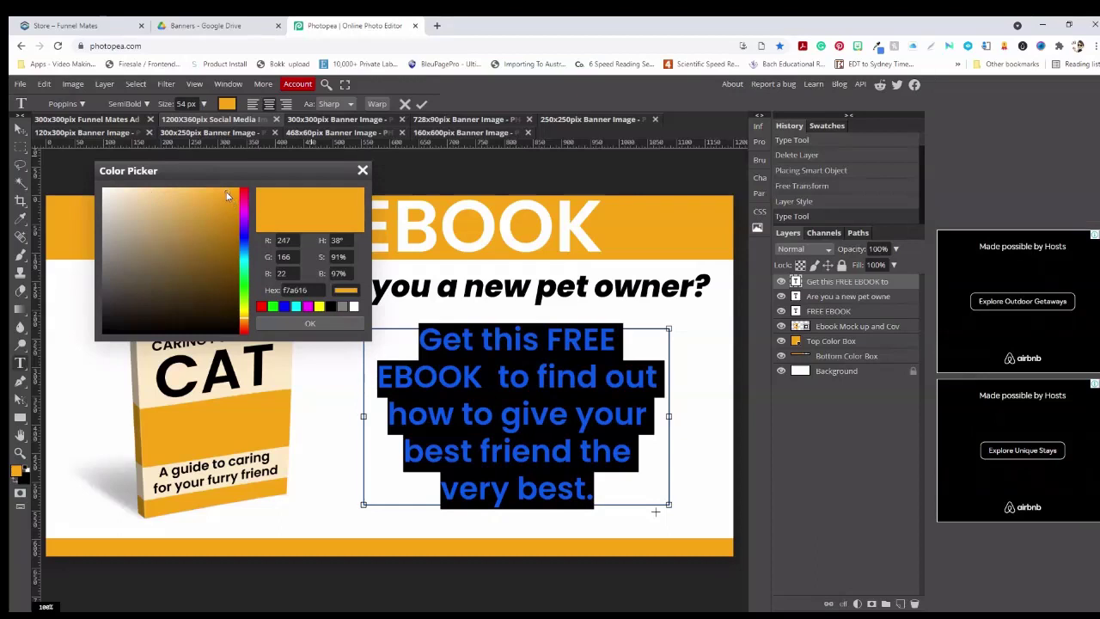
drag(226, 195, 224, 226)
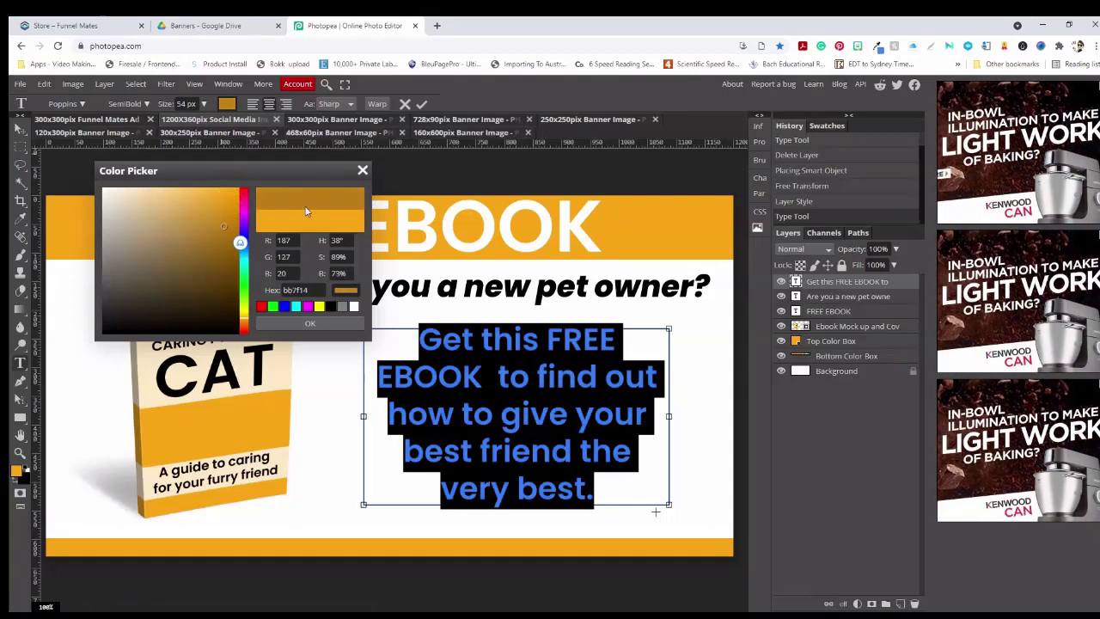
click(310, 324)
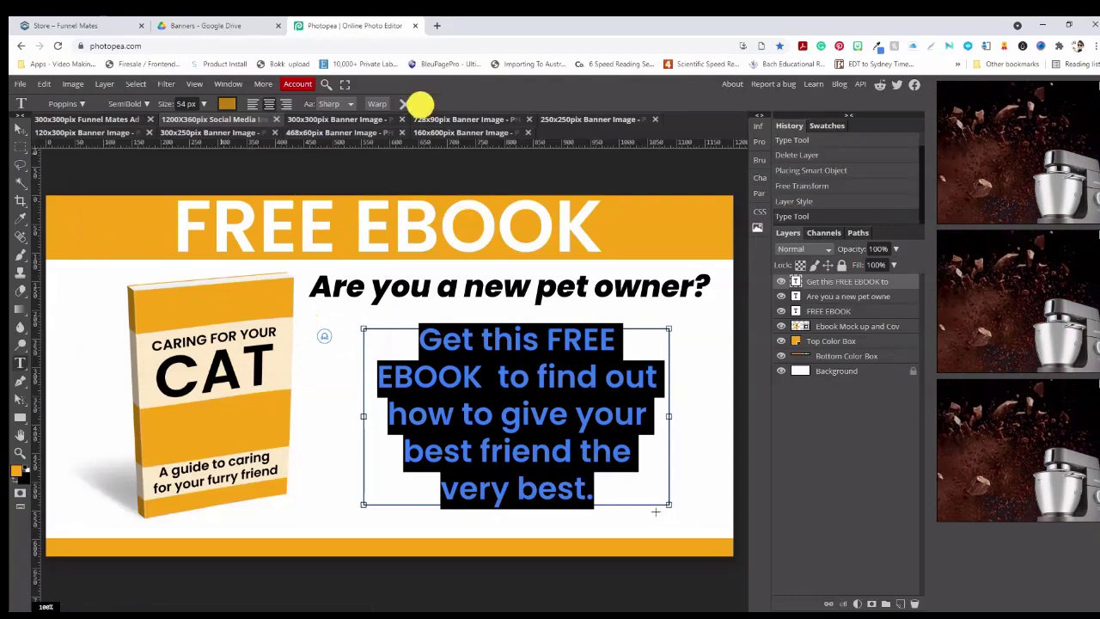
click(421, 104)
click(695, 395)
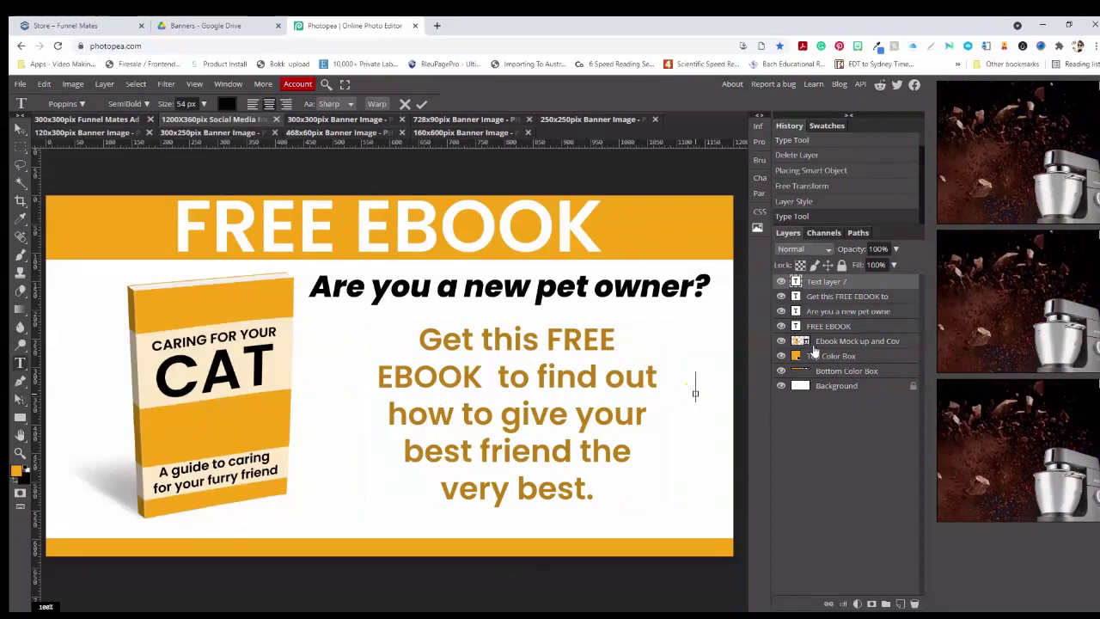
click(820, 291)
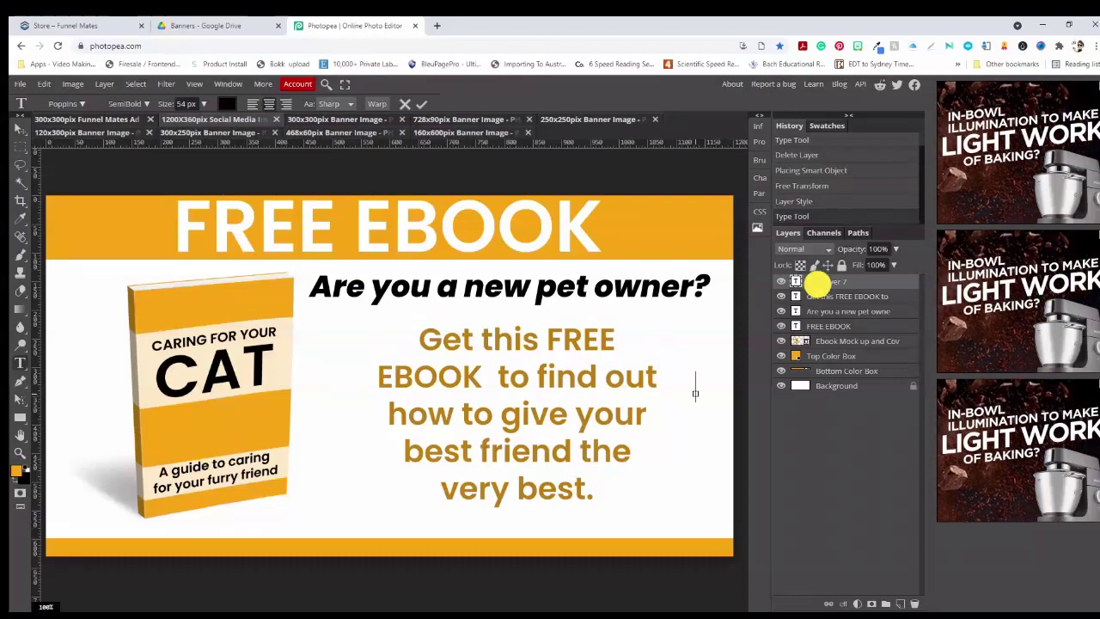
Recolour the whole paragraph to magenta, then glance at the 300x300 ad and return
drag(606, 497, 424, 345)
click(227, 103)
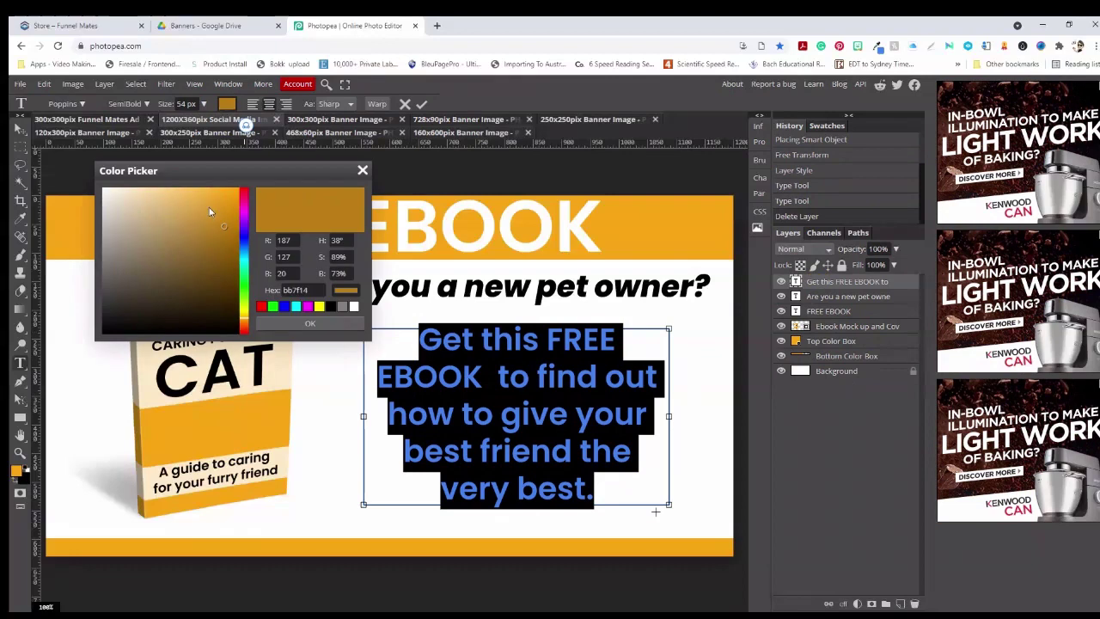
click(243, 221)
click(216, 201)
click(307, 322)
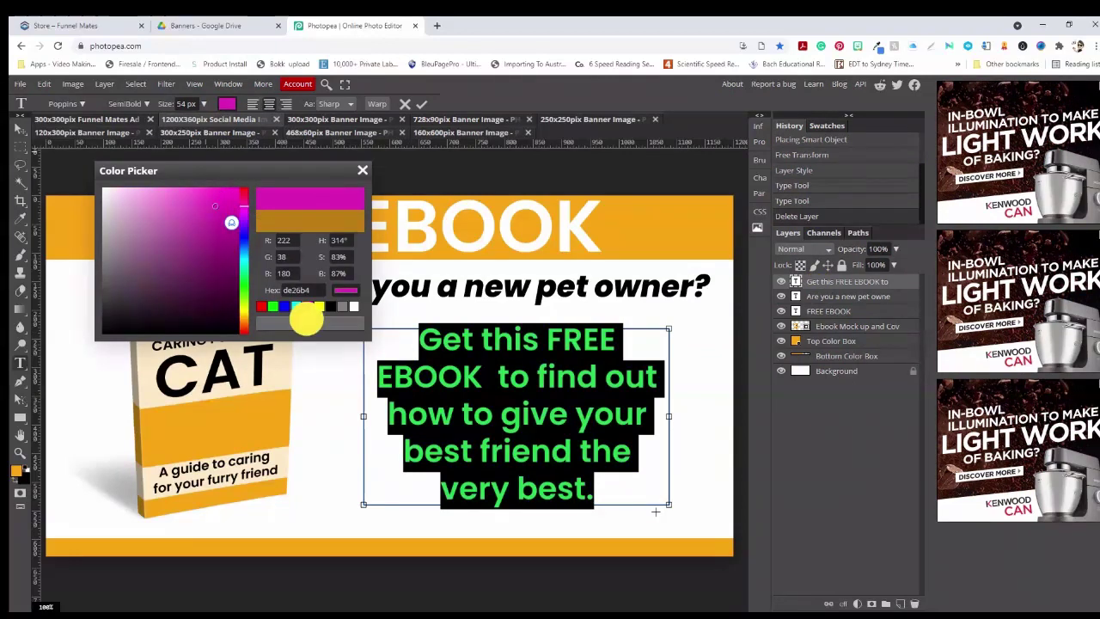
click(452, 155)
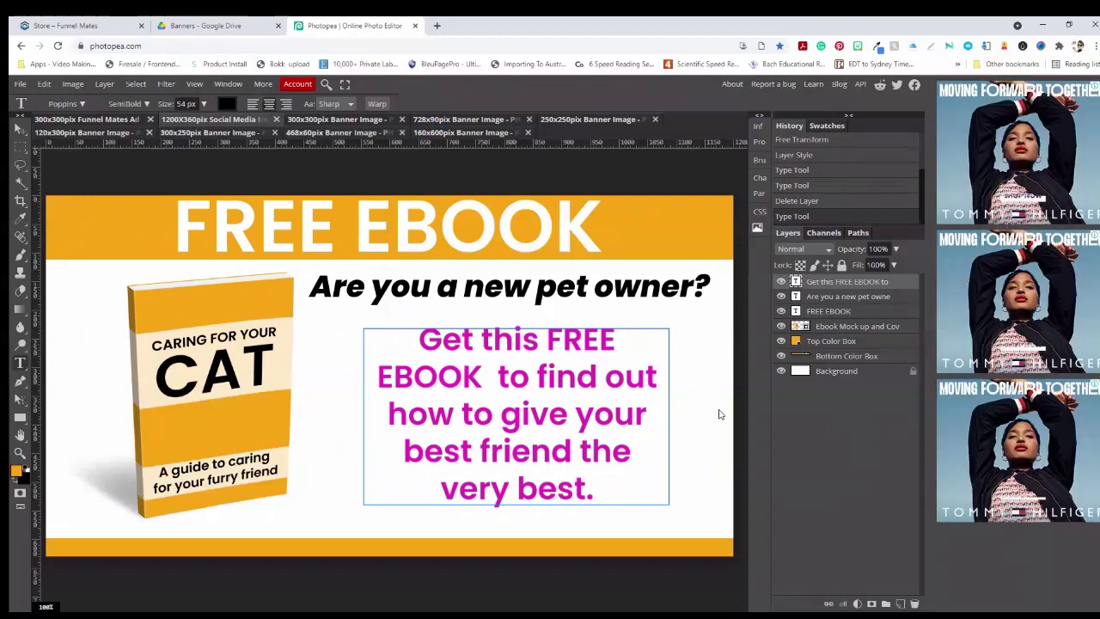
click(129, 121)
click(213, 119)
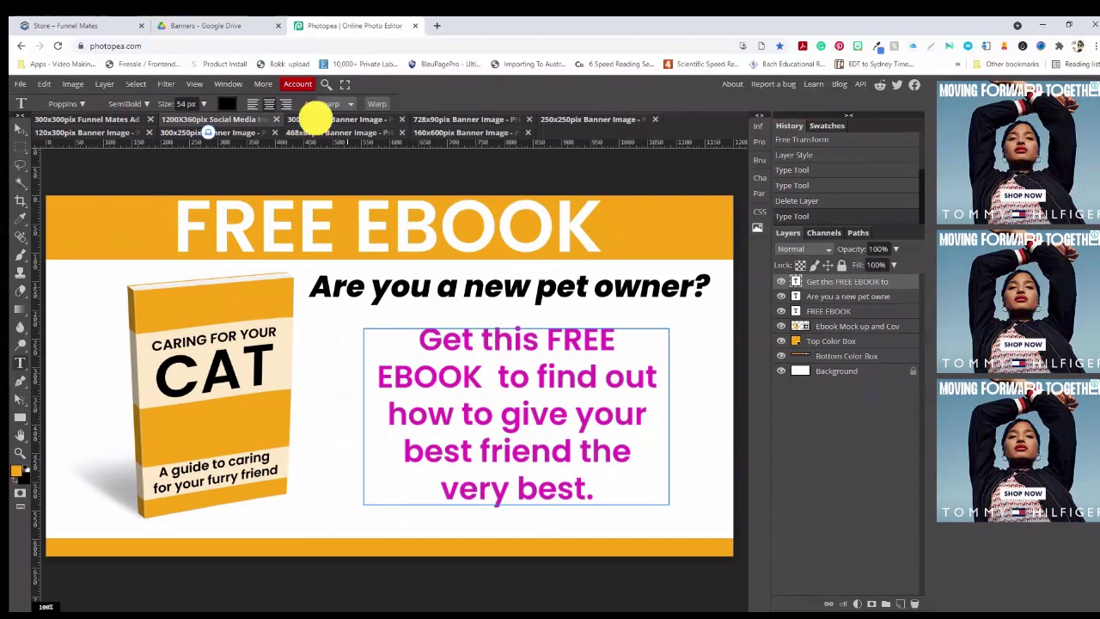
Review the dog banners at 300x300, 728x90, 250x250, 160x600, 468x60, 300x250 and 120x300
click(315, 119)
click(440, 119)
click(572, 120)
click(464, 133)
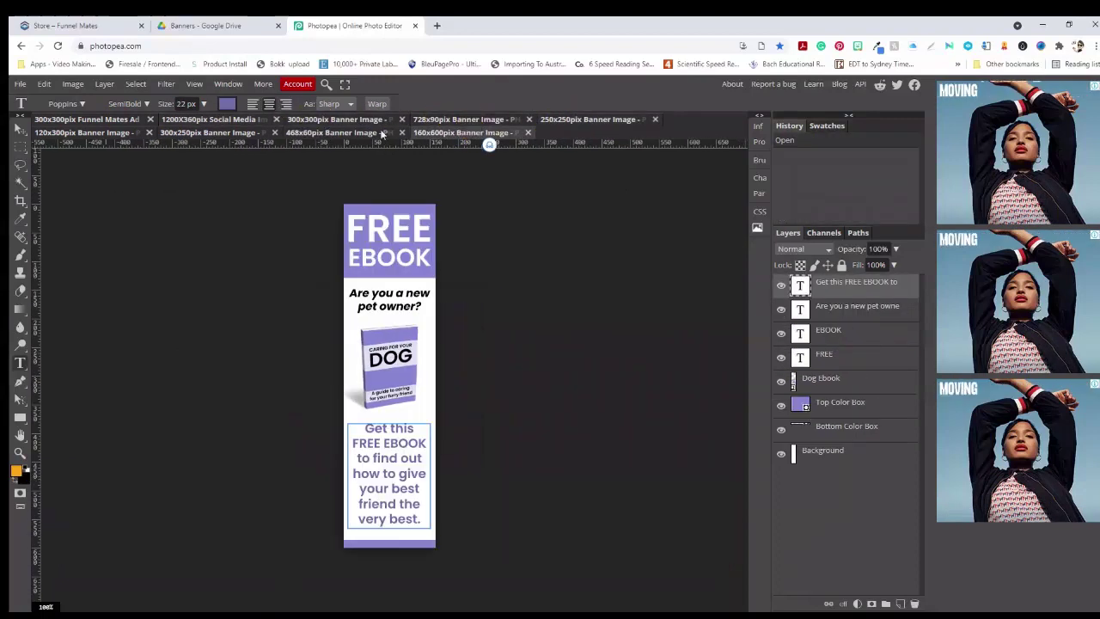
click(382, 133)
click(222, 132)
click(99, 133)
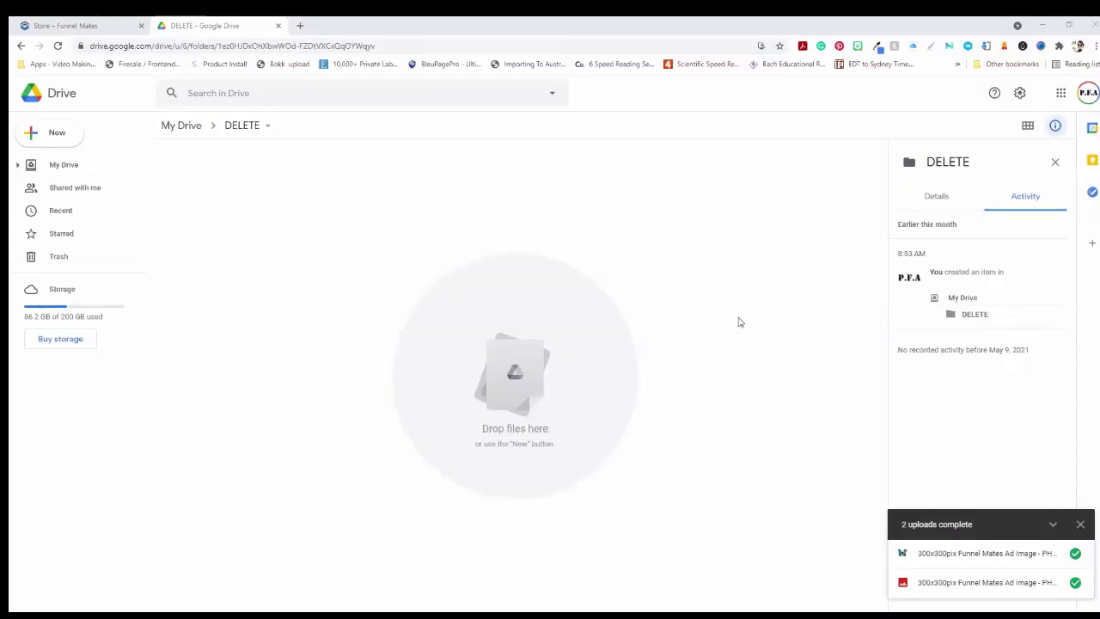
Add a Drive folder named 'Caring For Your Dog Lead Magnet' inside DELETE and open it
click(53, 132)
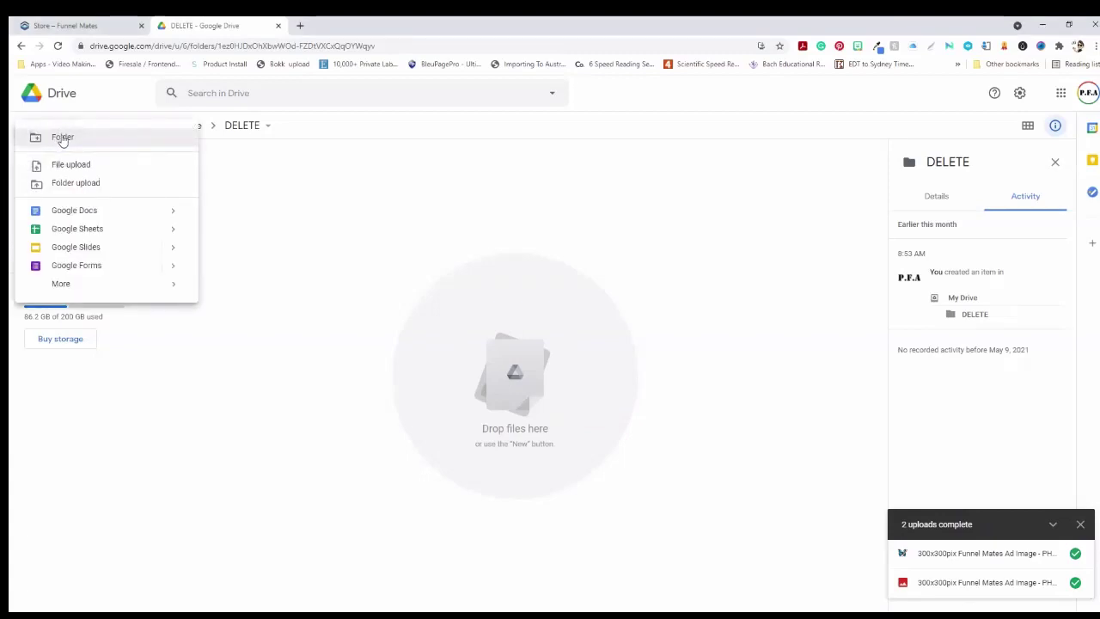
click(62, 137)
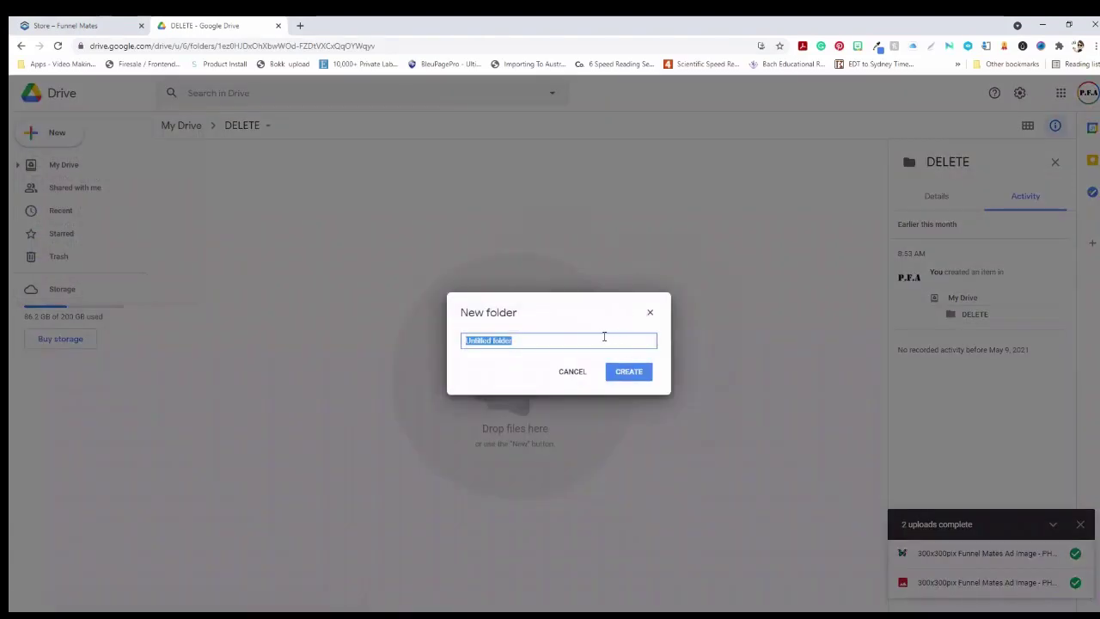
text(Caring For Your Dog Lead Magnet)
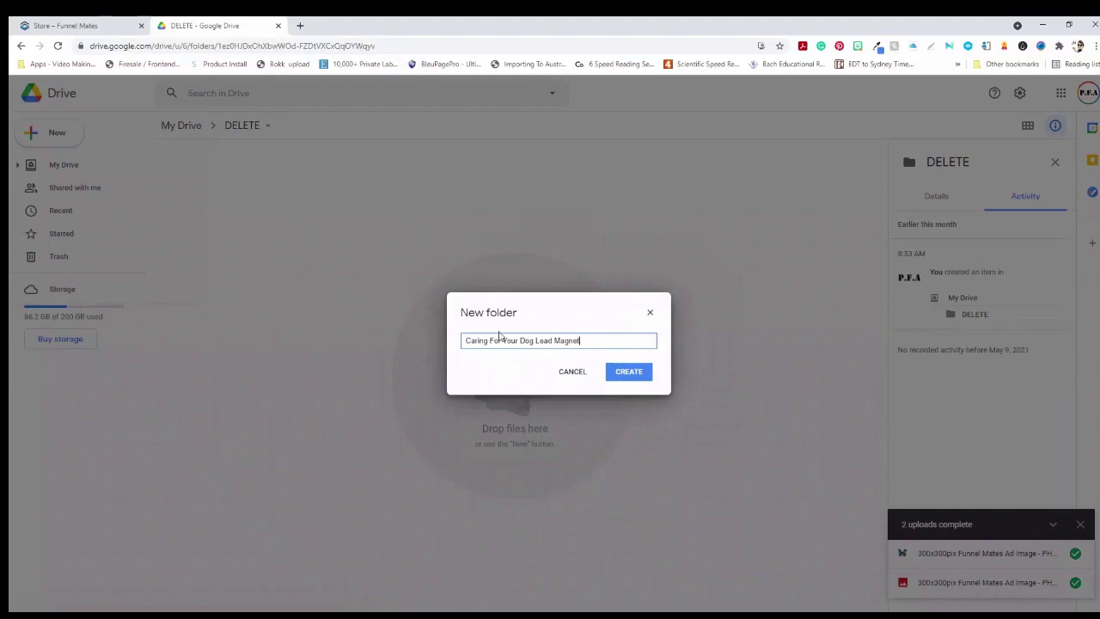
click(634, 375)
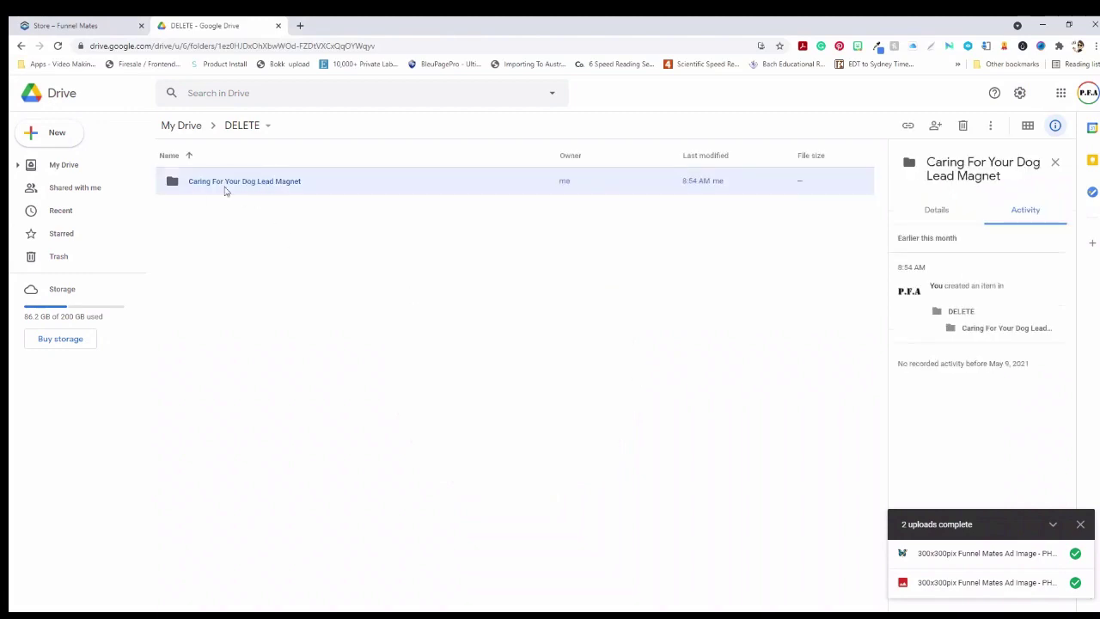
double_click(266, 182)
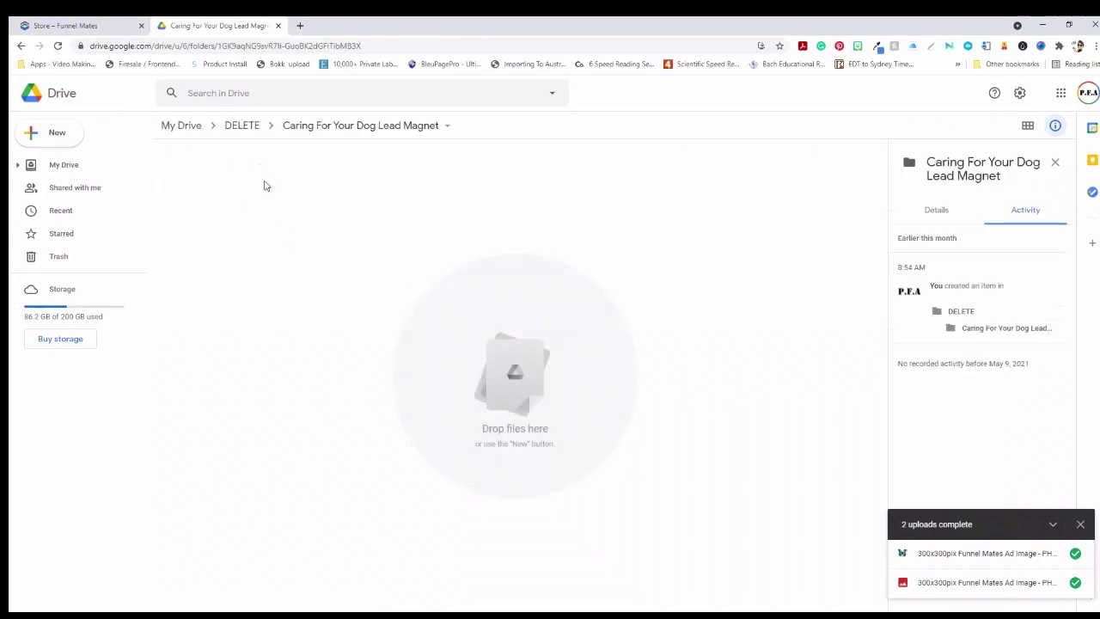
mouse_move(133, 615)
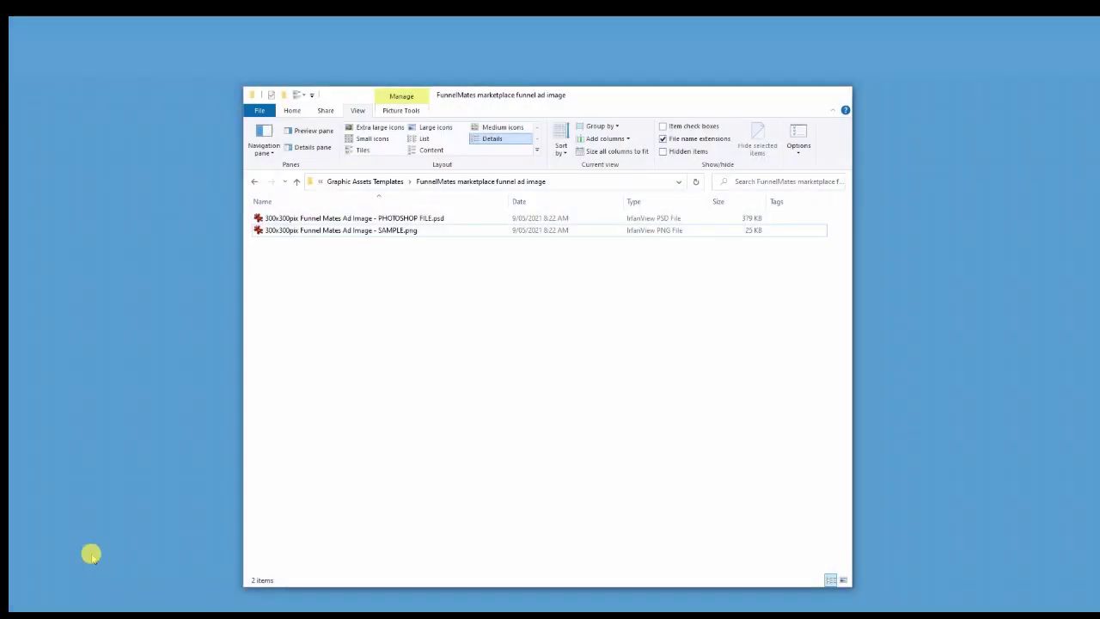
Navigate File Explorer up to My First Funnel Project Folder and open Lead Magnet Completed
click(91, 553)
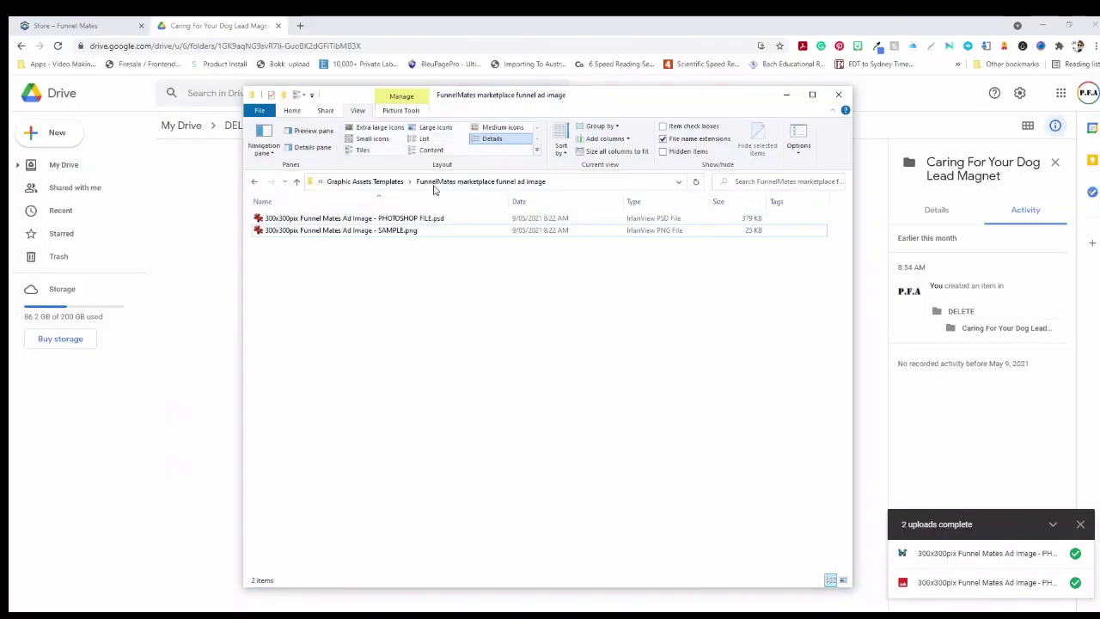
click(383, 183)
click(359, 182)
click(287, 242)
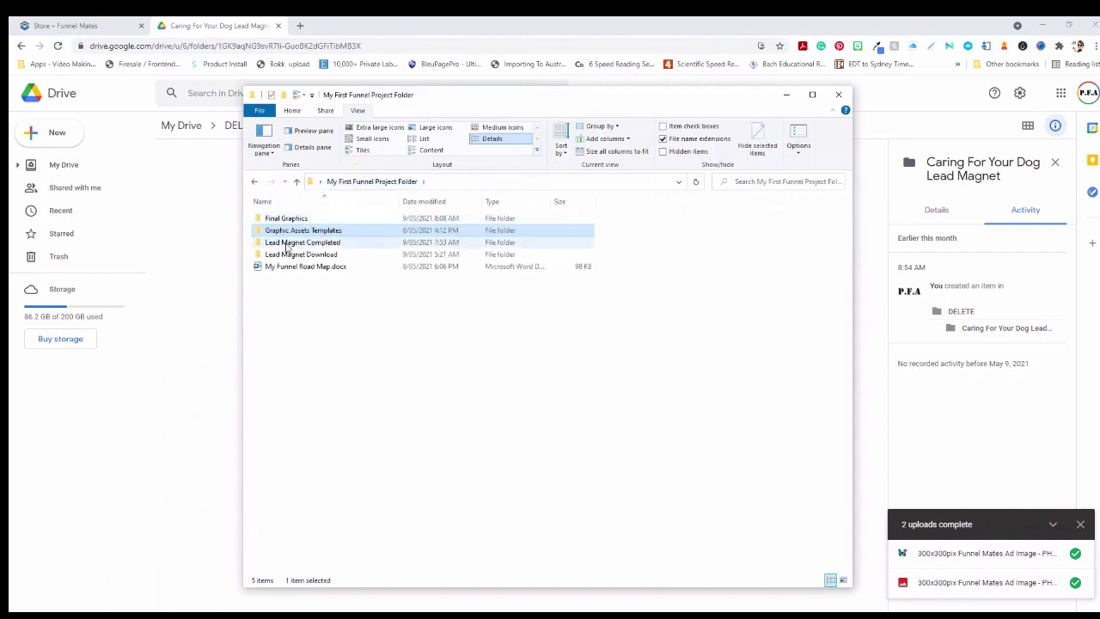
double_click(287, 243)
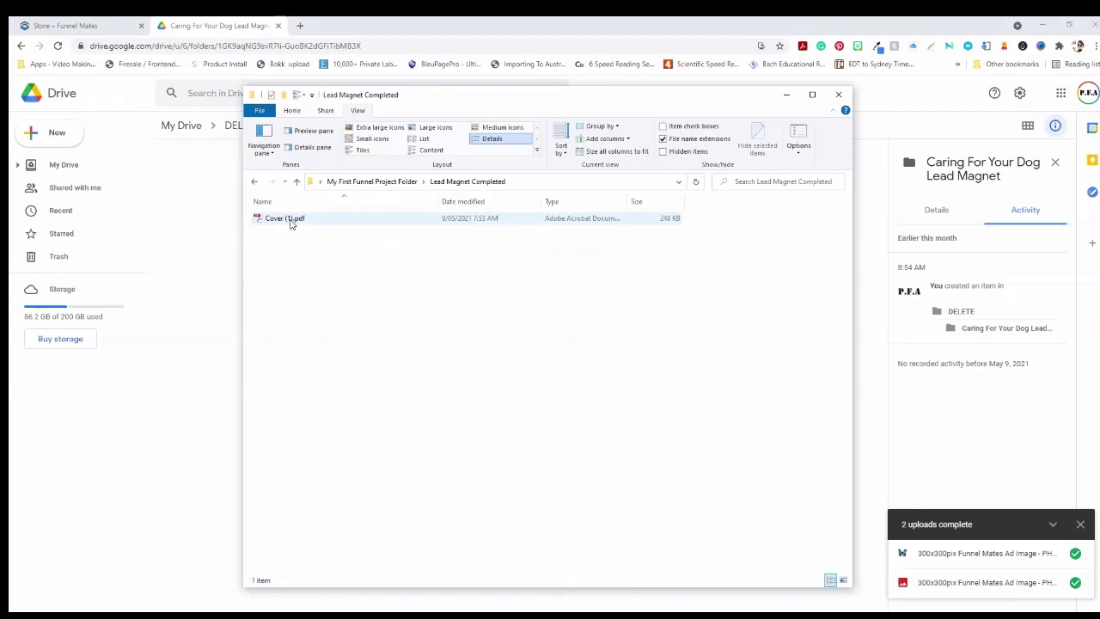
Rename Cover (1).pdf to Caring For Your Dog.pdf
right_click(291, 220)
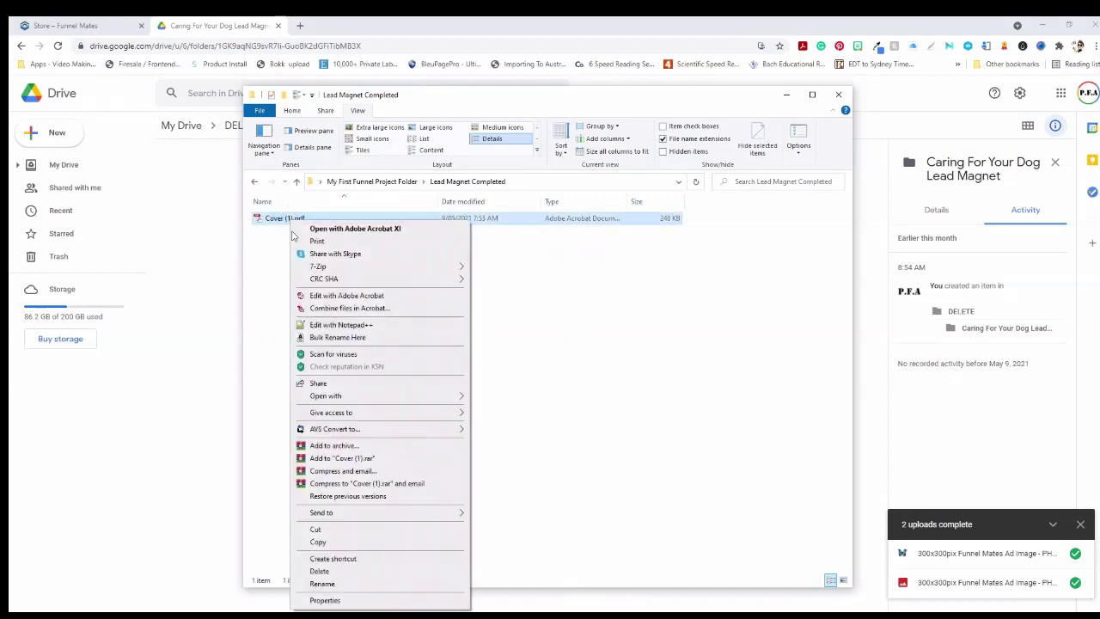
click(343, 583)
text(Caring For Your Dog Lead Magnet)
key(BackSpace)
key(BackSpace)
key(BackSpace)
key(BackSpace)
key(BackSpace)
key(BackSpace)
key(BackSpace)
key(BackSpace)
key(BackSpace)
key(BackSpace)
key(BackSpace)
key(BackSpace)
click(367, 315)
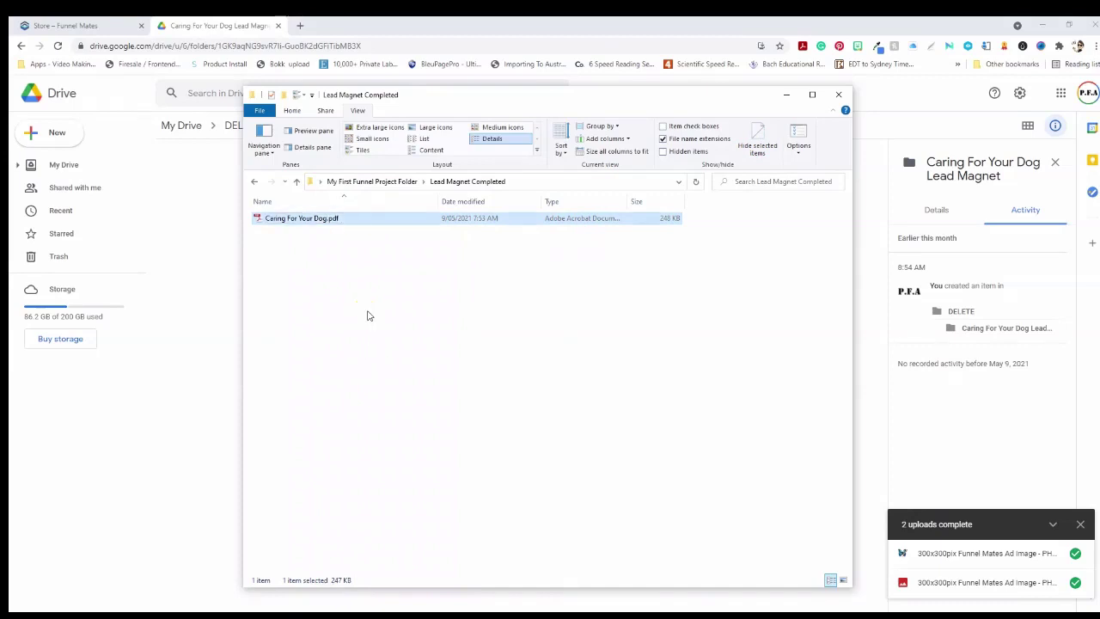
Upload Caring For Your Dog.pdf into the Drive folder and open its preview
drag(307, 218, 682, 479)
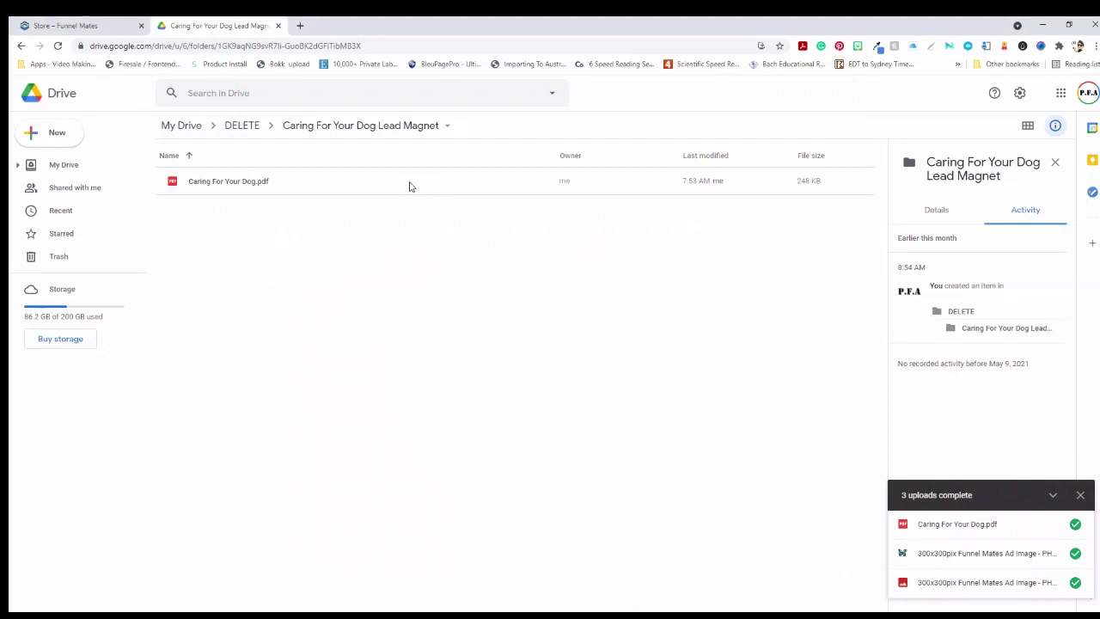
click(234, 180)
double_click(235, 179)
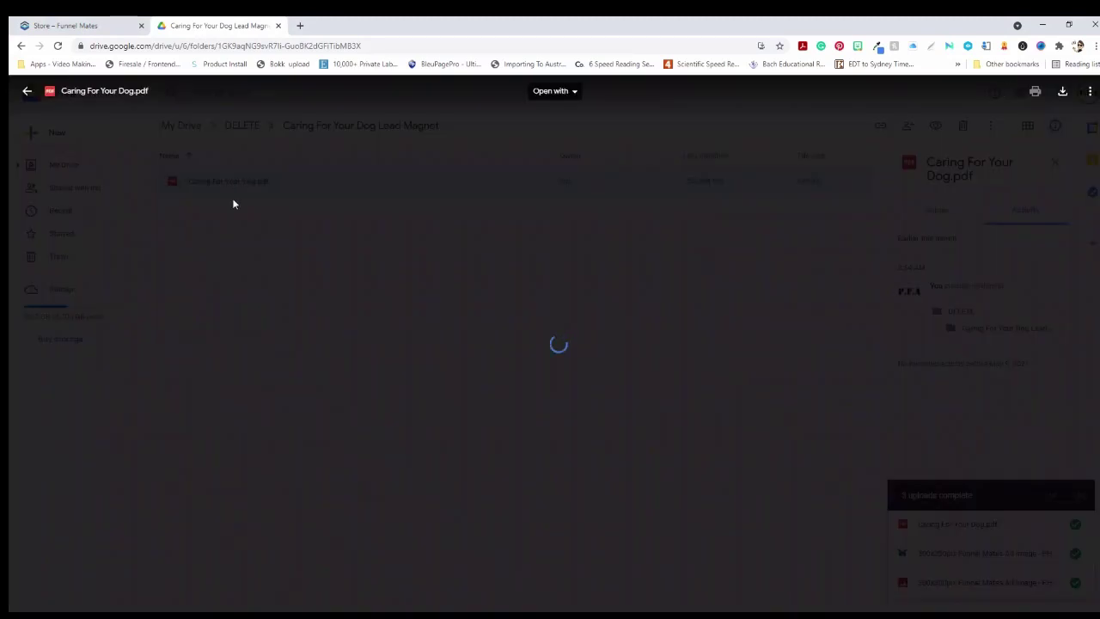
Share Caring For Your Dog.pdf as 'Anyone with the link' can view and copy its link
scroll(619, 399, down, 15)
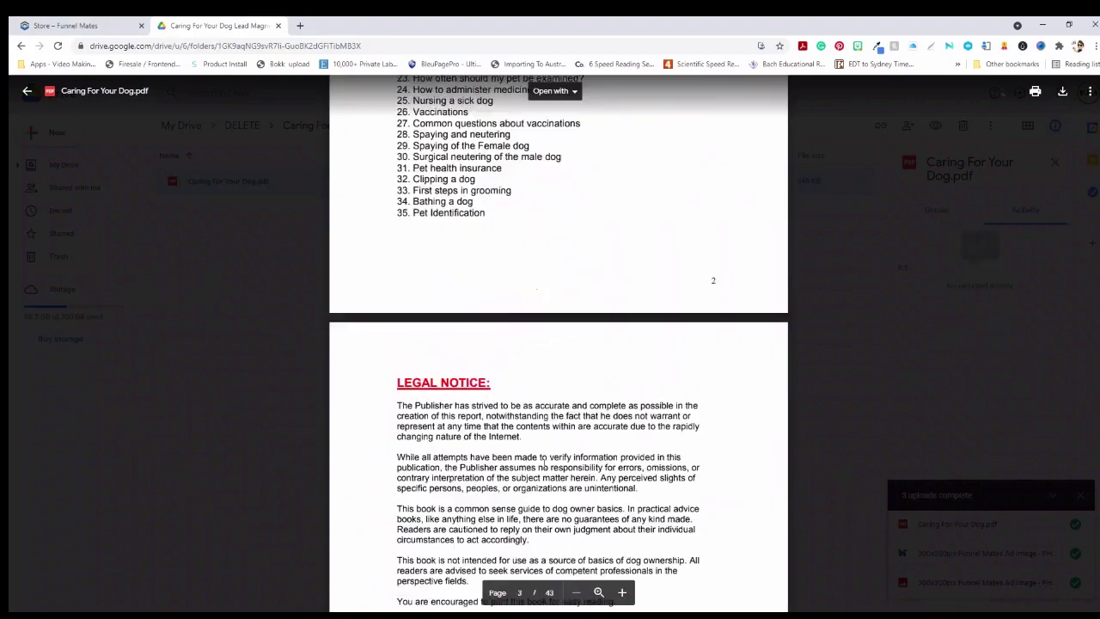
scroll(372, 386, up, 5)
click(27, 90)
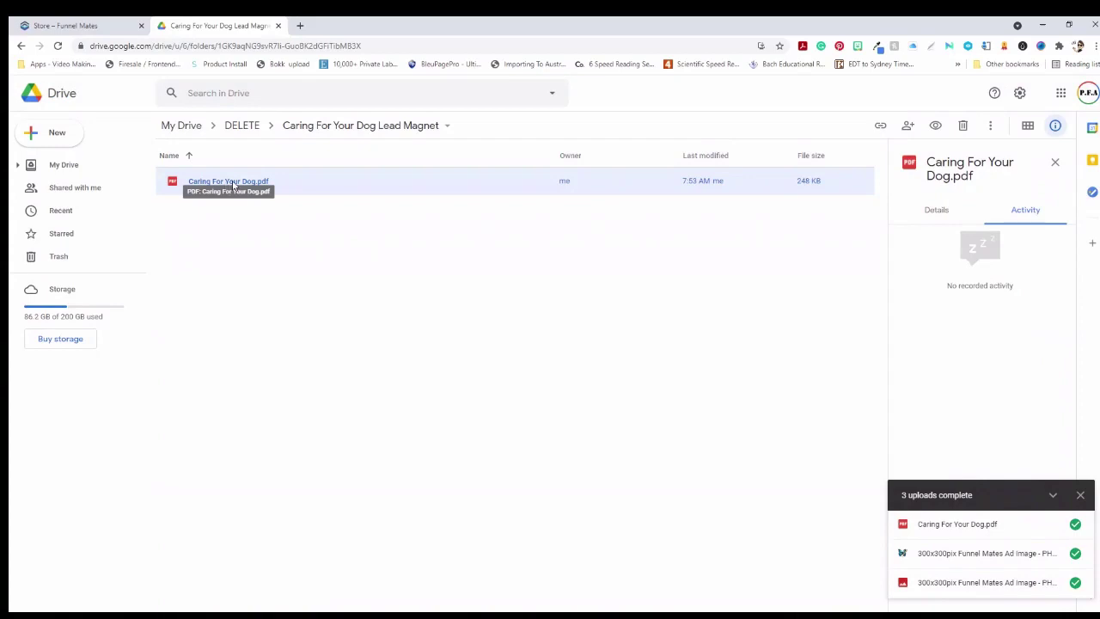
right_click(229, 185)
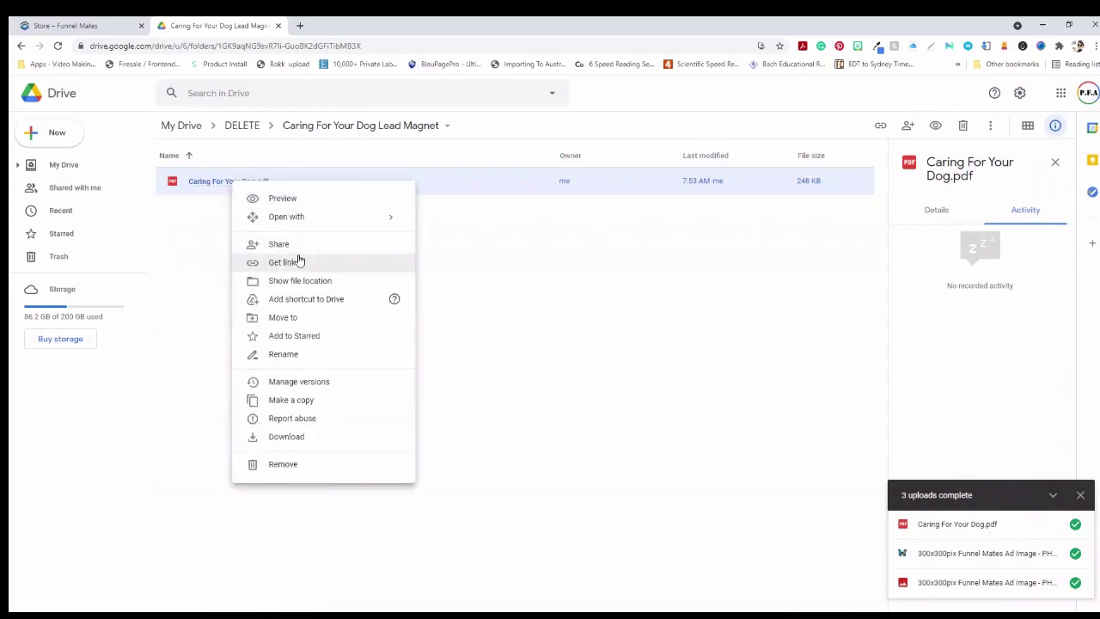
click(298, 260)
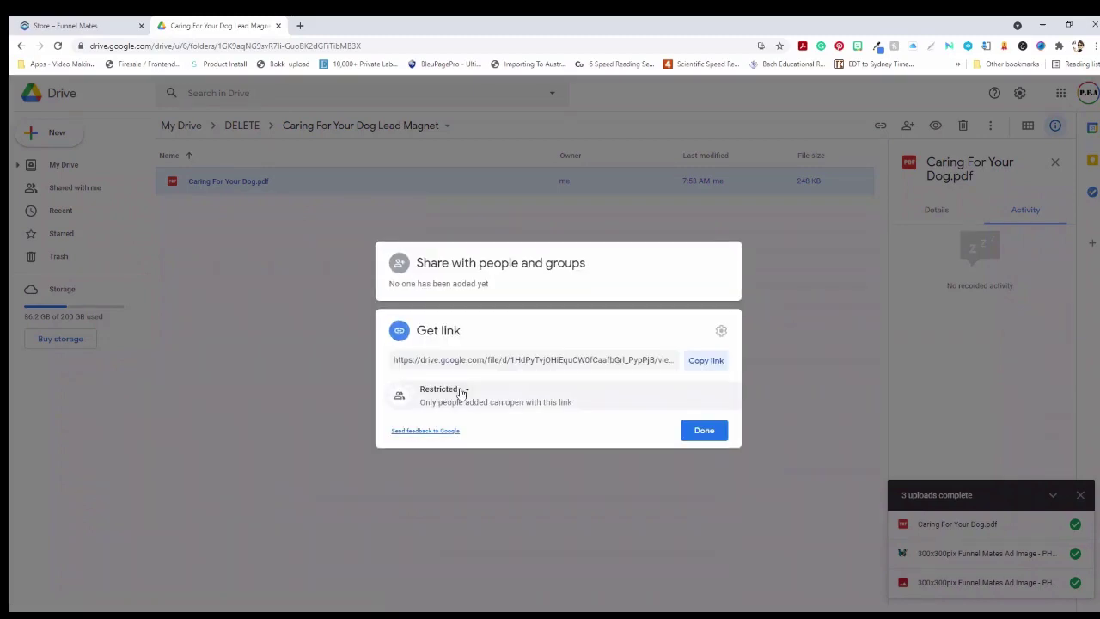
click(464, 391)
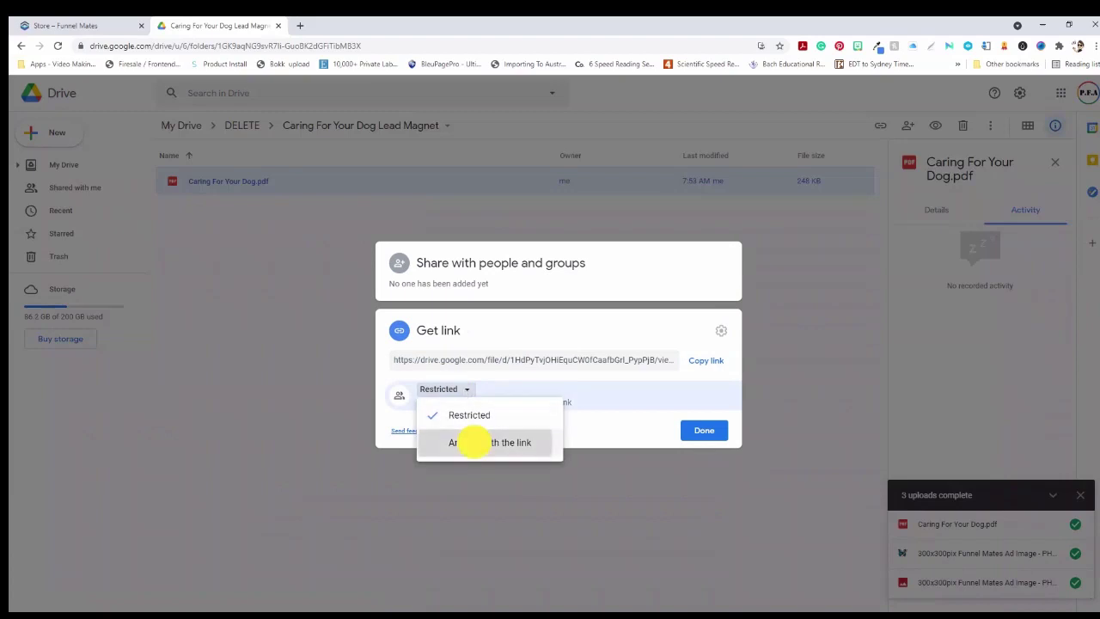
click(469, 442)
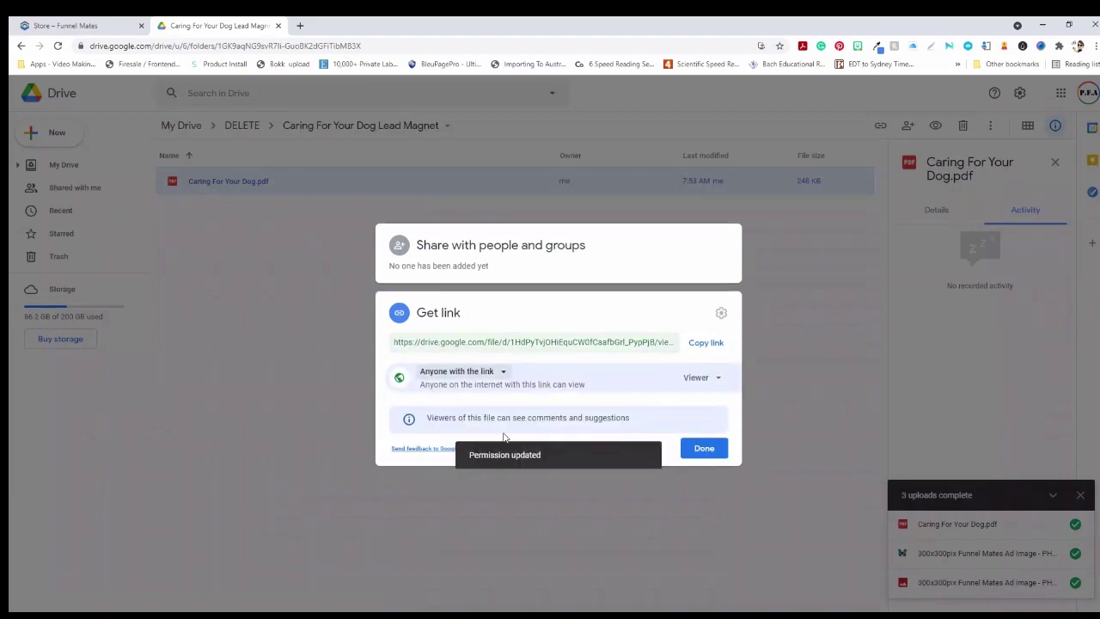
click(701, 342)
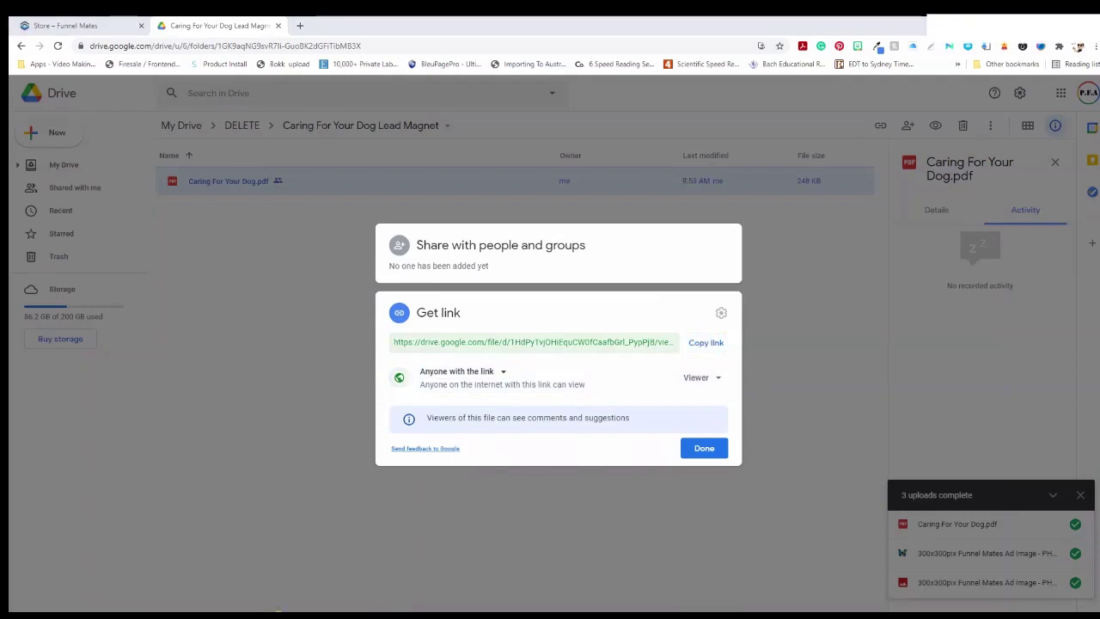
key(alt+Tab)
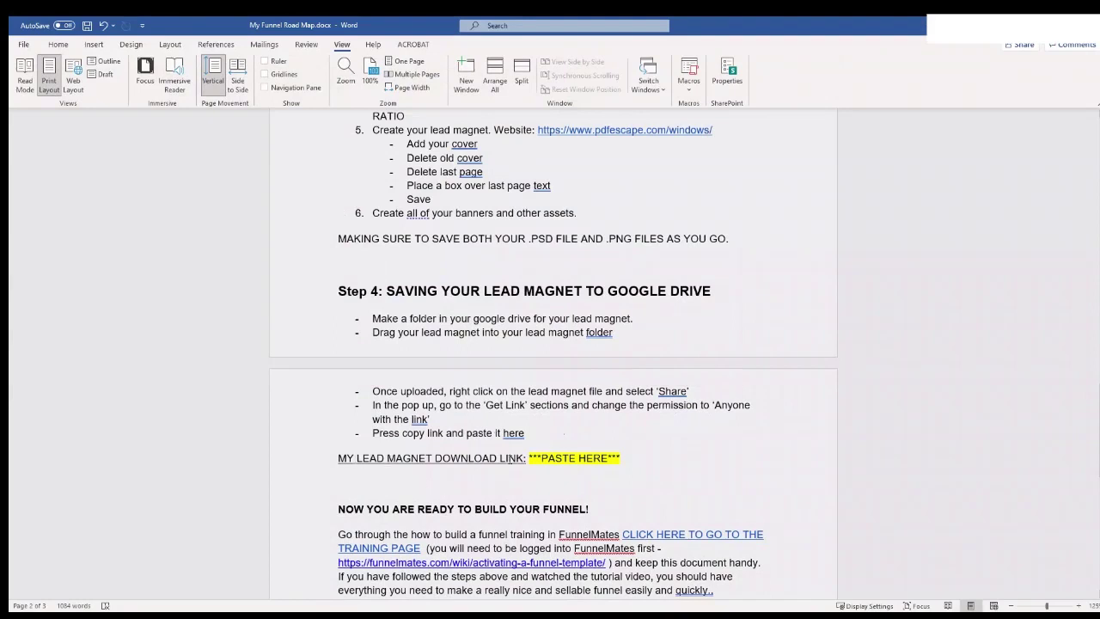
Replace ***PASTE HERE*** after MY LEAD MAGNET DOWNLOAD LINK with the copied Drive link
drag(627, 464, 531, 460)
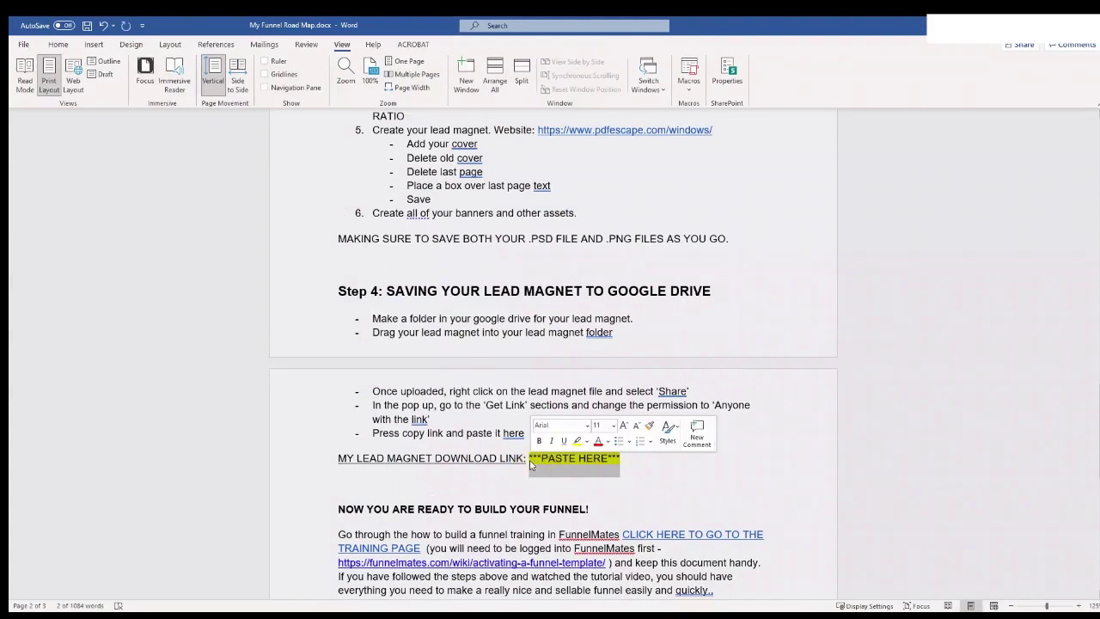
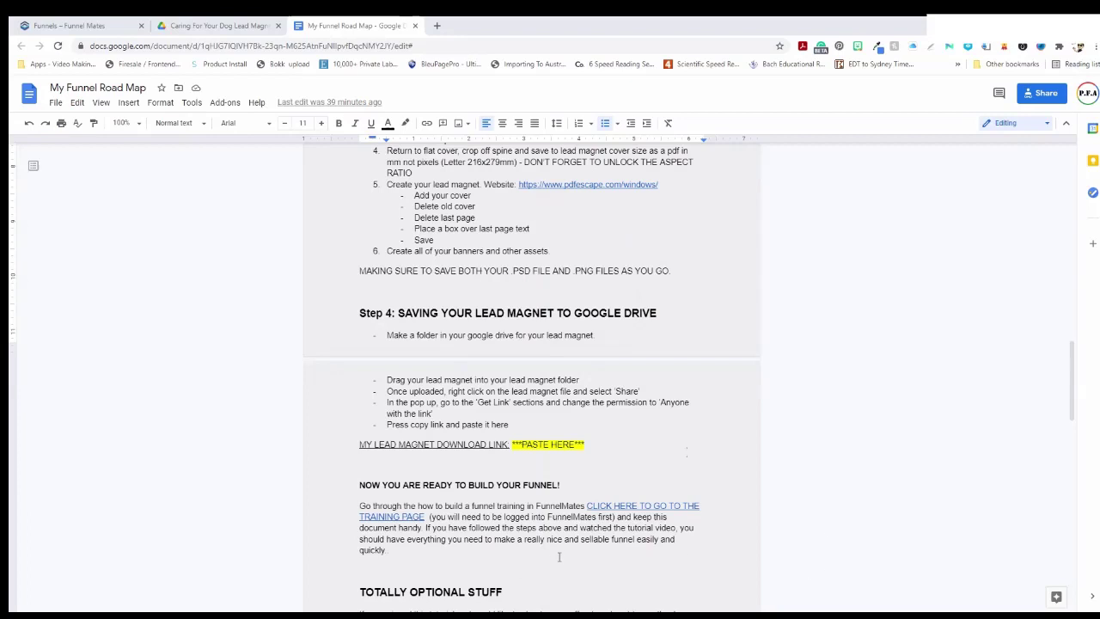
Follow the road map's training link to the 'Step 1: Activating A Funnel Template' page
click(658, 505)
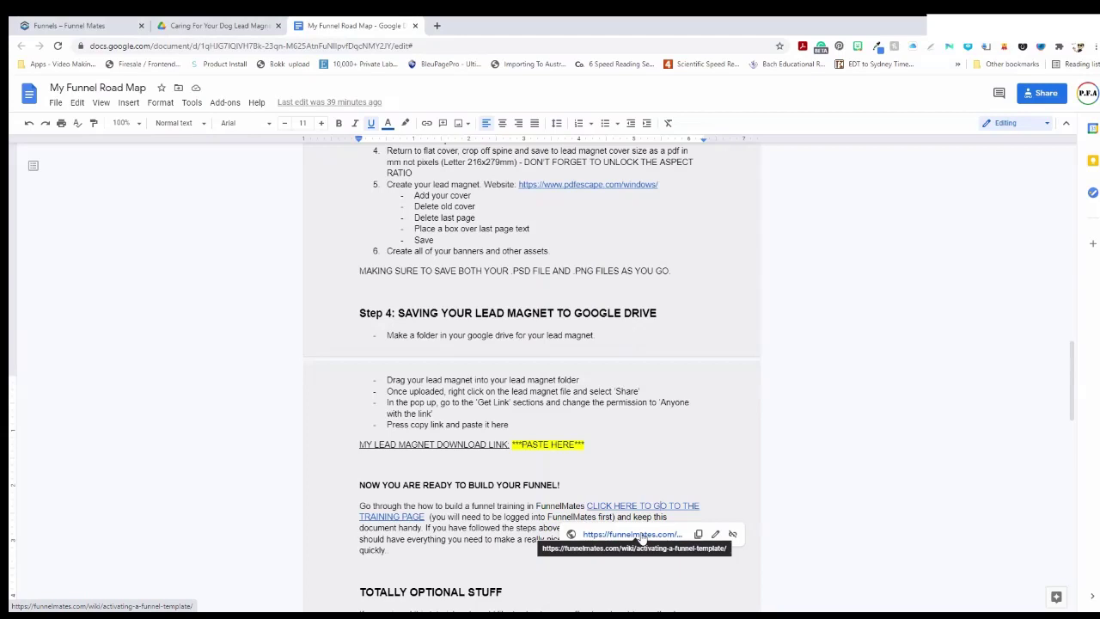
click(640, 534)
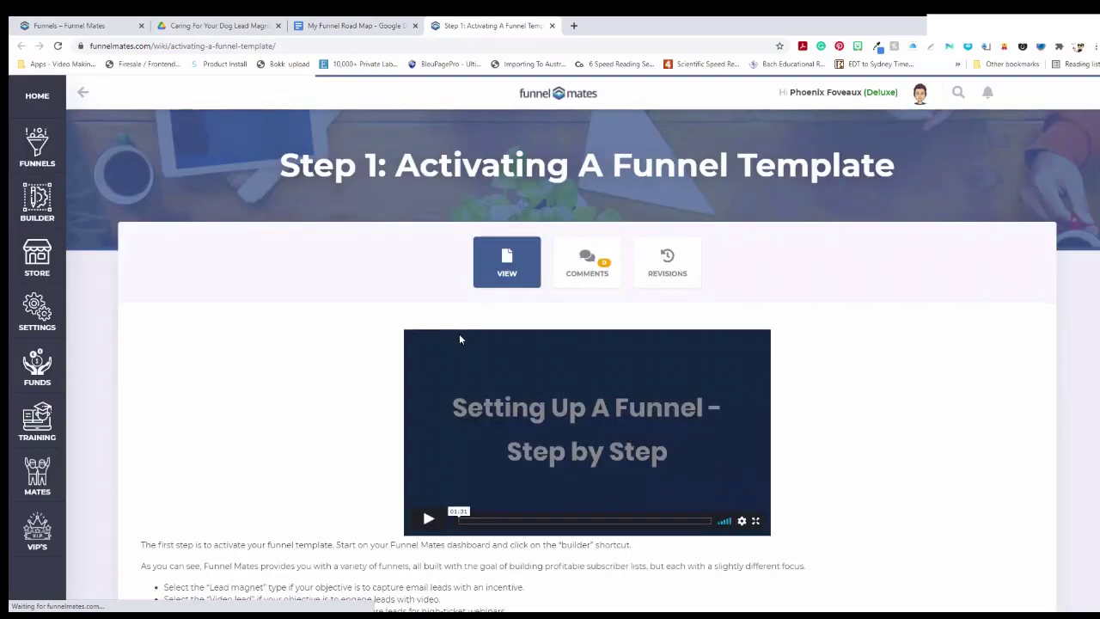
Skim the activation article, then return to the Funnels tab with the Caring For Your Dog Ebook funnel
scroll(491, 405, down, 2)
scroll(494, 426, up, 2)
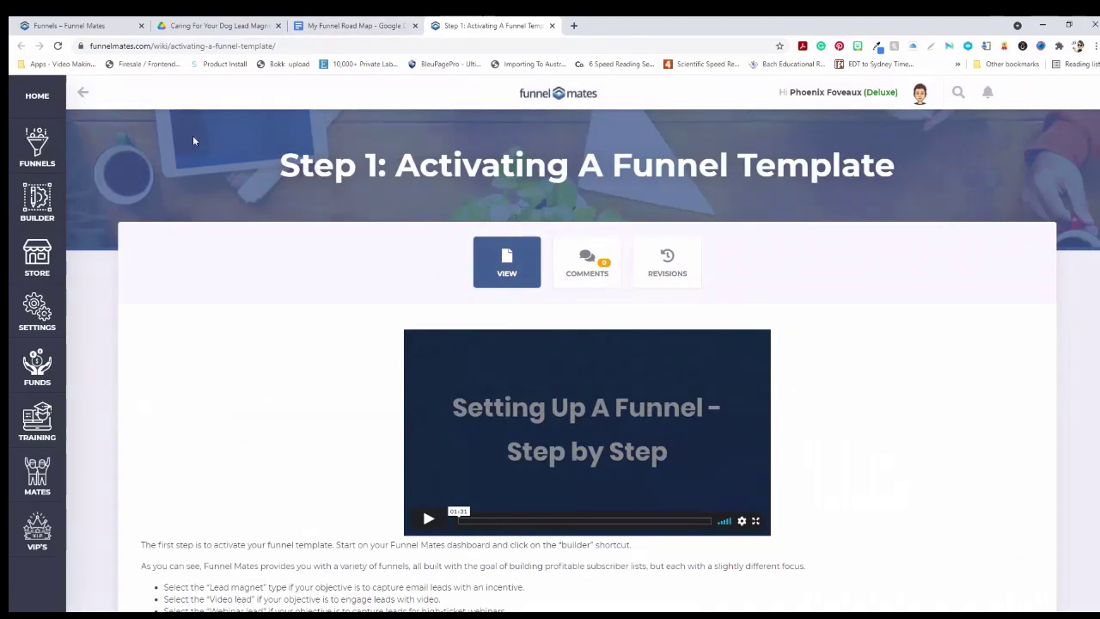
click(91, 24)
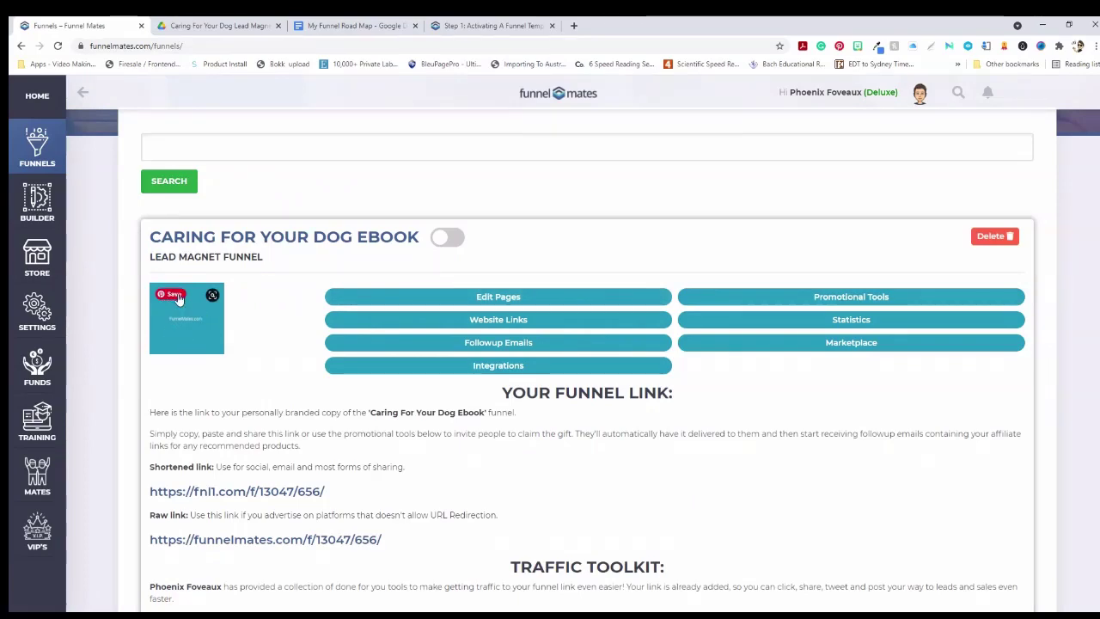
Open the Caring For Your Dog Ebook landing page in the builder, then view the funnel's Website Links
click(423, 301)
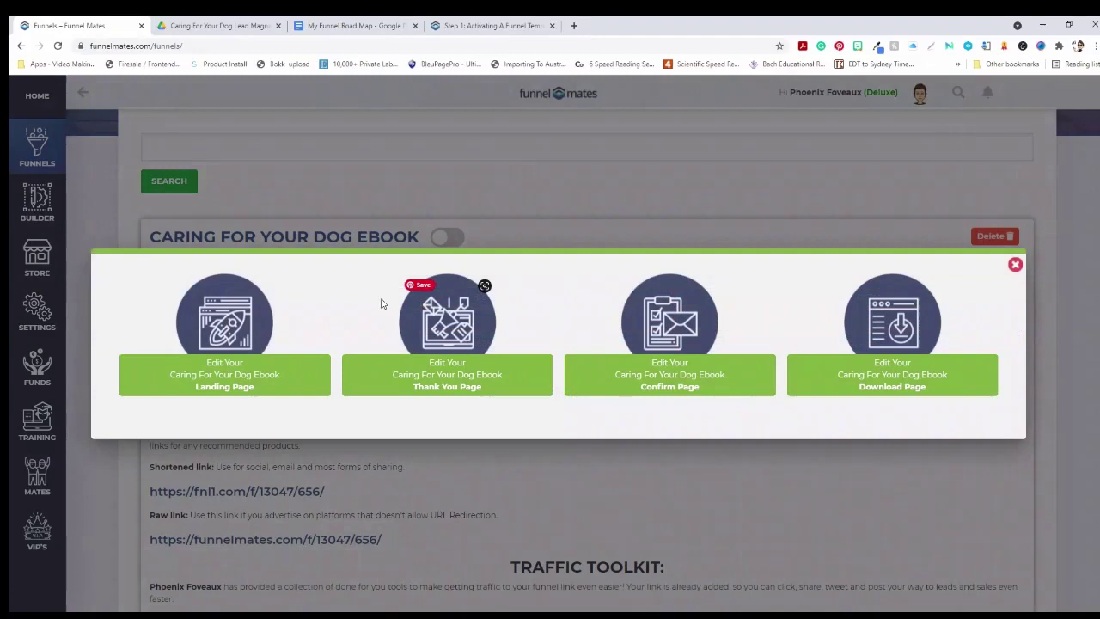
click(233, 367)
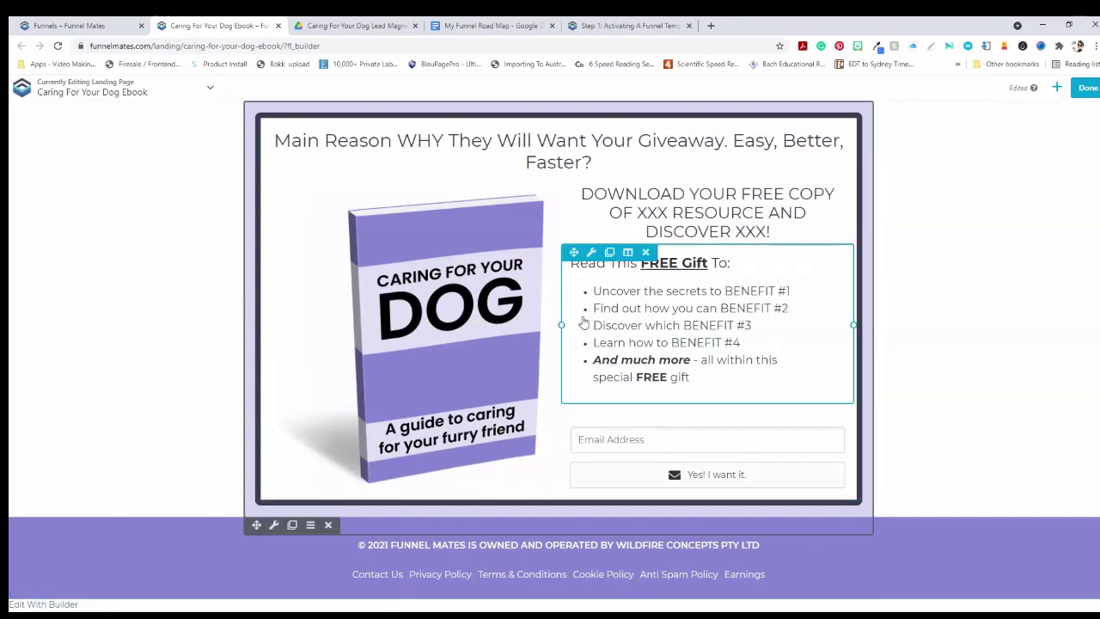
click(110, 26)
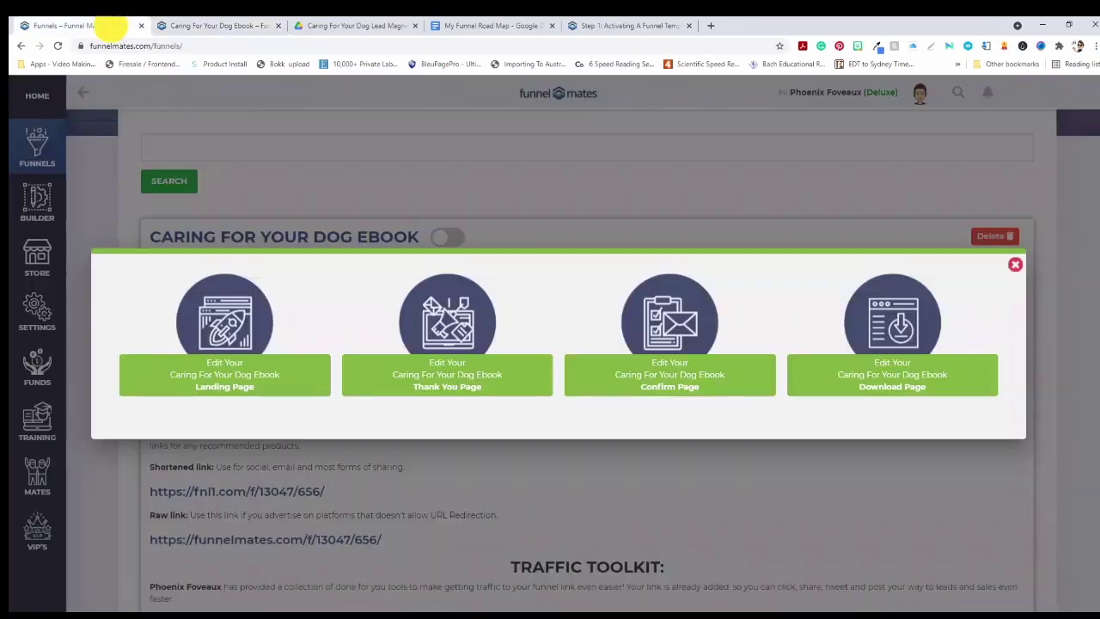
click(1015, 268)
click(491, 320)
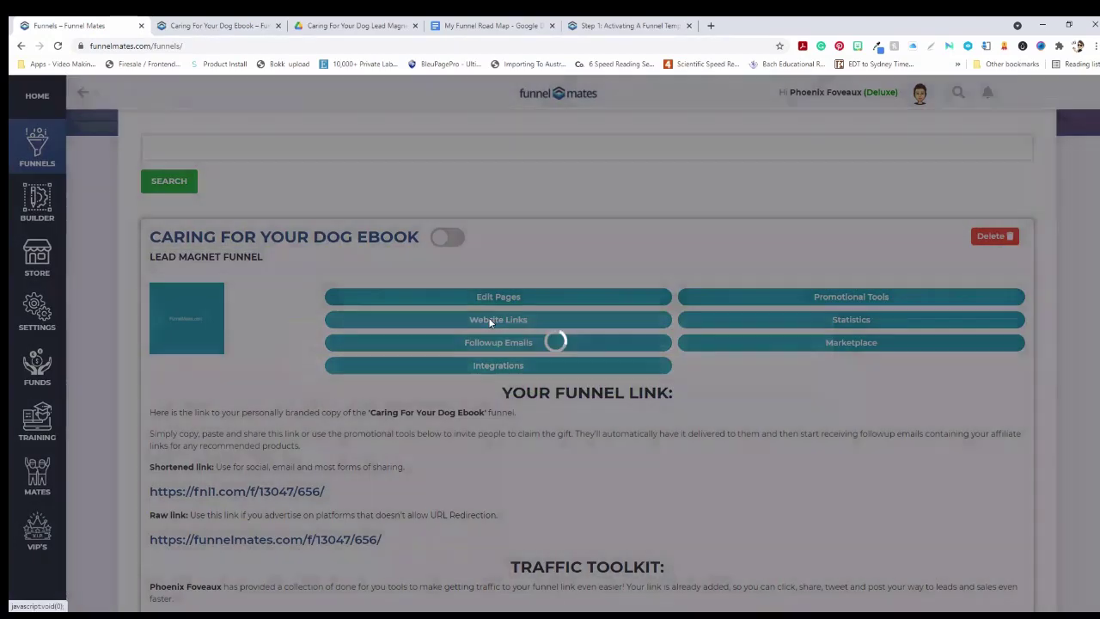
click(404, 351)
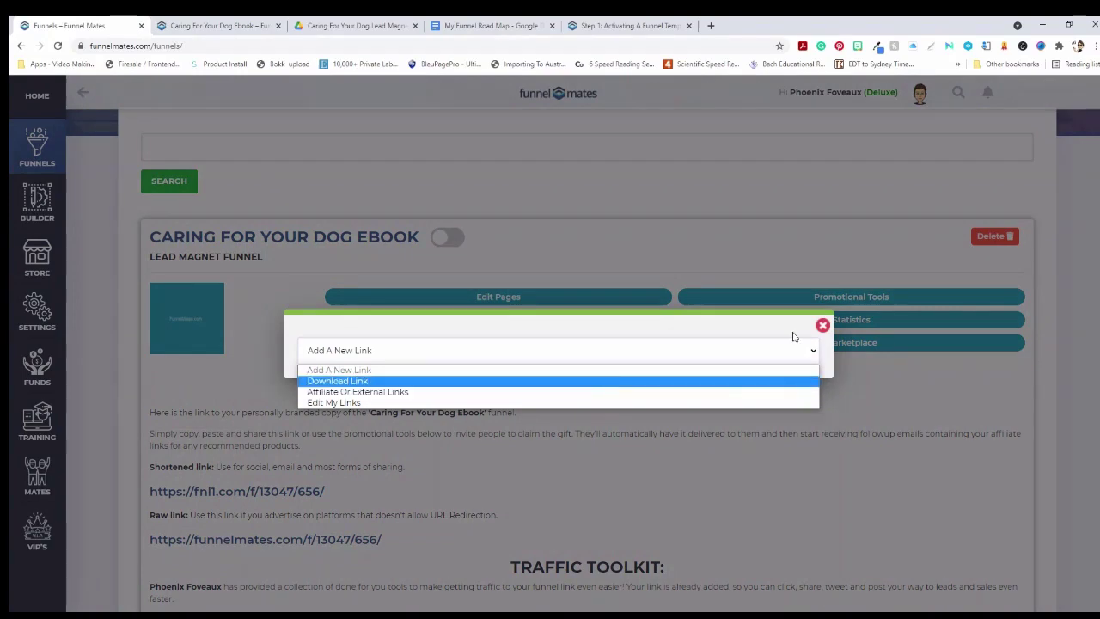
click(824, 325)
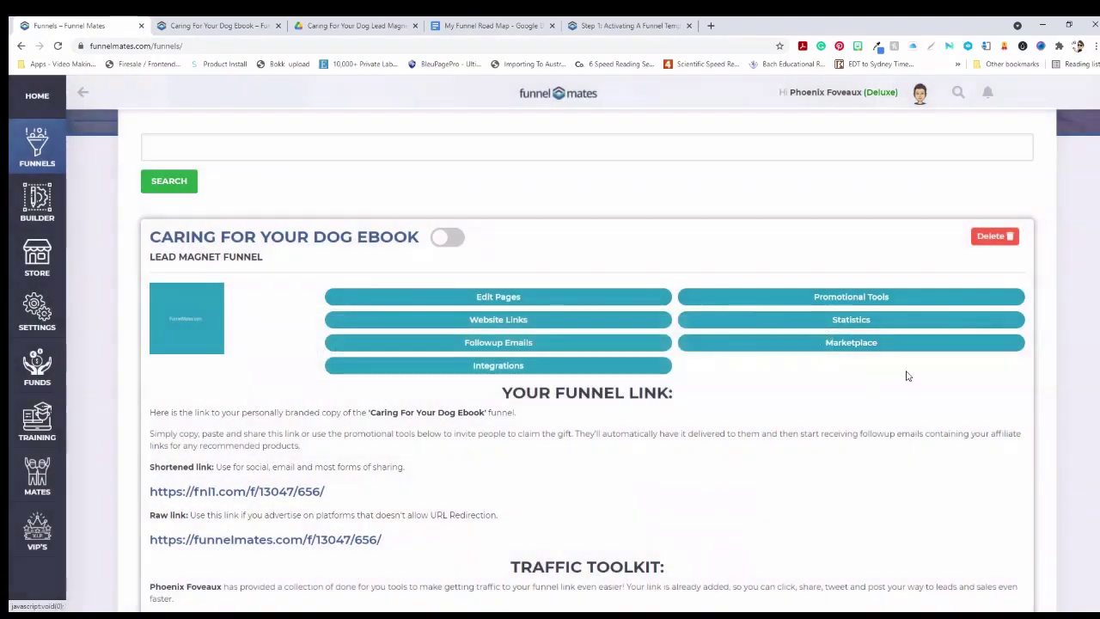
click(878, 295)
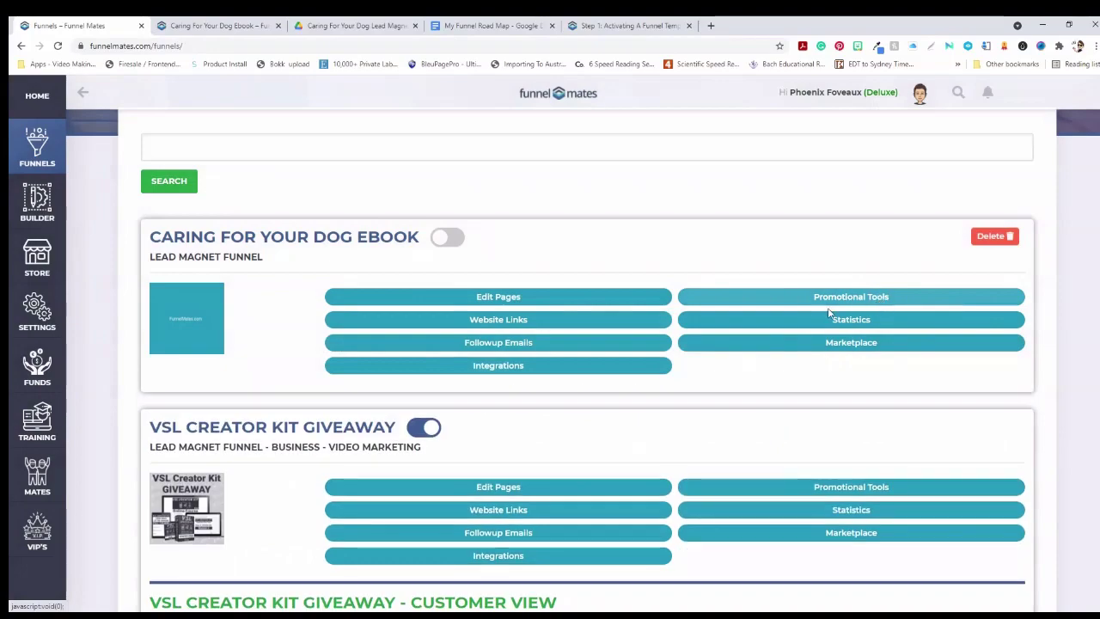
click(832, 296)
scroll(613, 447, down, 3)
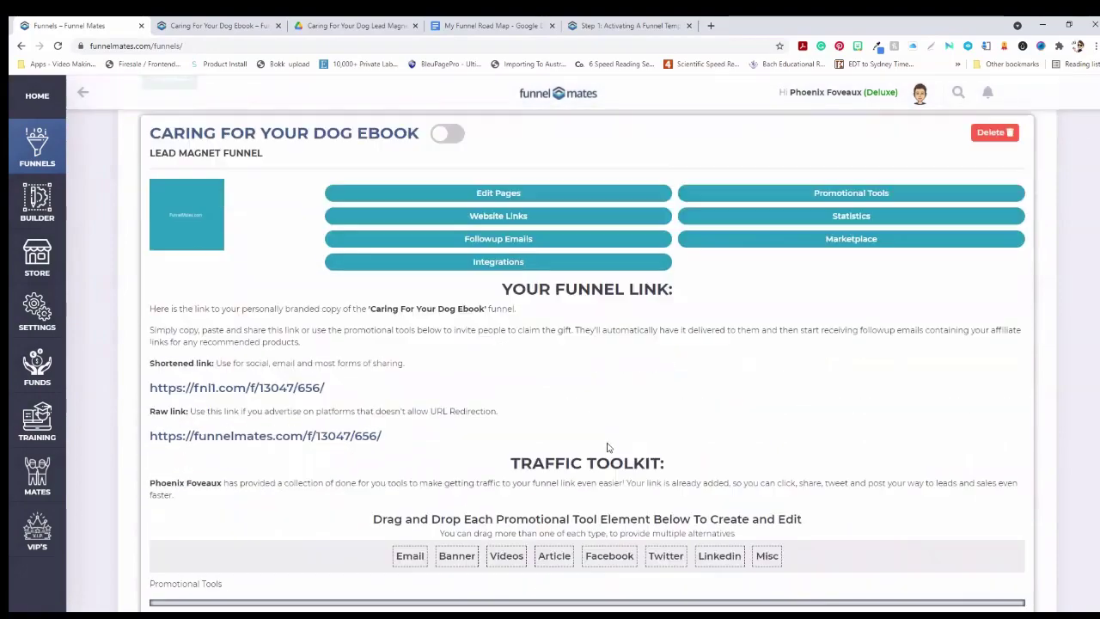
scroll(612, 445, down, 4)
scroll(613, 446, up, 4)
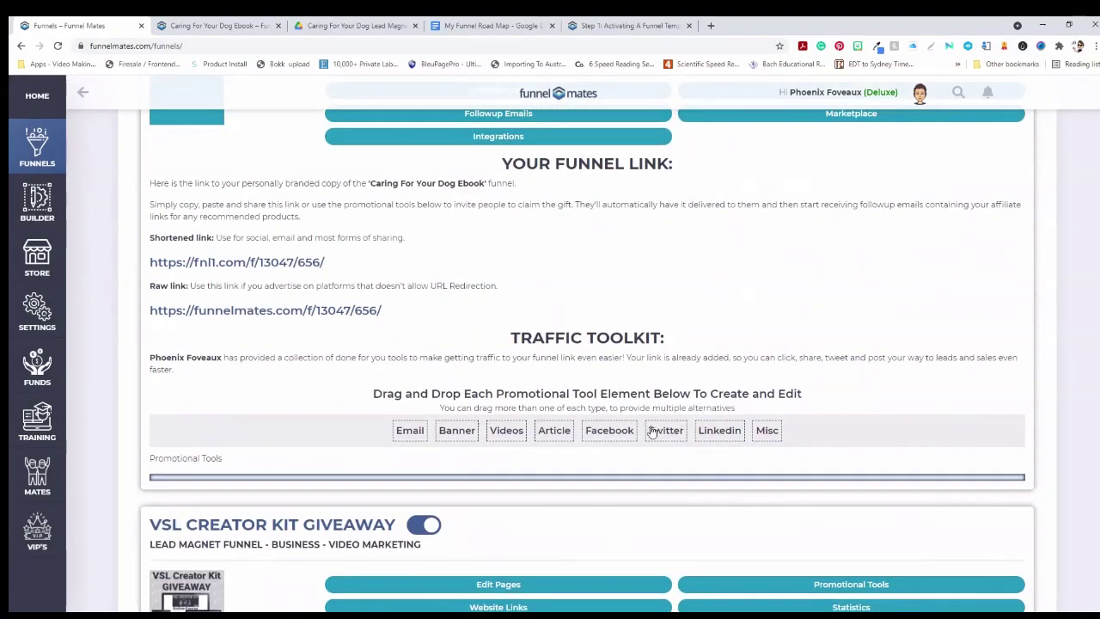
click(461, 432)
scroll(344, 395, up, 2)
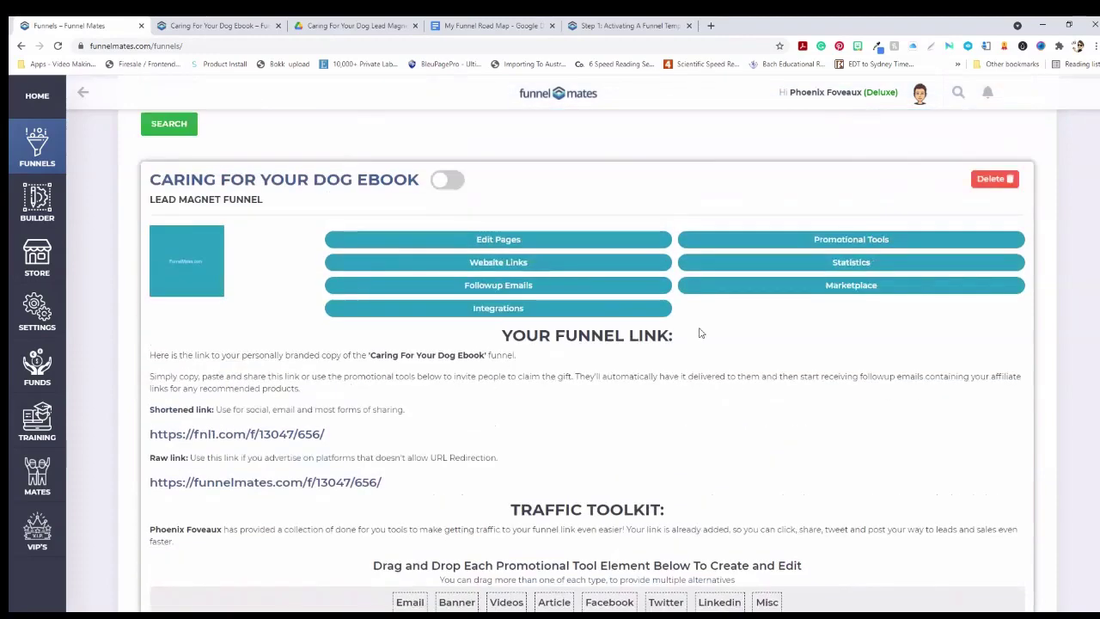